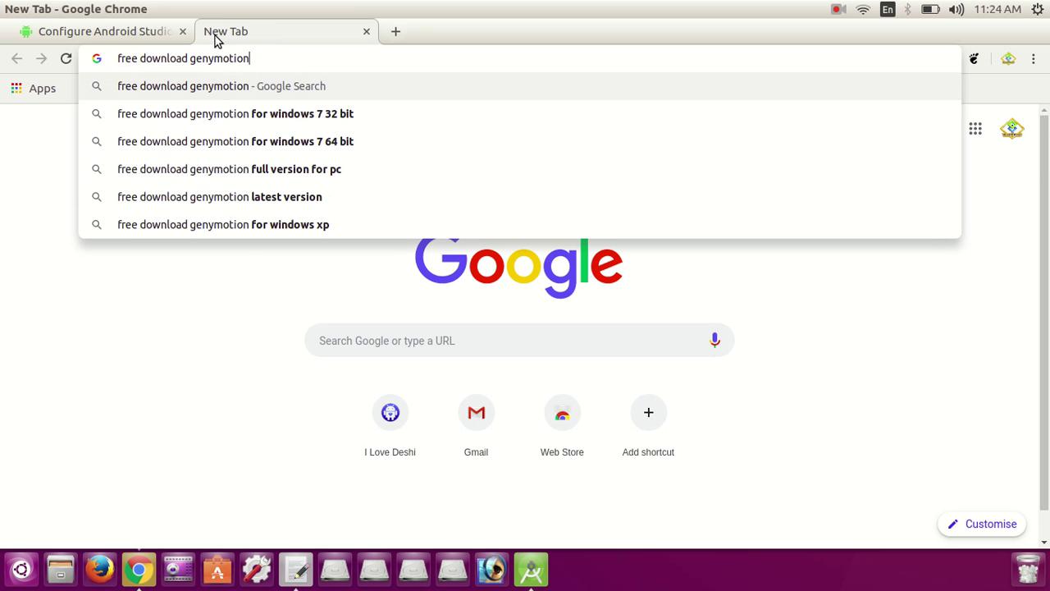
Step: Search for 'free download genymotion' and open the Genymotion For Fun result
key(Return)
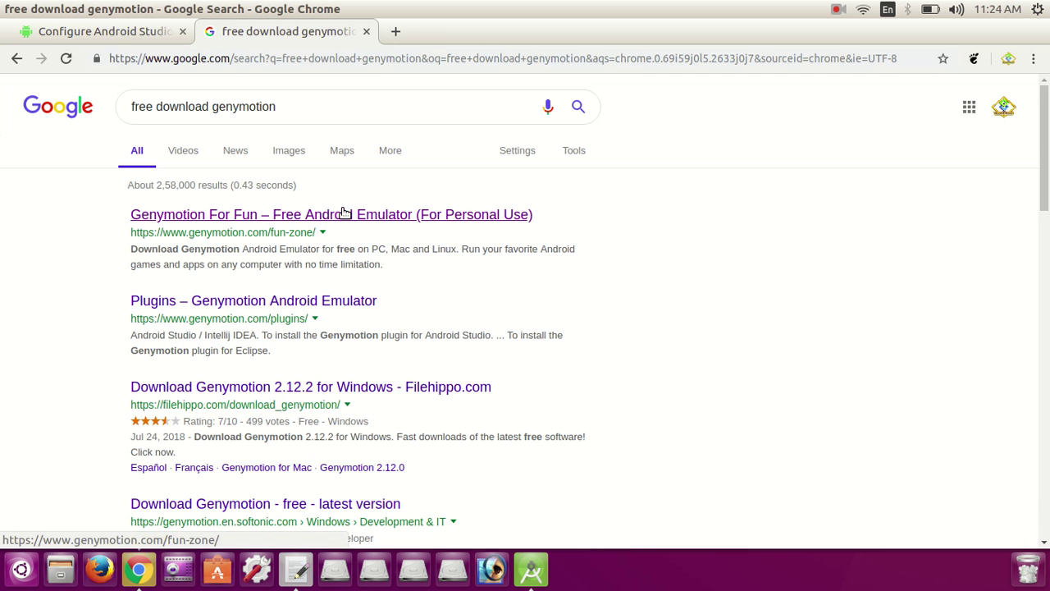
drag(336, 234, 130, 238)
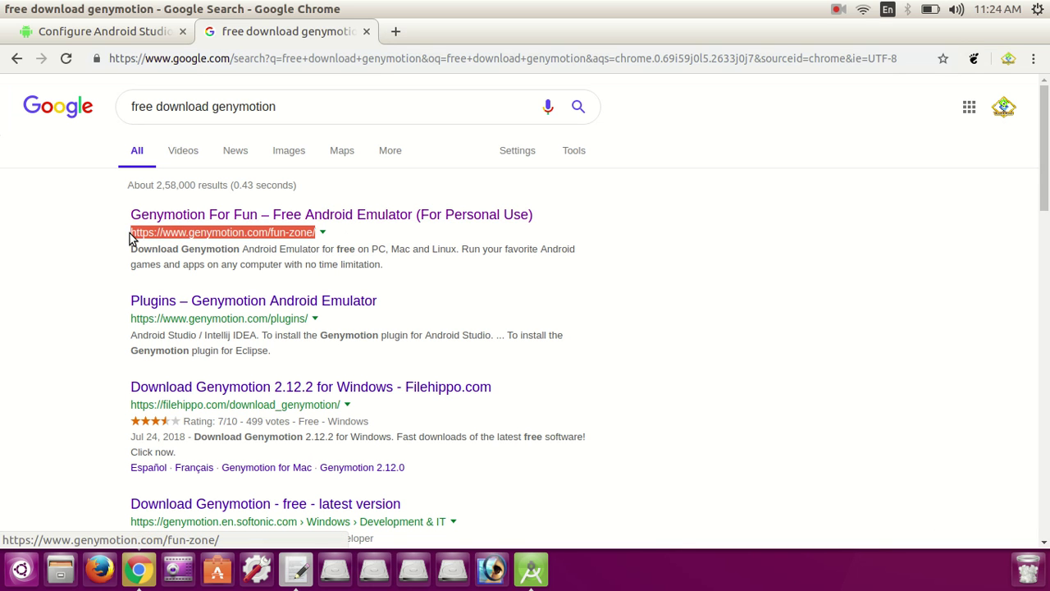
click(370, 239)
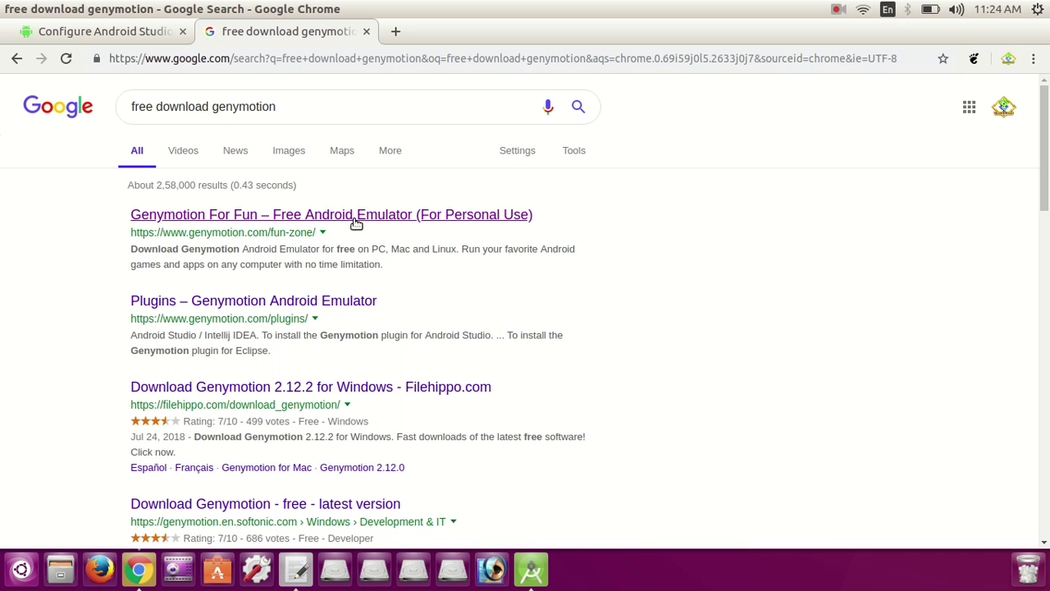
click(348, 216)
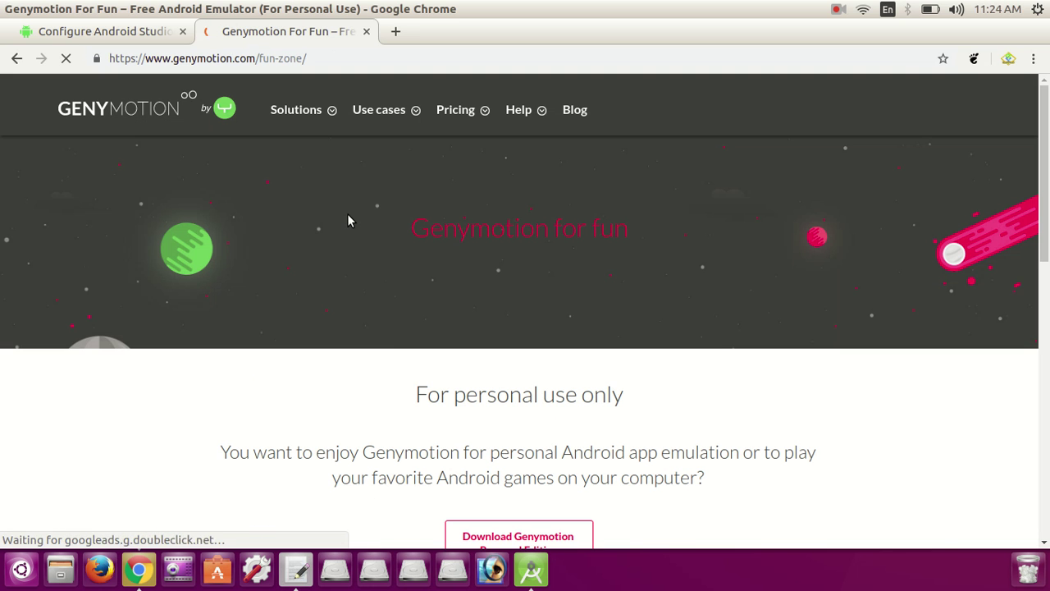
Step: Go to the Genymotion Personal Edition download page offering version 3.0.2
scroll(406, 275, down, 3)
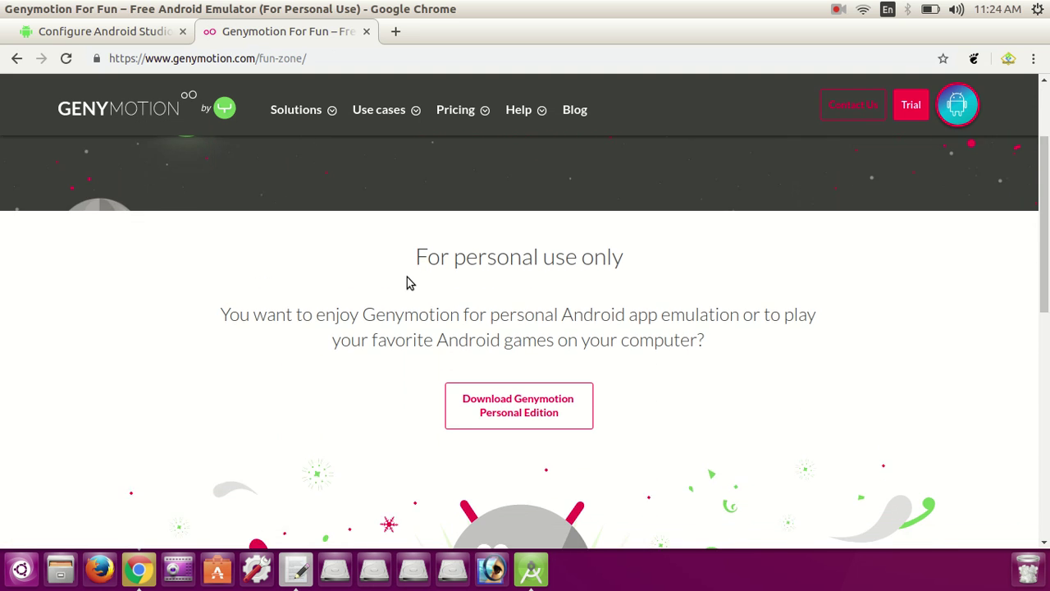
scroll(408, 282, down, 2)
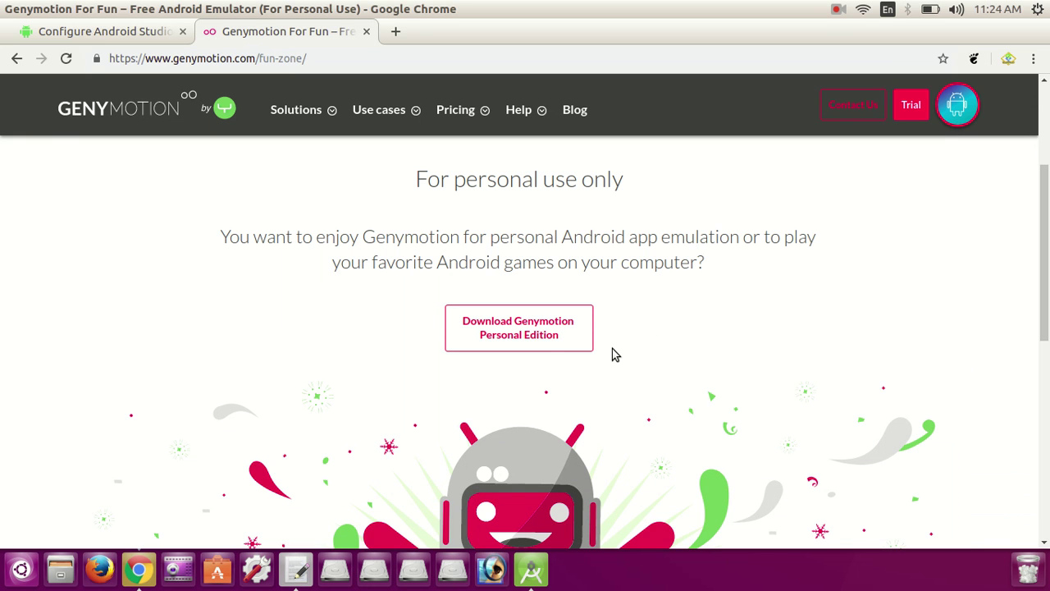
click(537, 337)
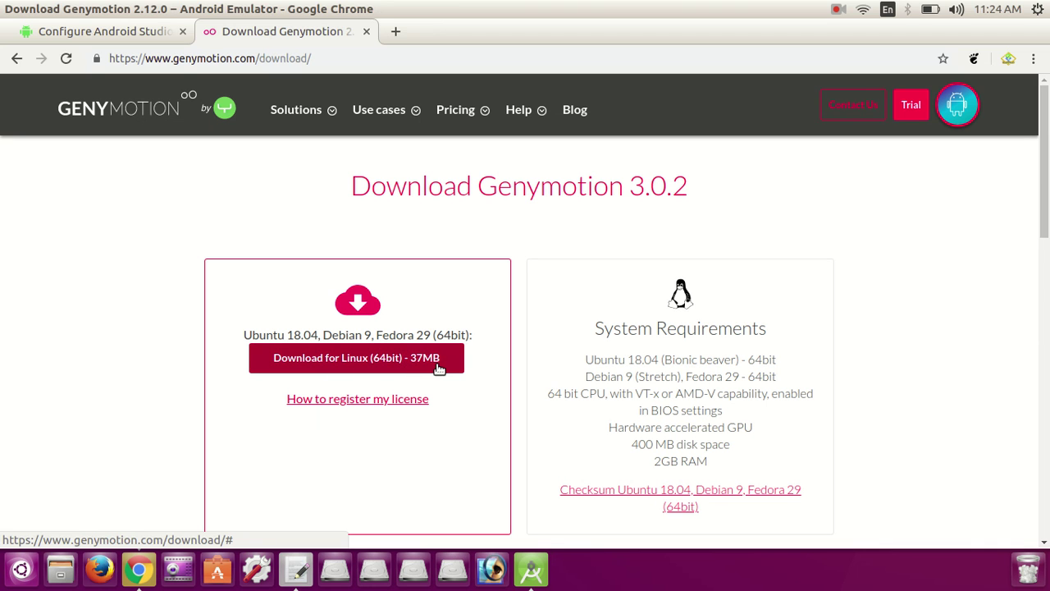
Step: Download genymotion-3.0.2-linux_x64.bin (Linux 64bit, 37MB) and open the finished download's options
click(376, 370)
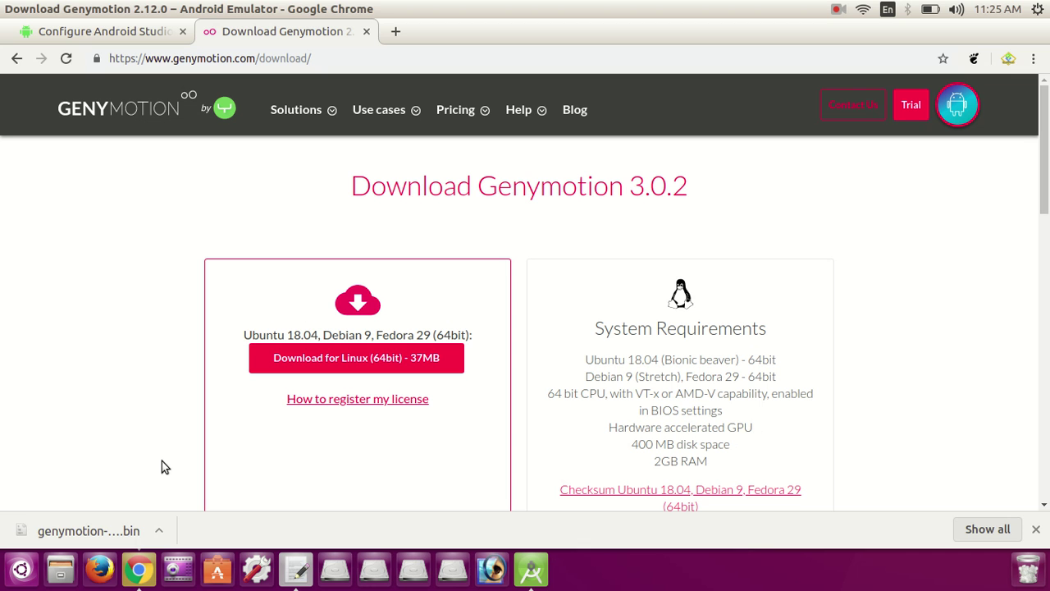
right_click(106, 533)
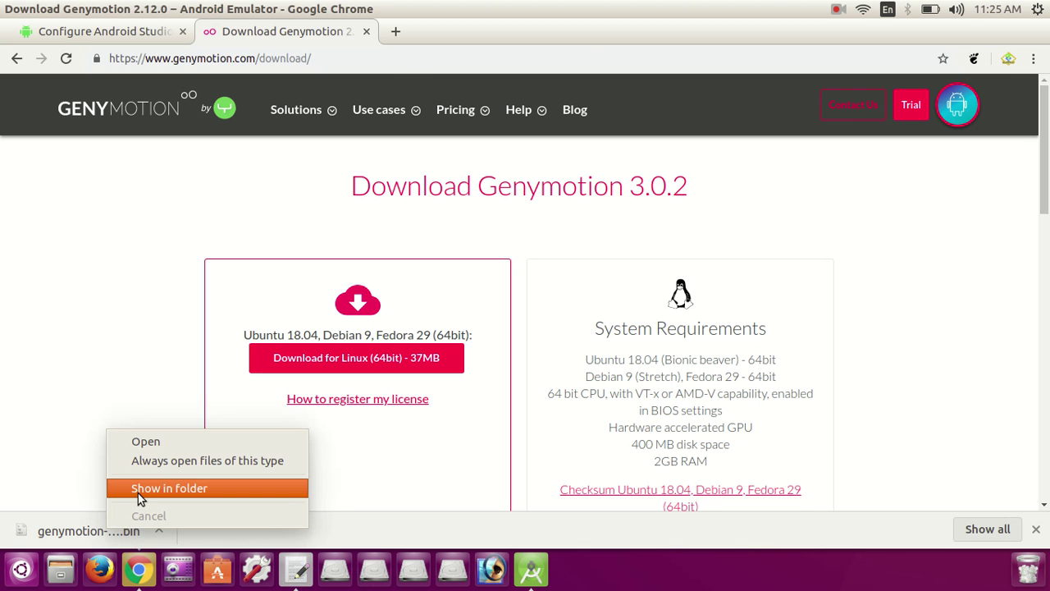
Step: Show genymotion-3.0.2-linux_x64.bin in the Downloads folder and inspect its file options
click(138, 489)
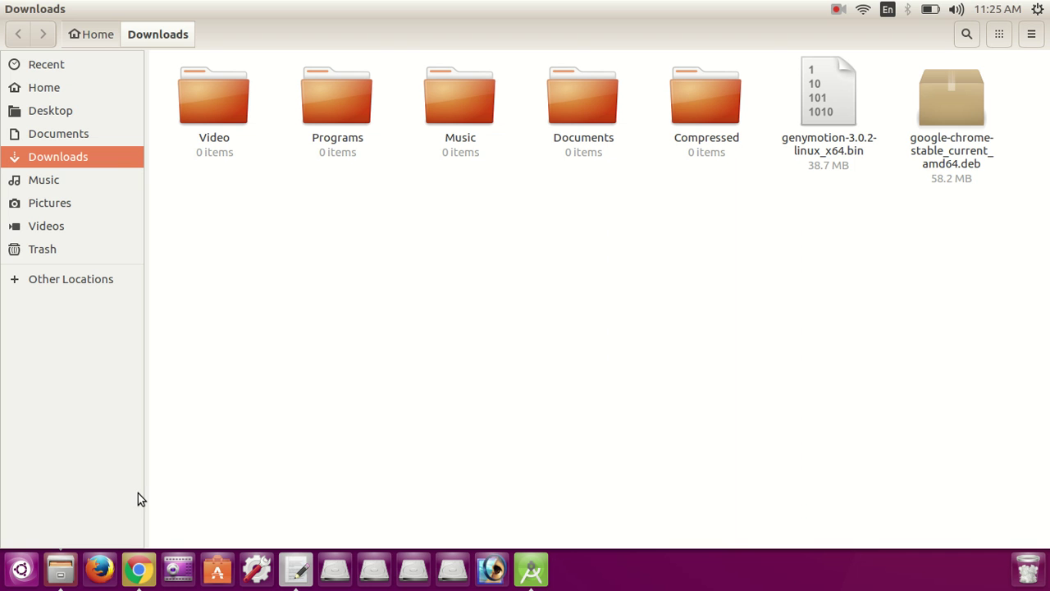
click(830, 113)
right_click(831, 112)
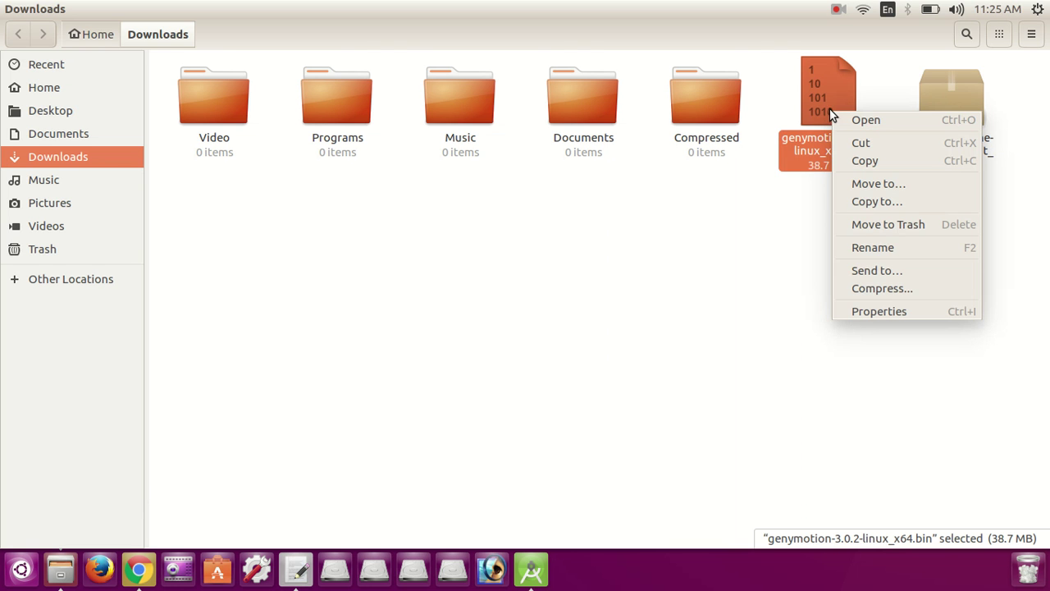
click(818, 90)
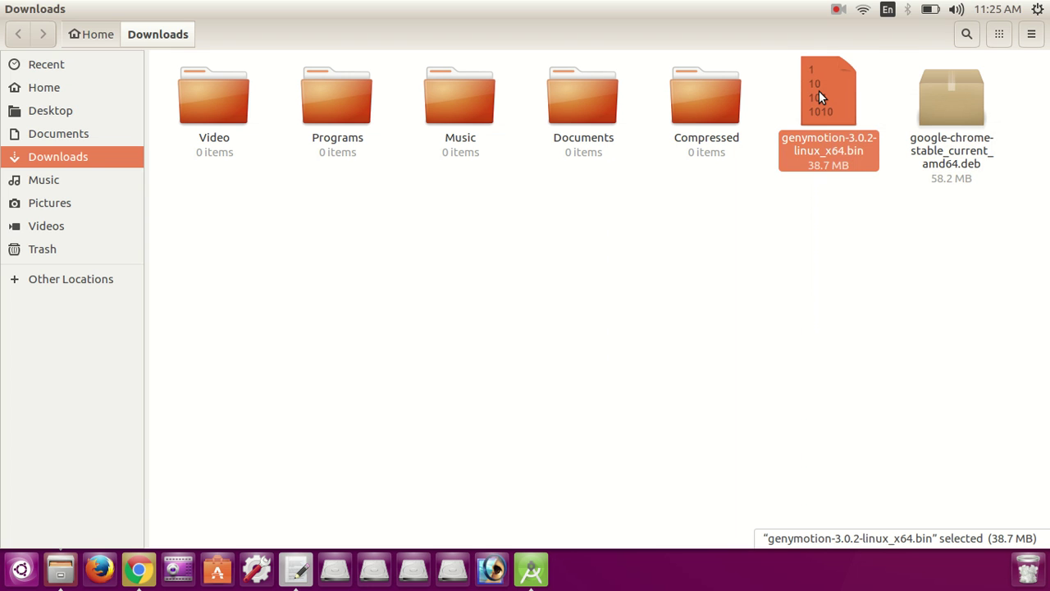
Step: Try opening the .bin installer, cancel the application chooser, and return to the tutorial notes
double_click(819, 91)
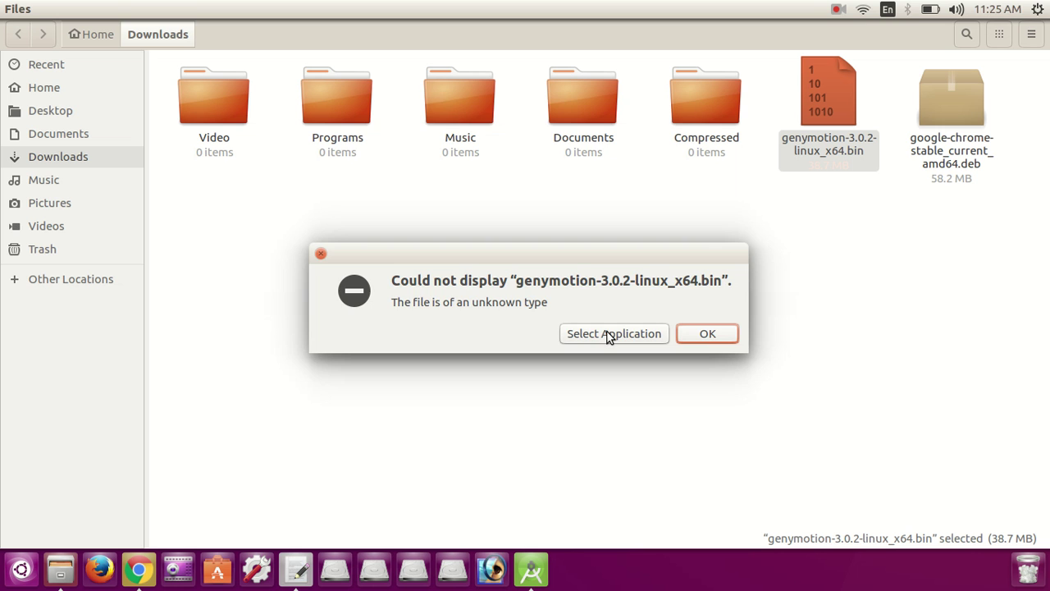
click(609, 334)
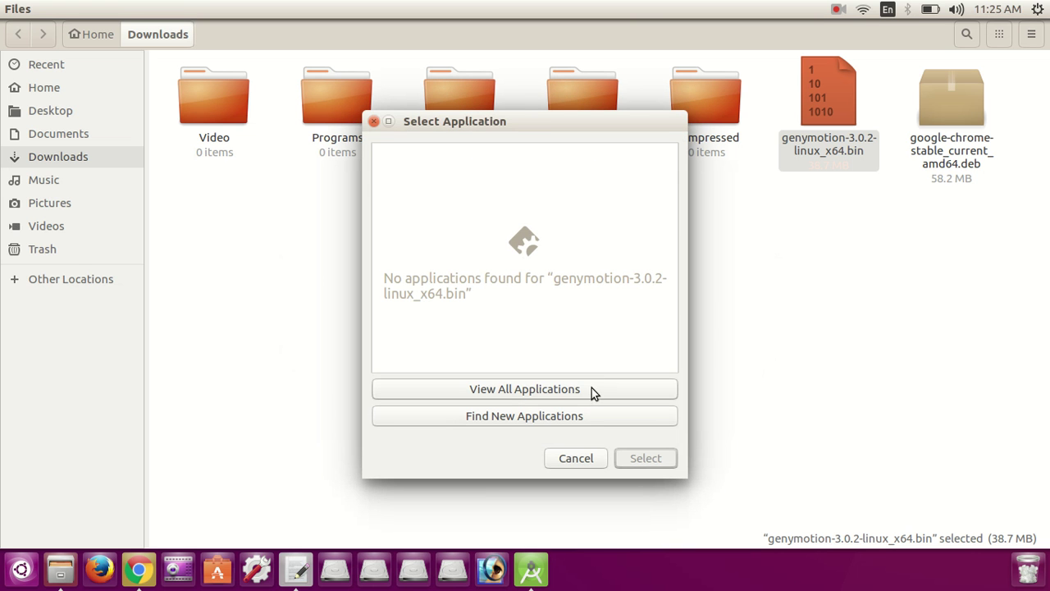
click(578, 463)
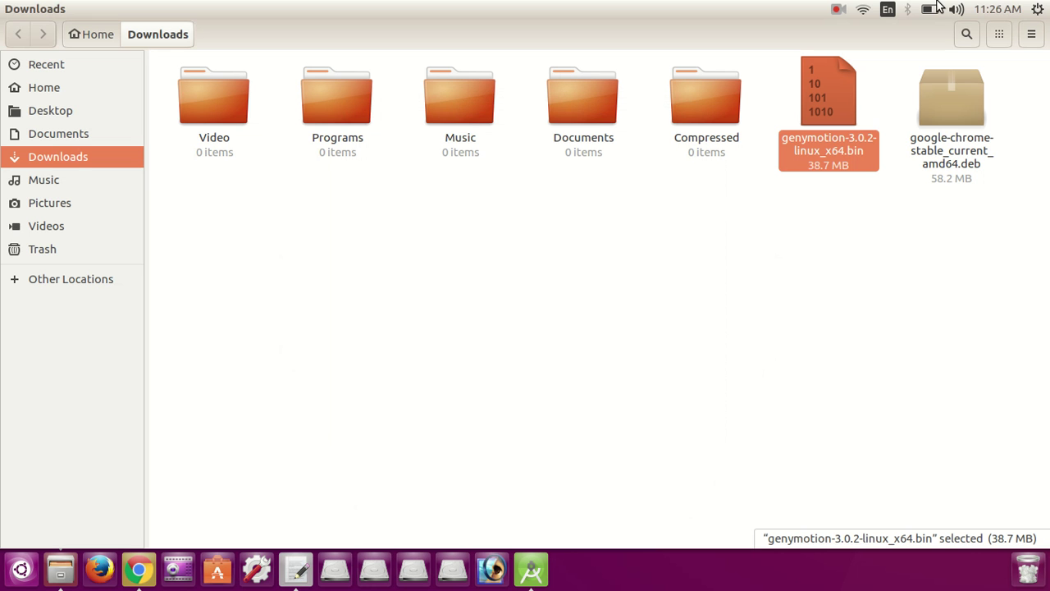
click(838, 10)
click(848, 46)
Step: Add the line 'now Download VirtualBox' below the GenyMotion download note
click(297, 569)
key(Return)
key(Return)
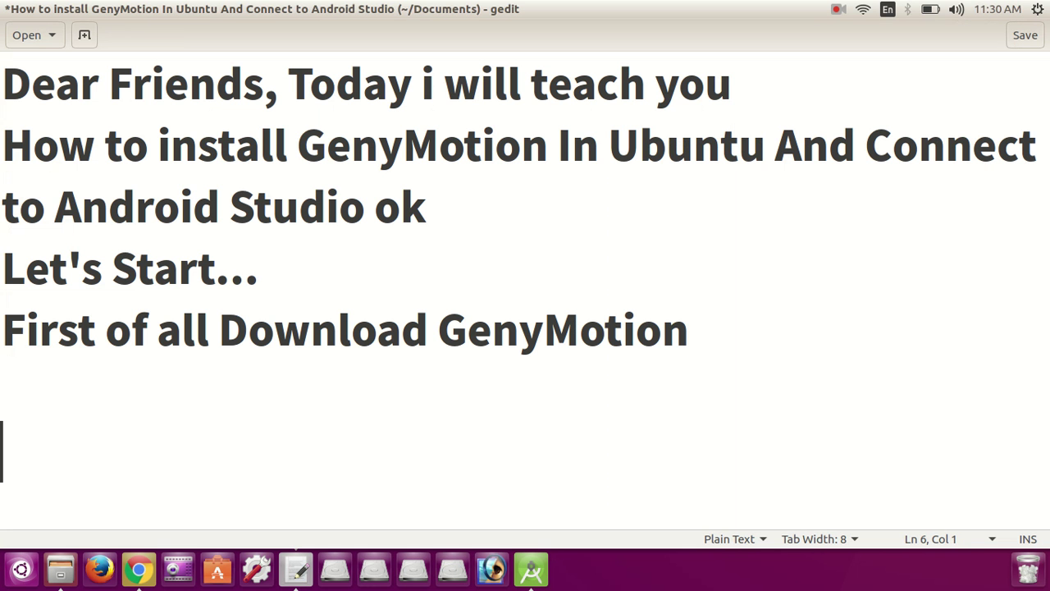
text(now )
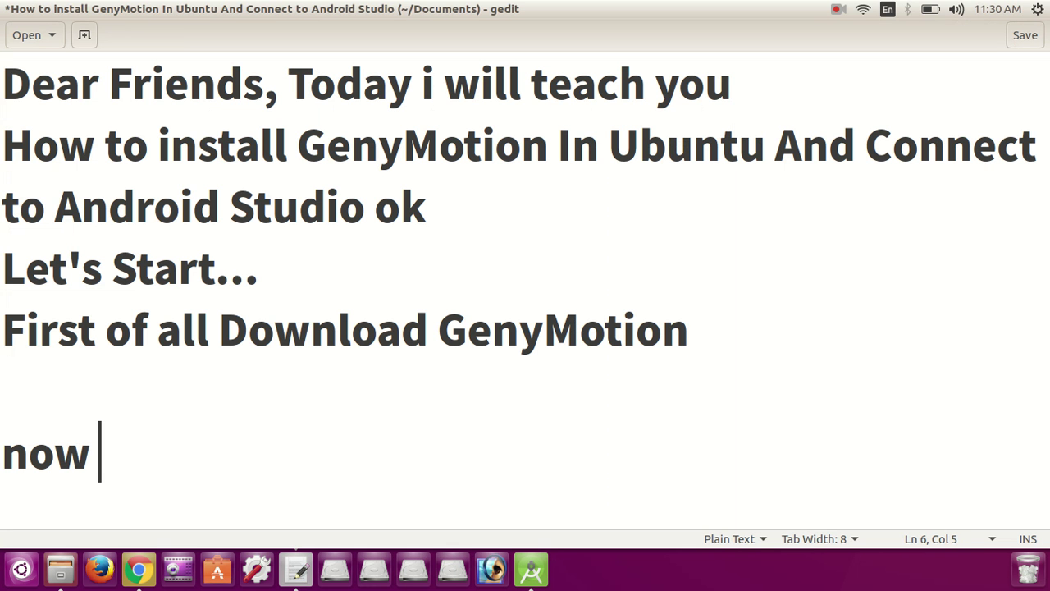
text(Download )
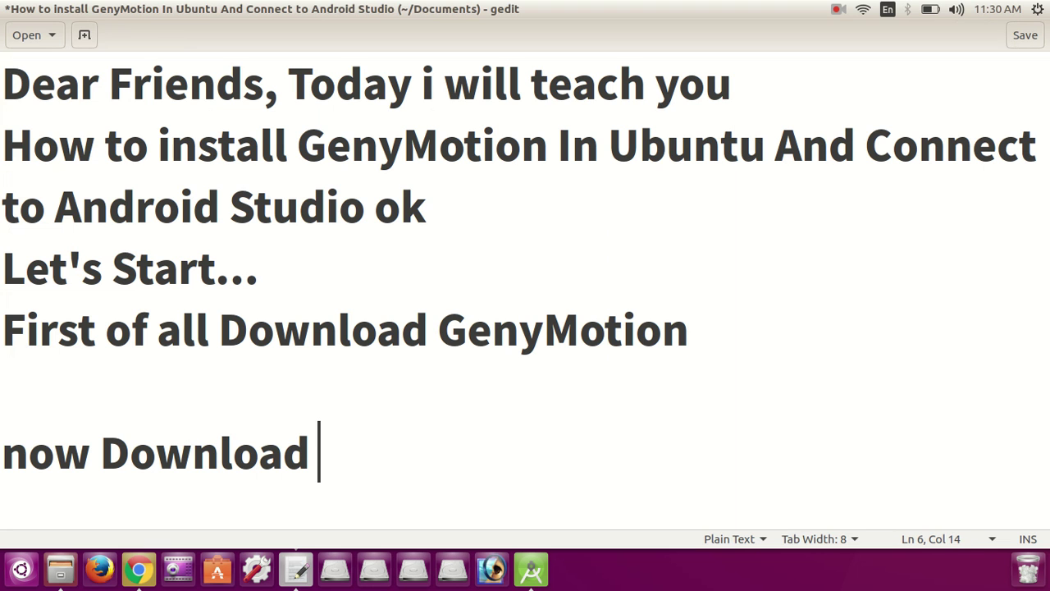
text(Virtual)
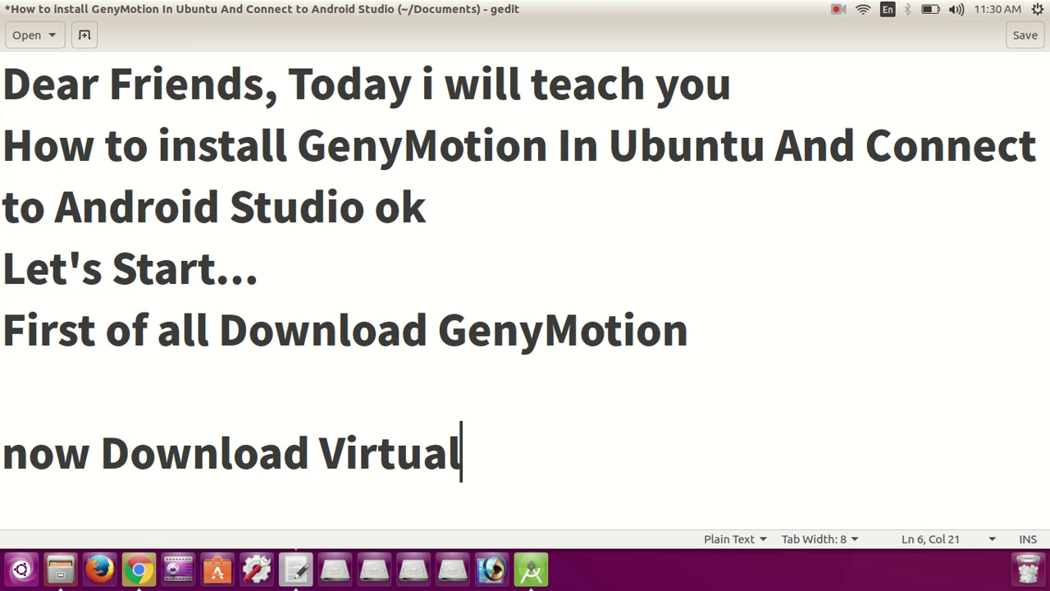
text(Box)
key(shift+Left)
key(shift+Left)
key(shift+Left)
key(shift+Left)
key(shift+Left)
key(shift+Left)
key(shift+Left)
key(shift+Left)
key(shift+Left)
key(shift+Left)
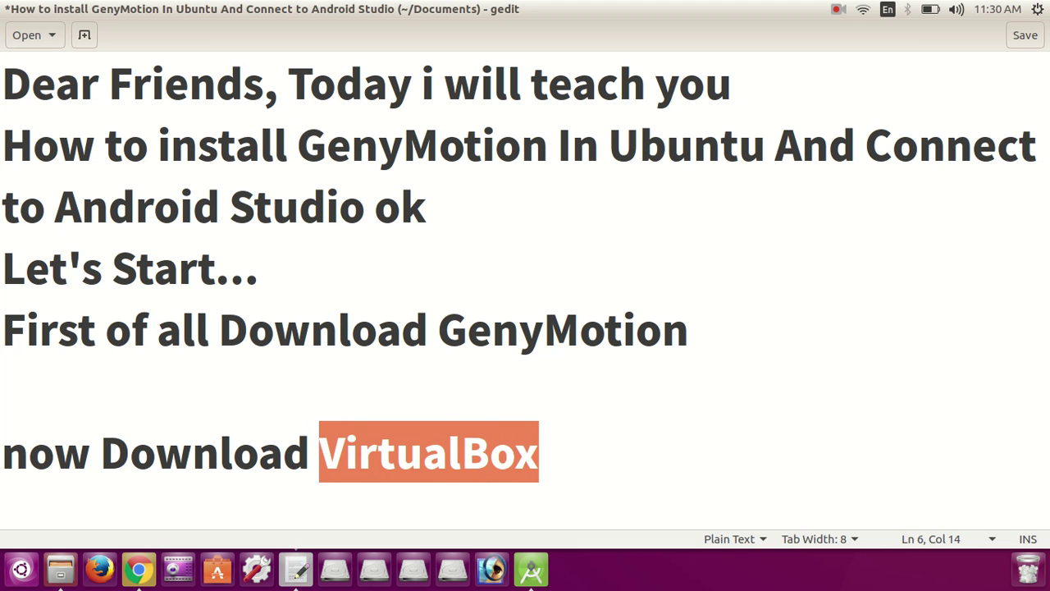
key(Right)
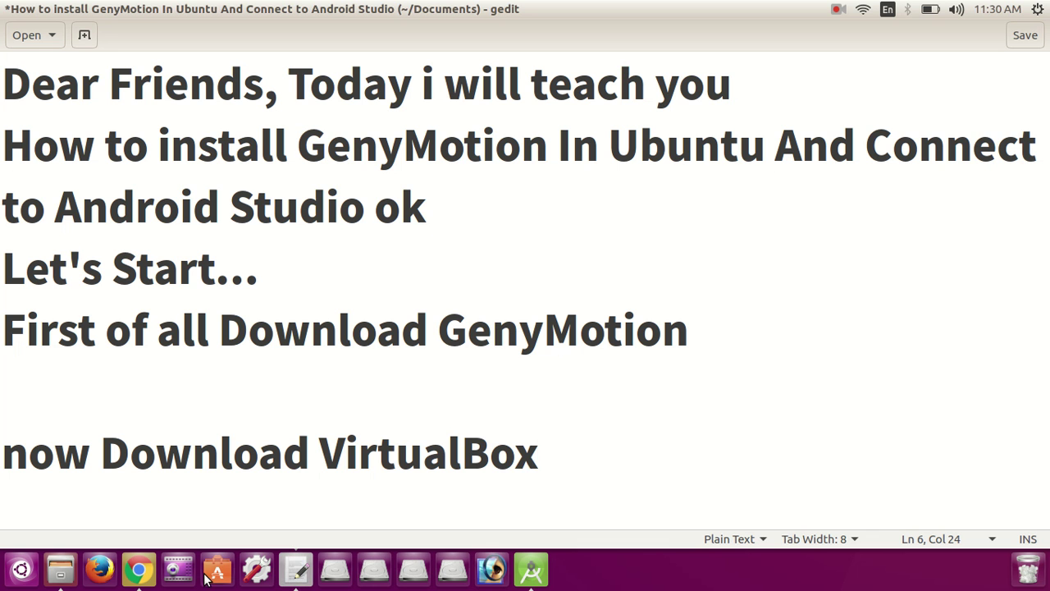
Step: Search 'VirtualBox' in a new tab and open the official virtualbox.org site
click(144, 572)
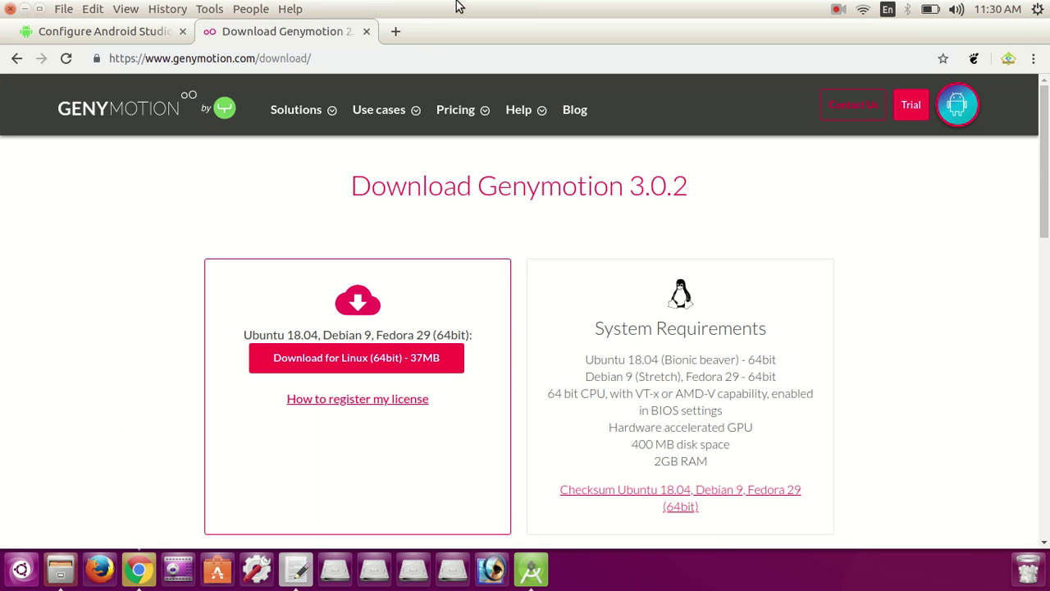
click(399, 32)
text(VirtualBox)
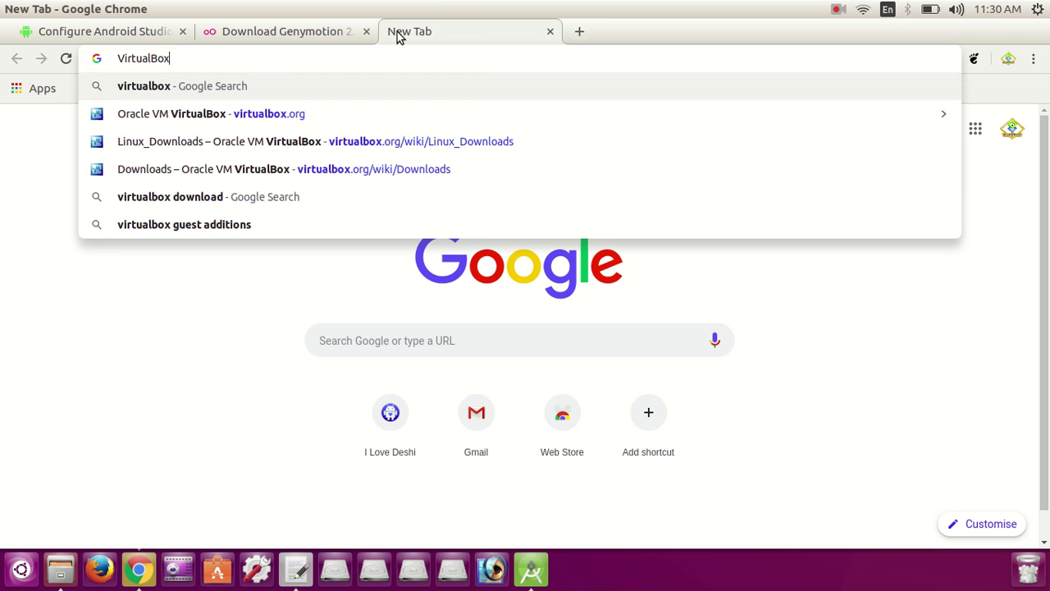
key(Return)
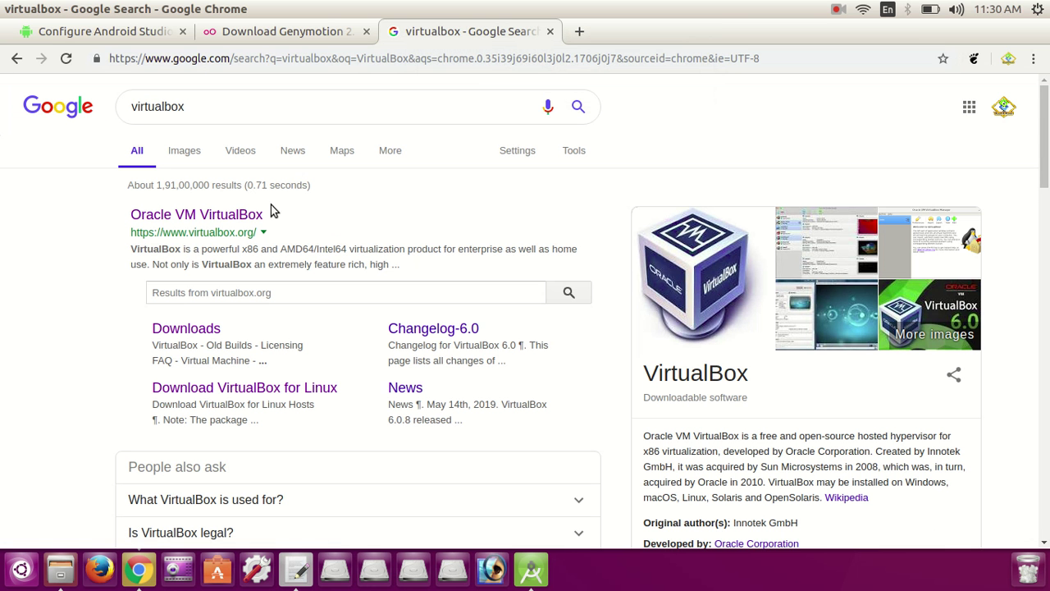
click(232, 217)
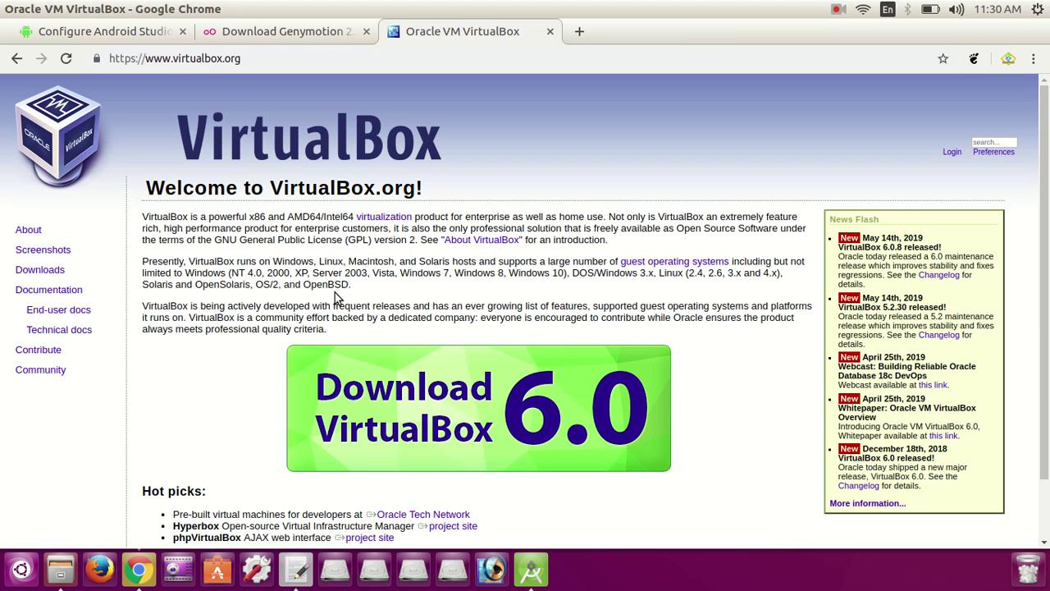
Step: Go to the VirtualBox 6.0.8 Linux distributions downloads and highlight the Ubuntu 16.04 entry
drag(13, 272, 60, 278)
click(61, 279)
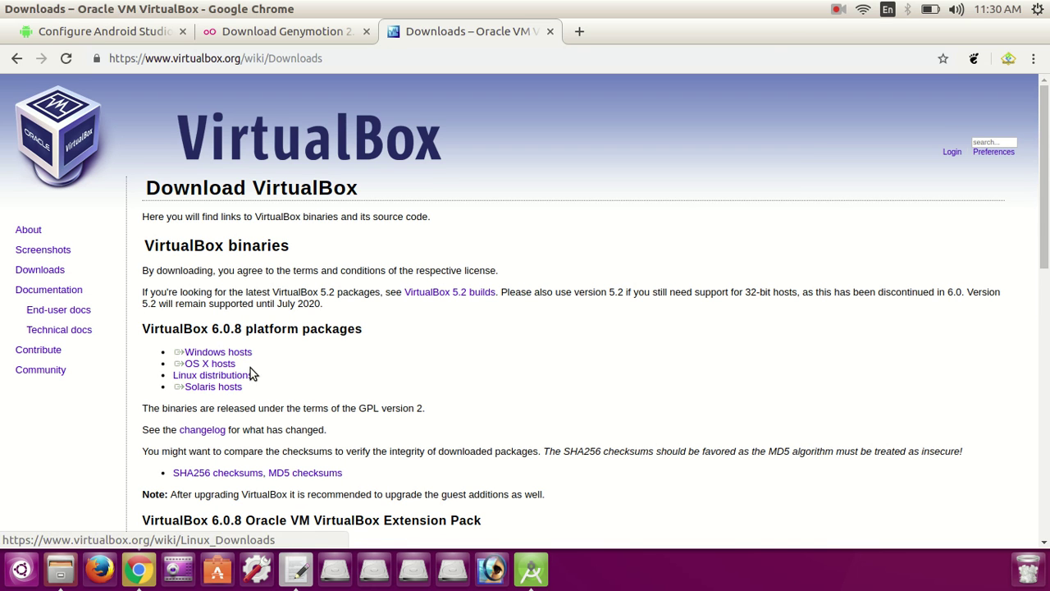
triple_click(262, 380)
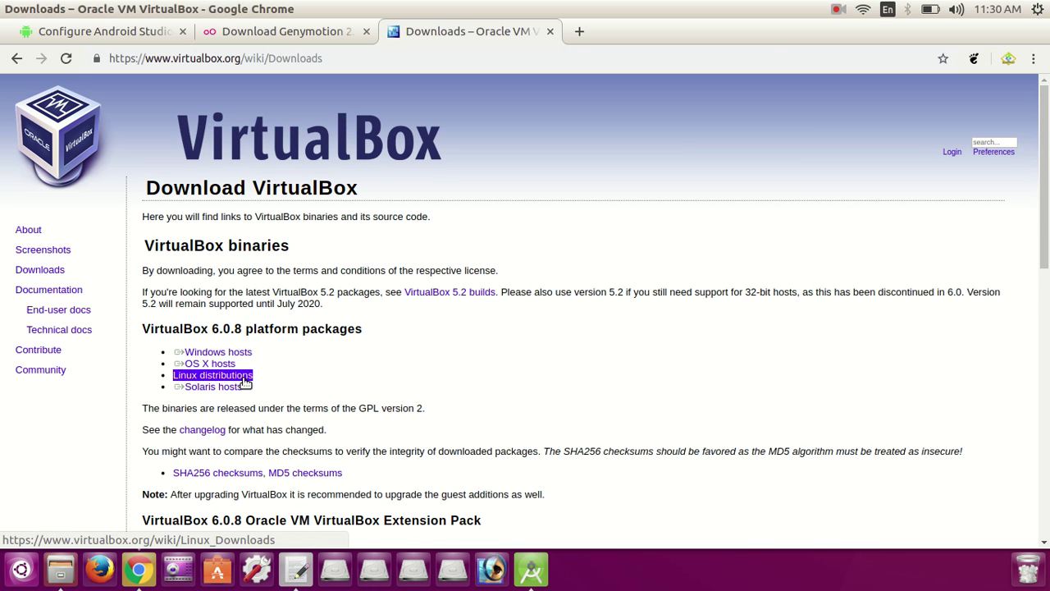
click(244, 381)
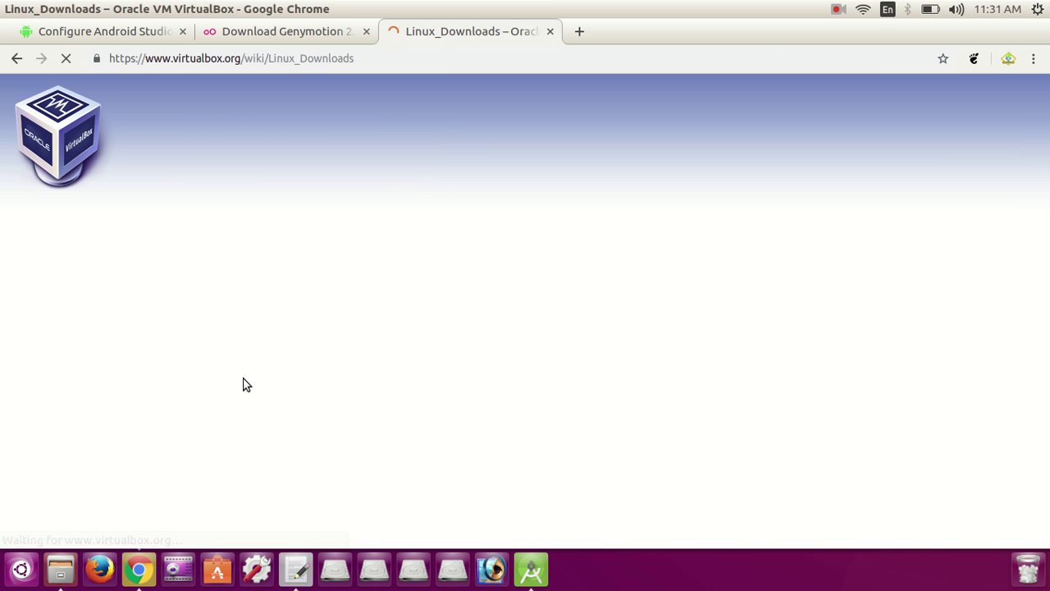
triple_click(219, 343)
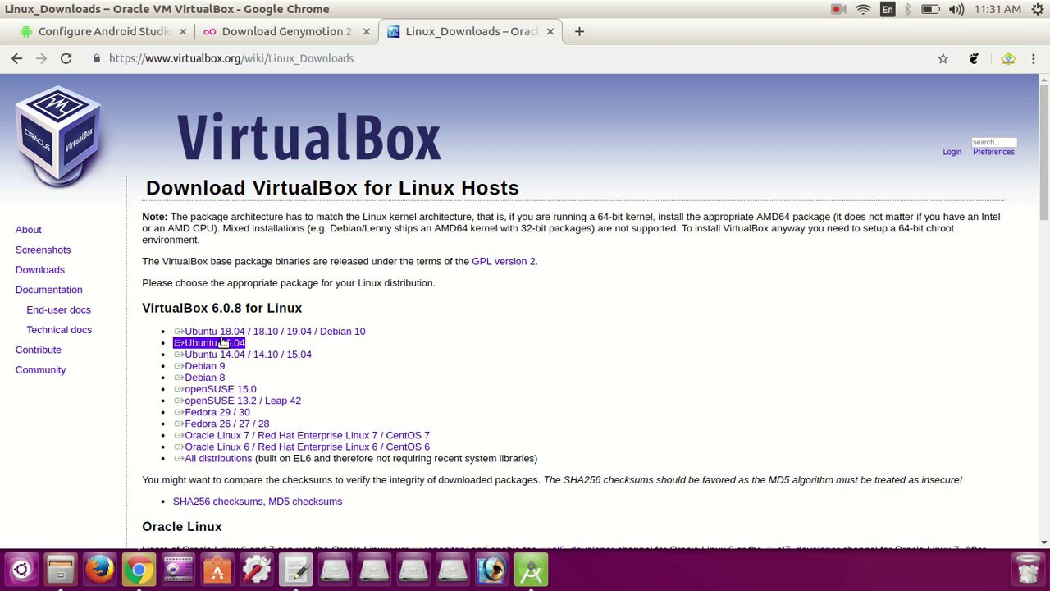
triple_click(226, 332)
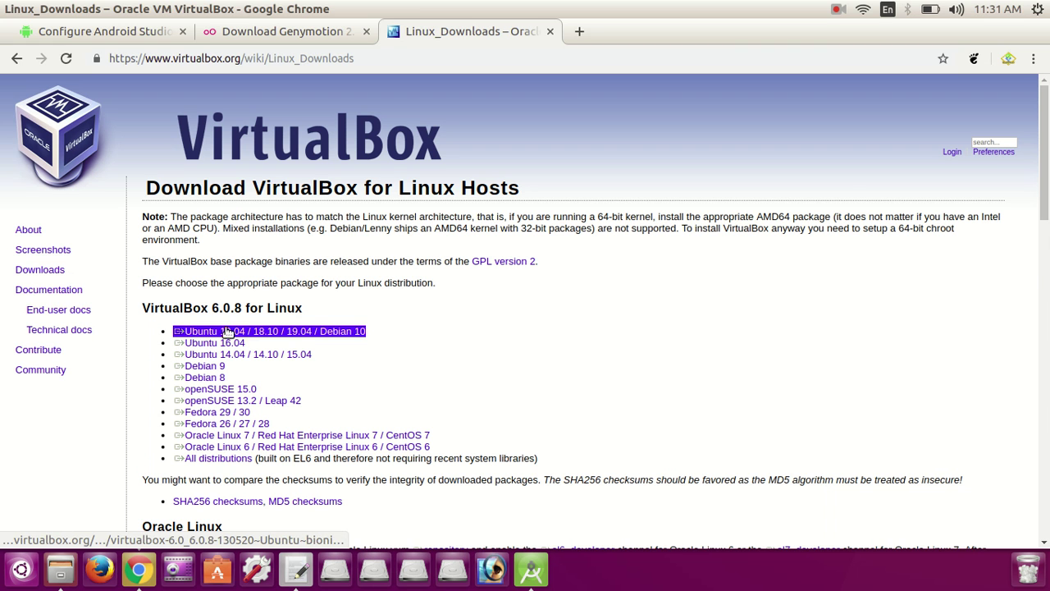
click(253, 349)
triple_click(238, 344)
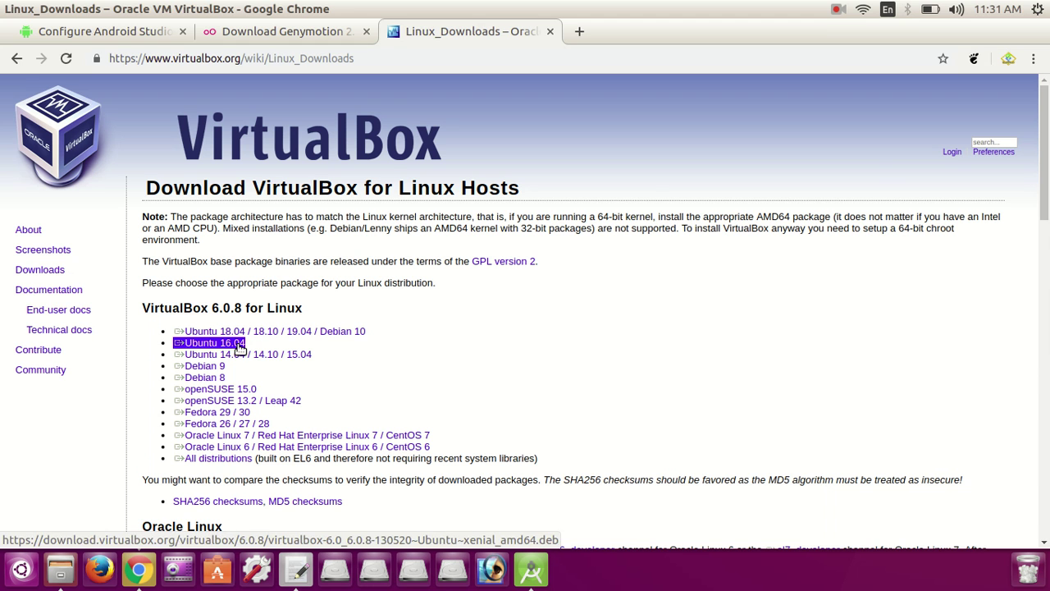
click(651, 192)
click(1037, 10)
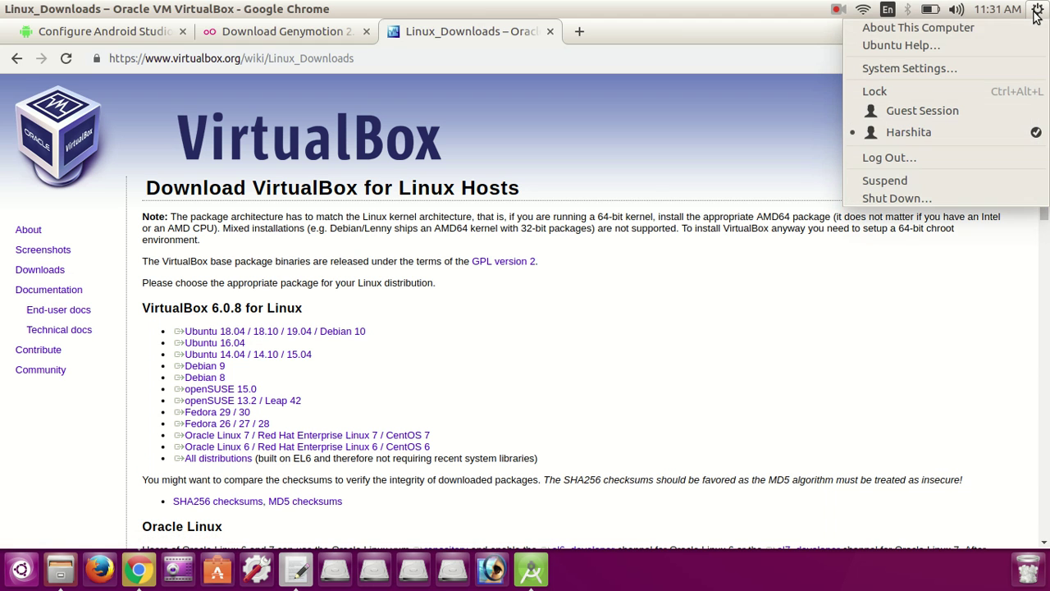
click(361, 331)
triple_click(361, 332)
click(367, 351)
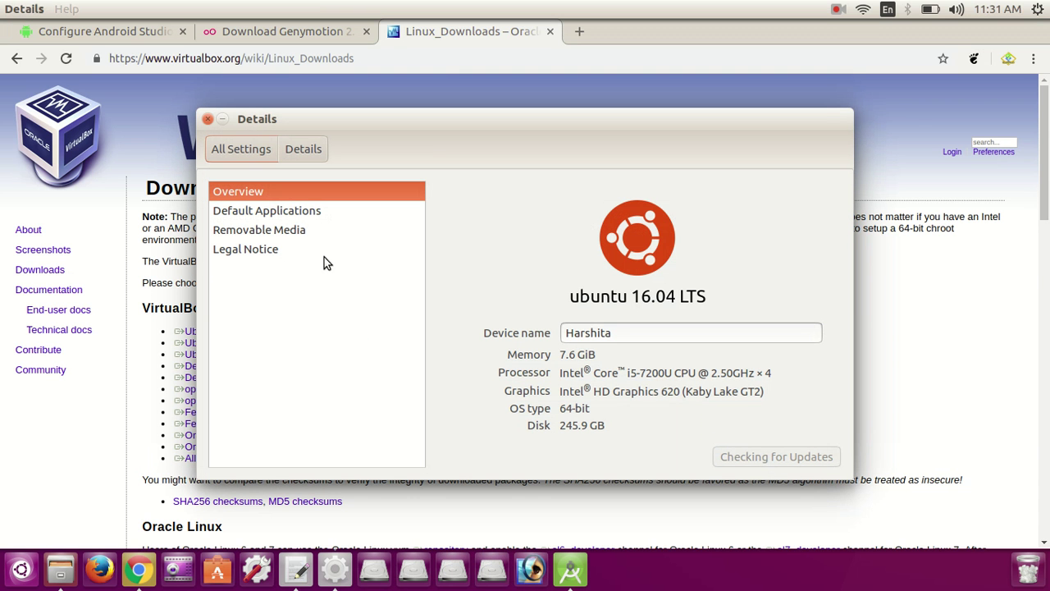
click(264, 217)
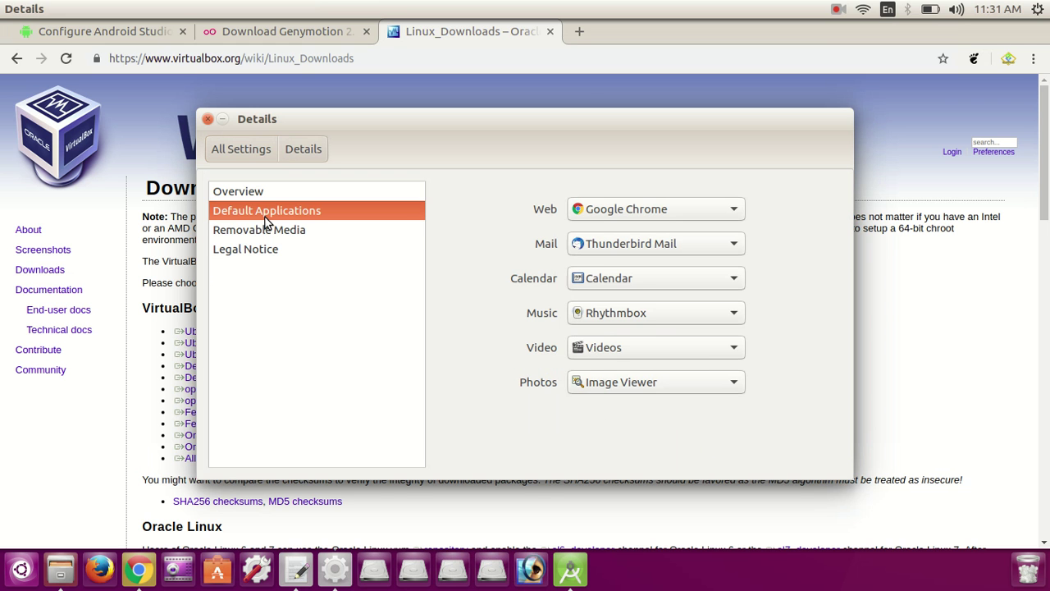
click(265, 230)
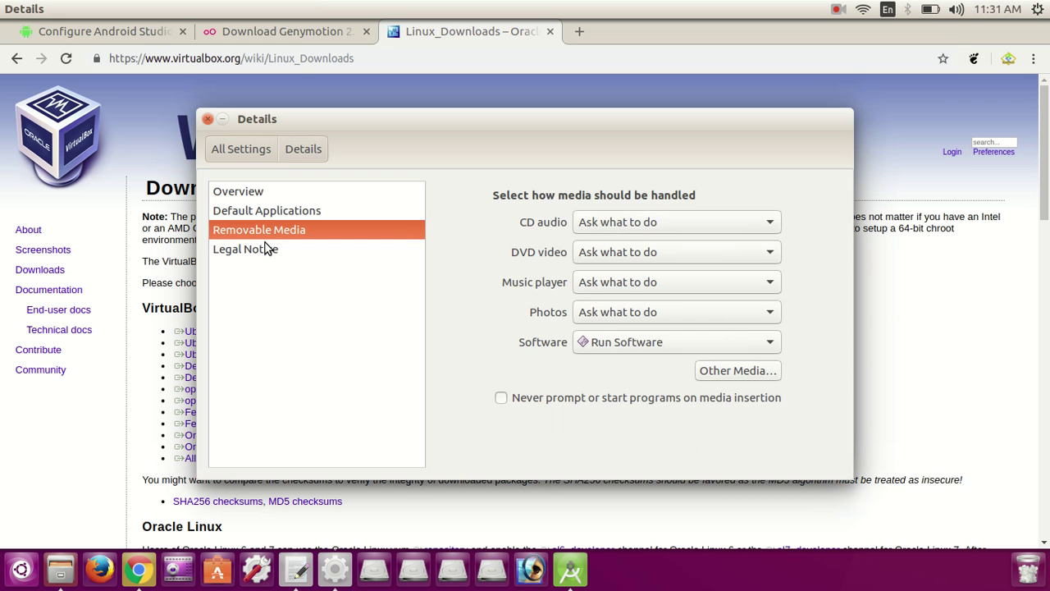
click(264, 248)
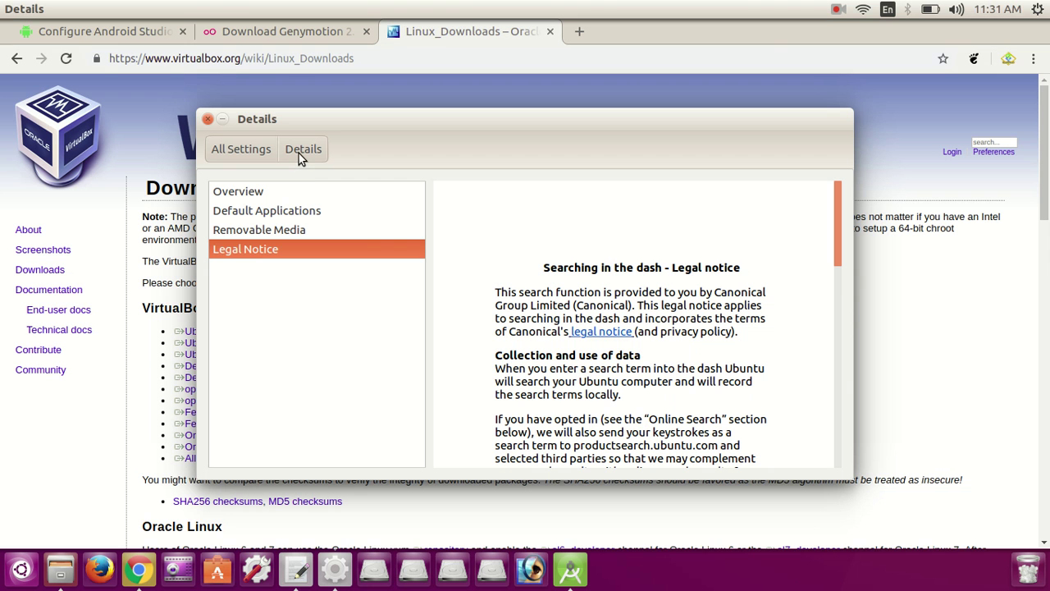
click(232, 150)
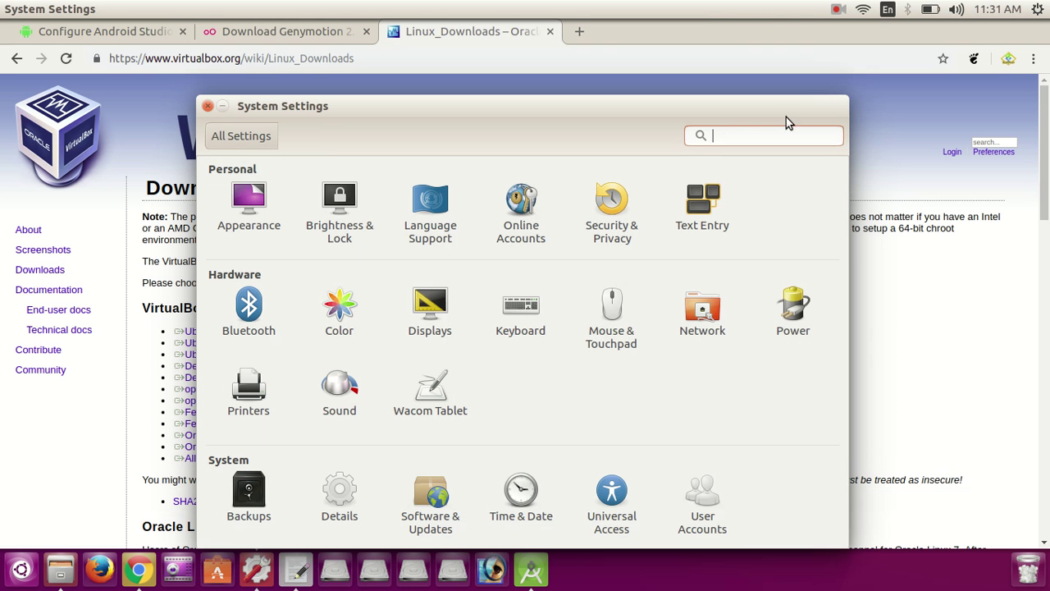
click(208, 109)
triple_click(201, 366)
triple_click(220, 344)
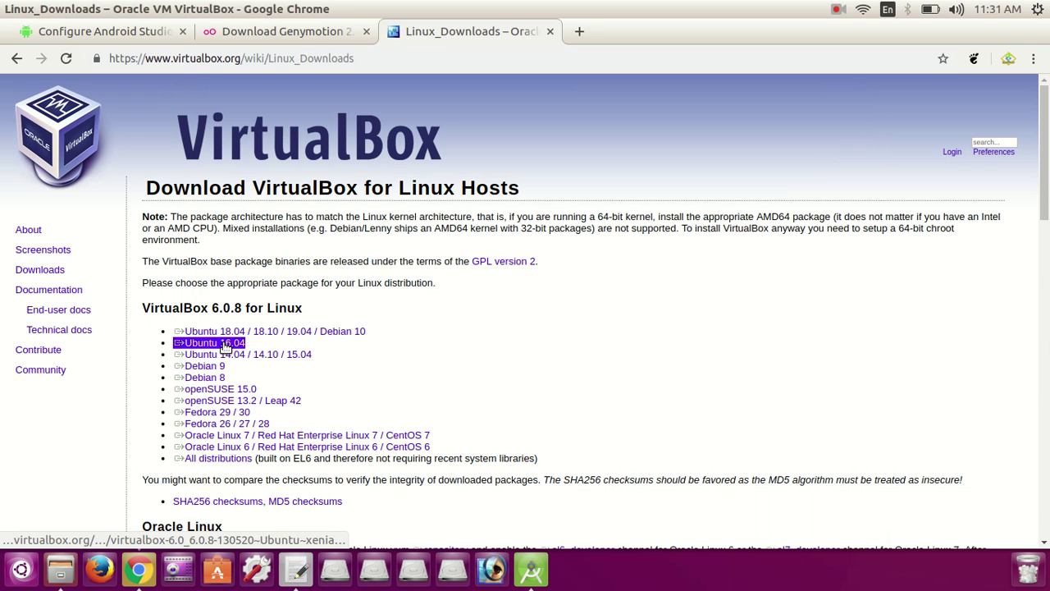
Step: Start downloading the VirtualBox 6.0.8 Ubuntu 16.04 amd64 .deb and check its progress
click(226, 347)
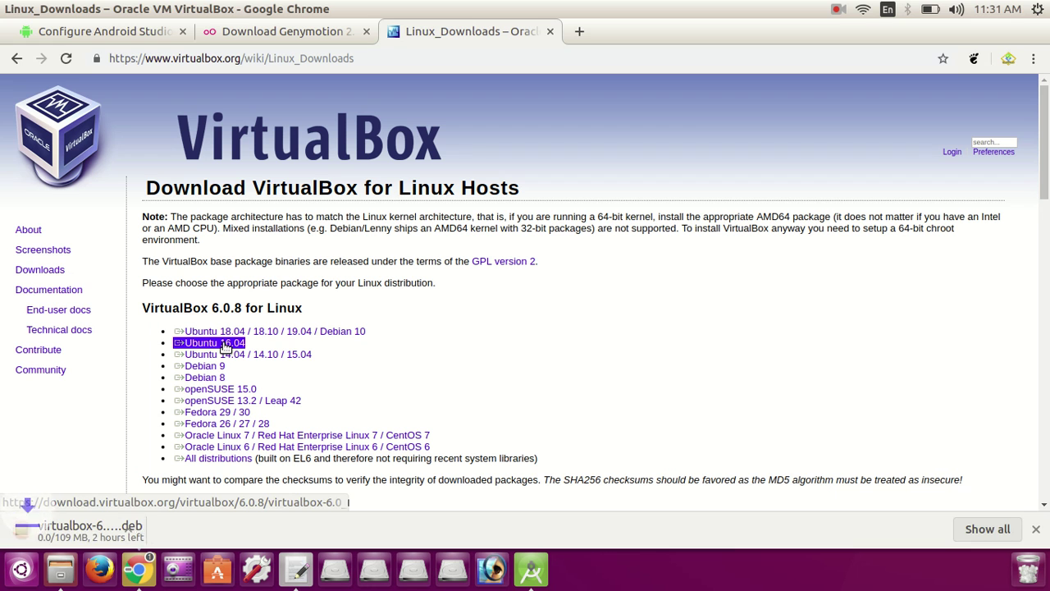
click(311, 441)
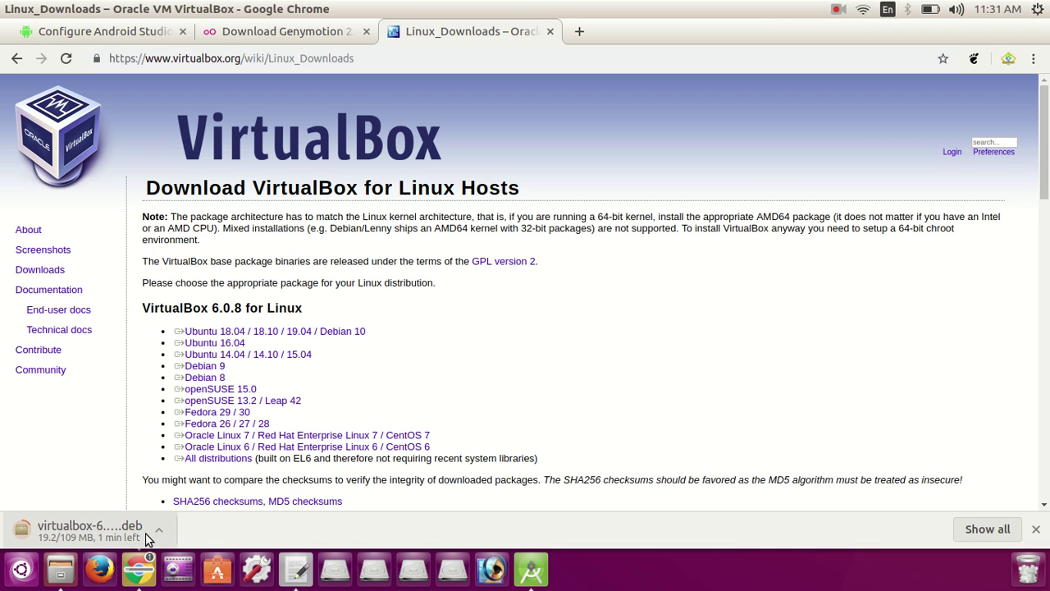
Step: Add the lines 'wait till it download...' and 'Visit our site for more androis studio proejcts'
click(300, 573)
key(Return)
key(Return)
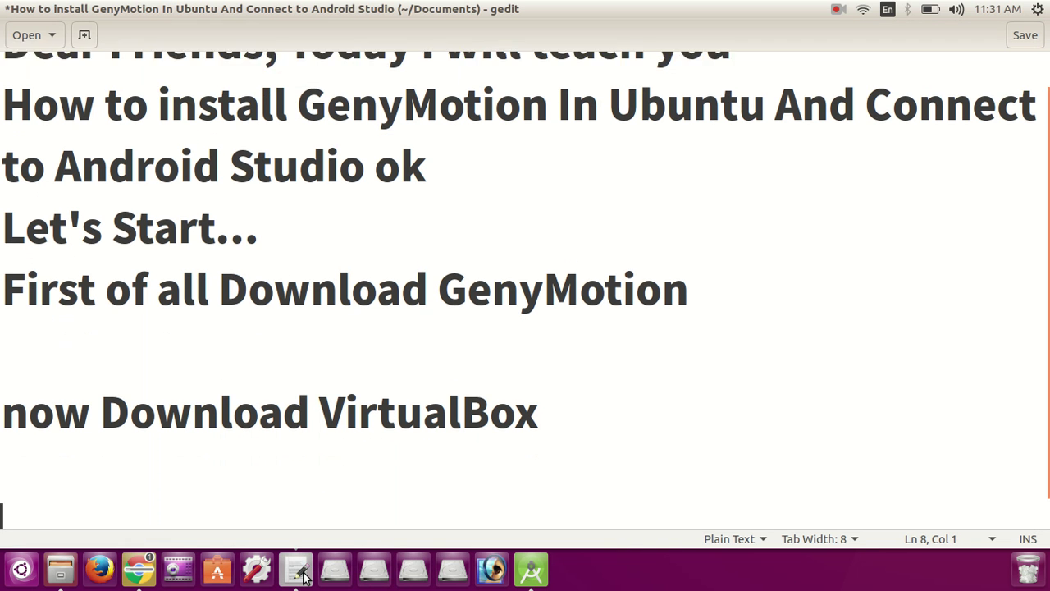
text(wait till it )
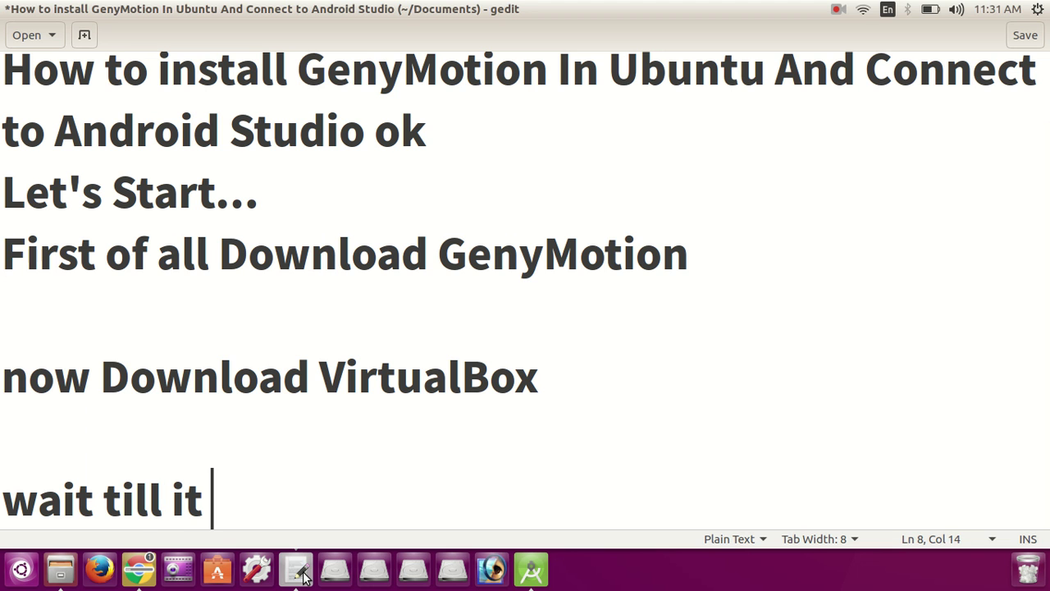
text(download)
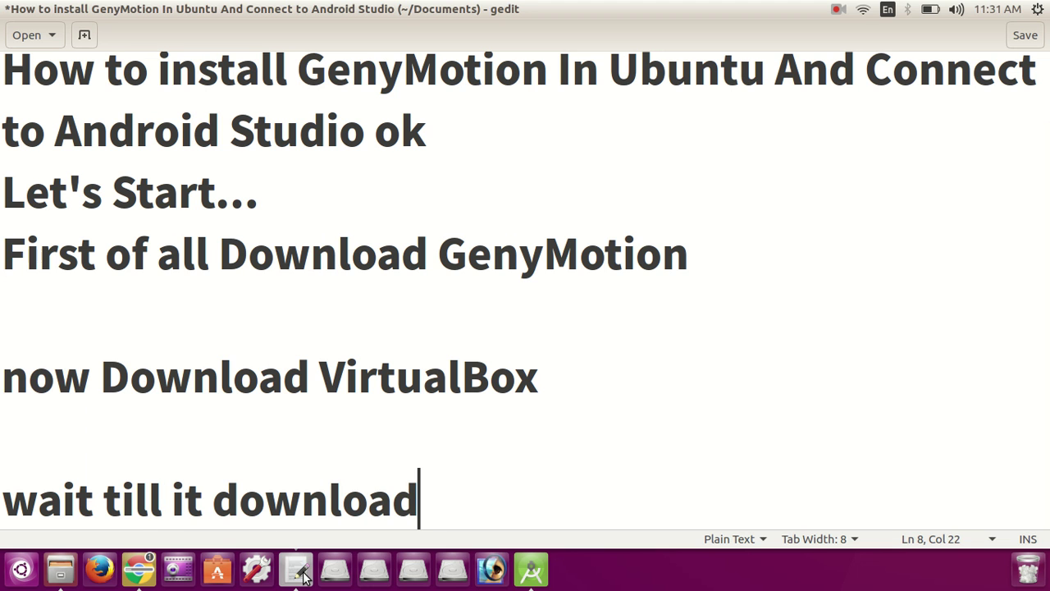
text(...)
key(Return)
key(Return)
key(Return)
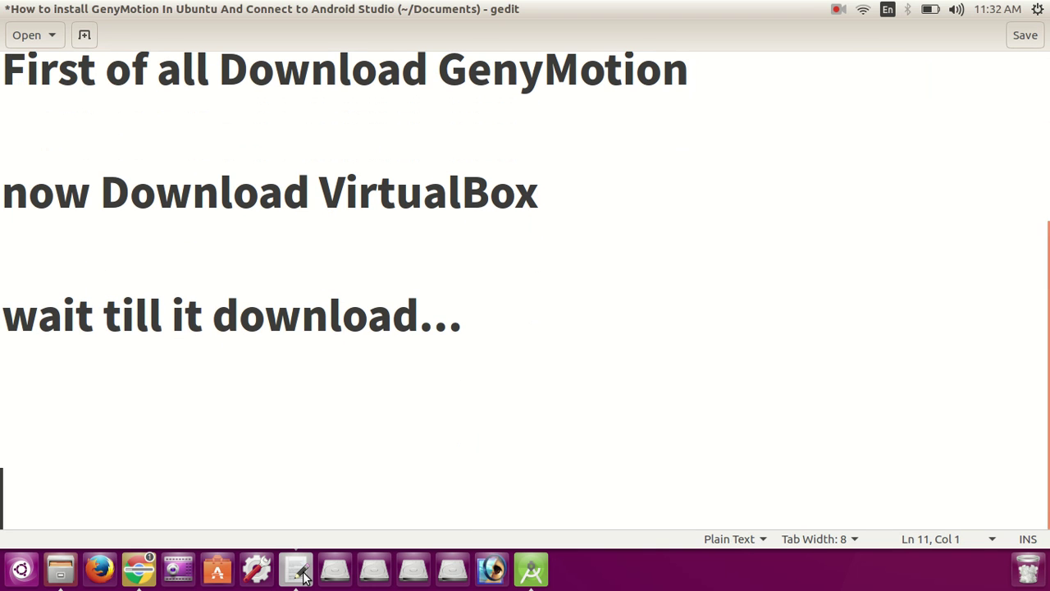
text(Vis)
key(BackSpace)
text(it our s)
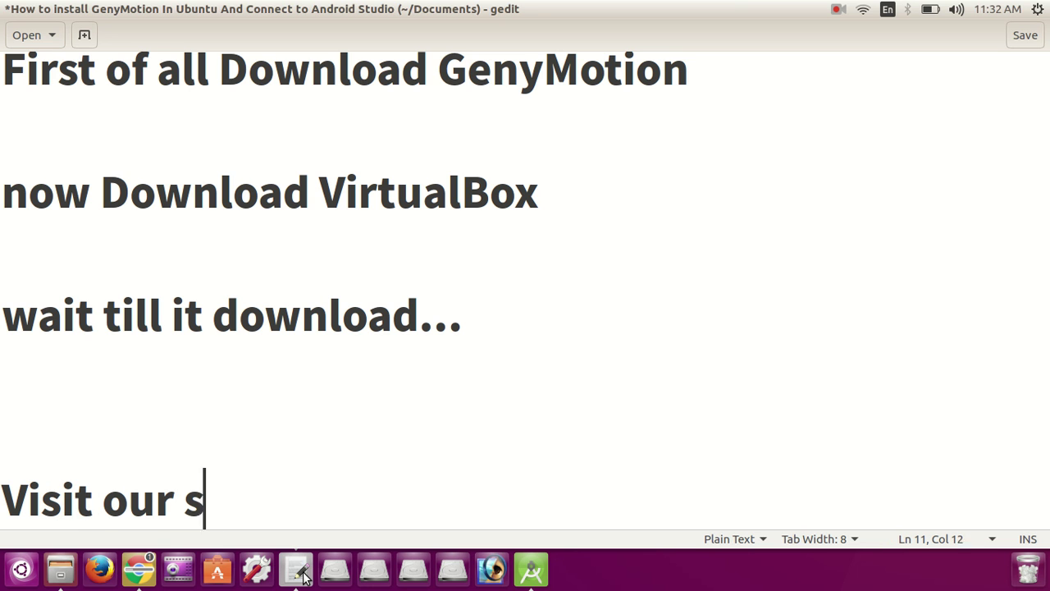
text(ite for m)
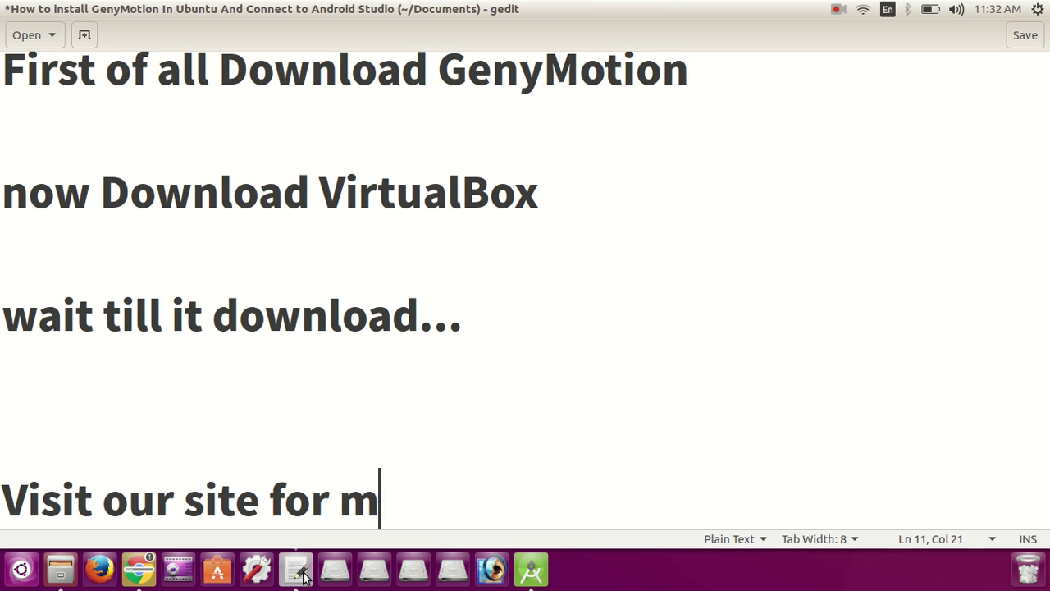
text(ore androud)
key(BackSpace)
key(BackSpace)
key(BackSpace)
text(is st)
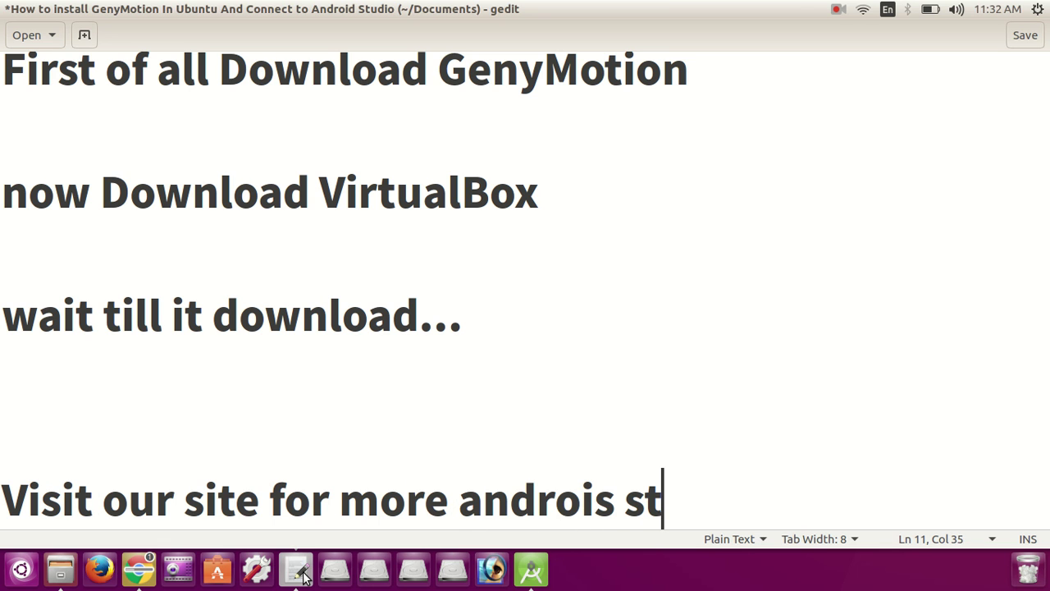
text(udio proejcts)
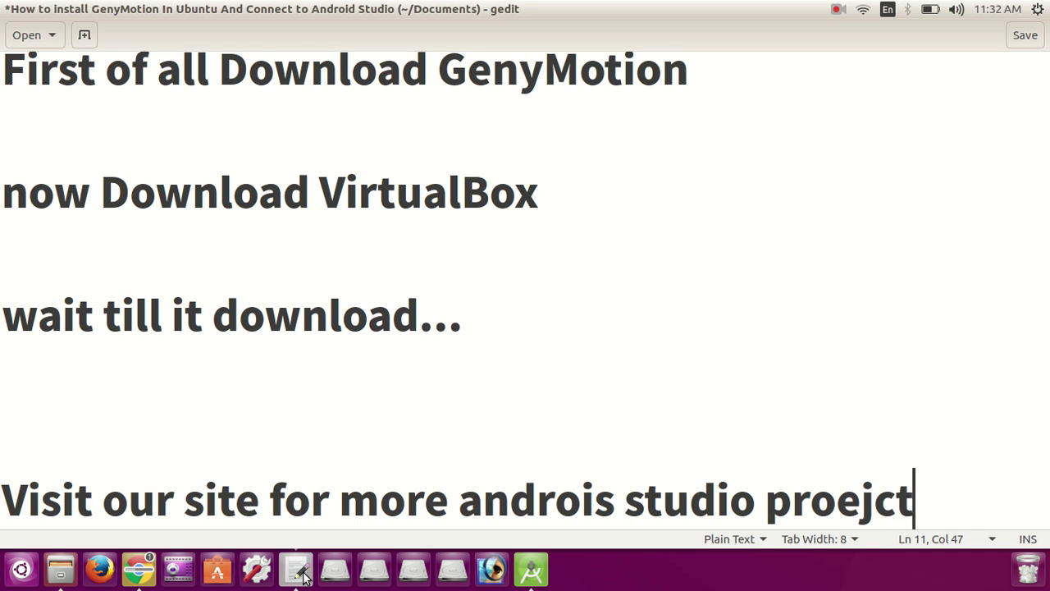
Step: Add an indented 'ILOVEDESHI.COM' line below the site invitation and select it
key(Return)
key(Return)
key(Return)
key(Return)
key(Return)
key(Return)
key(Up)
key(Up)
key(Up)
text(IL)
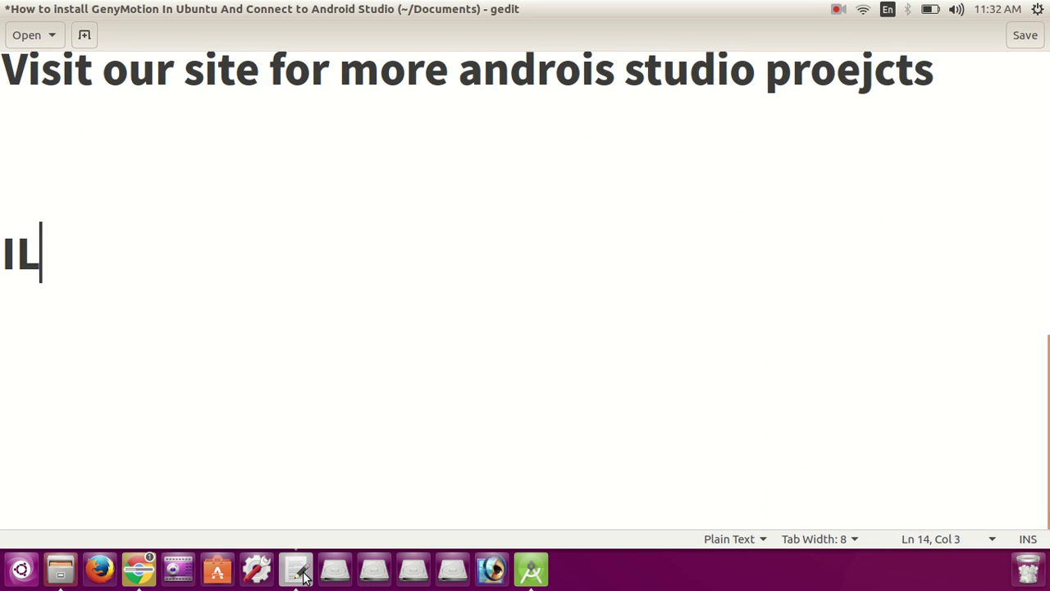
text(OVEDESHI.COM)
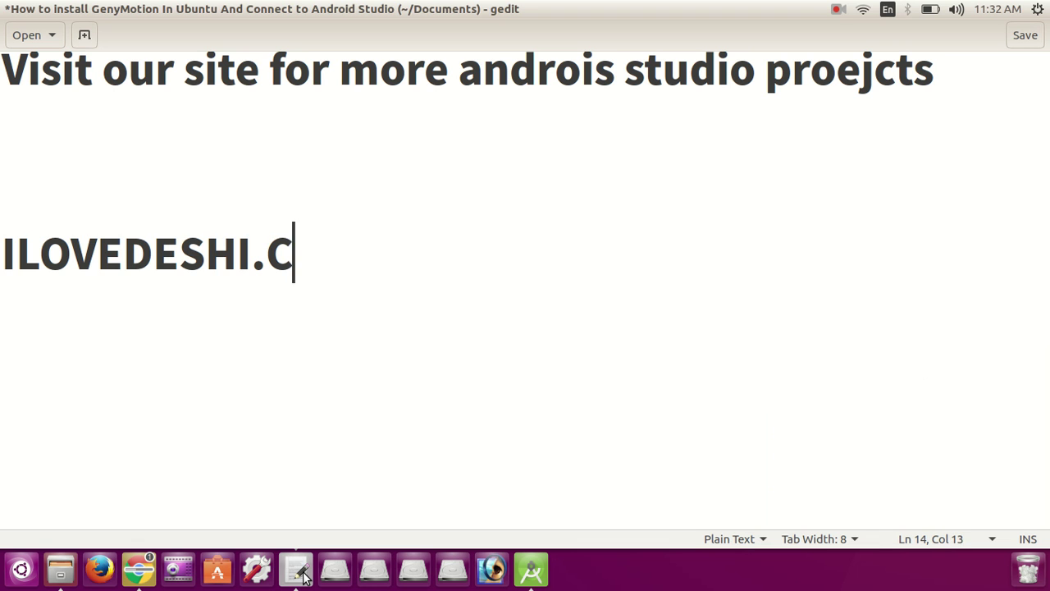
key(Home)
key(Tab)
key(Tab)
key(Tab)
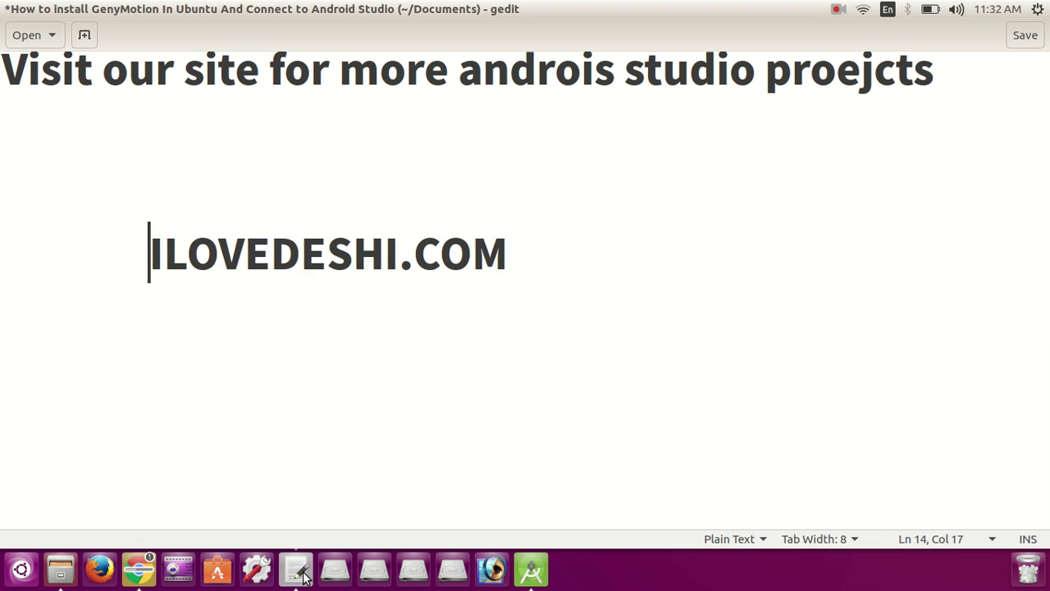
key(shift+Down)
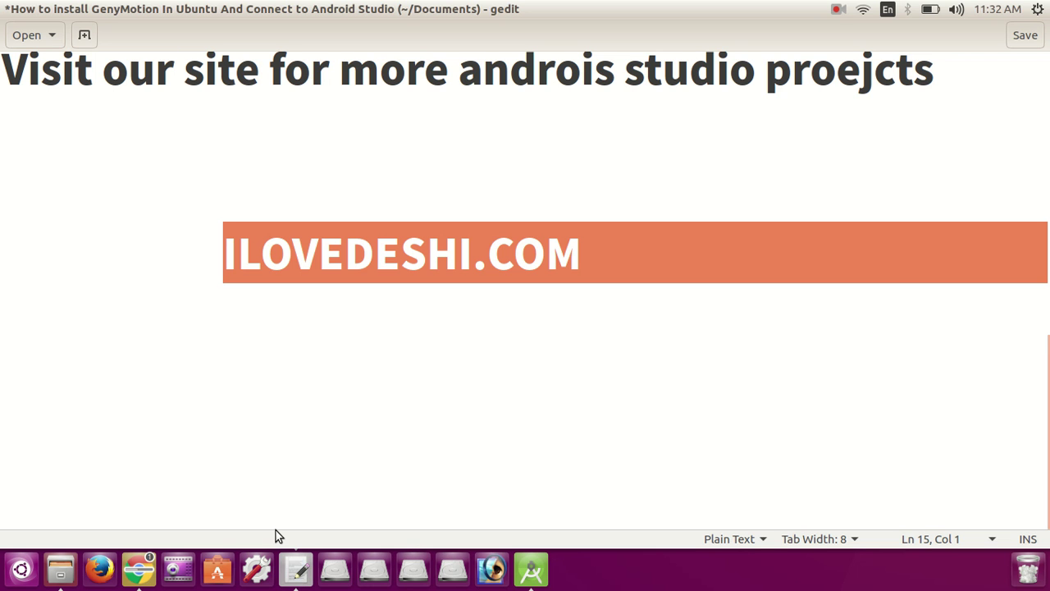
Step: Return to Chrome and wait for the 109 MB VirtualBox .deb download to finish
click(138, 571)
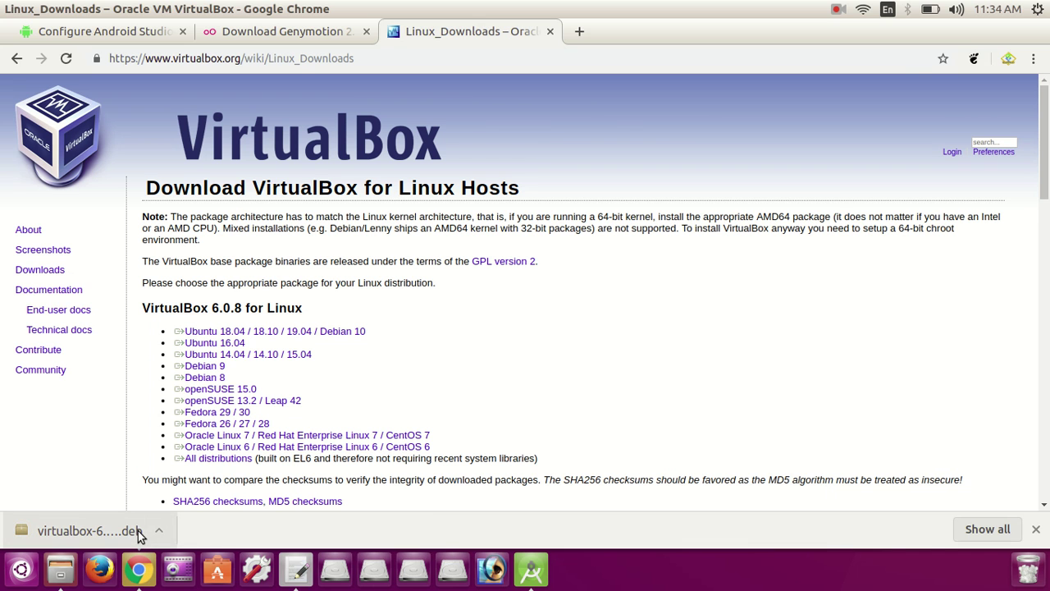
Step: Locate the 114.4 MB VirtualBox .deb in Downloads, then return to the gedit notes
click(59, 569)
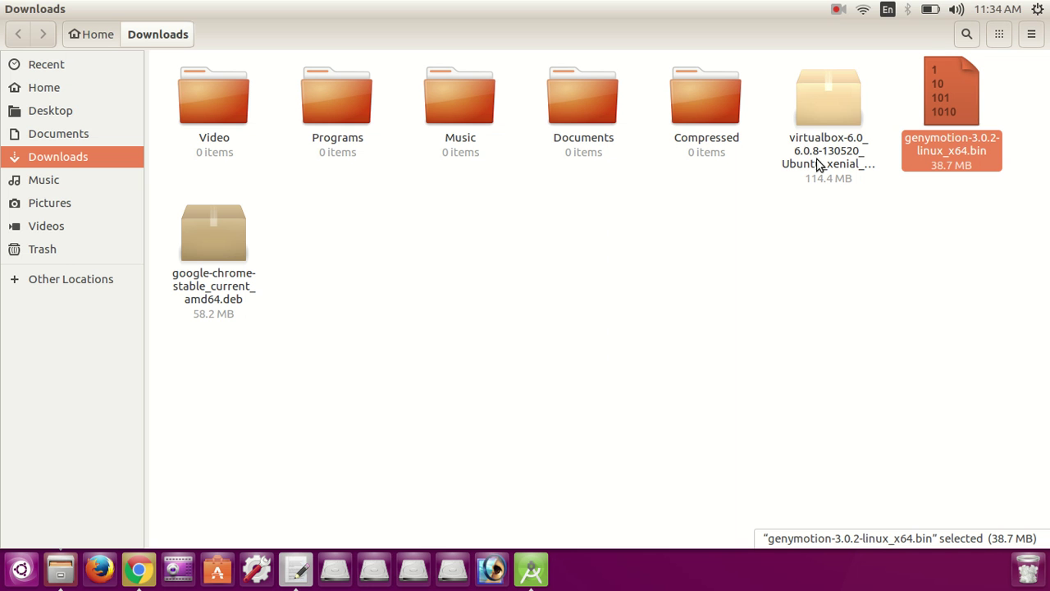
right_click(818, 125)
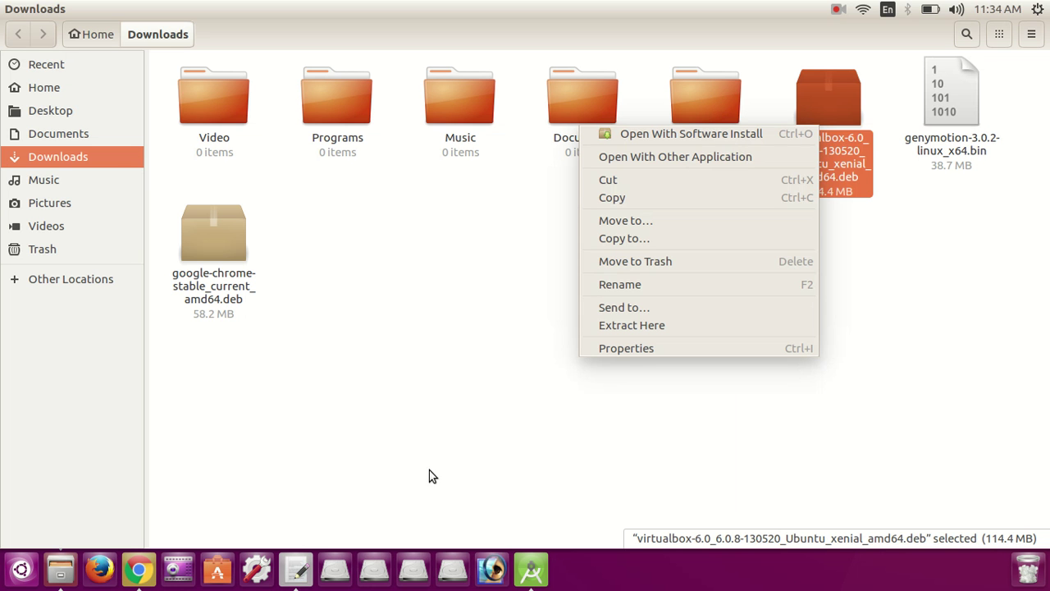
click(293, 560)
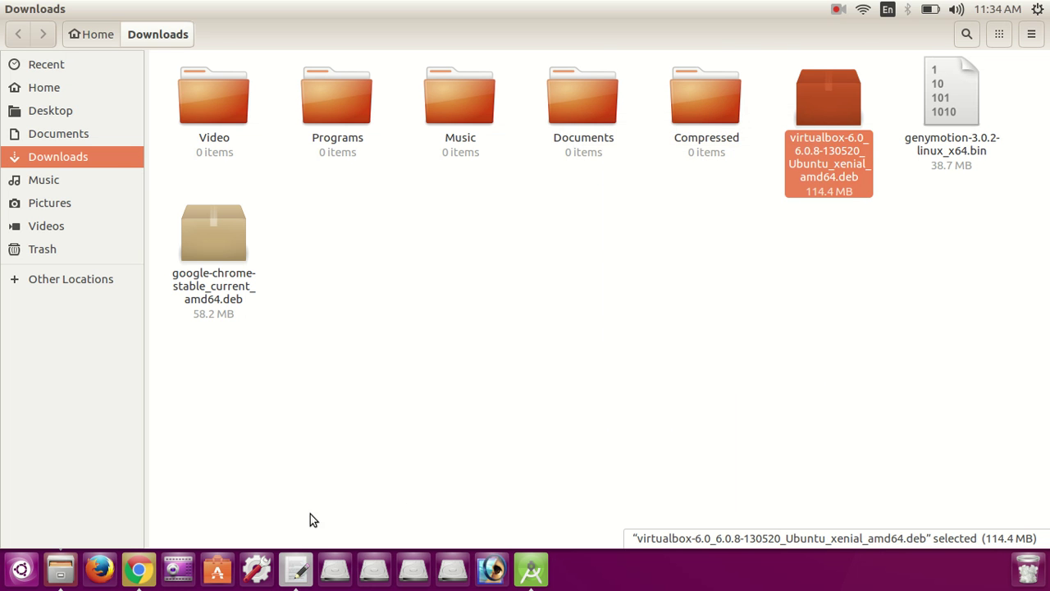
click(297, 575)
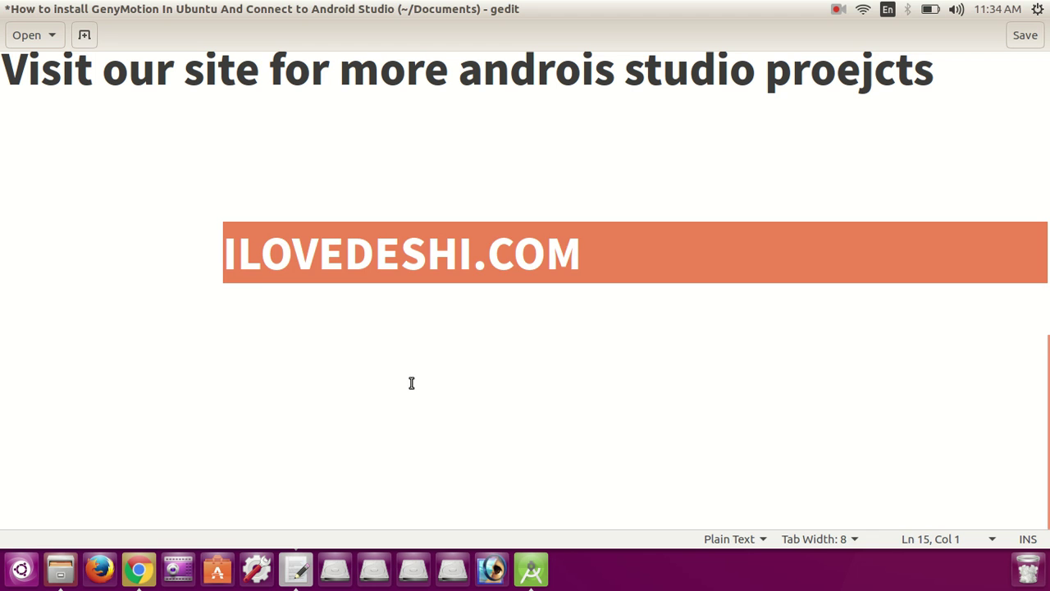
Step: Add the line 'Now we downloaded Virtual Box...' below ILOVEDESHI.COM
key(Down)
key(Down)
key(Down)
text(Now )
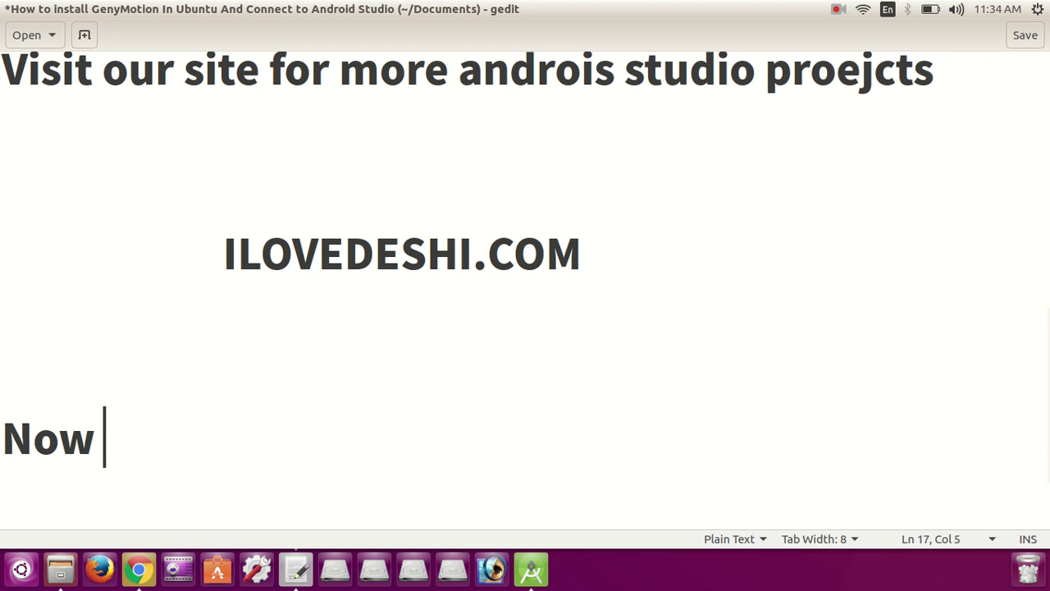
text(we download)
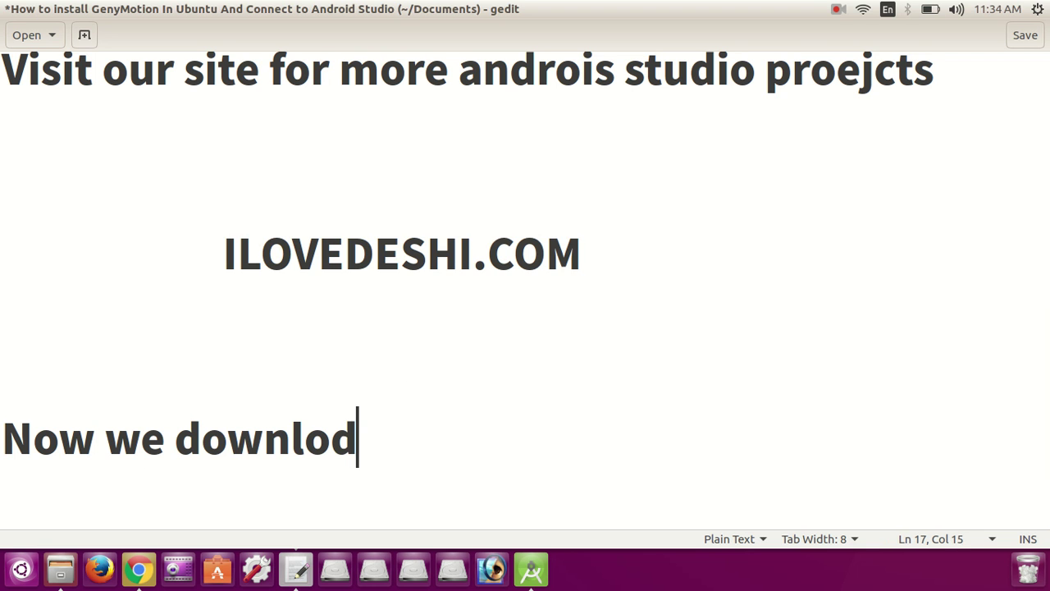
text(ed)
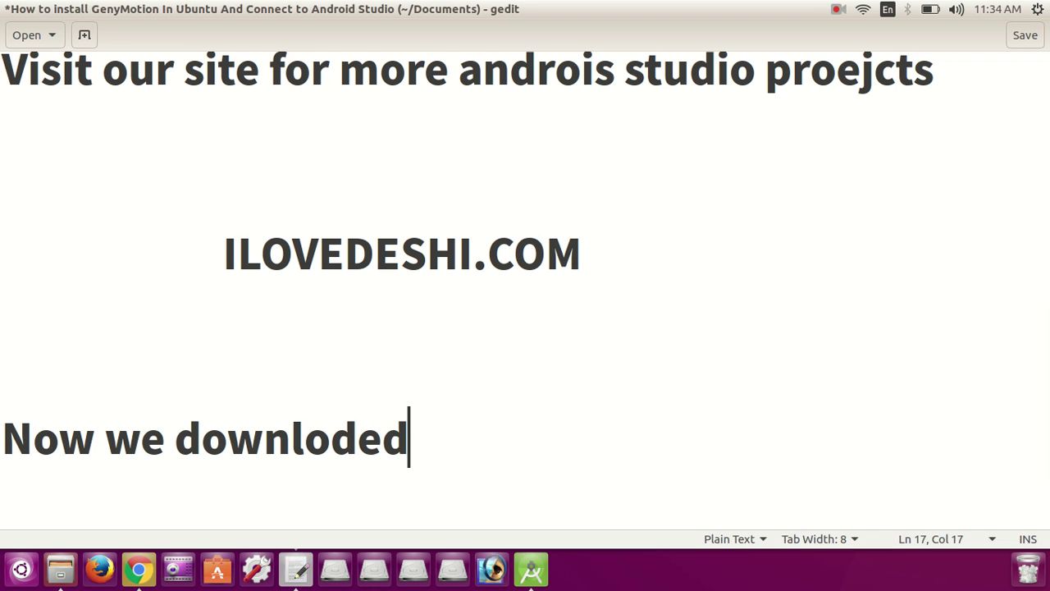
text( Virt)
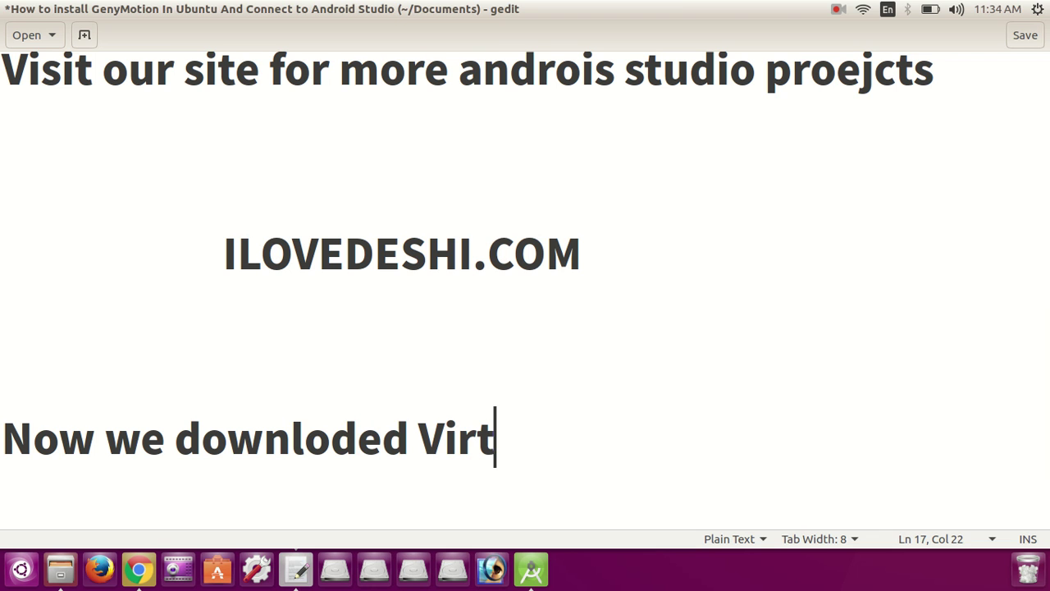
text(ual B)
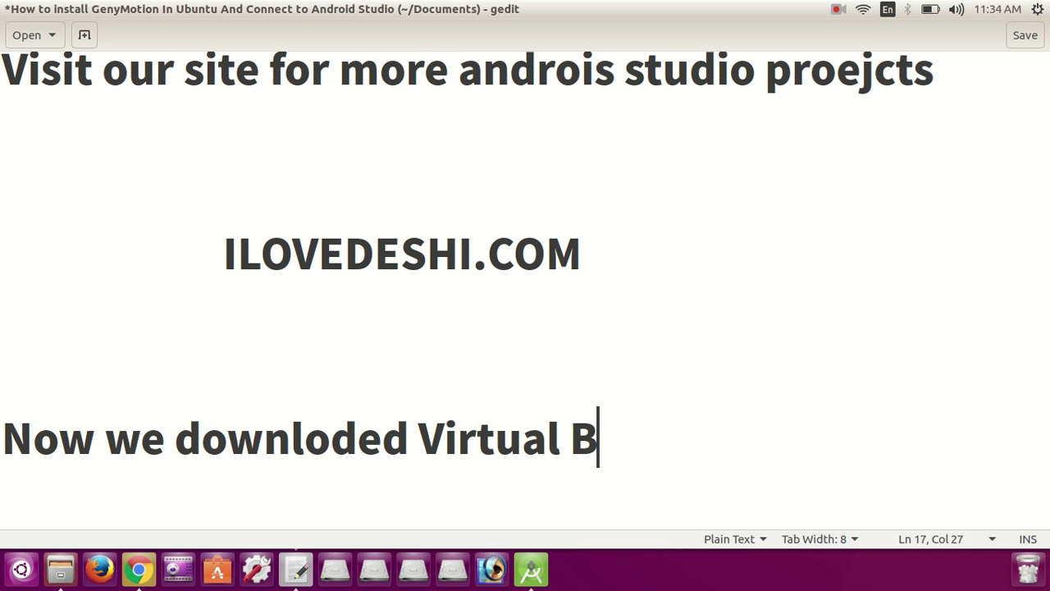
text(ox...)
key(Return)
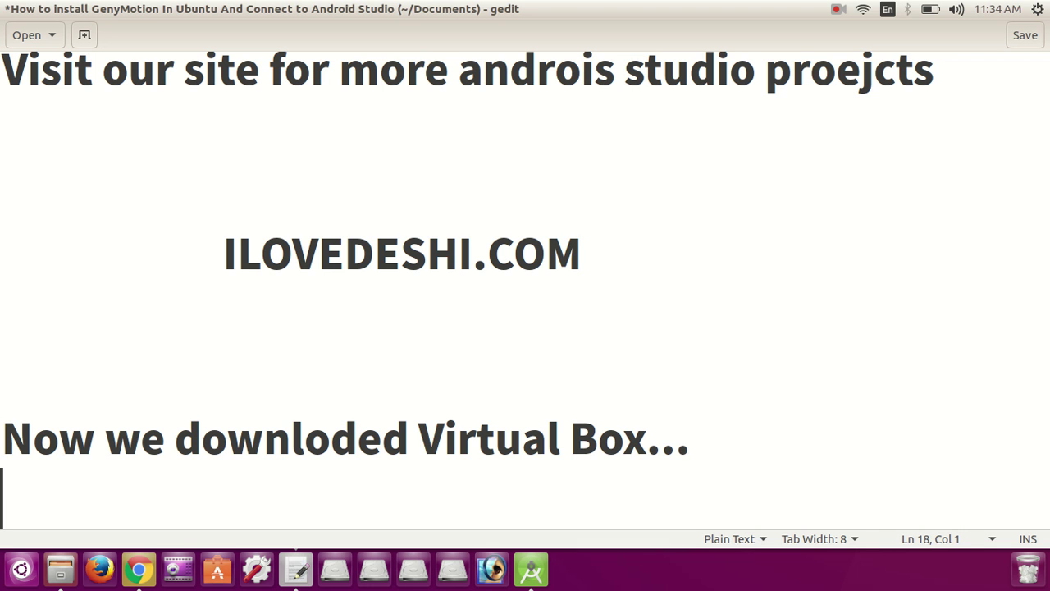
Step: Add the line 'Now Right click and choose oopen with software Center', then switch to Files
key(Return)
key(Return)
key(Return)
key(Return)
text(Now )
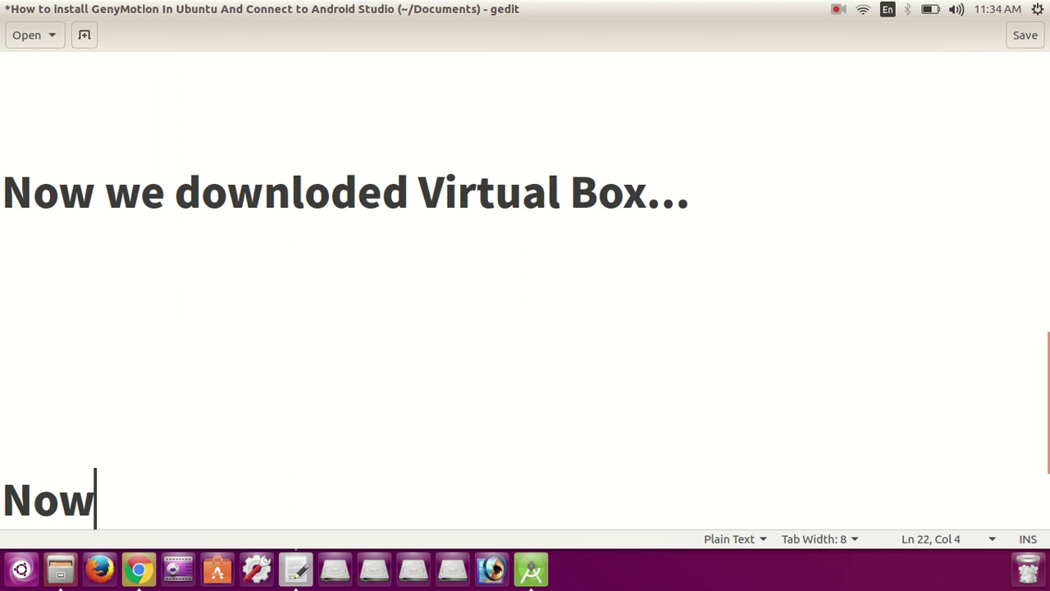
text(Rg)
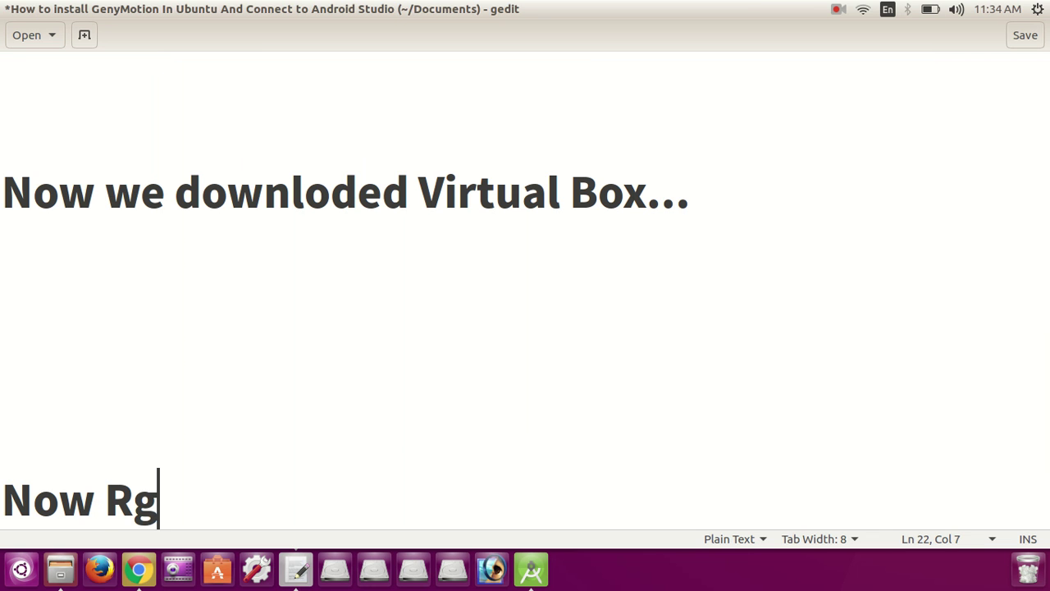
key(BackSpace)
text(ight )
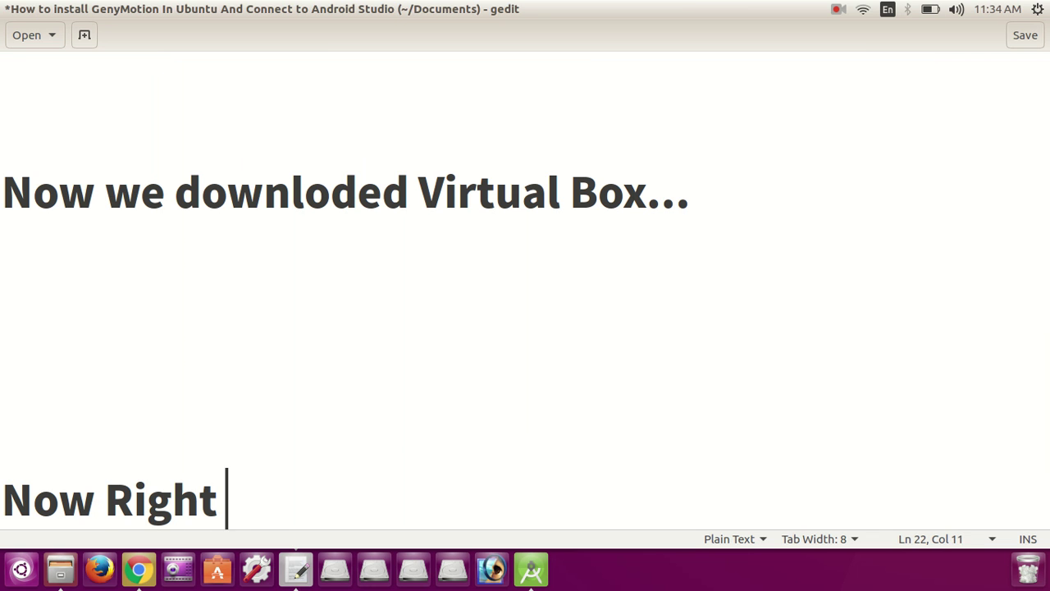
text(click and ch)
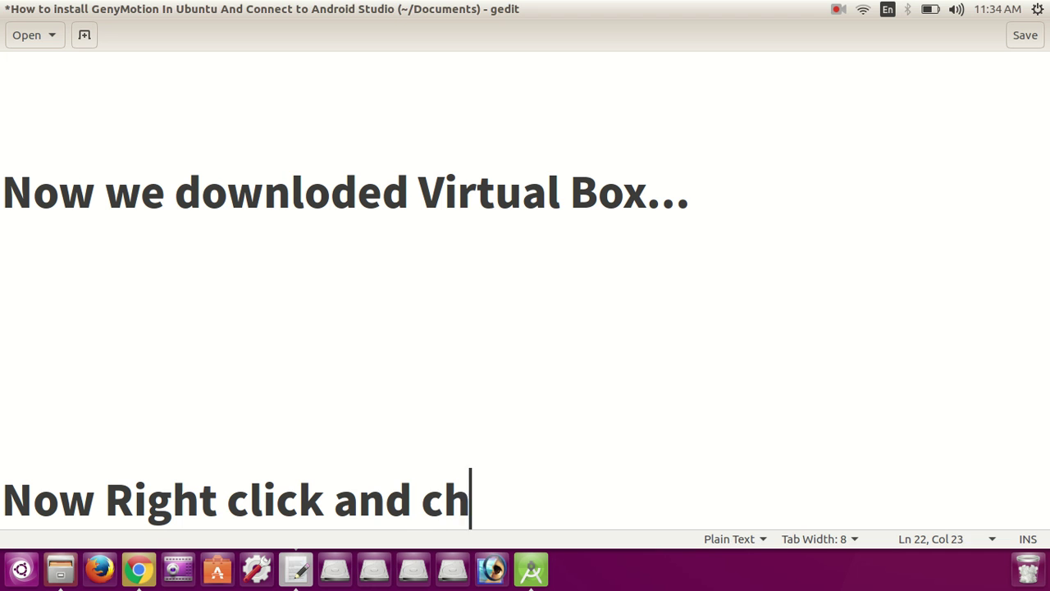
text(oose oopen w)
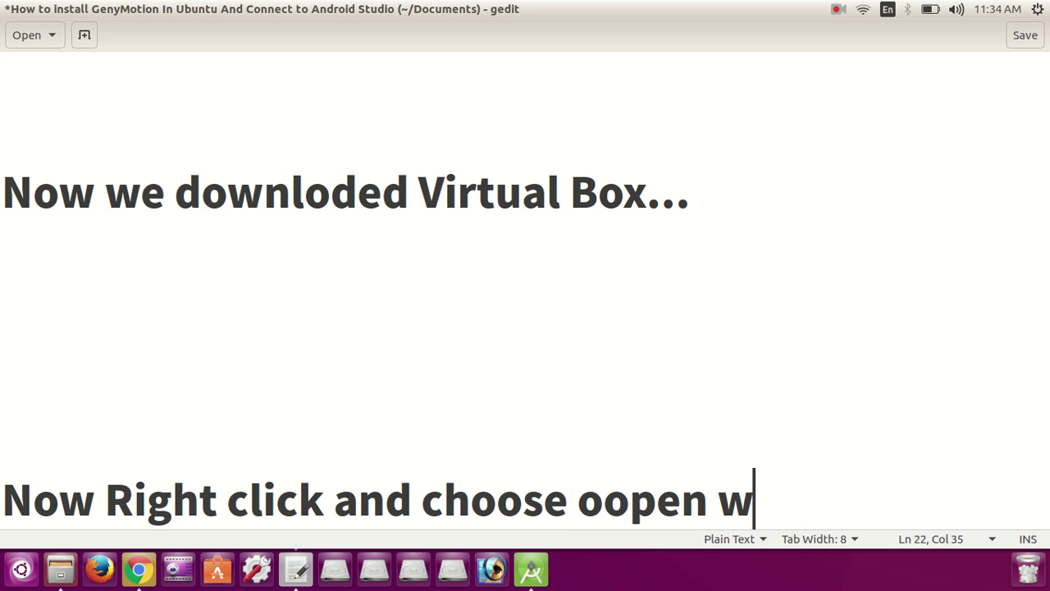
text(ith soft)
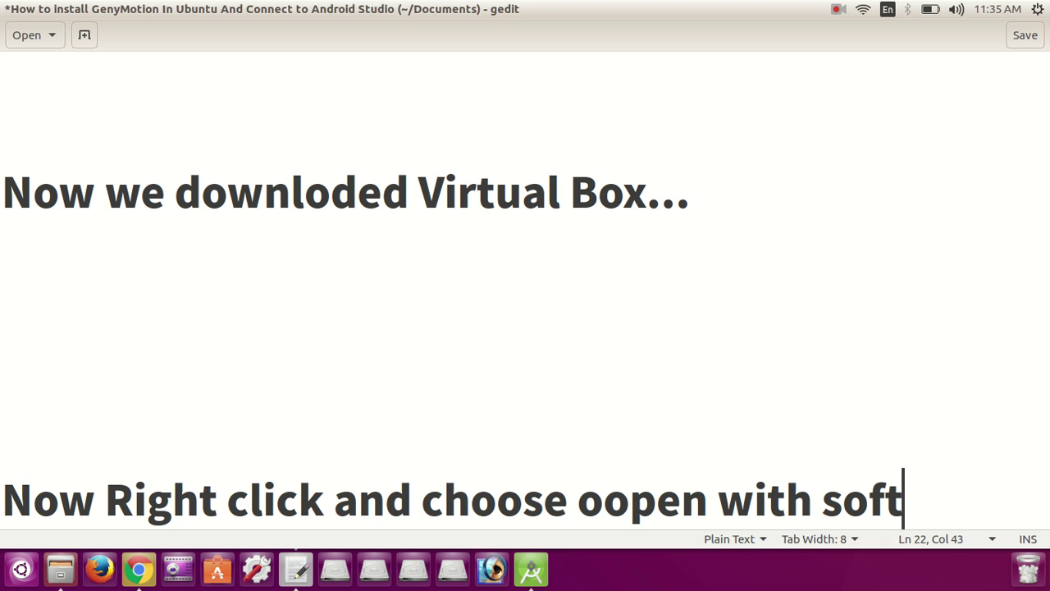
text(ware)
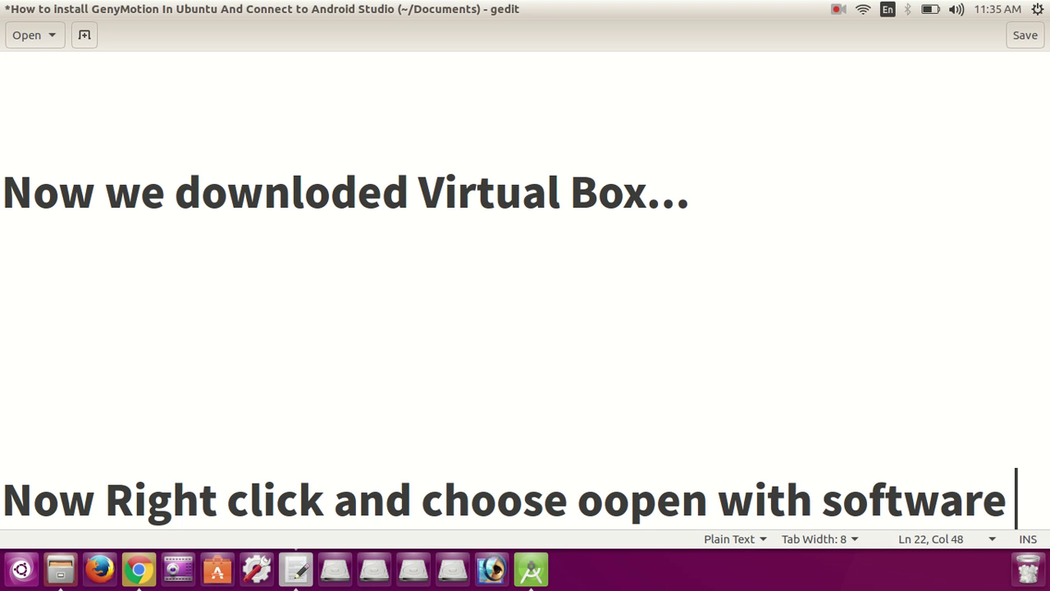
text( Ceneter)
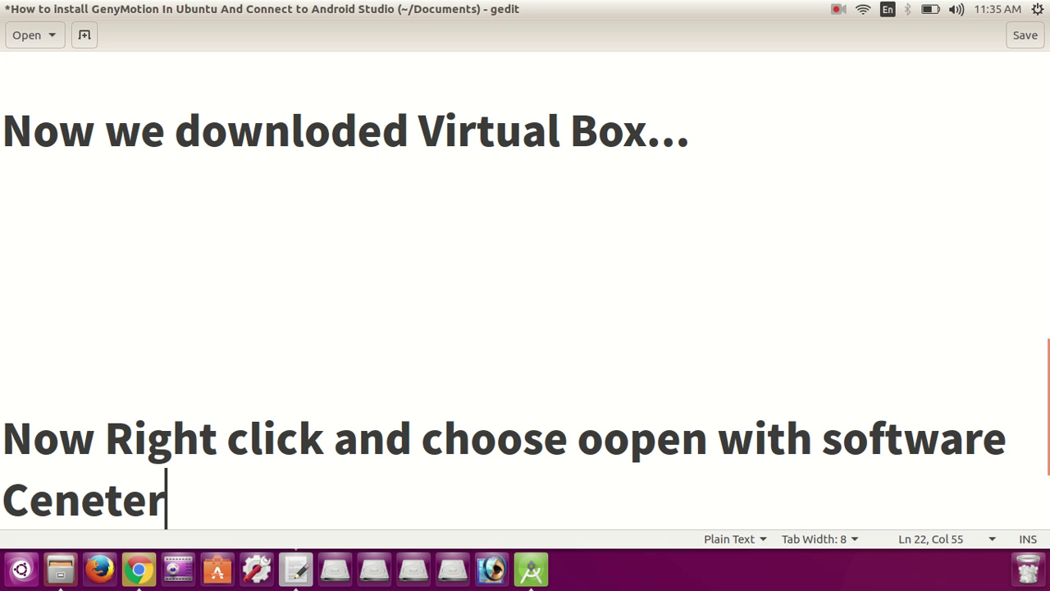
key(BackSpace)
key(BackSpace)
key(BackSpace)
key(BackSpace)
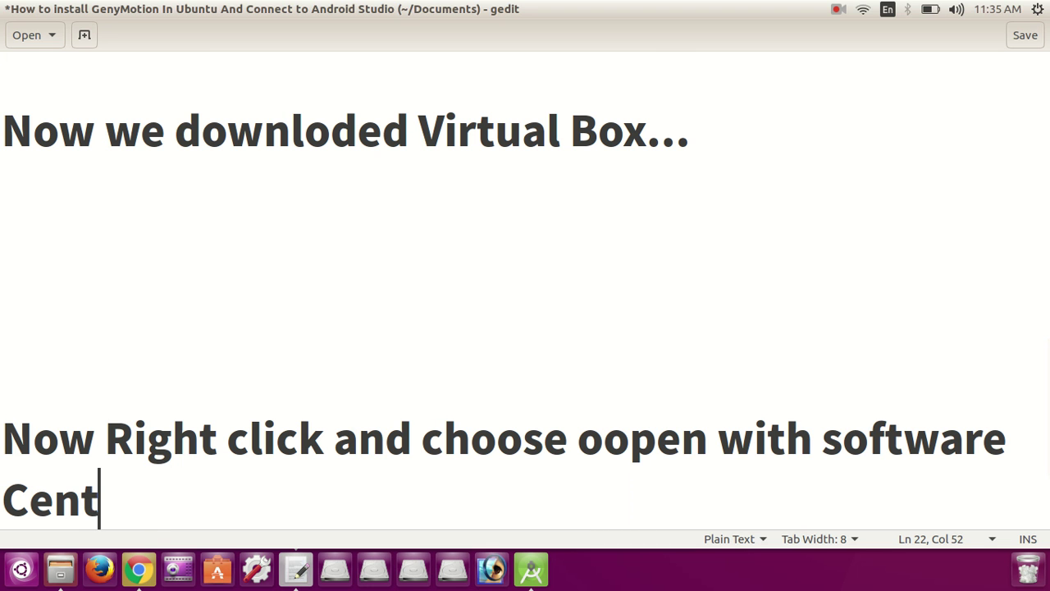
text(ter)
key(alt+Tab)
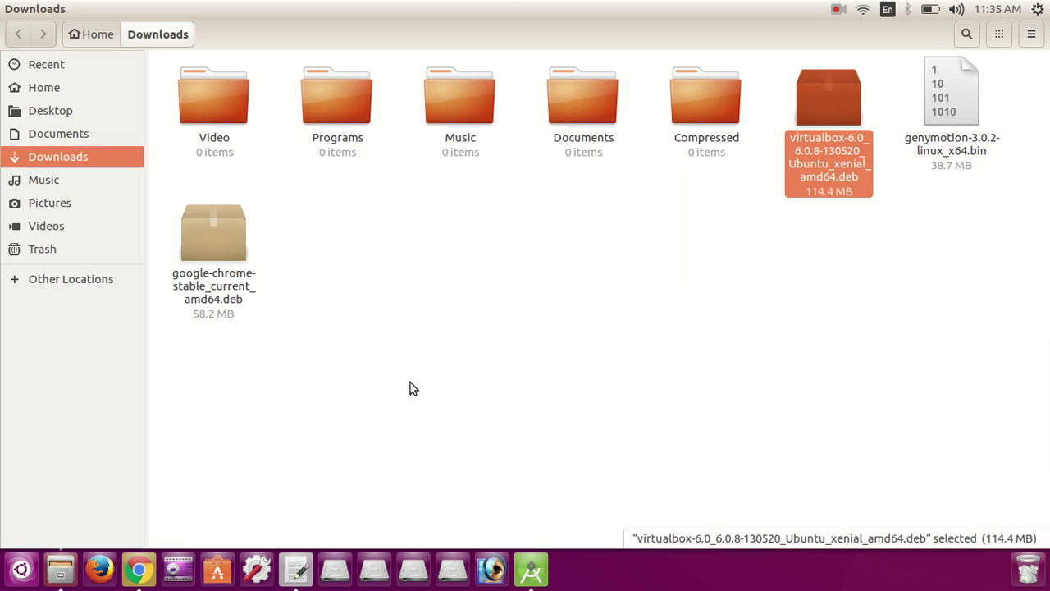
Step: Open the downloaded virtualbox .deb in Software Install to show the virtualbox-6.0 page
right_click(849, 115)
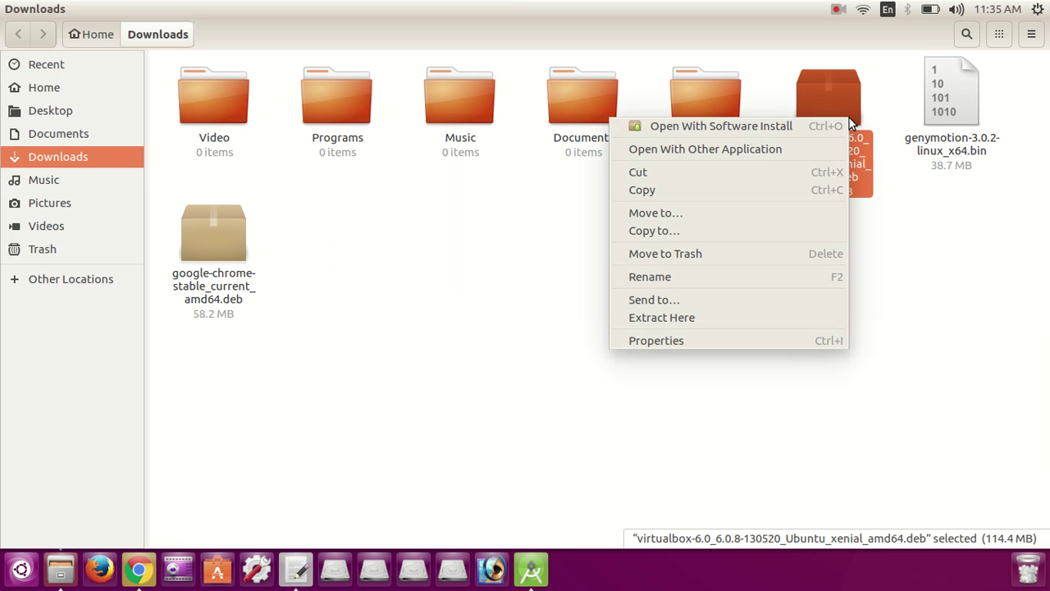
click(766, 127)
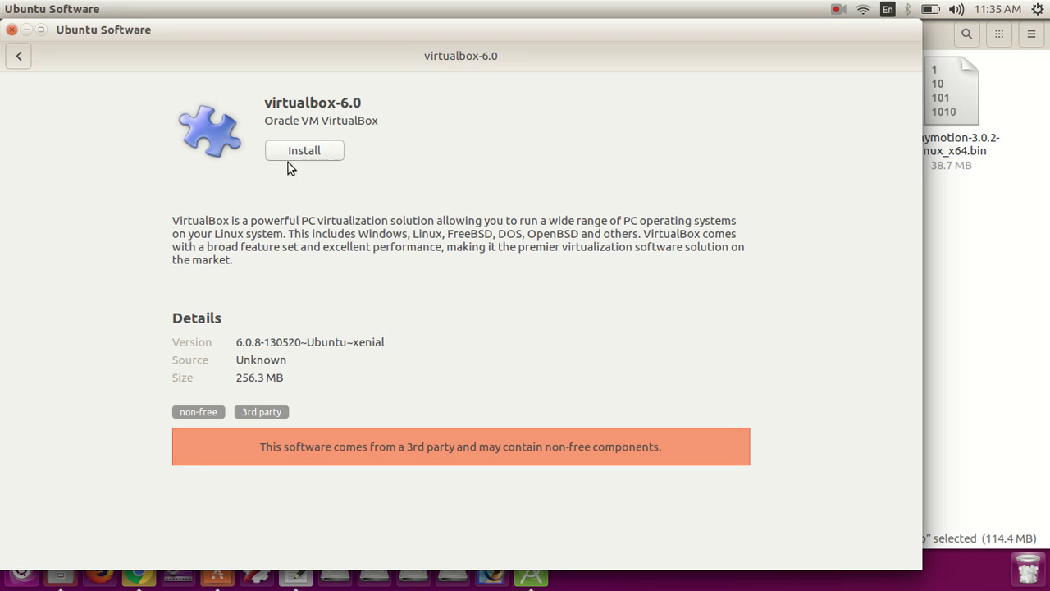
Step: Install virtualbox-6.0 with the administrator password, then close Ubuntu Software
click(338, 152)
text(••••••••)
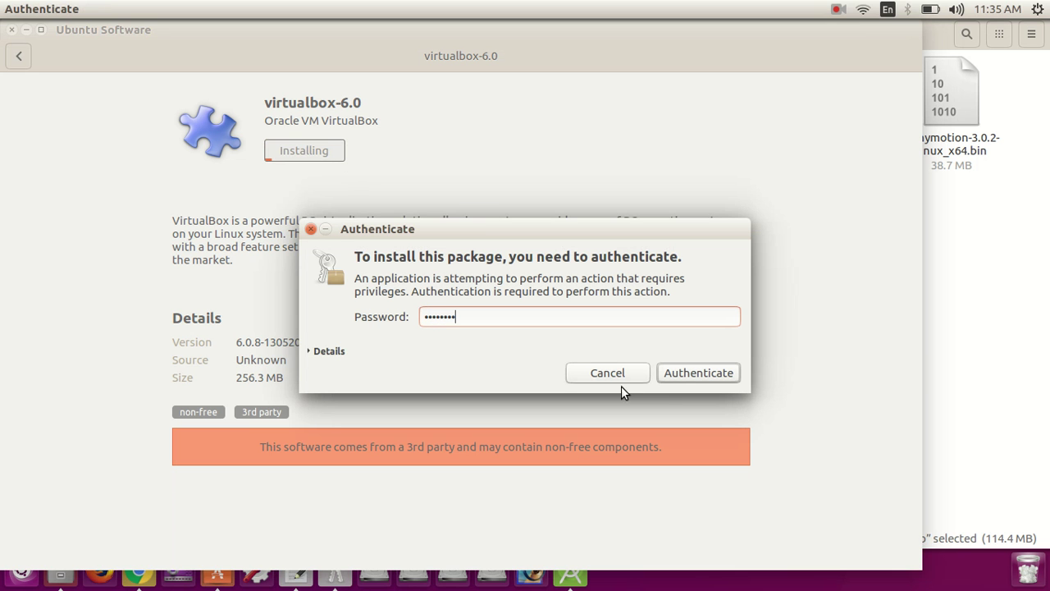
click(685, 375)
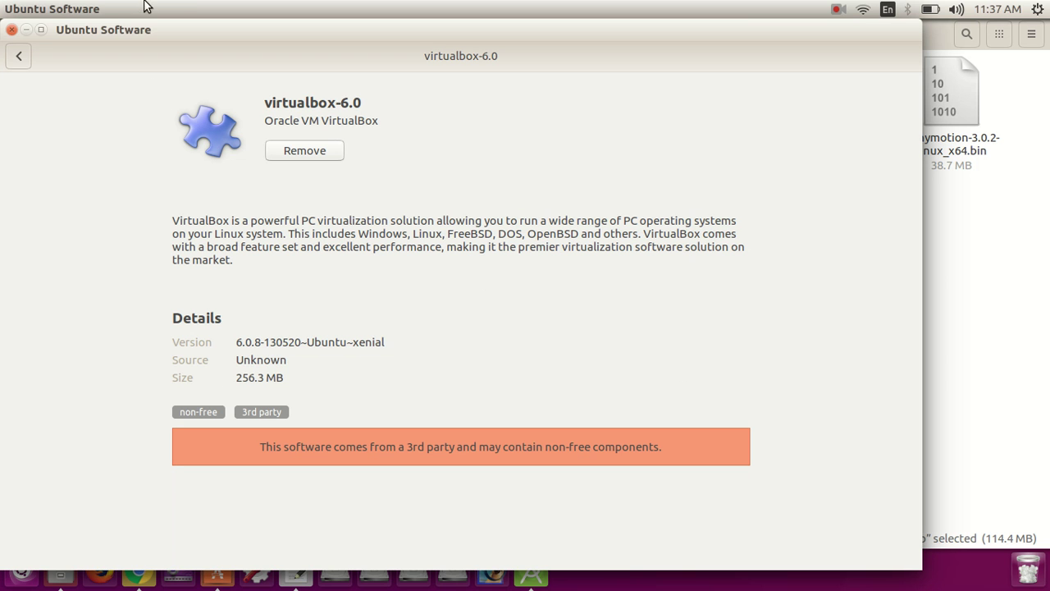
click(13, 33)
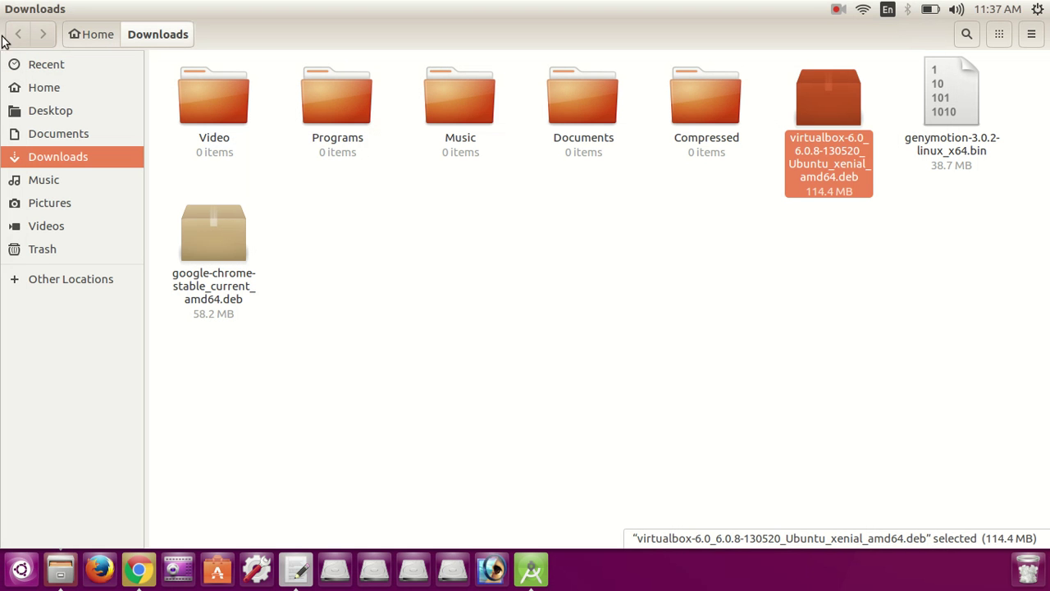
Step: Add a comma after the software Center line and the note 'No install GenyMotion...' below it
click(575, 378)
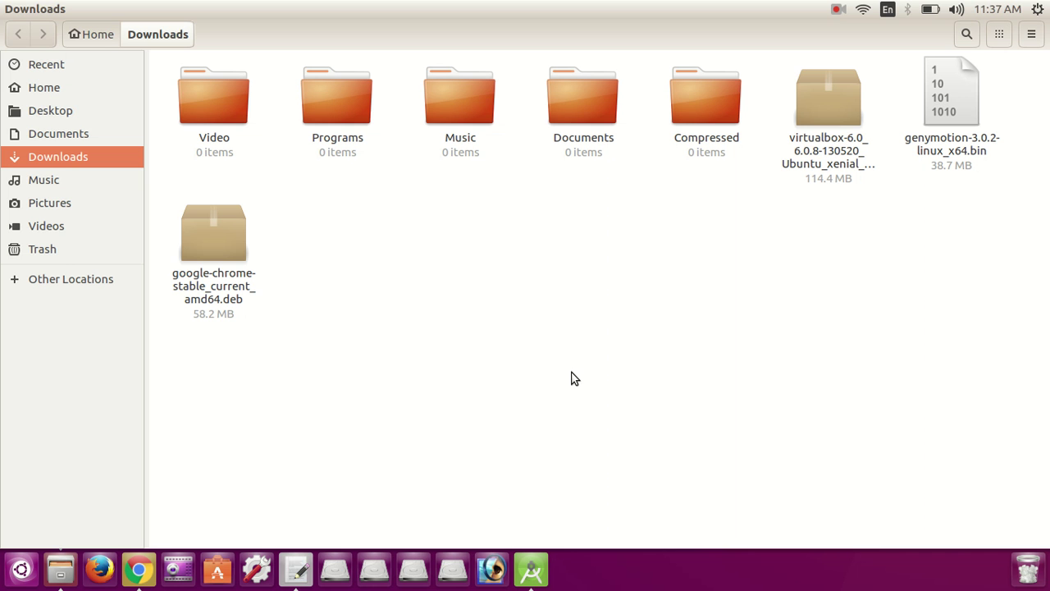
click(296, 567)
text(,)
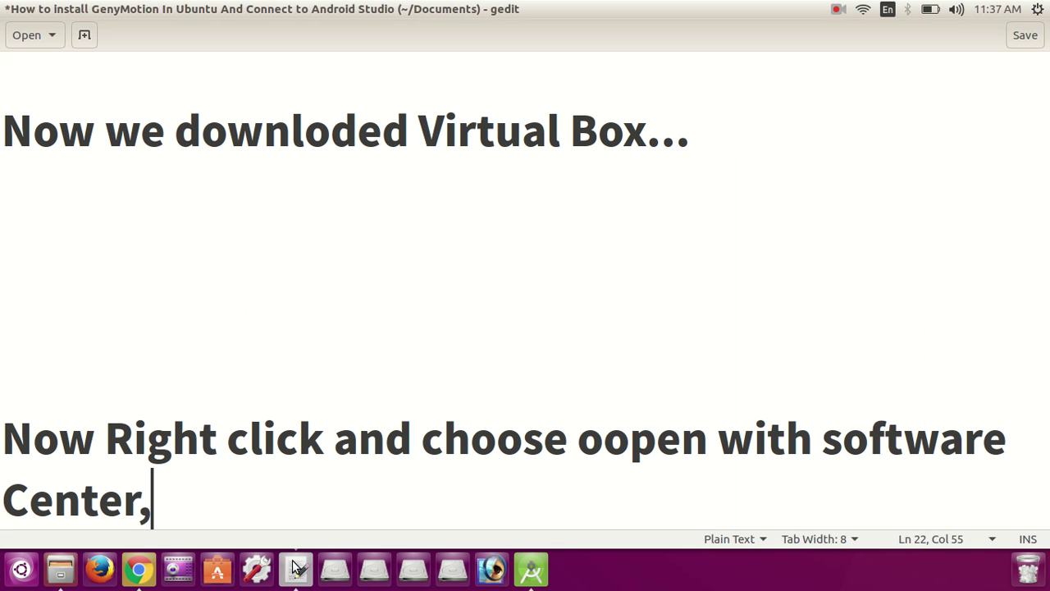
key(Return)
key(Return)
key(Return)
key(Return)
key(Return)
key(BackSpace)
key(BackSpace)
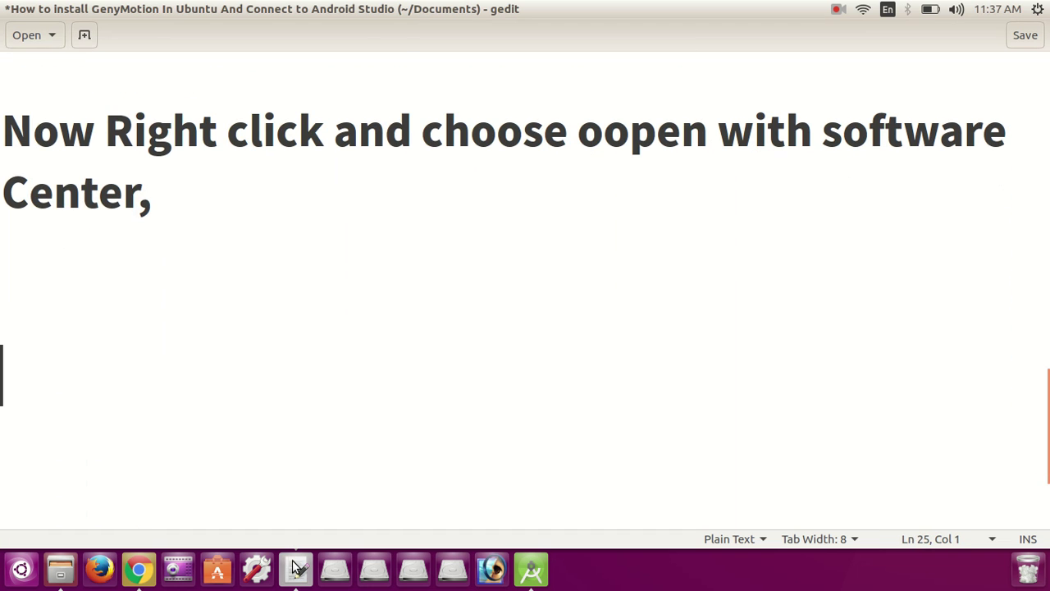
text(No inst)
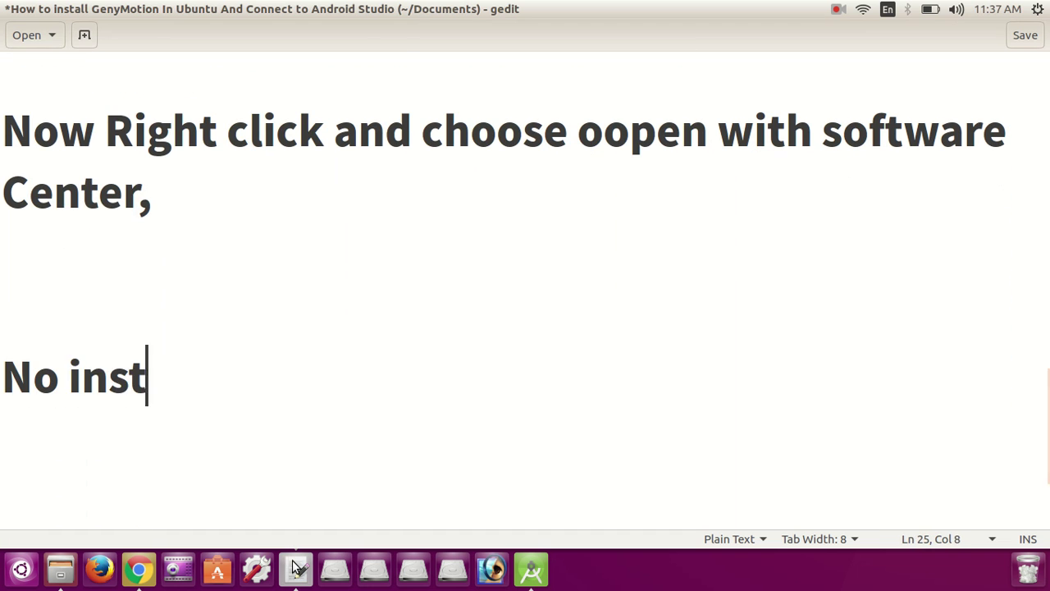
text(all Geny)
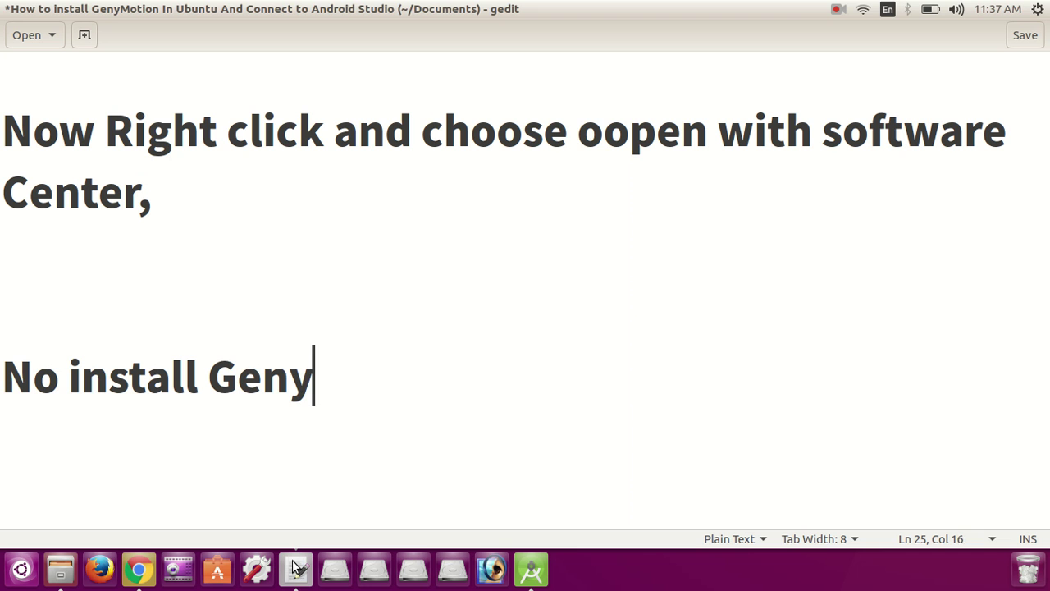
text(Motion...)
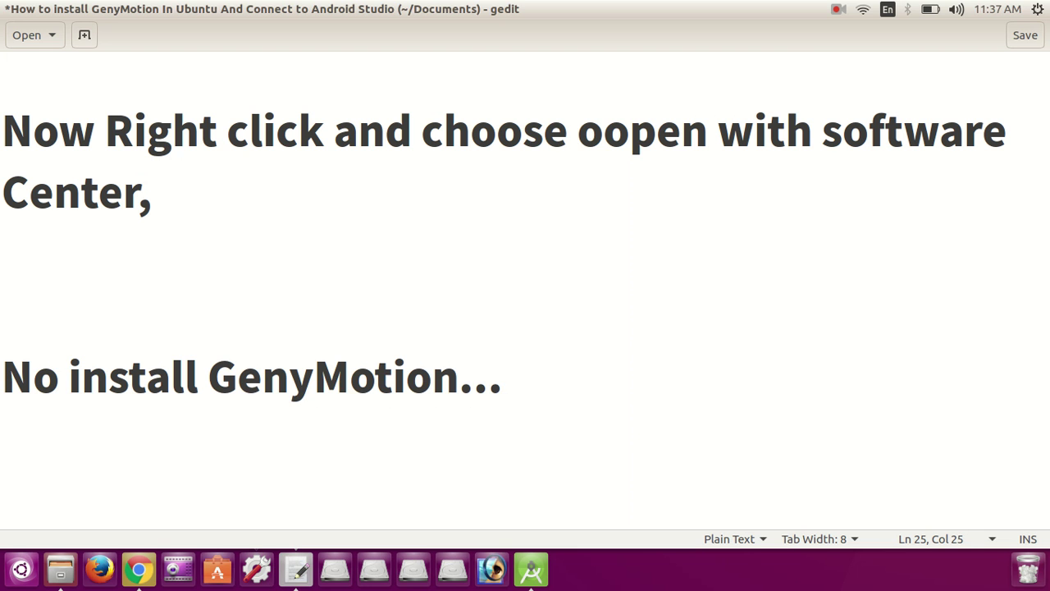
Step: Add the line 'Open Termial from where you downloaded GenyMotion' followed by a blank line
key(Return)
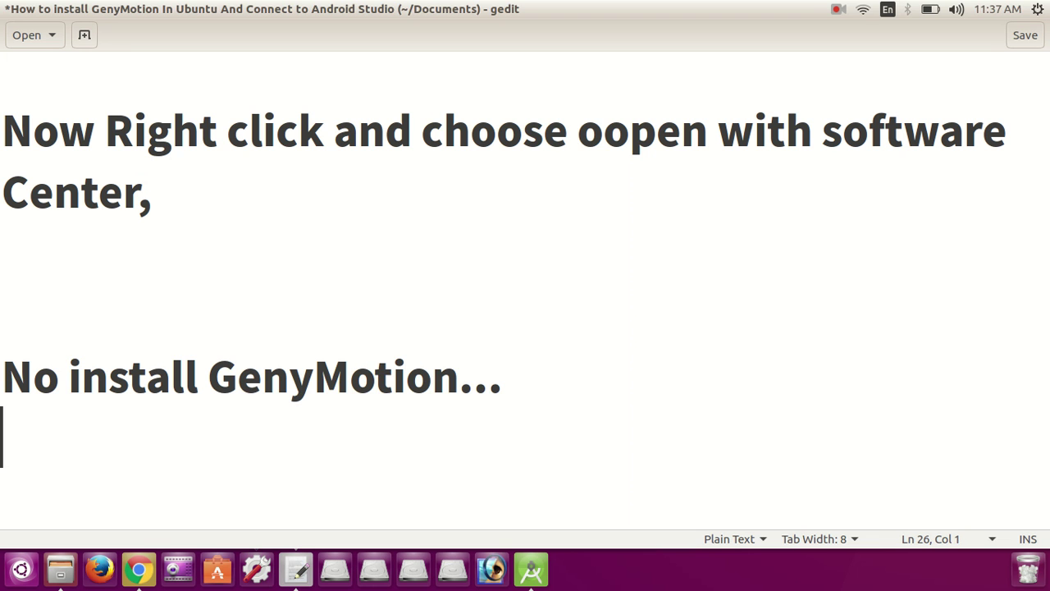
text(Open Termial)
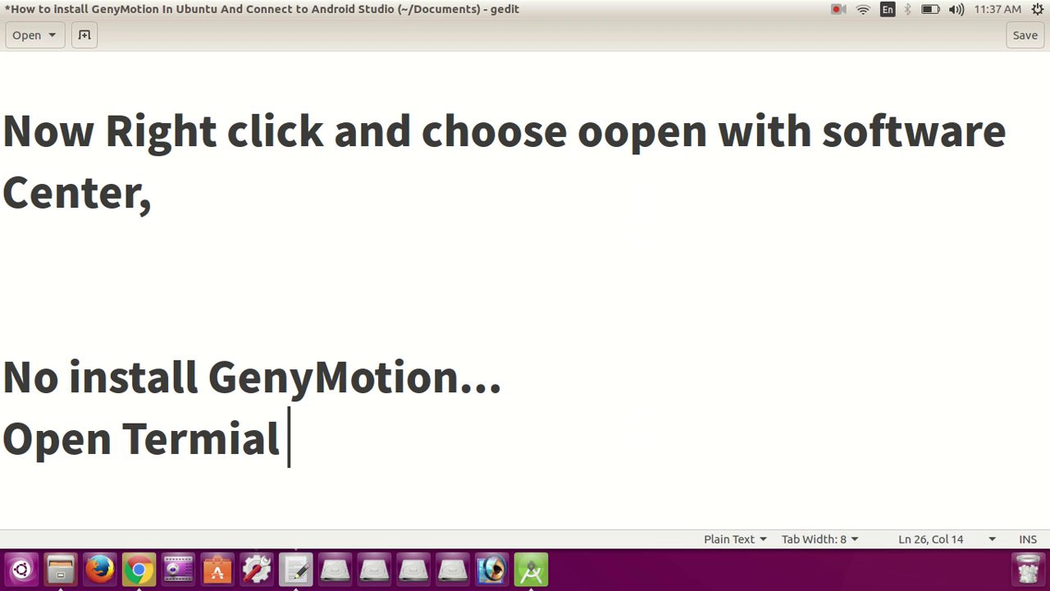
text( from w)
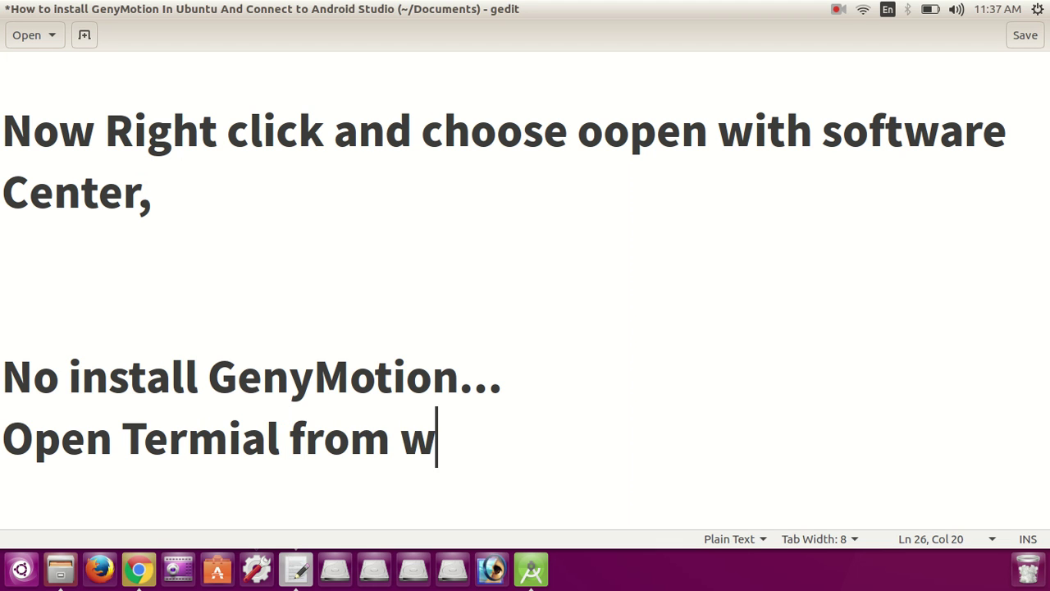
text(here you downloae)
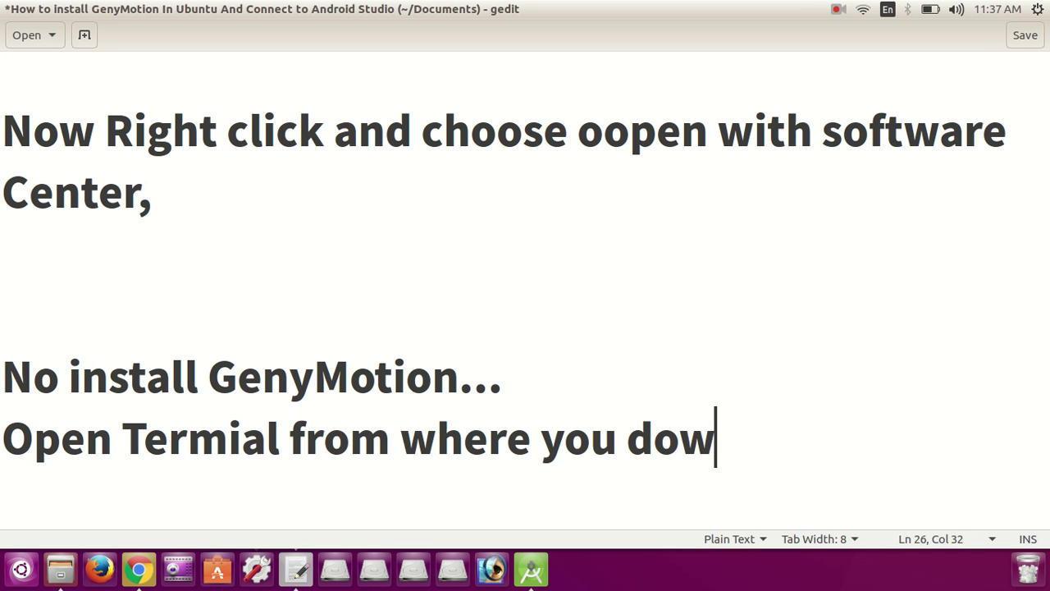
key(BackSpace)
key(BackSpace)
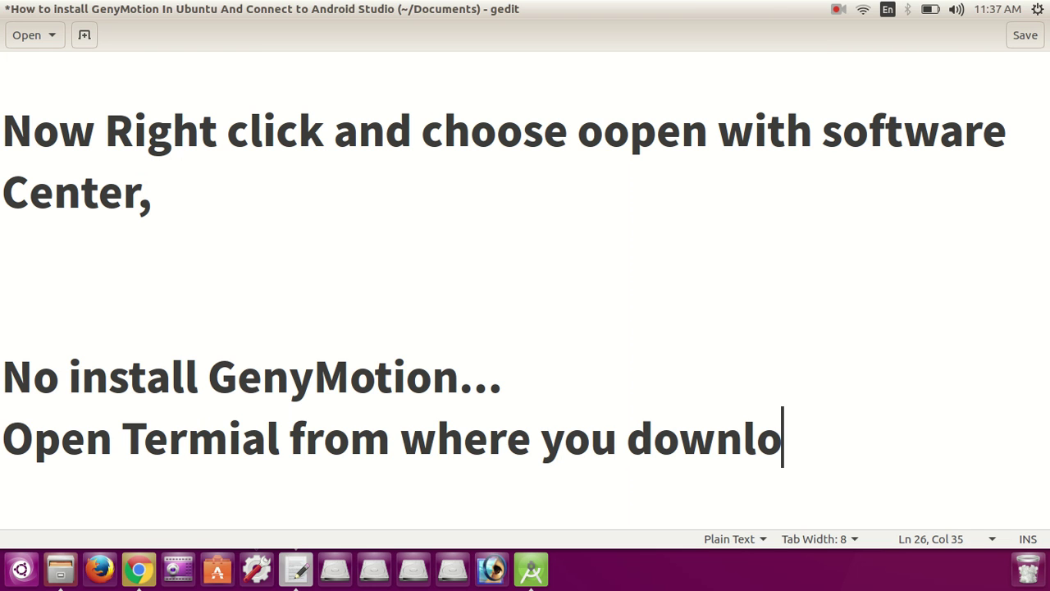
text(aded )
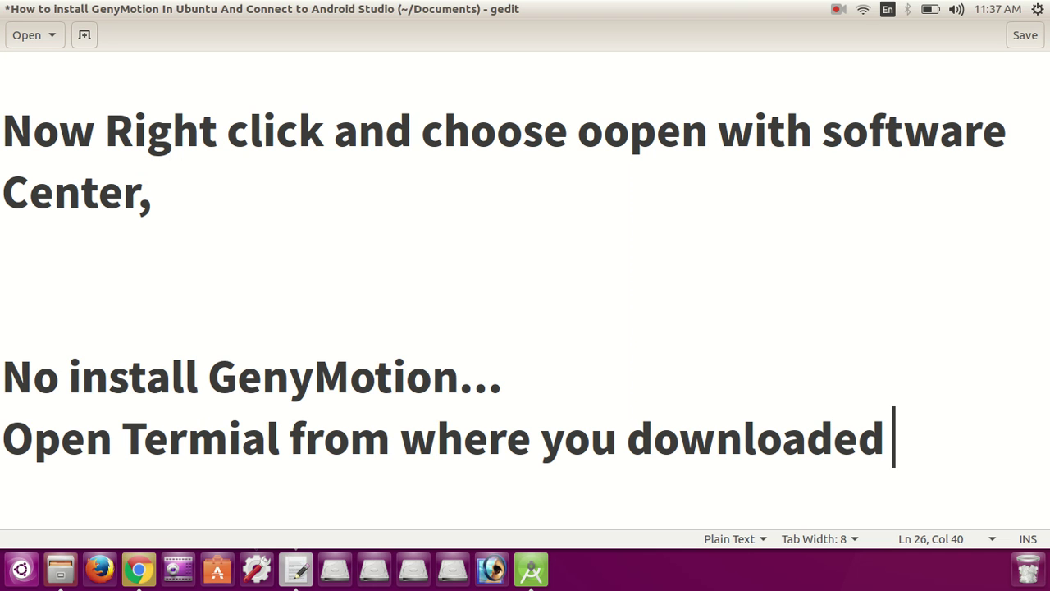
text(GenyMotion)
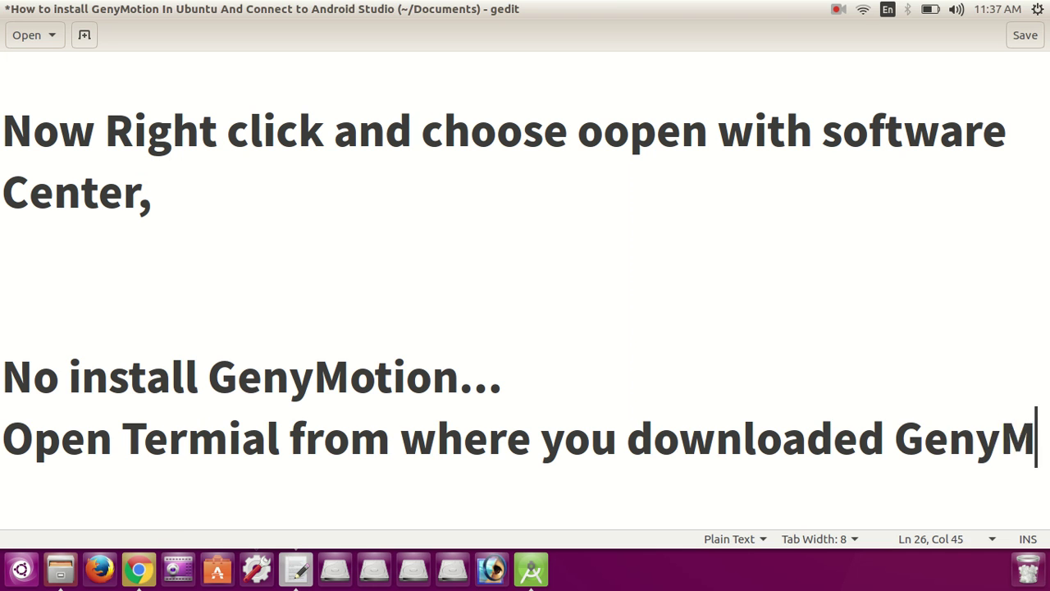
key(shift+Left)
key(shift+Left)
key(shift+Left)
key(shift+Left)
key(shift+Left)
key(shift+Left)
key(shift+Left)
key(shift+Left)
key(shift+Left)
key(shift+Left)
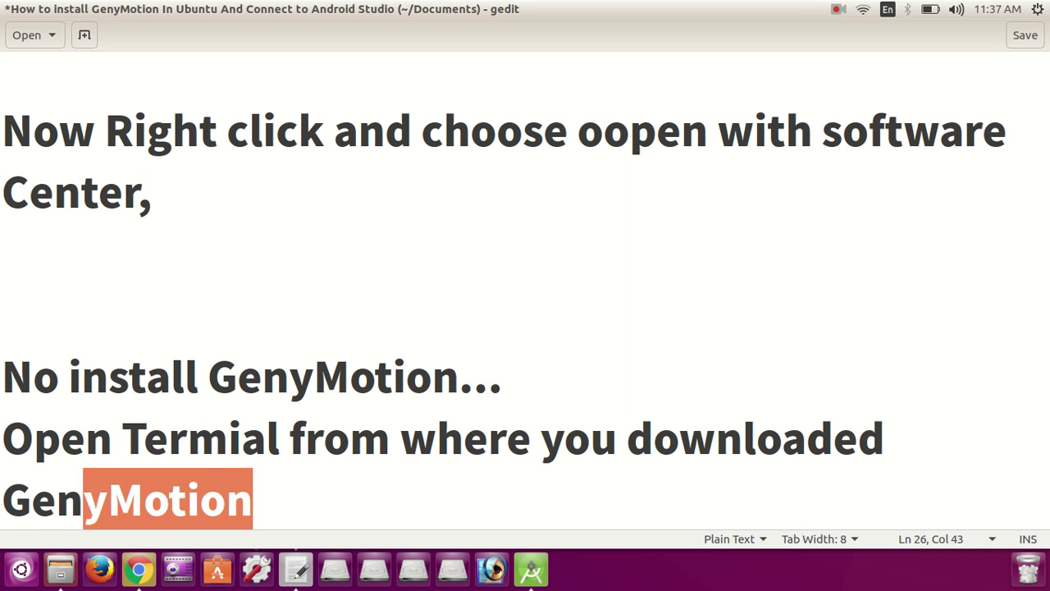
key(Right)
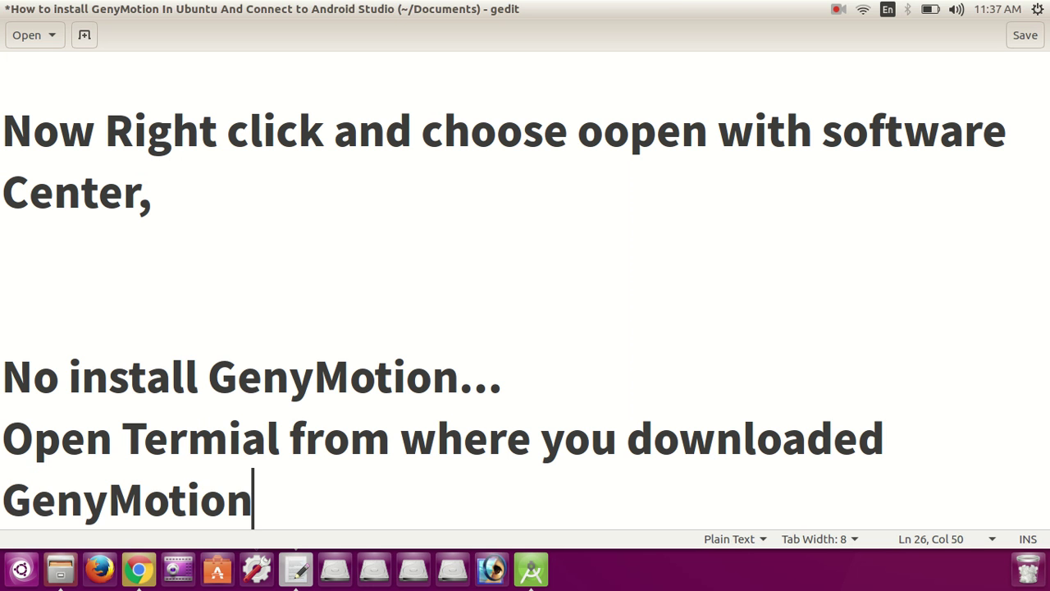
key(Return)
key(Return)
key(Return)
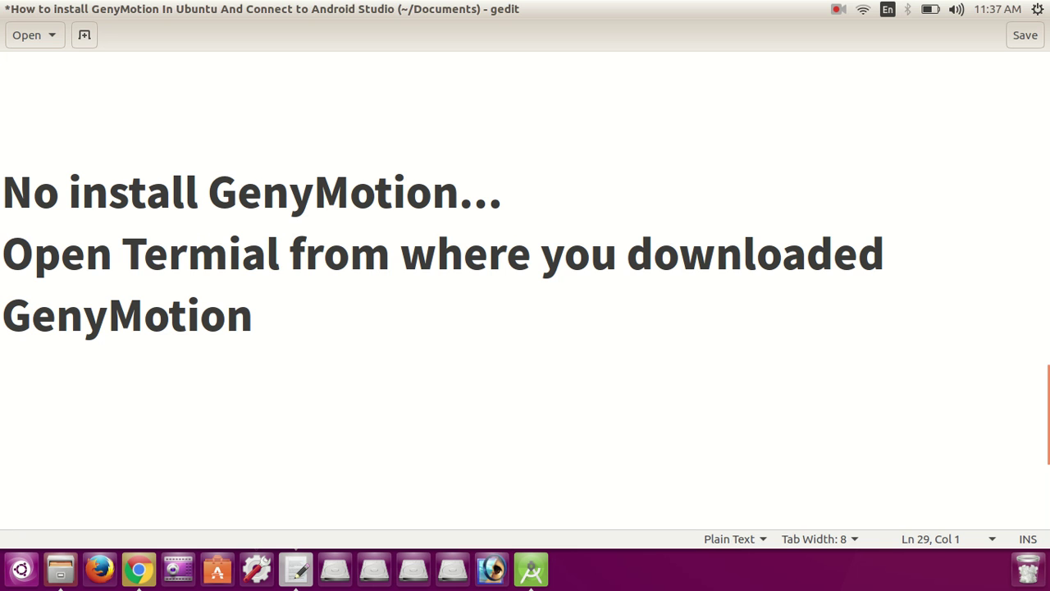
Step: Open a Terminal in the Downloads folder holding the Genymotion installer and type ls
click(65, 573)
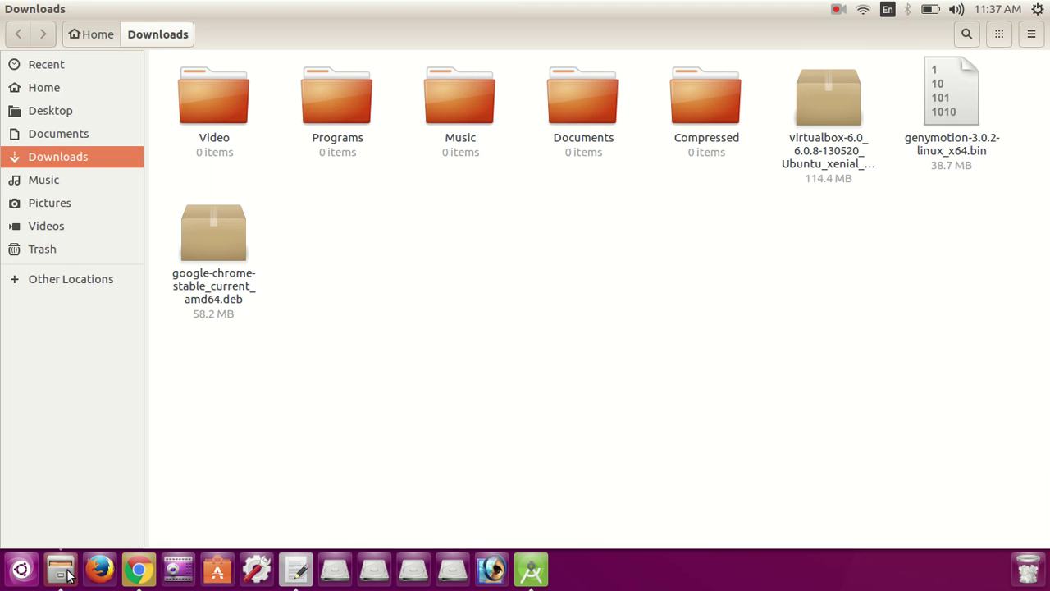
click(945, 136)
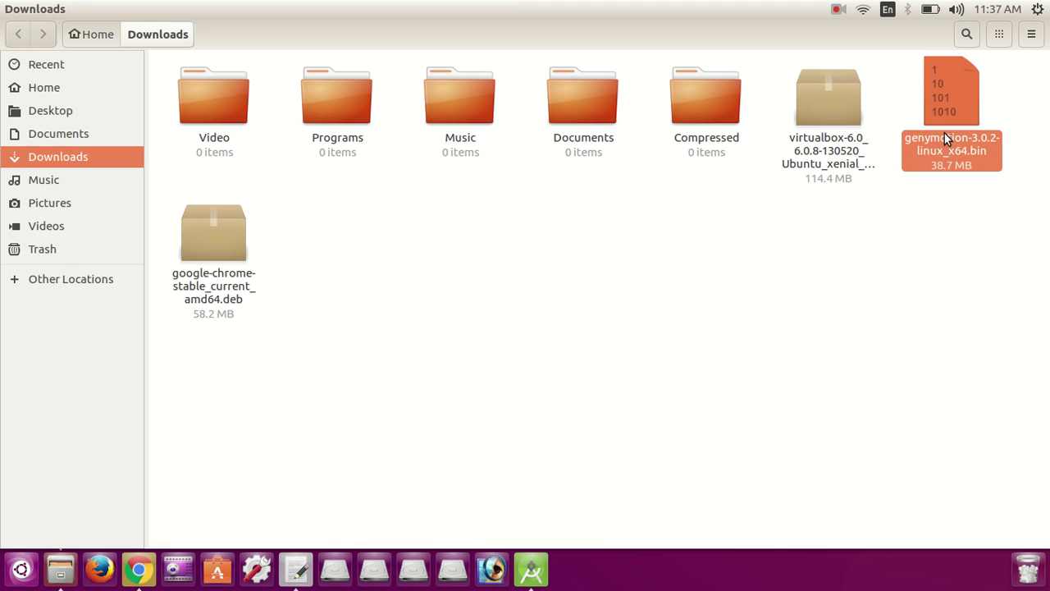
right_click(912, 199)
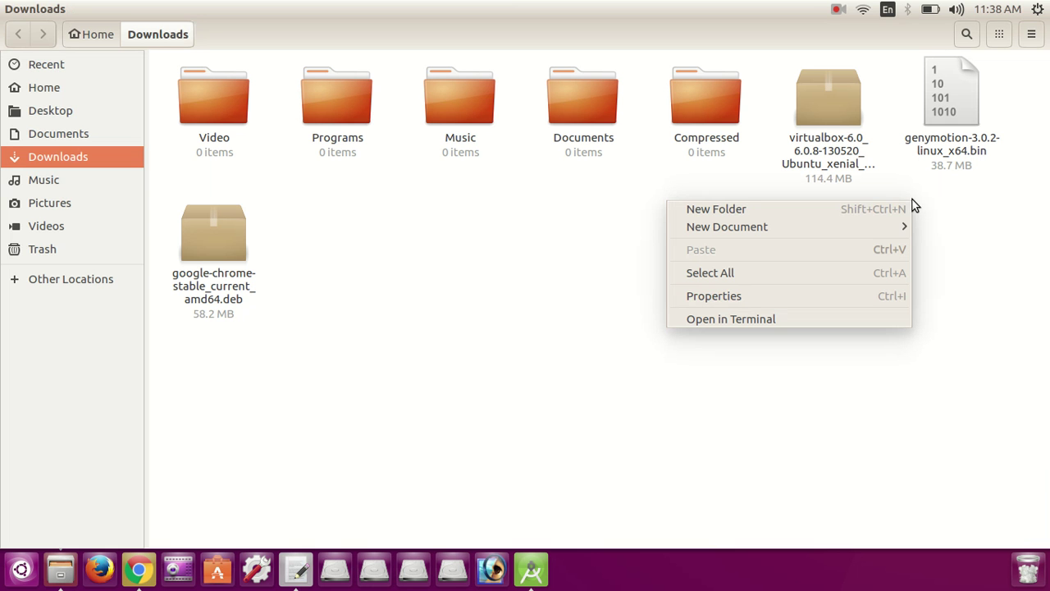
click(745, 319)
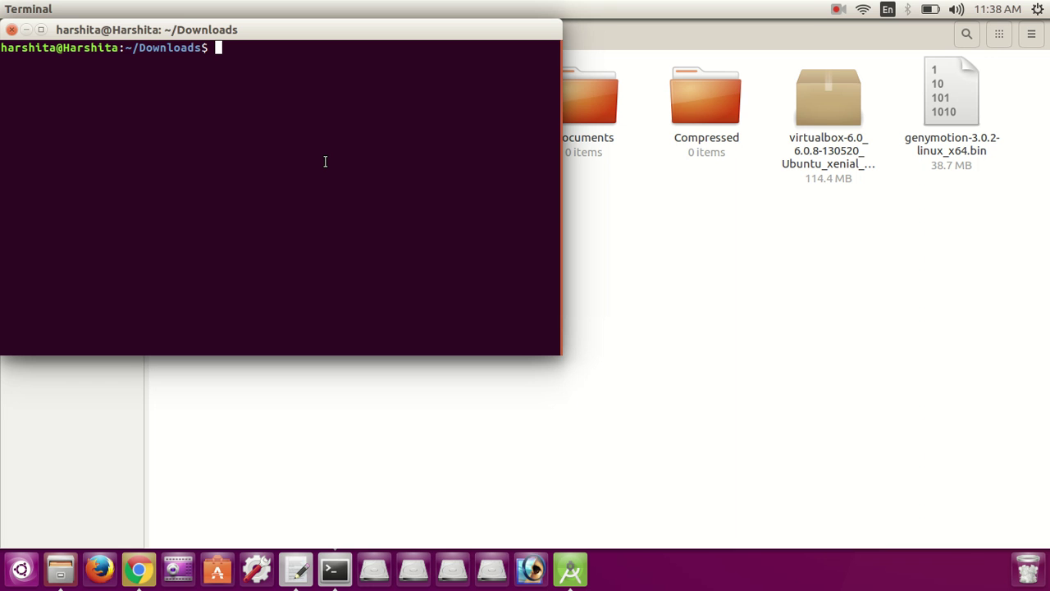
text(chmod)
text(+x)
key(BackSpace)
key(BackSpace)
key(BackSpace)
key(BackSpace)
key(BackSpace)
key(BackSpace)
key(BackSpace)
key(BackSpace)
key(BackSpace)
text(ls)
Step: Add 'type ls' to the notes, then run ls in the Terminal to list Downloads
click(297, 567)
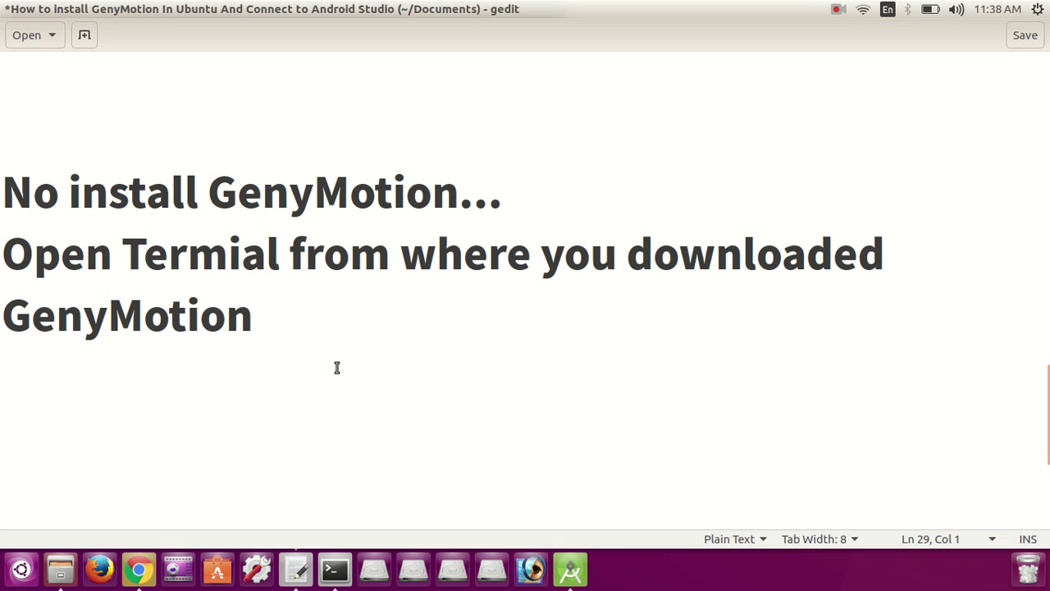
click(339, 364)
text(t)
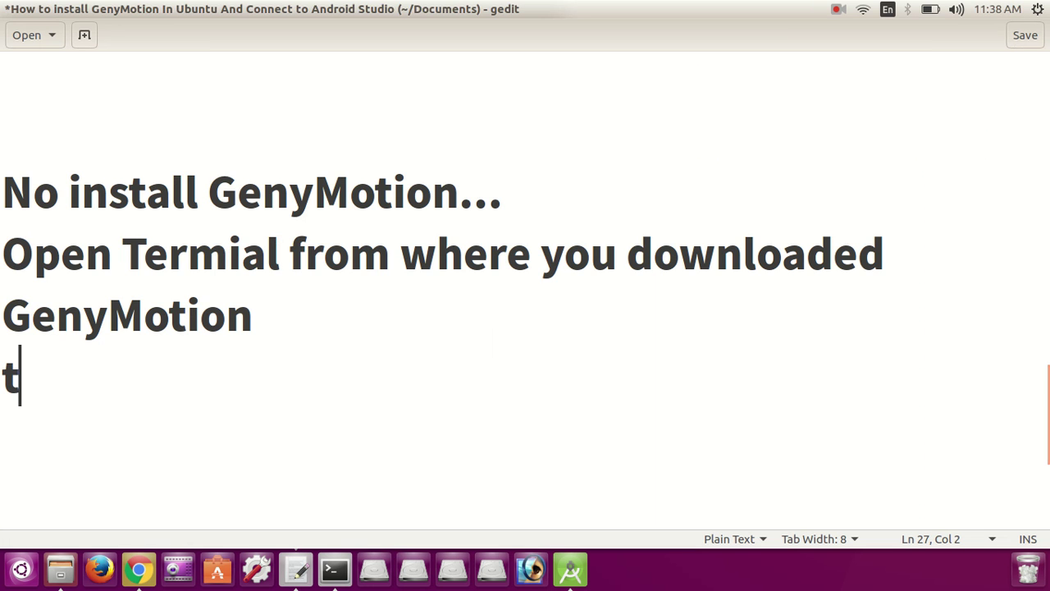
text(ype ls)
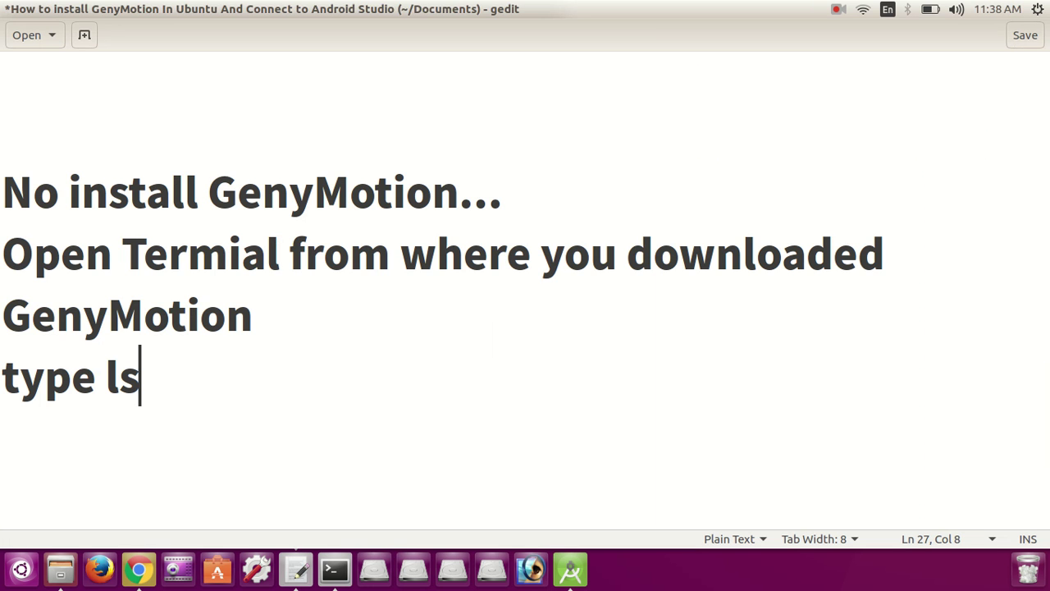
key(Return)
key(alt+Tab)
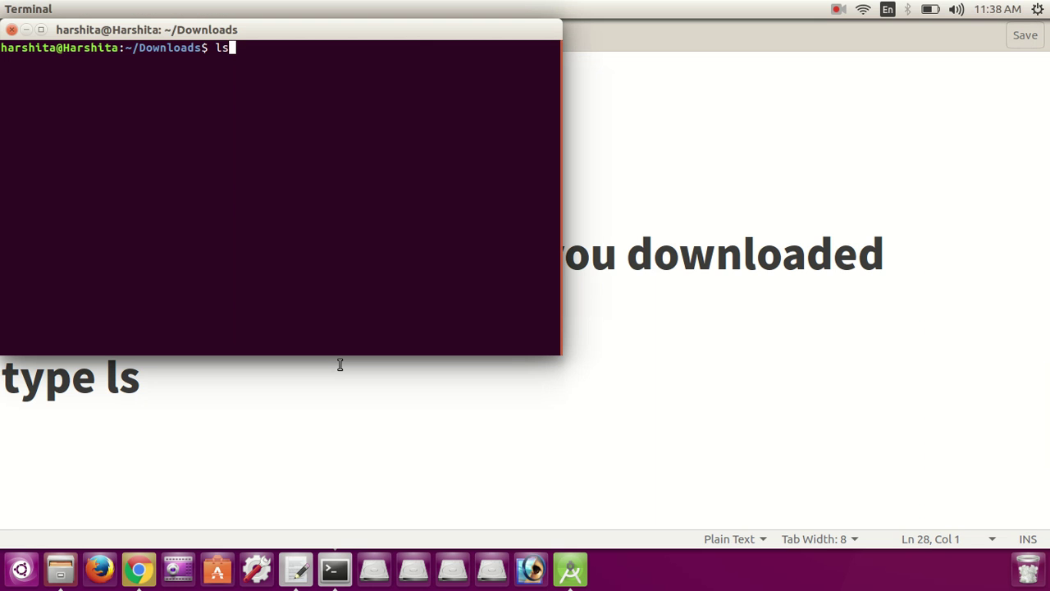
key(Return)
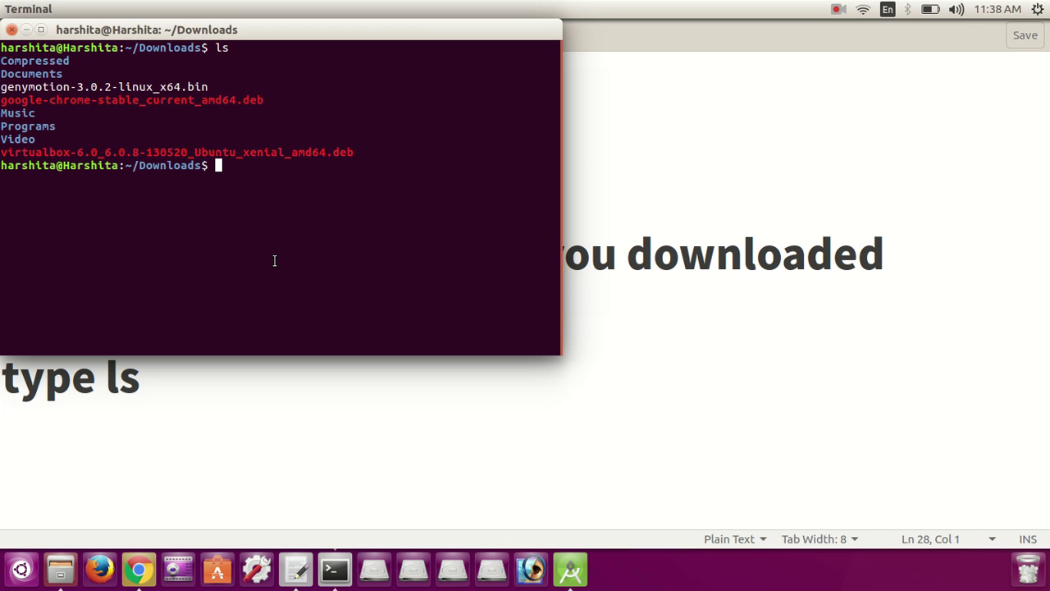
Step: Type the note 'again tpye : chmod your GenyMotion file name' in gedit
key(alt+Tab)
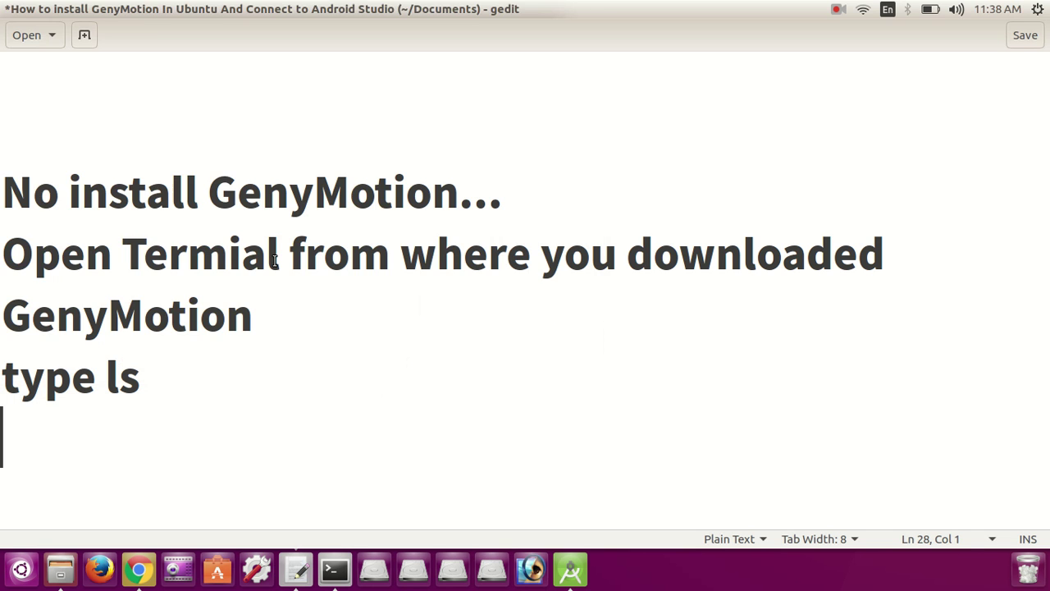
text(again )
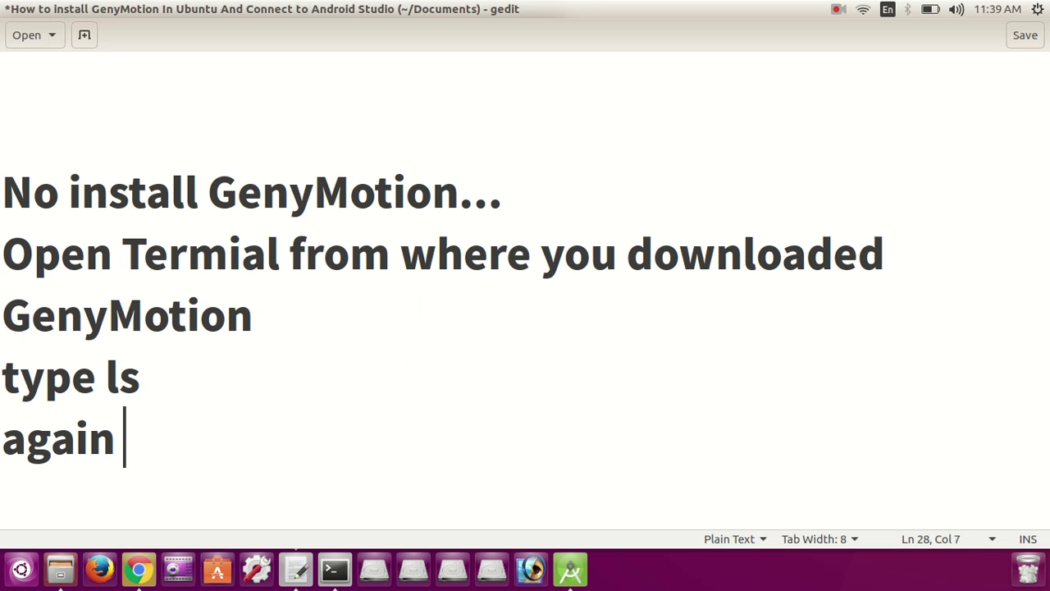
text(tpye :)
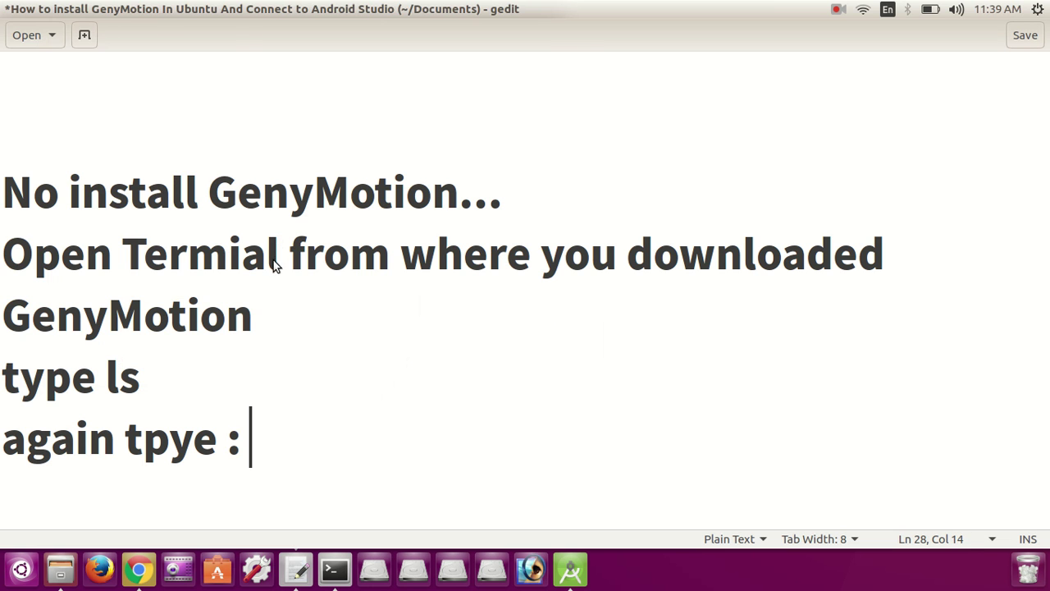
key(alt+Tab)
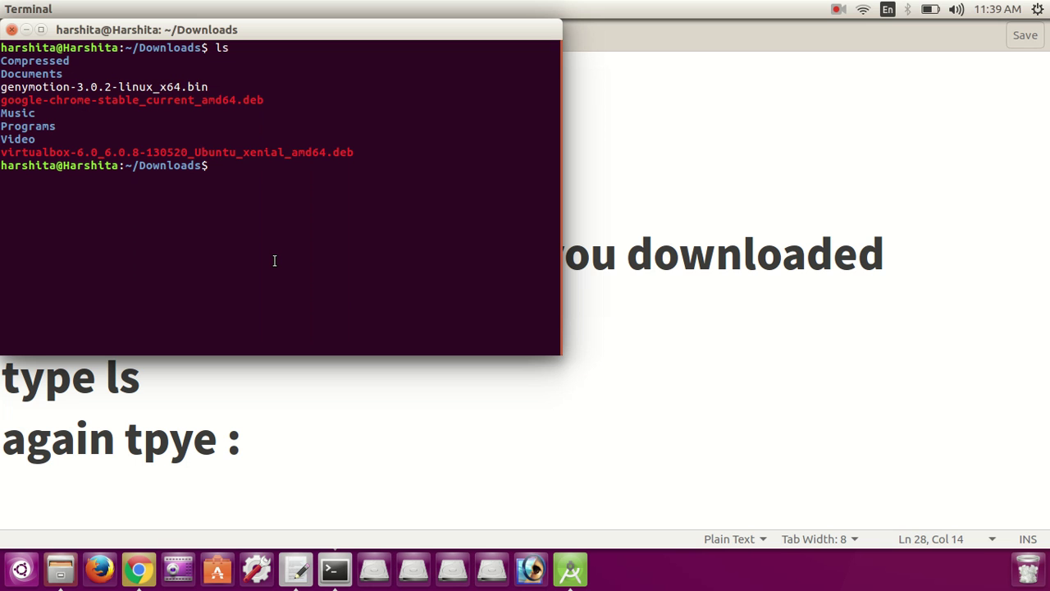
key(alt+Tab)
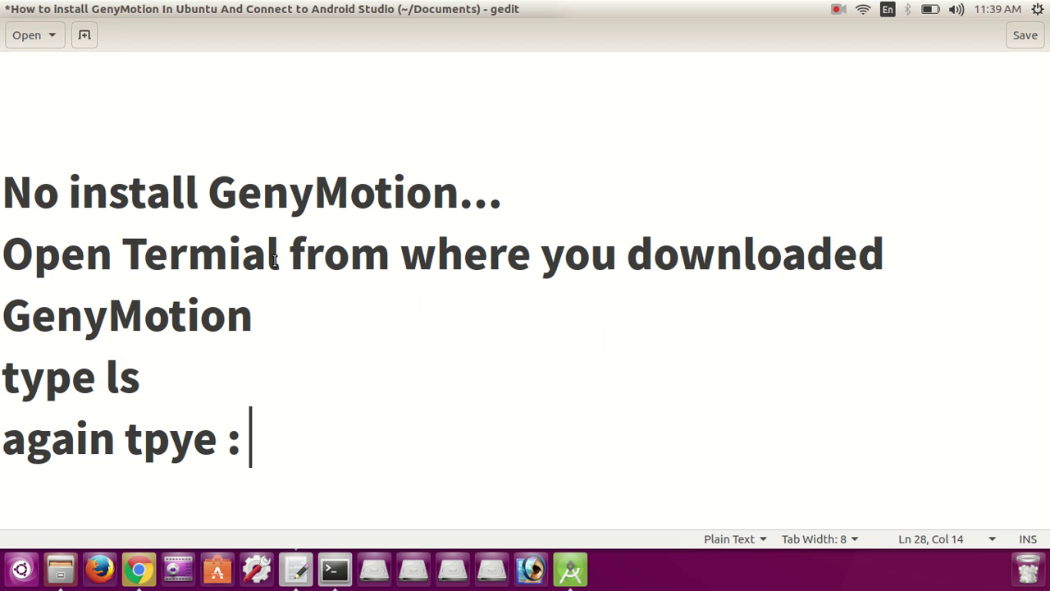
text(chmod)
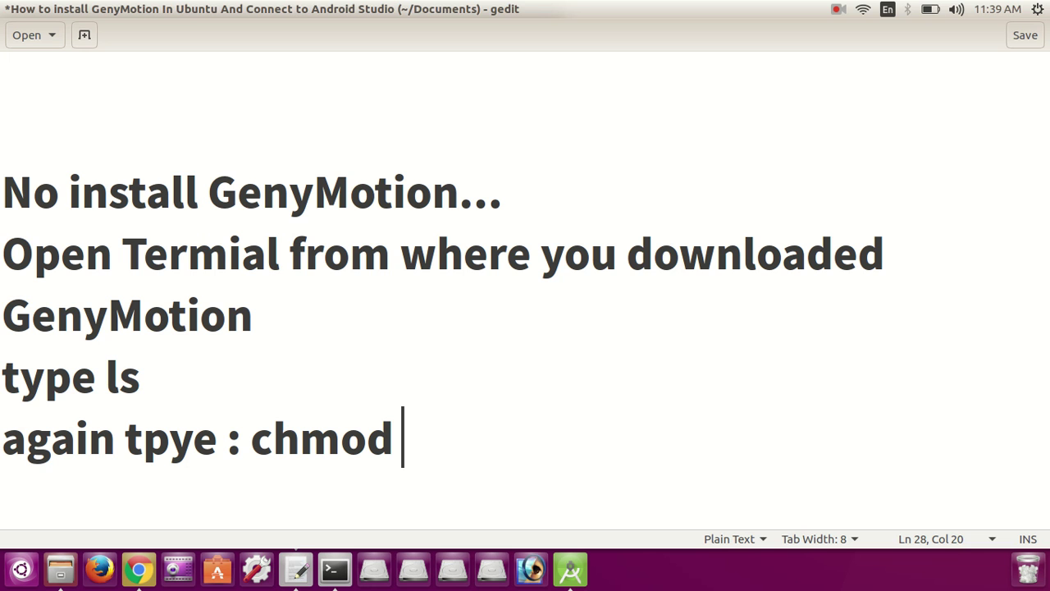
text( your g)
key(BackSpace)
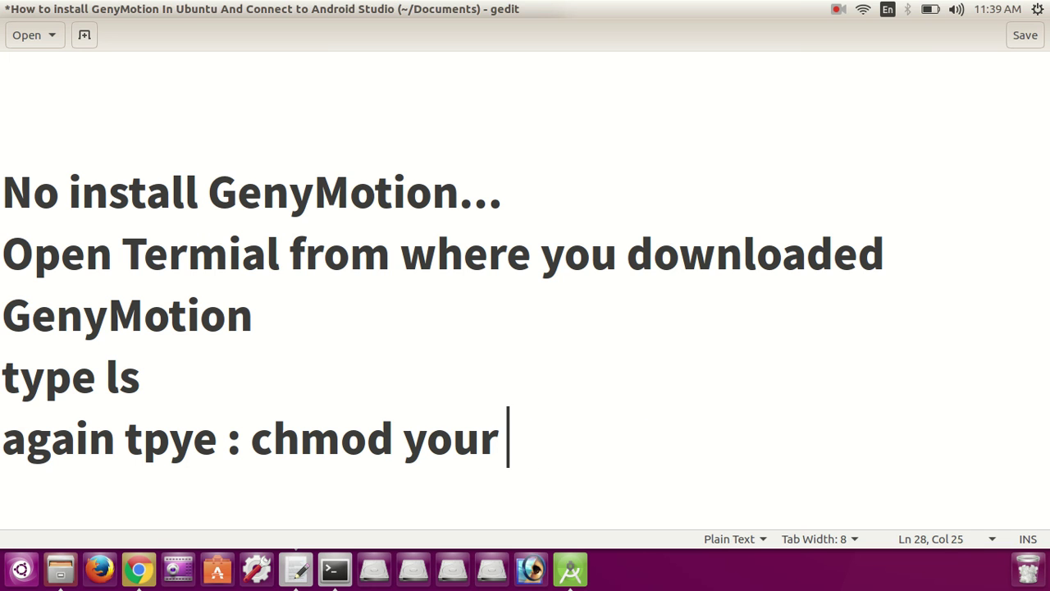
text(GenyMotion file n)
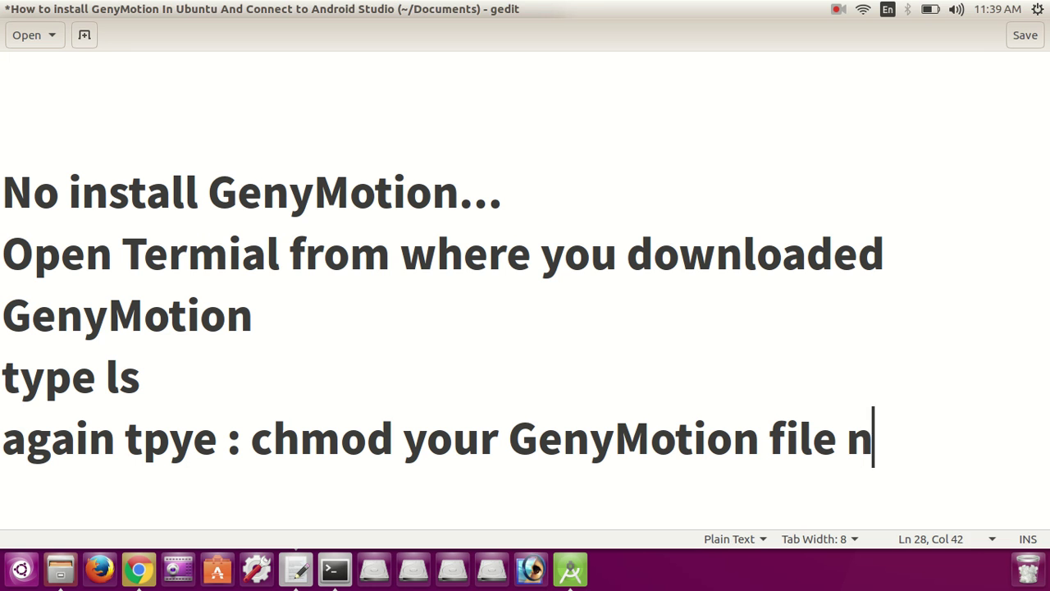
text(ame)
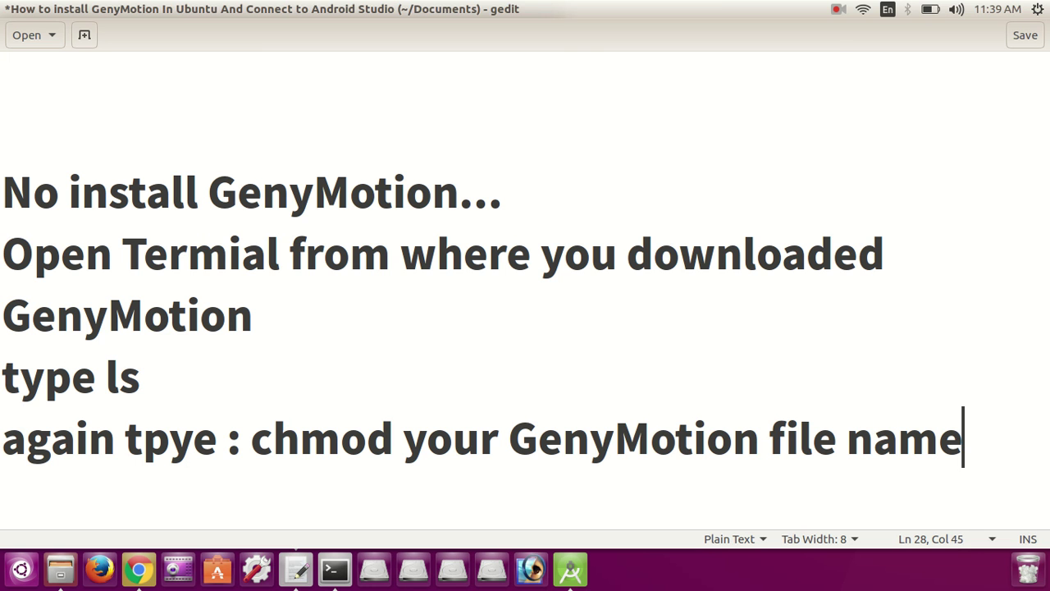
Step: Insert '+x' after chmod in the note and highlight the whole chmod line
key(alt+Tab)
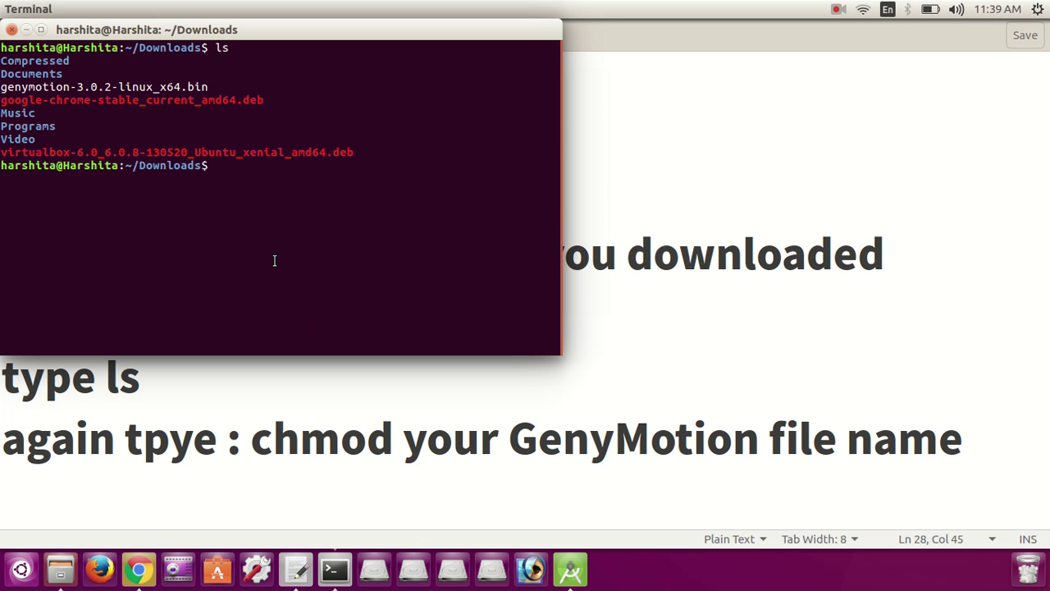
click(397, 443)
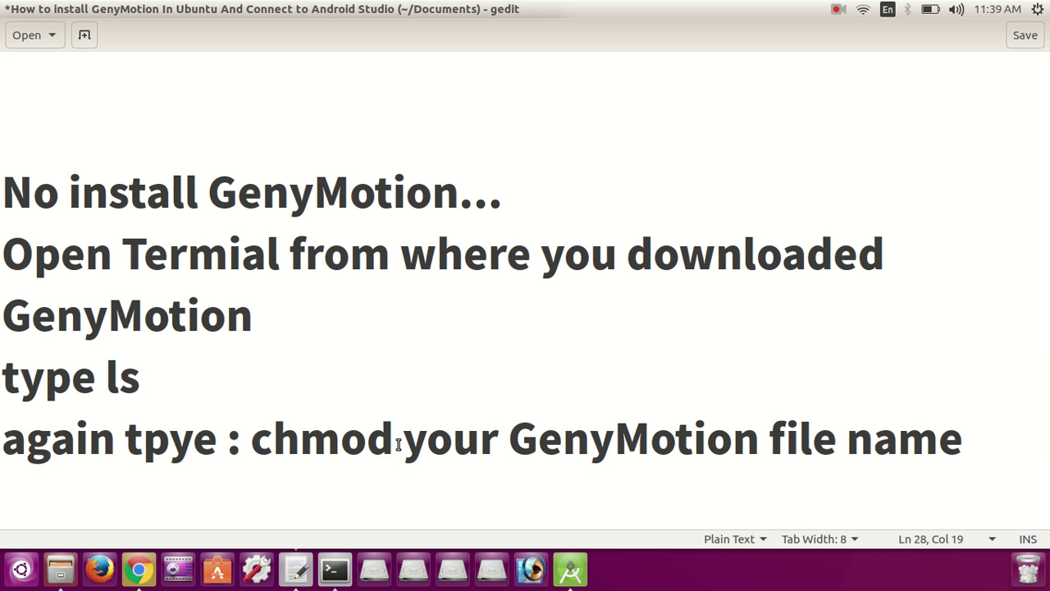
text(+x)
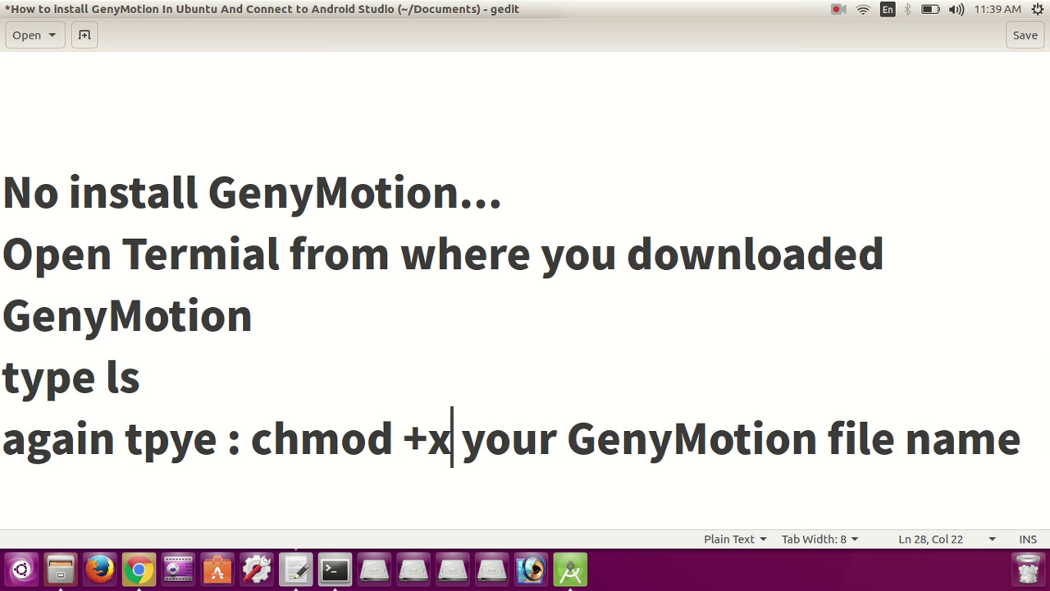
click(478, 495)
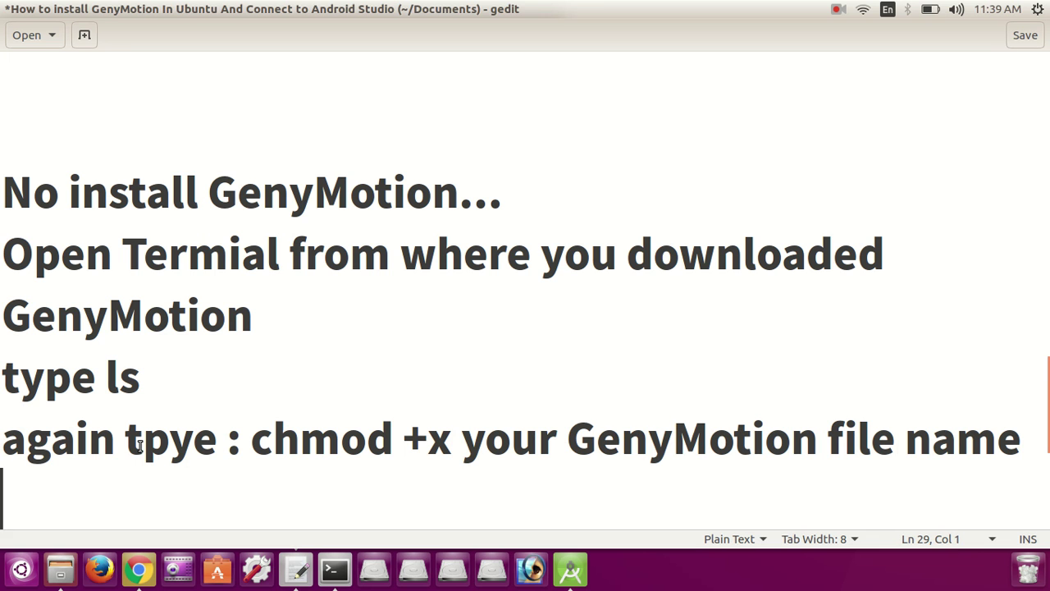
triple_click(6, 439)
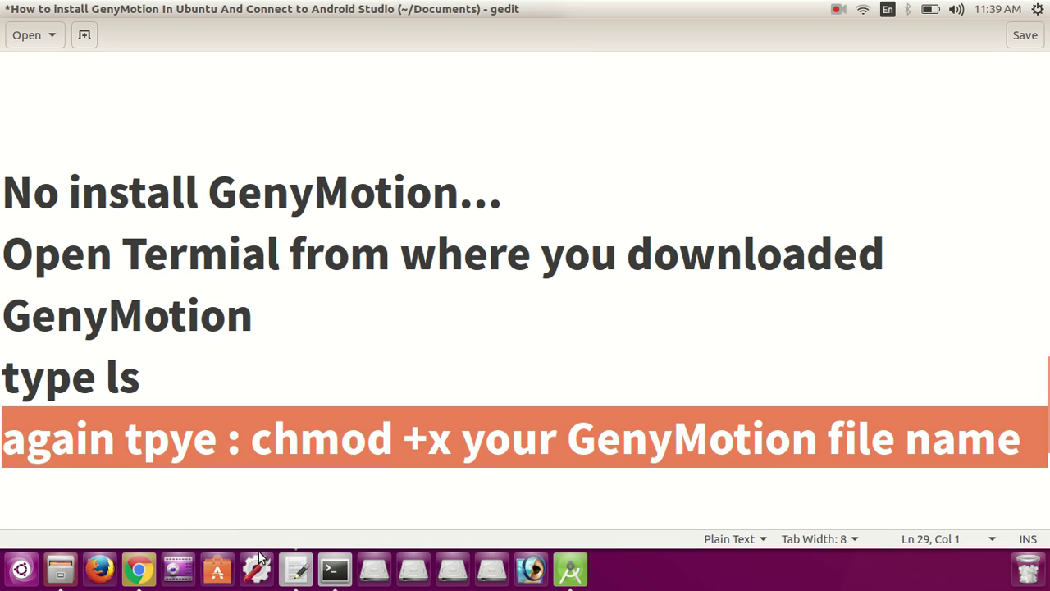
click(340, 577)
Step: Run 'chmod +x genymotion-3.0.2-linux_x64.bin', pasting the file name copied from the ls listing
text(chmod)
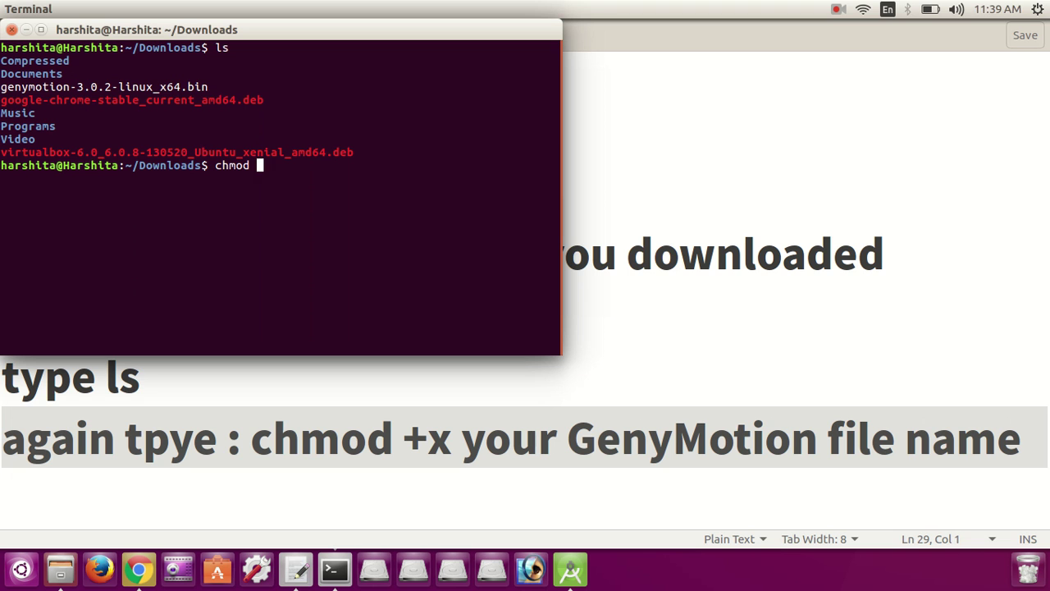
text(+x)
key(BackSpace)
drag(211, 87, 2, 87)
right_click(30, 87)
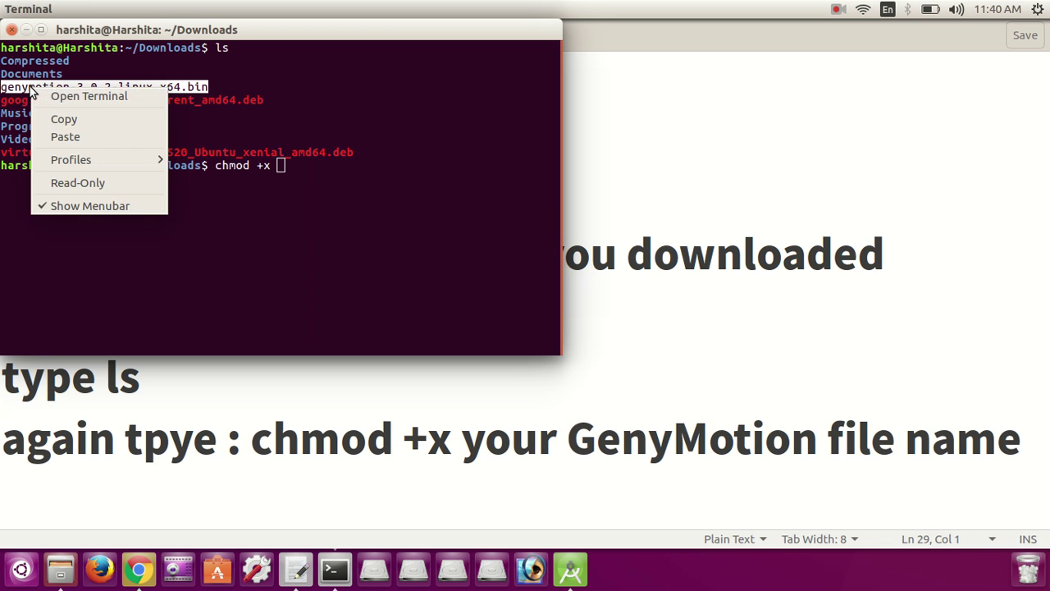
click(51, 116)
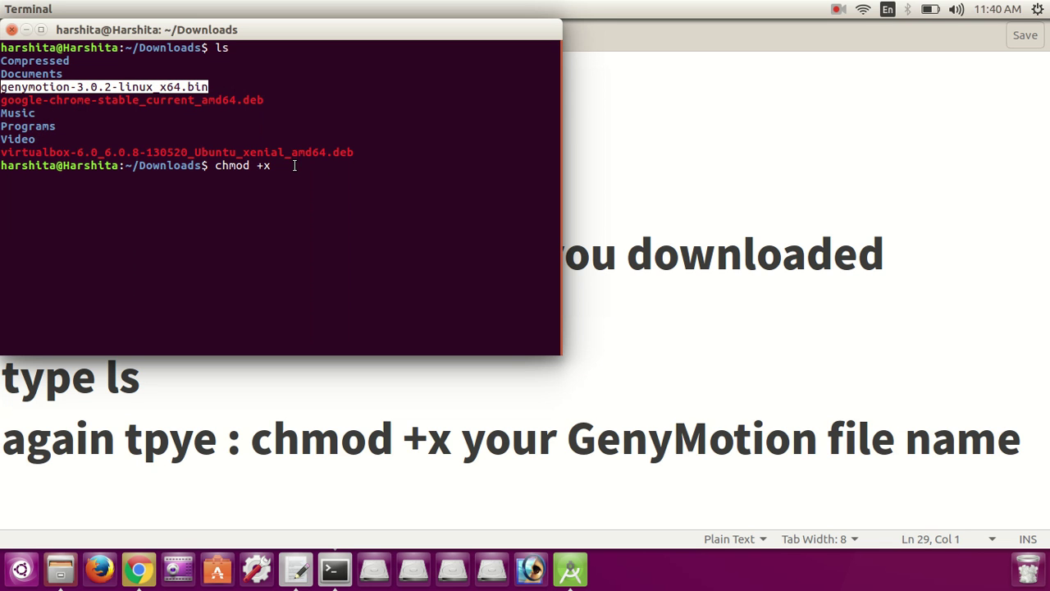
right_click(296, 169)
click(325, 214)
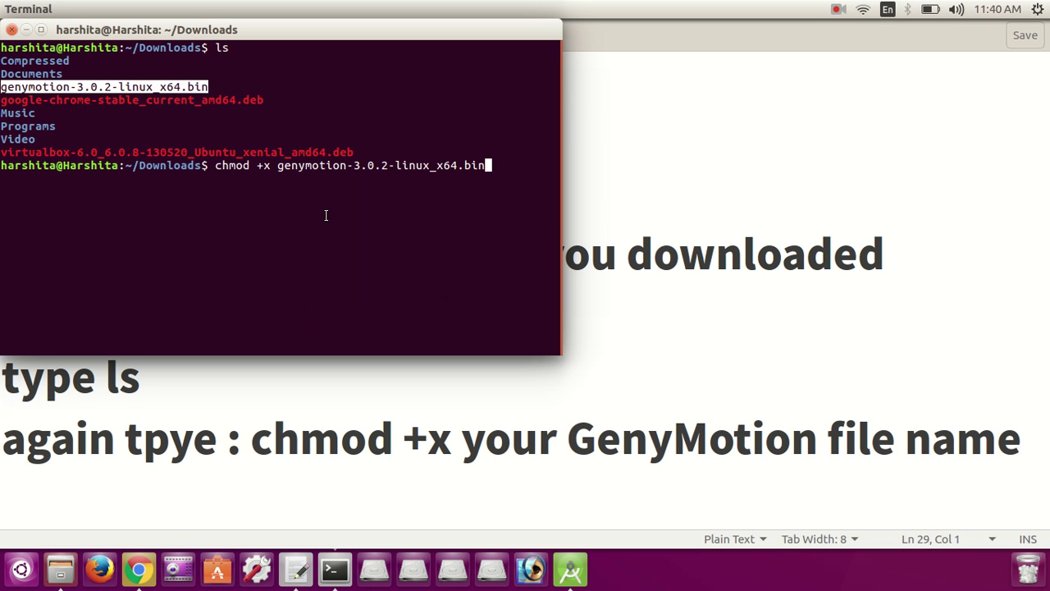
key(Return)
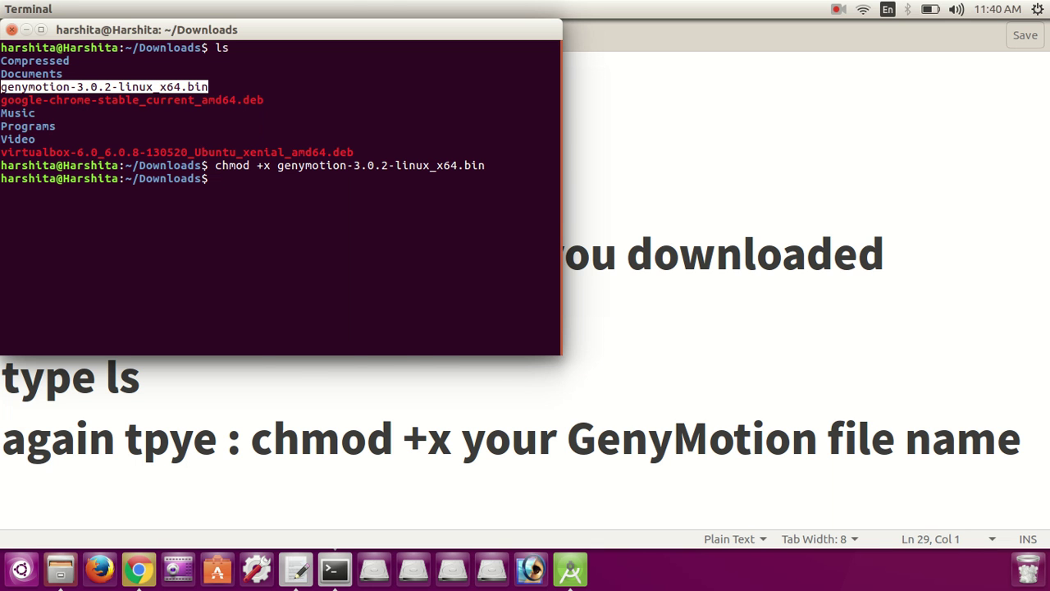
click(391, 492)
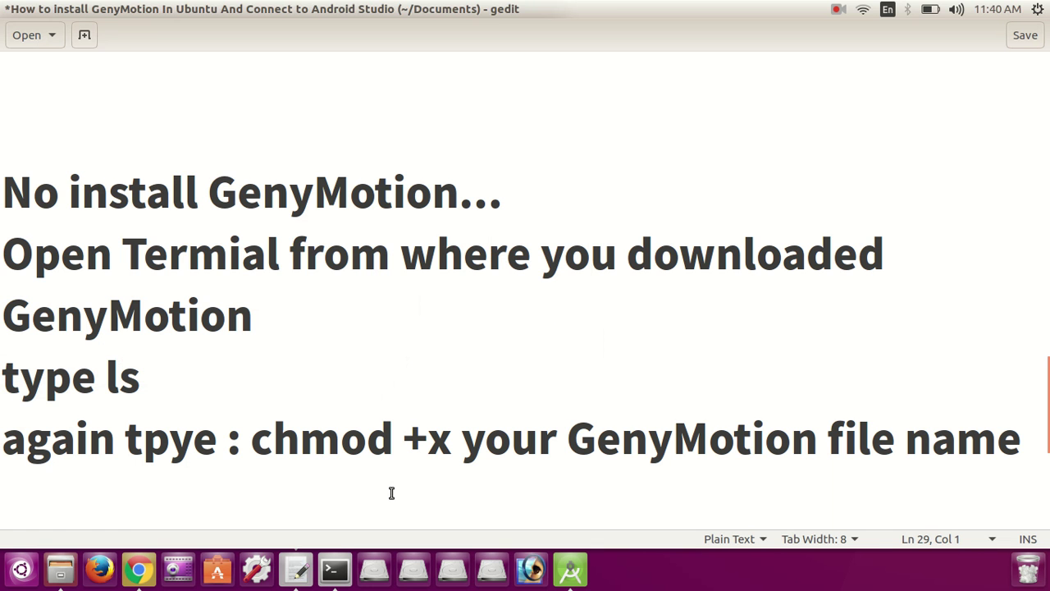
Step: End the chmod note with 'and press enter', removing the stray 'now type' words
text(and pre)
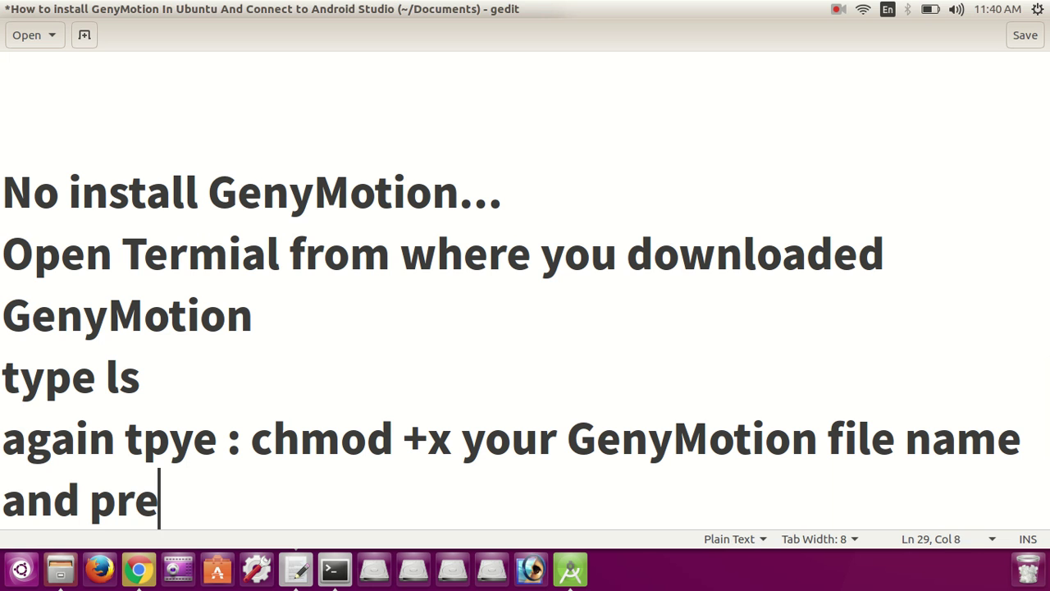
text(ss enetr)
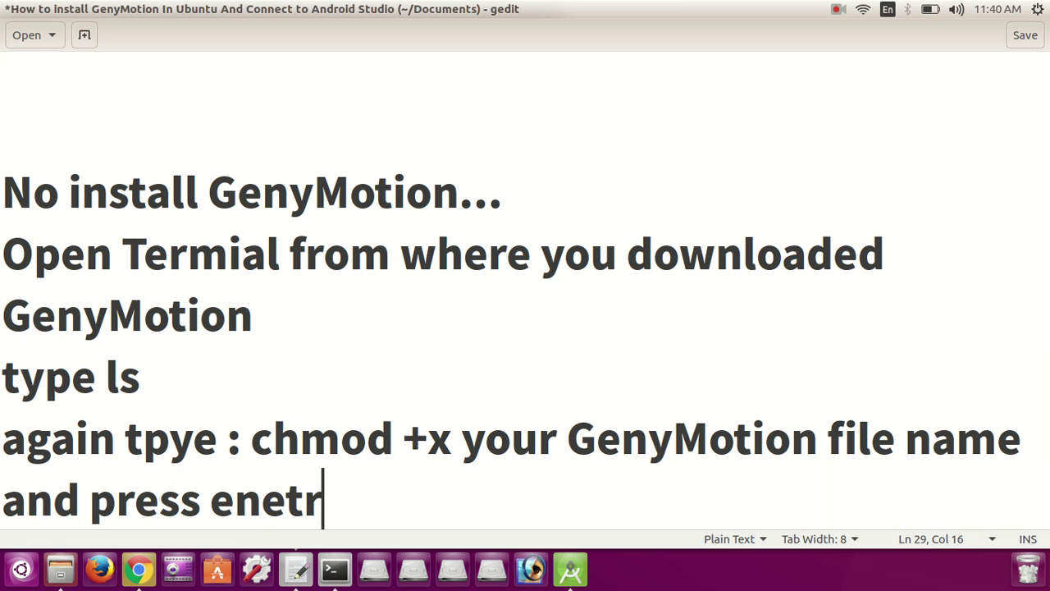
key(BackSpace)
key(BackSpace)
key(BackSpace)
text(ter)
key(Return)
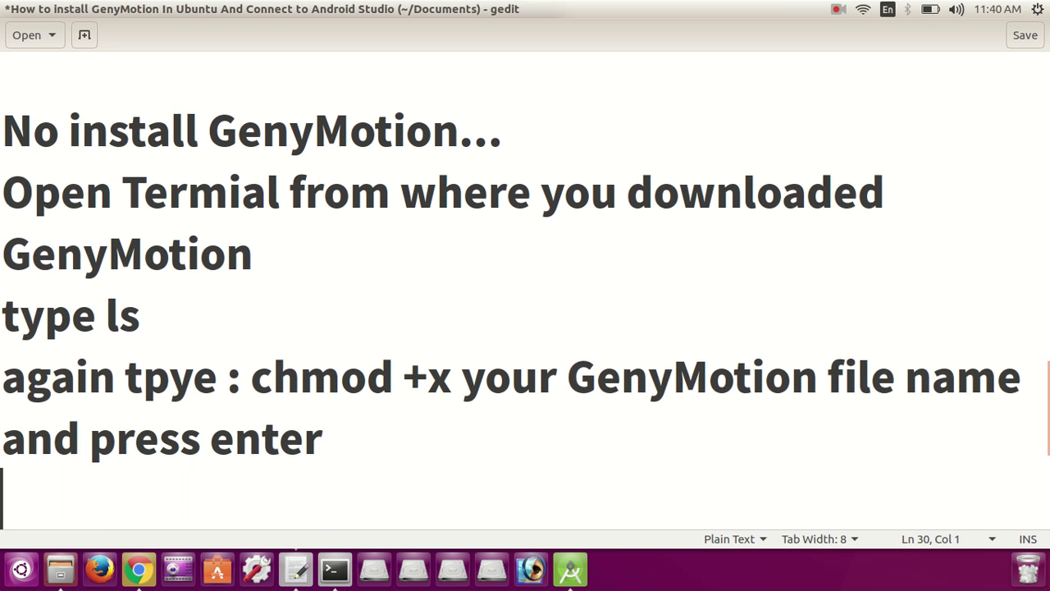
key(Return)
key(Return)
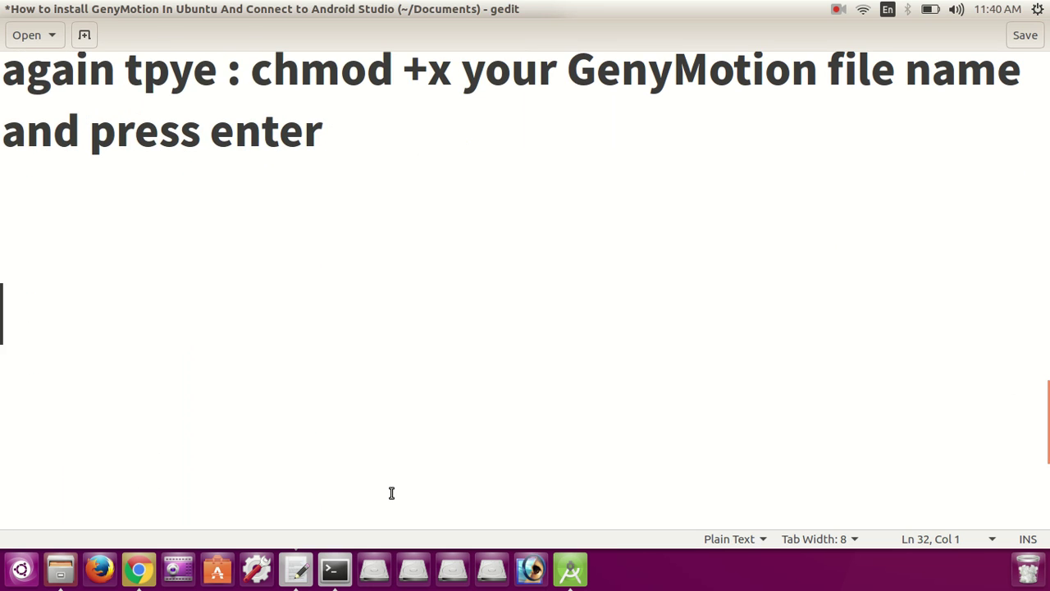
key(alt+Tab)
key(alt+Tab)
key(Up)
key(Up)
key(Up)
text(now type )
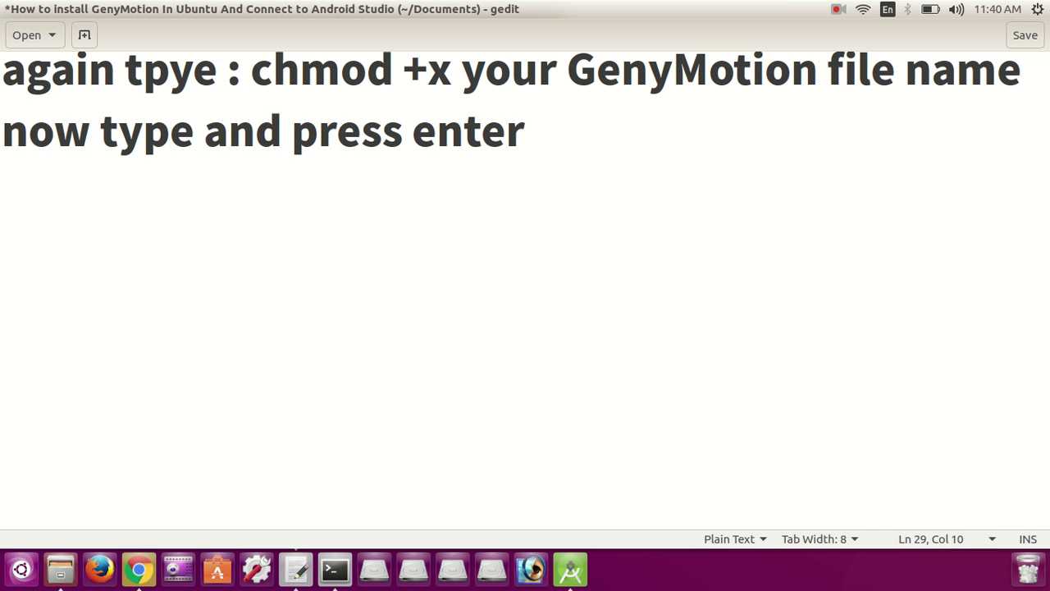
text(.)
key(BackSpace)
text(.)
key(BackSpace)
key(BackSpace)
key(BackSpace)
key(BackSpace)
key(BackSpace)
key(BackSpace)
key(BackSpace)
key(BackSpace)
key(BackSpace)
key(BackSpace)
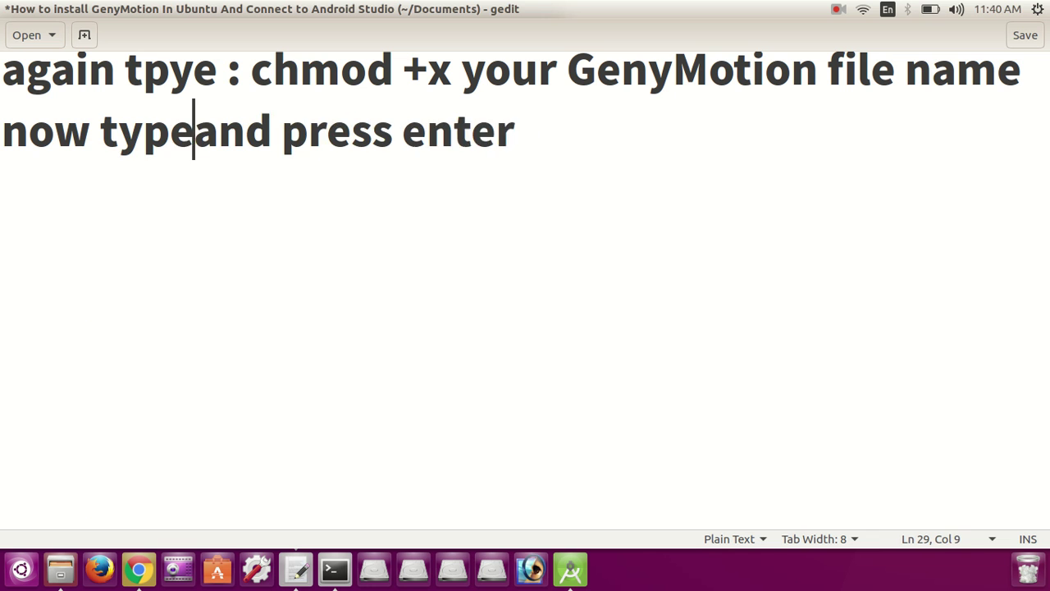
Step: Add the note line 'Now type ./filename' and enter './' at the Terminal prompt
key(End)
key(Return)
key(Return)
text(Now typ)
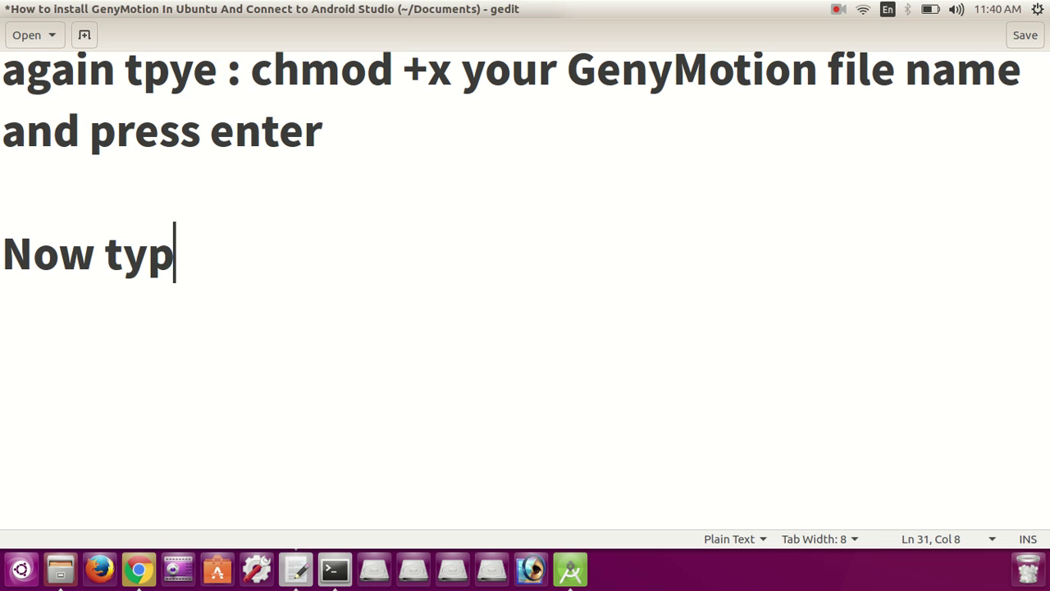
text(e ./)
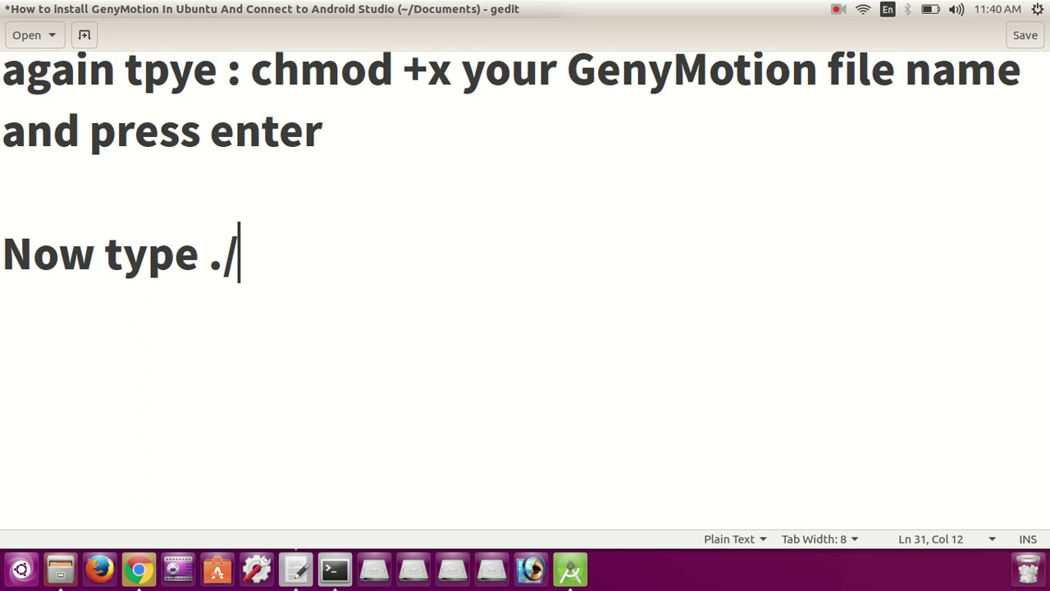
text(f)
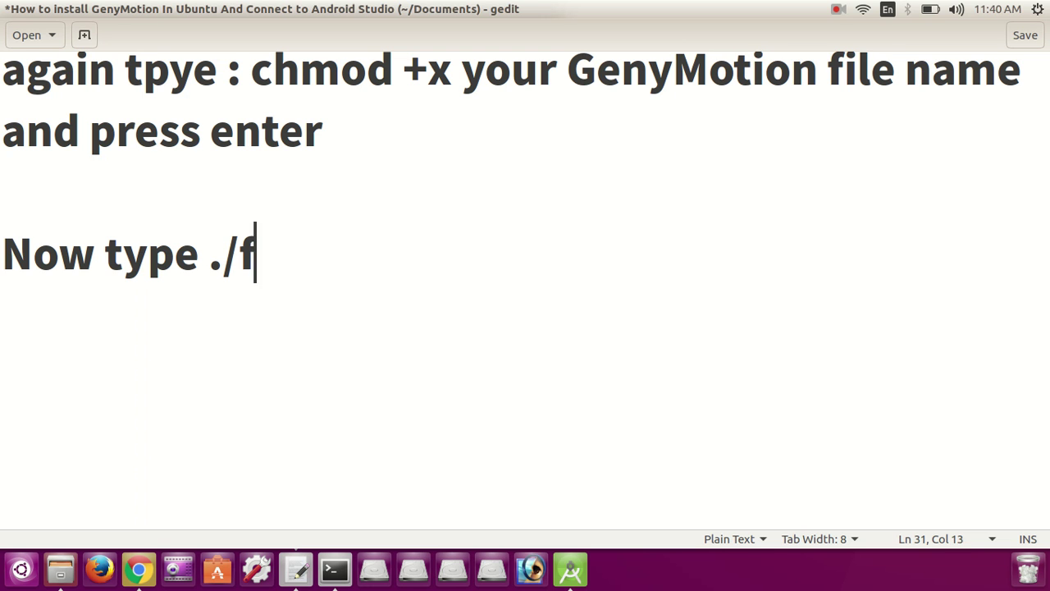
text(ilename)
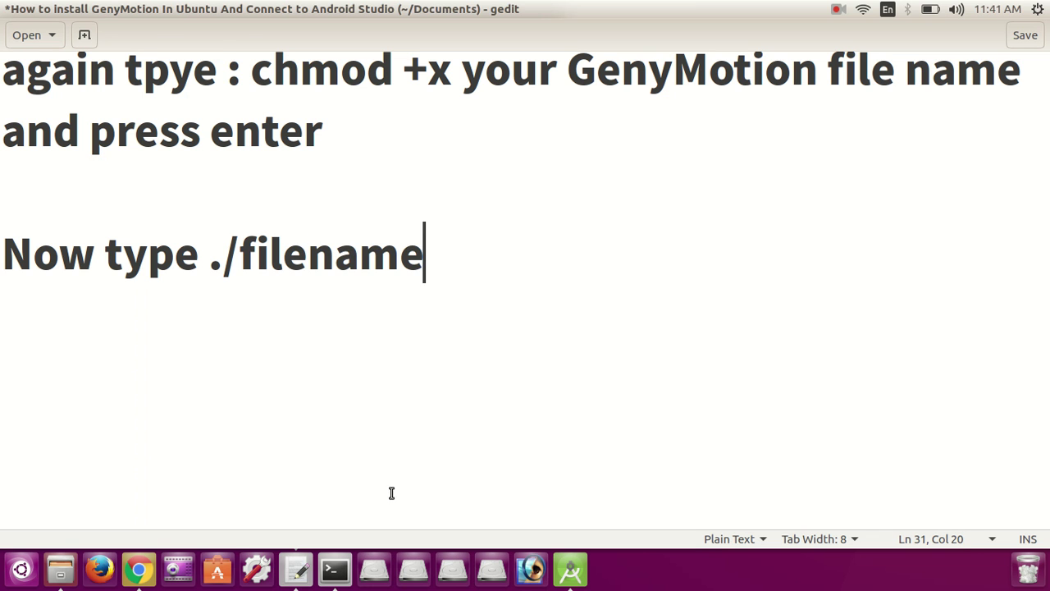
key(alt+Tab)
text(./)
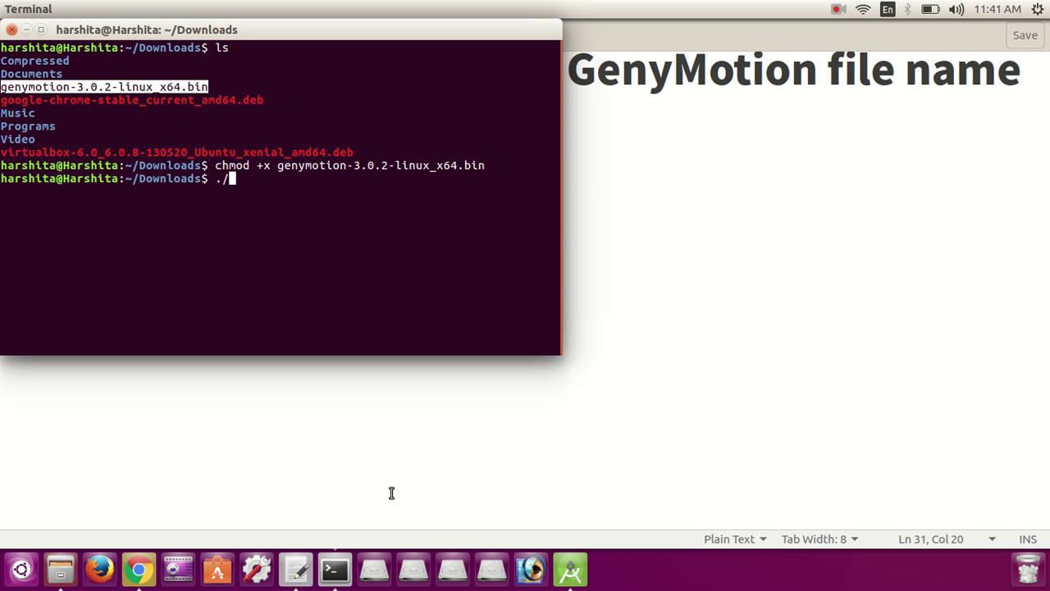
Step: Paste the installer name after './' to form './genymotion-3.0.2-linux_x64.bin', then return to gedit
right_click(248, 177)
click(267, 225)
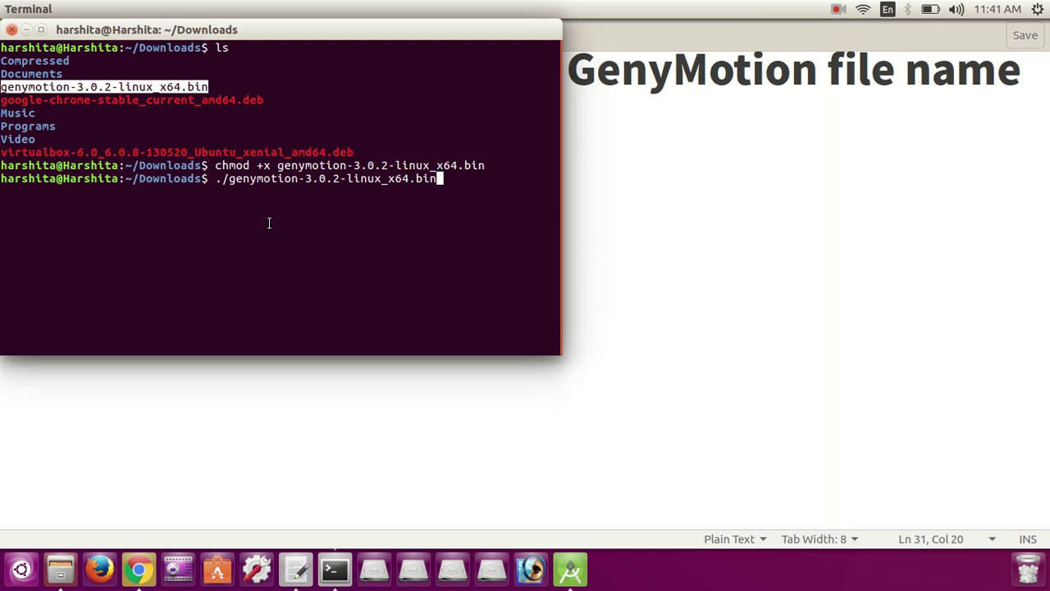
click(405, 395)
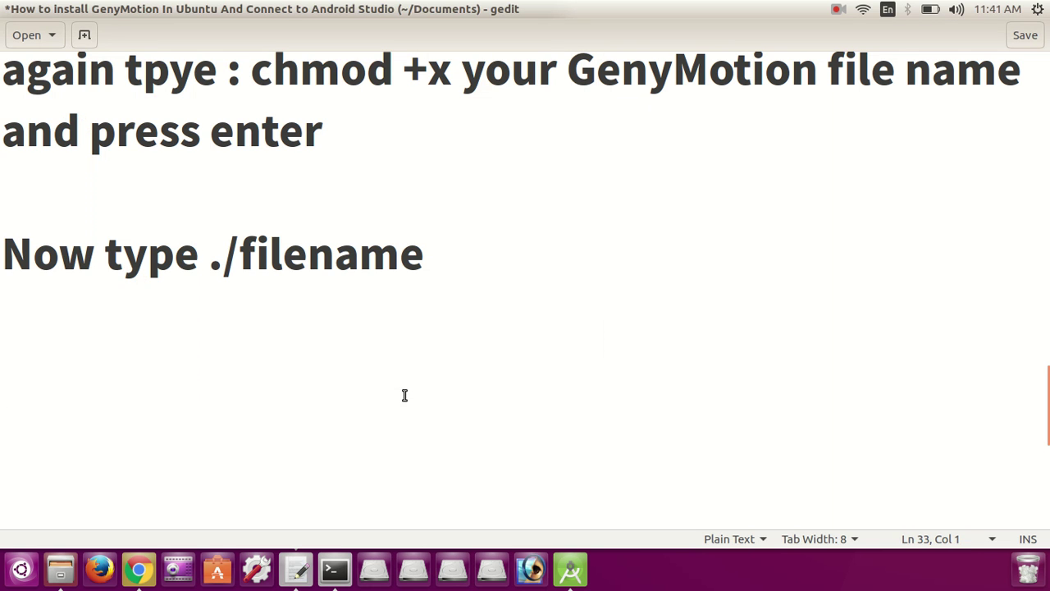
Step: Add 'then press enter select Y' to the notes and run the Genymotion installer in Terminal
text(then pre)
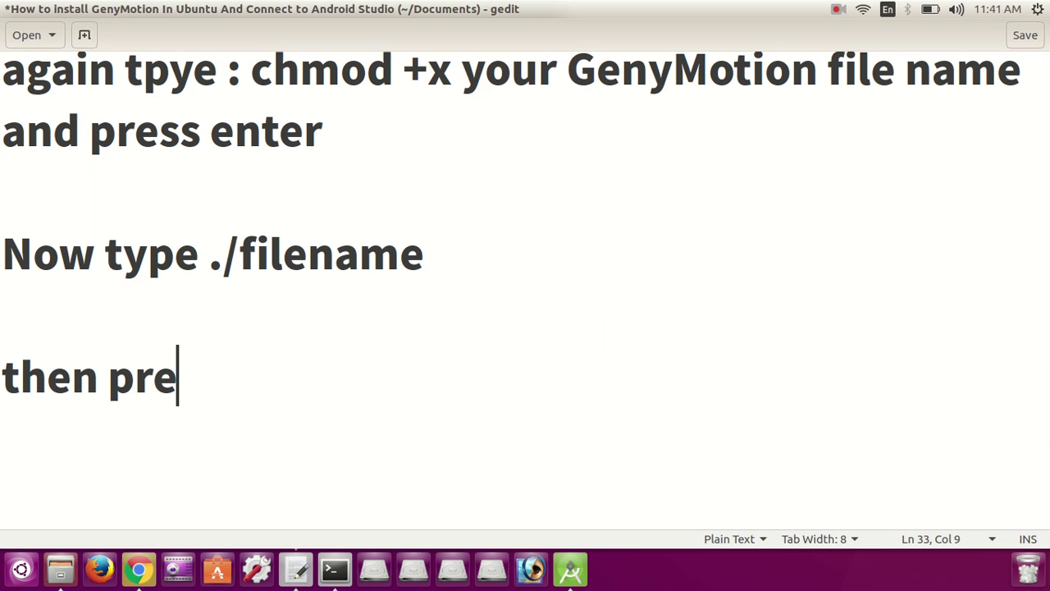
text(ss enter)
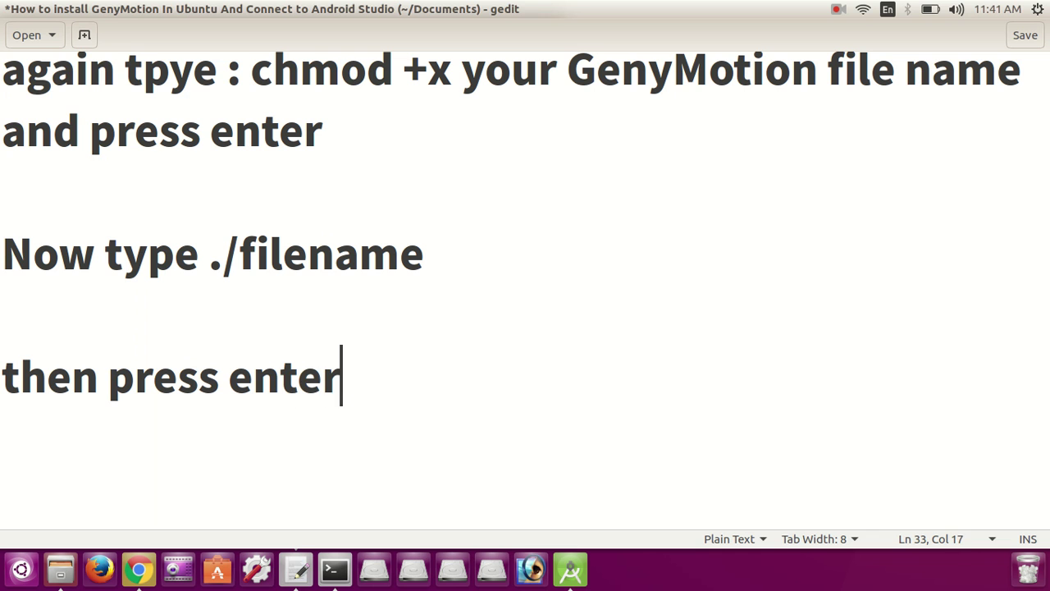
text( select)
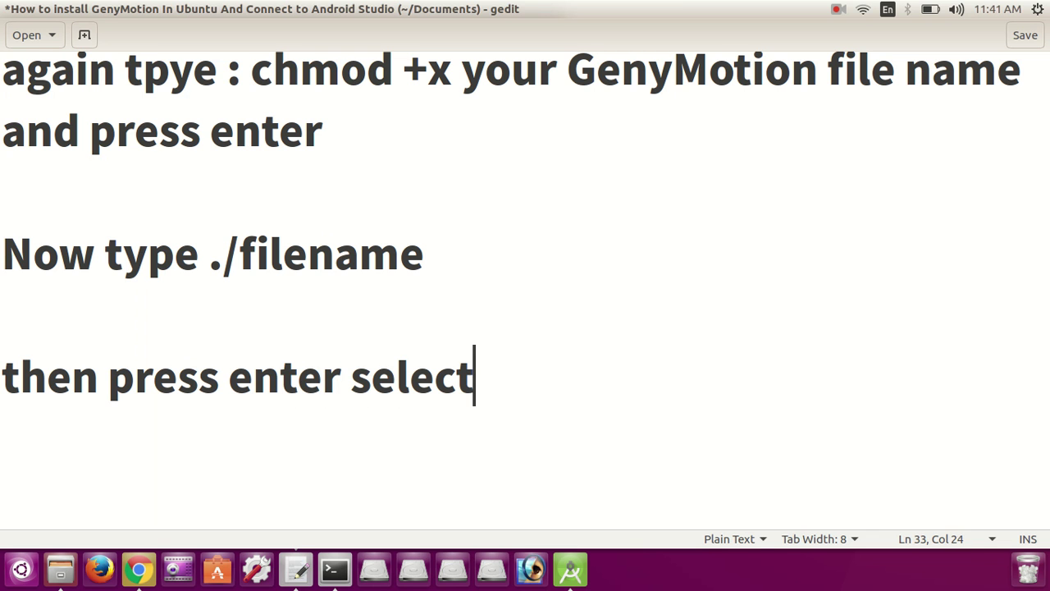
text( Y)
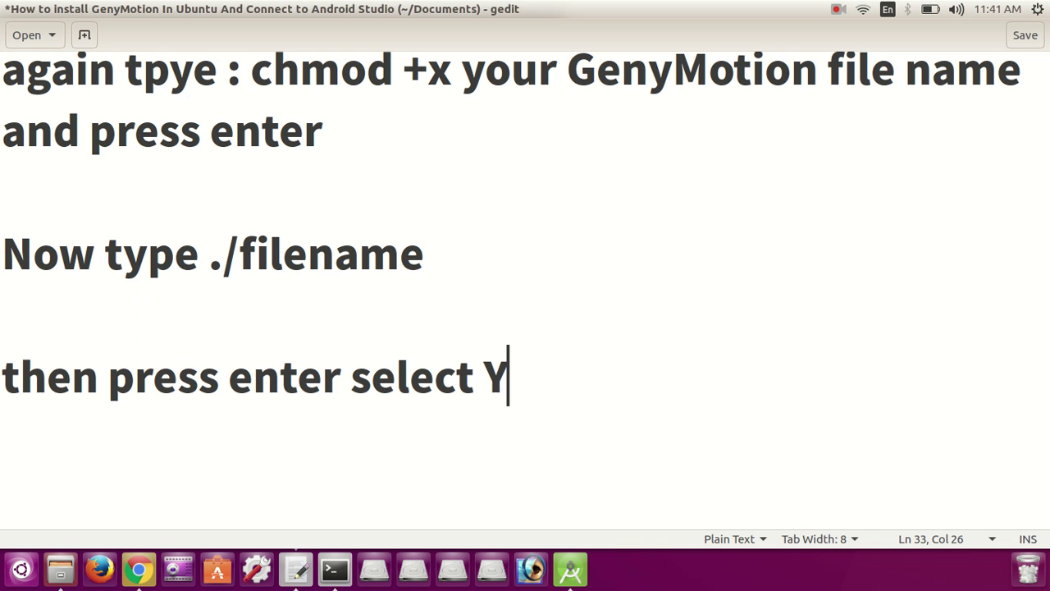
key(alt+Tab)
key(Return)
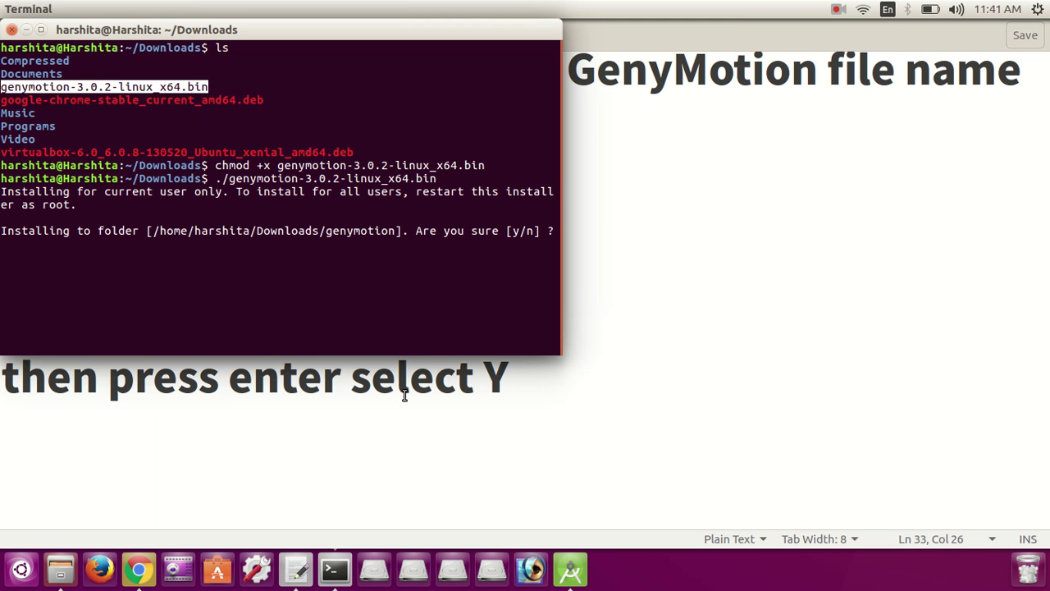
Step: Accept the suggested Downloads/genymotion folder so Genymotion installs successfully, then return to gedit
text(y)
key(Return)
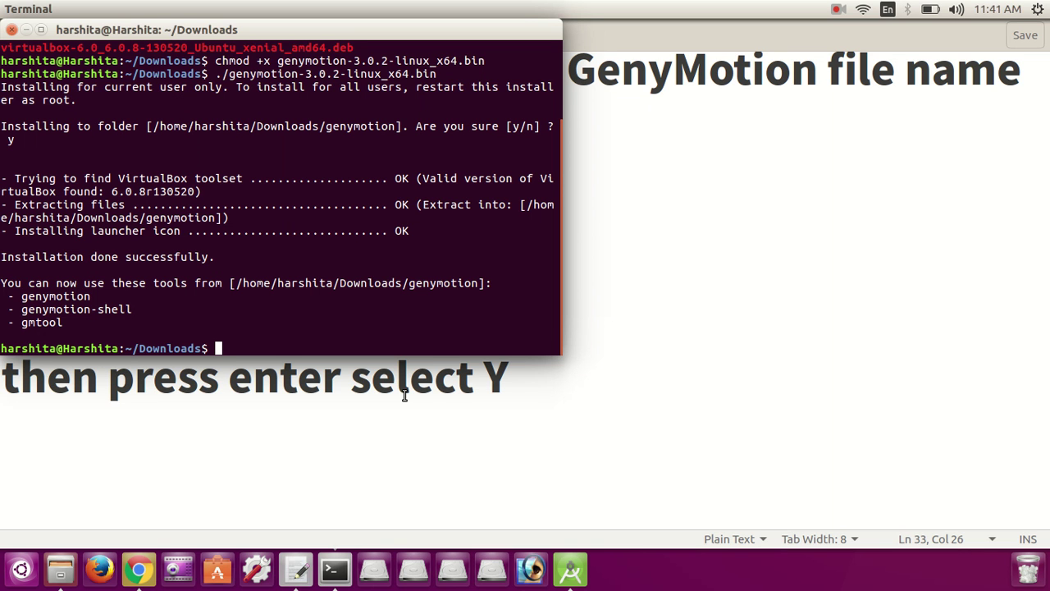
key(alt+Tab)
Step: Add the note 'Now GenyMotion is installed....' on a new line, undoing an accidental paste
key(Return)
key(Return)
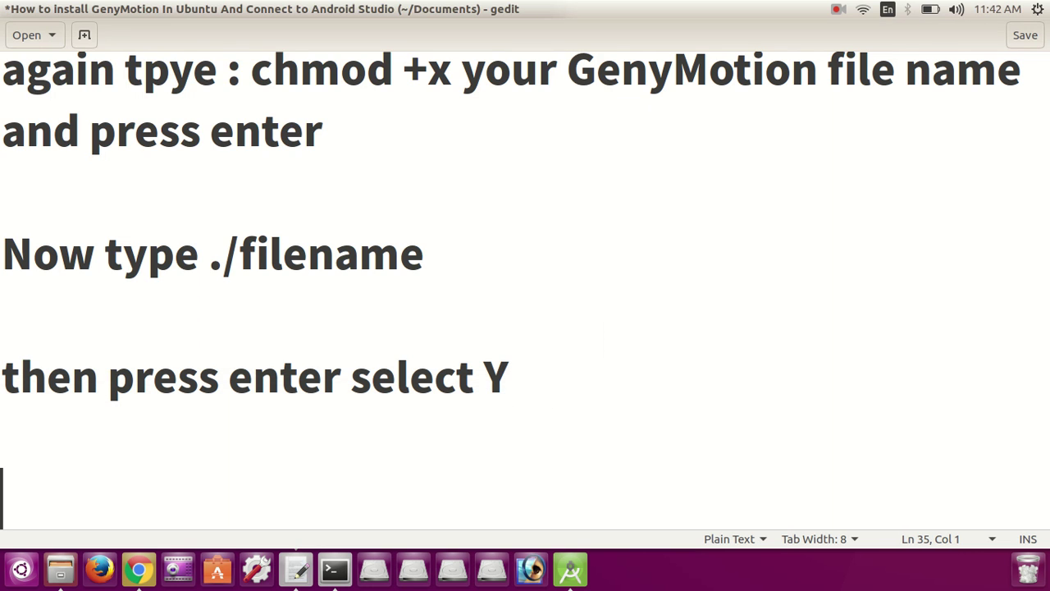
key(Return)
key(Return)
key(Return)
key(Return)
key(Return)
key(Up)
key(Up)
key(Up)
key(Up)
key(Up)
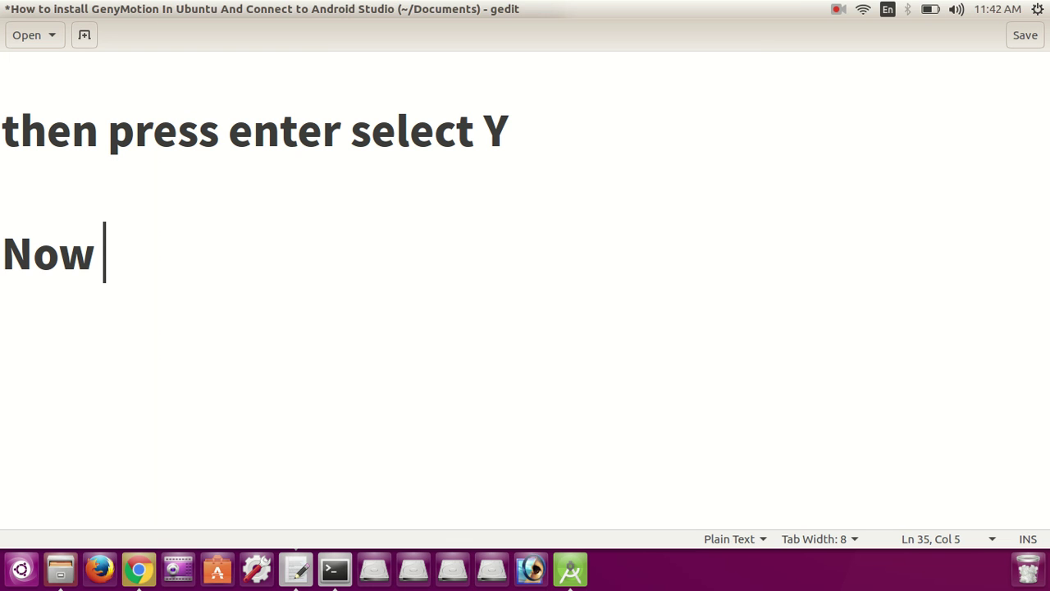
text(genymotion-3.0.2-linux_x64.bin)
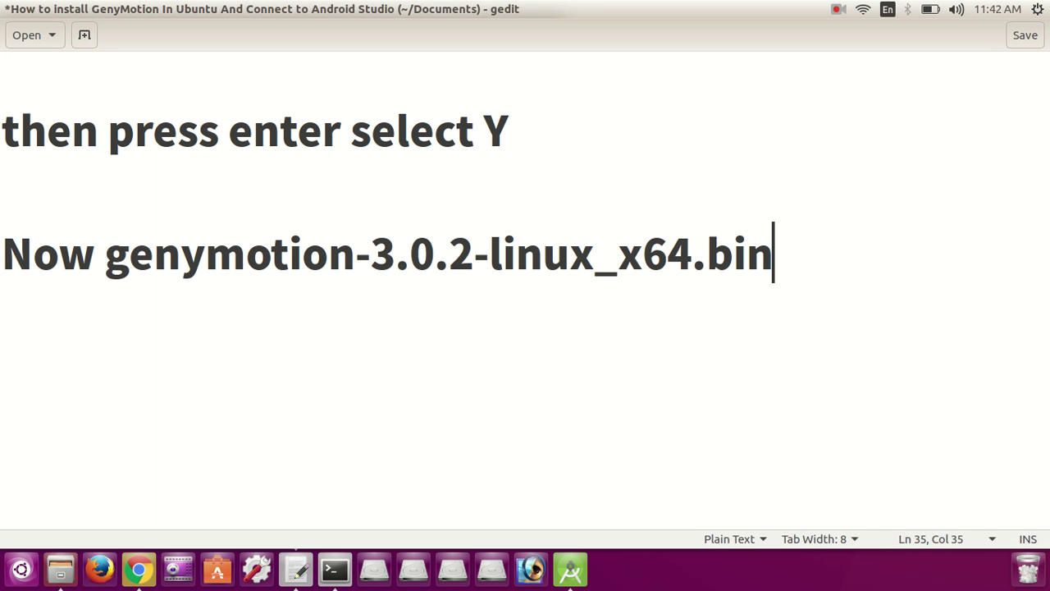
key(ctrl+z)
text(GenyMo)
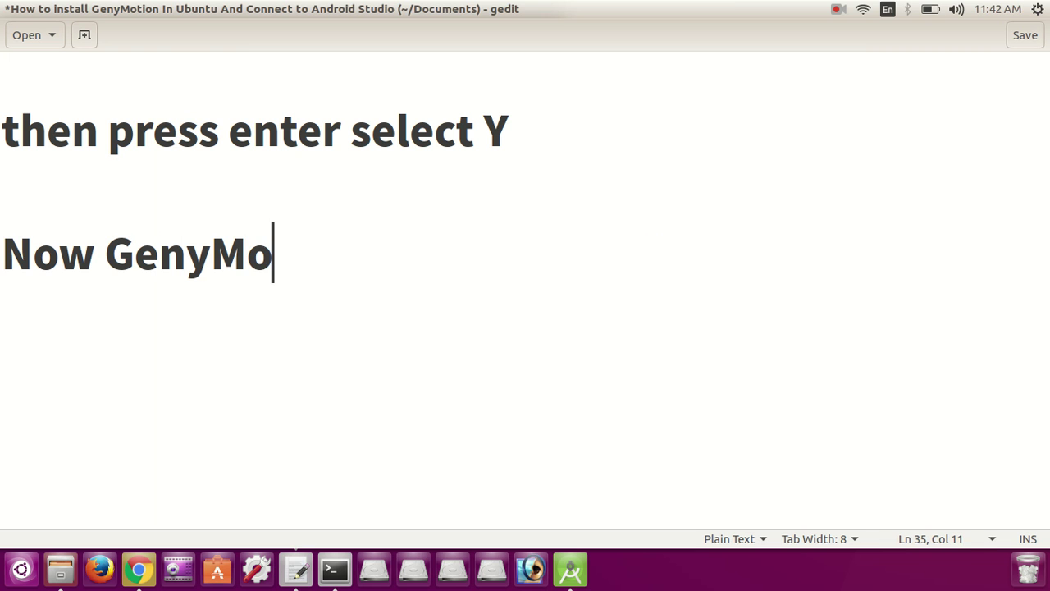
text(tion is i)
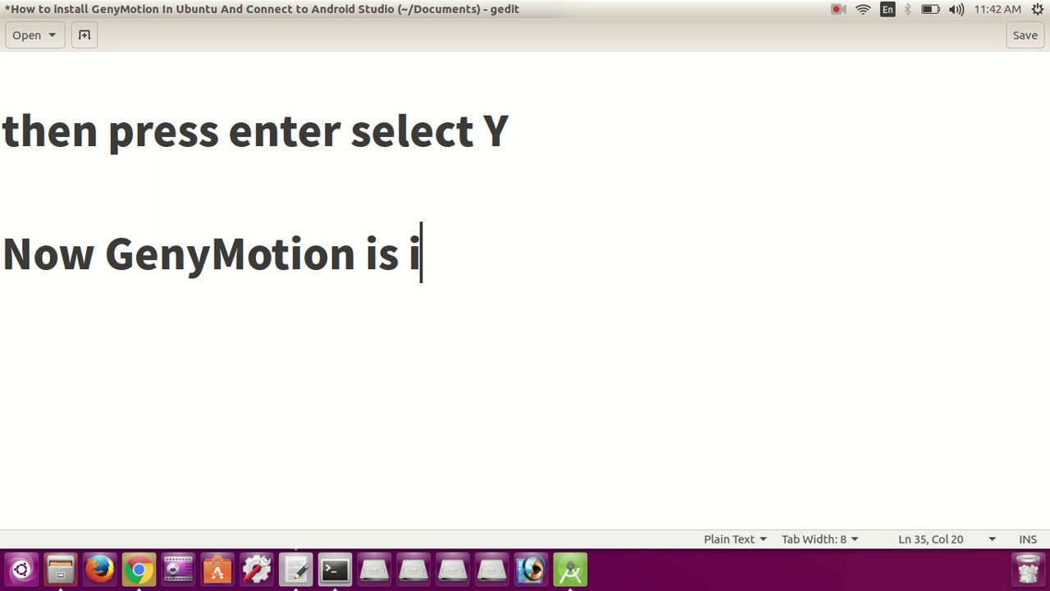
text(nstalled....)
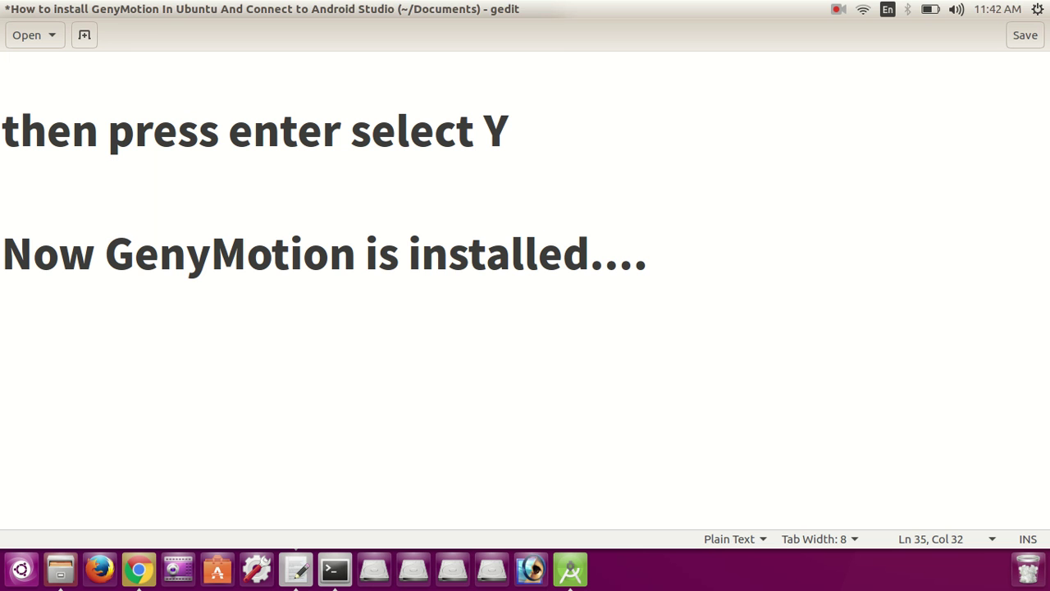
key(alt+Tab)
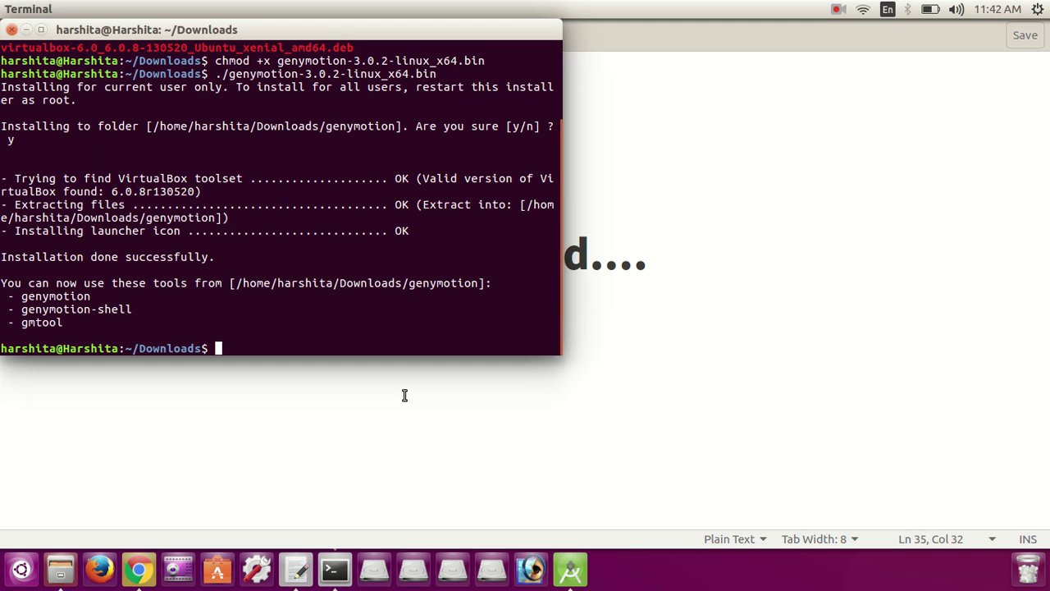
drag(235, 258, 1, 258)
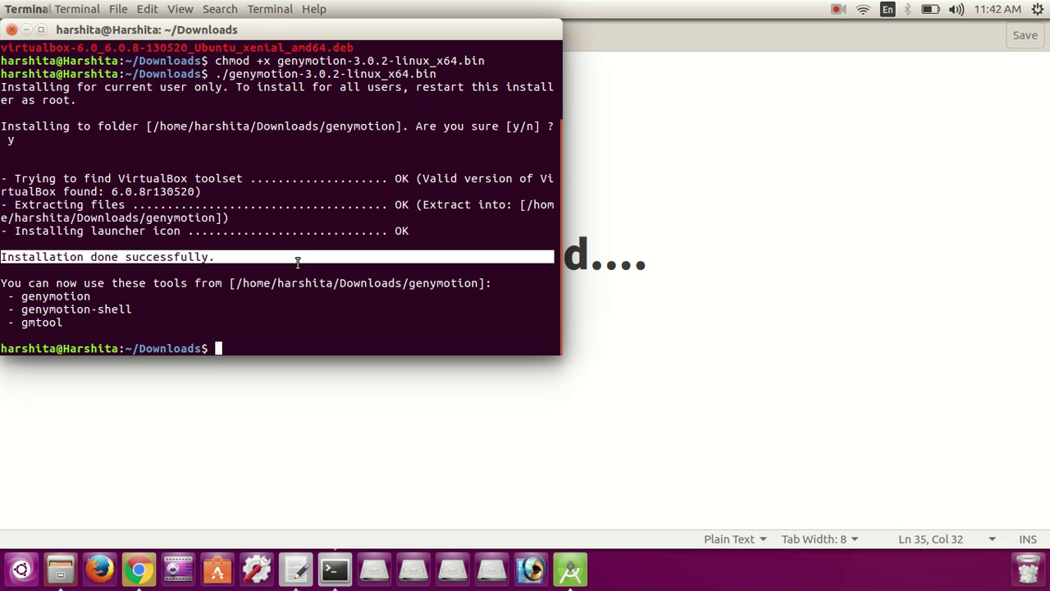
key(alt+Tab)
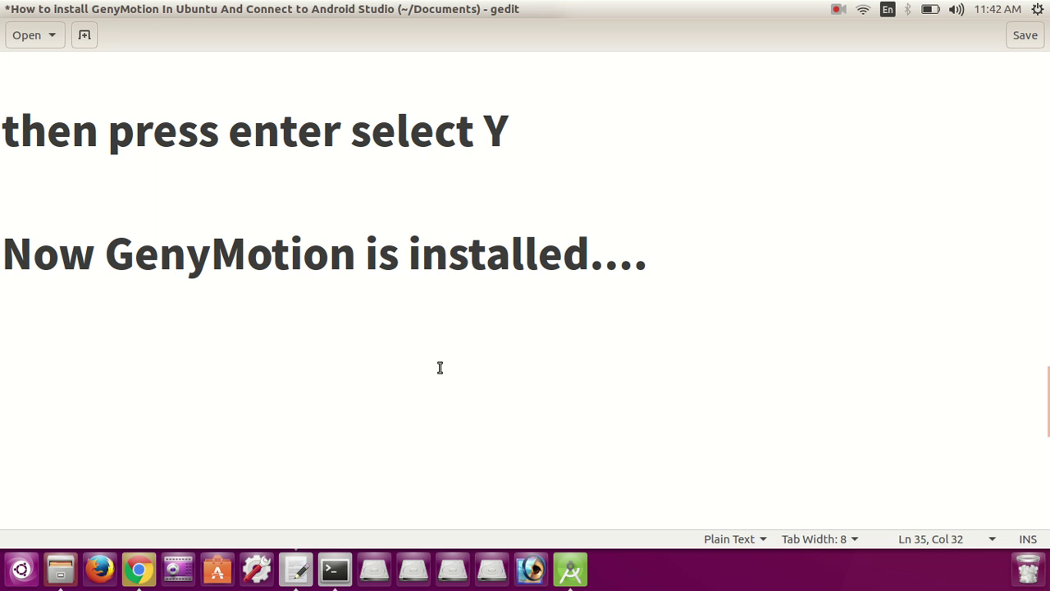
Step: Add the note 'now goto where you have genymotion..' and open Downloads in Files
key(Return)
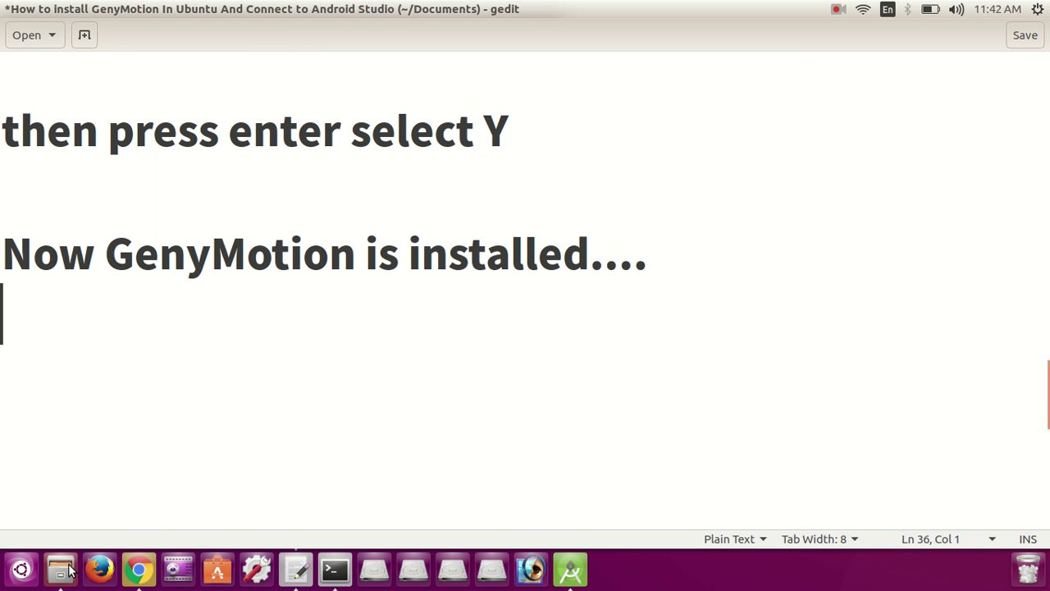
key(Return)
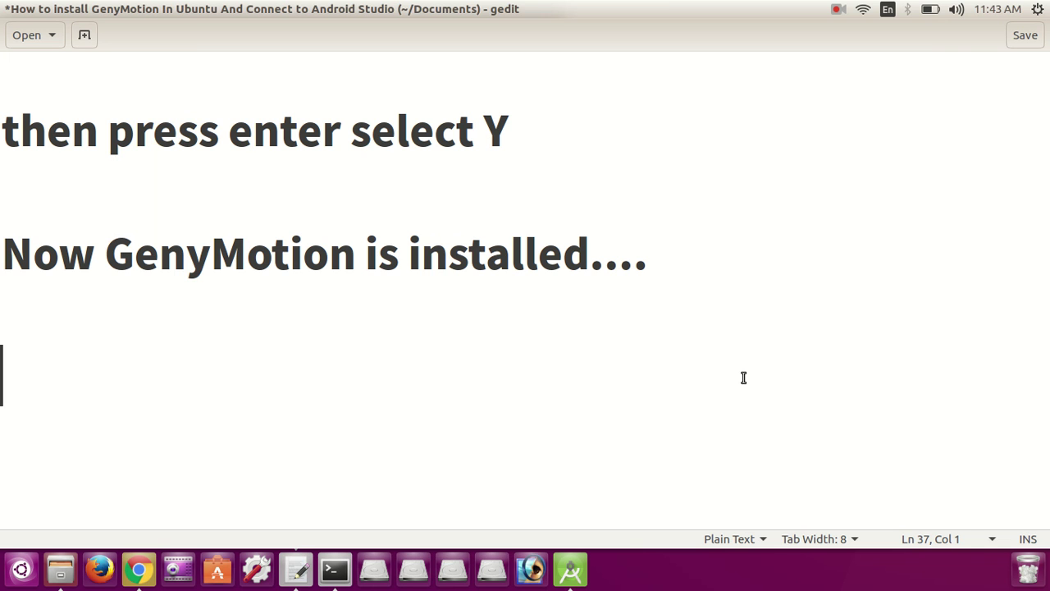
text(now )
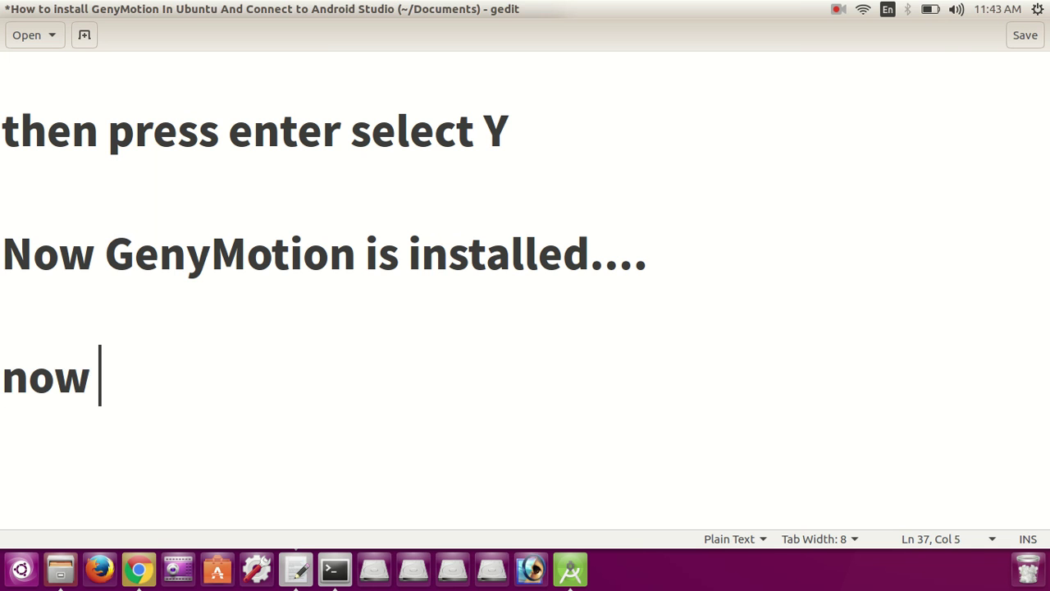
text(goto )
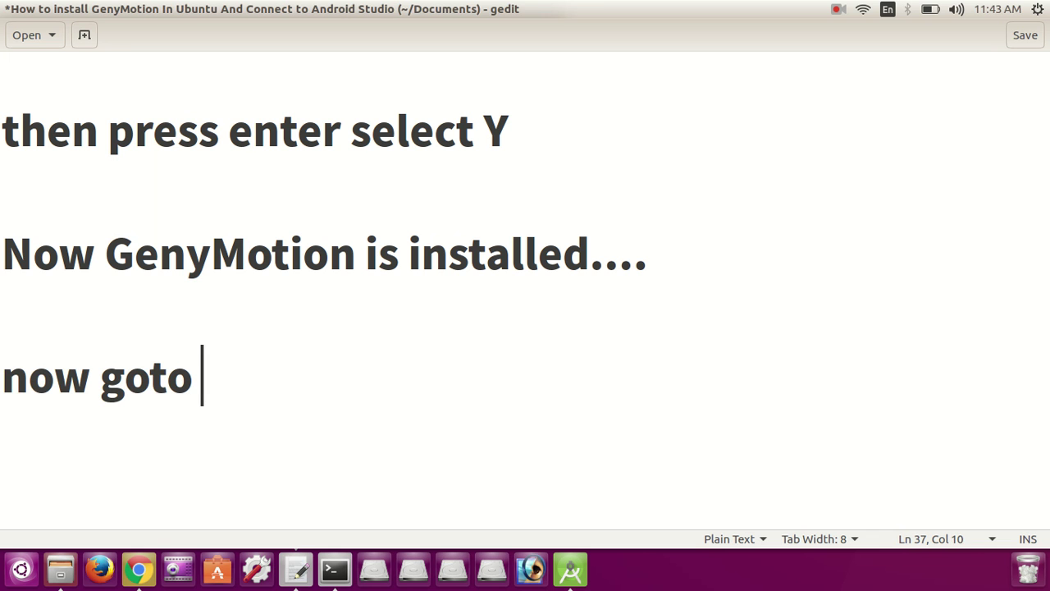
text(where )
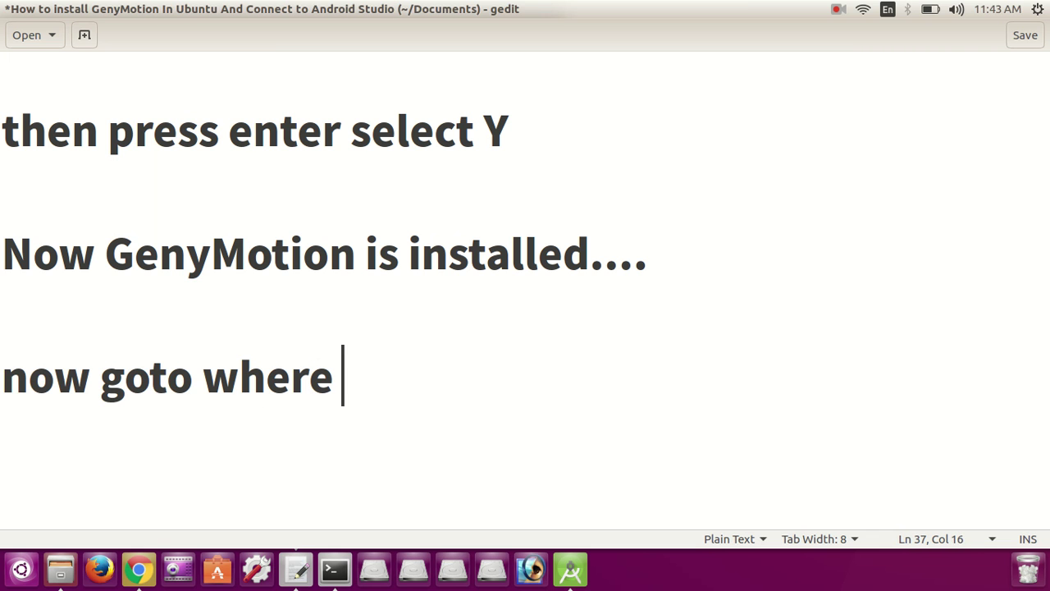
text(you hav)
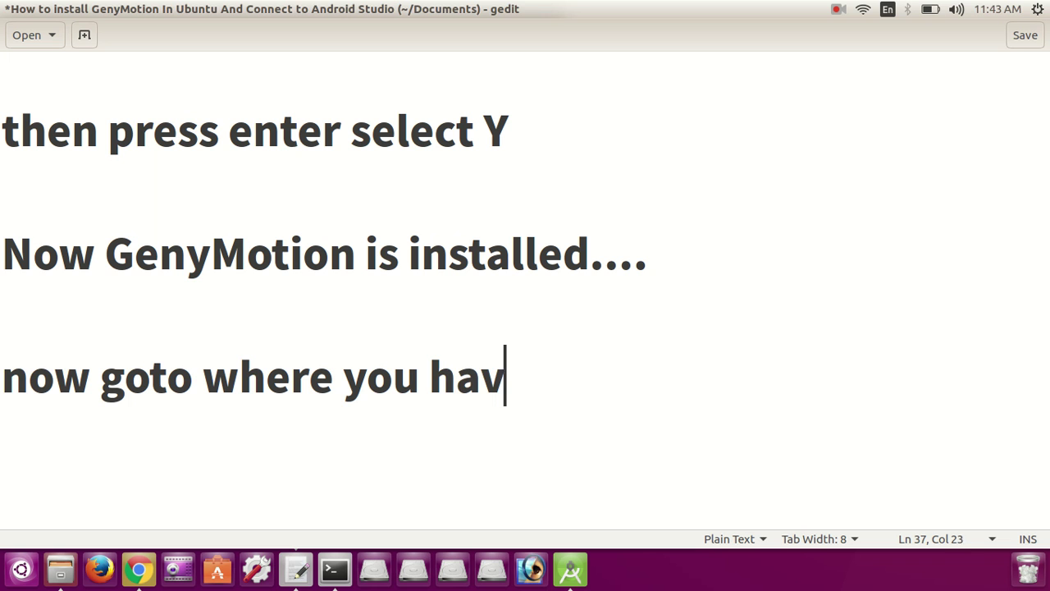
text(e )
text(gen)
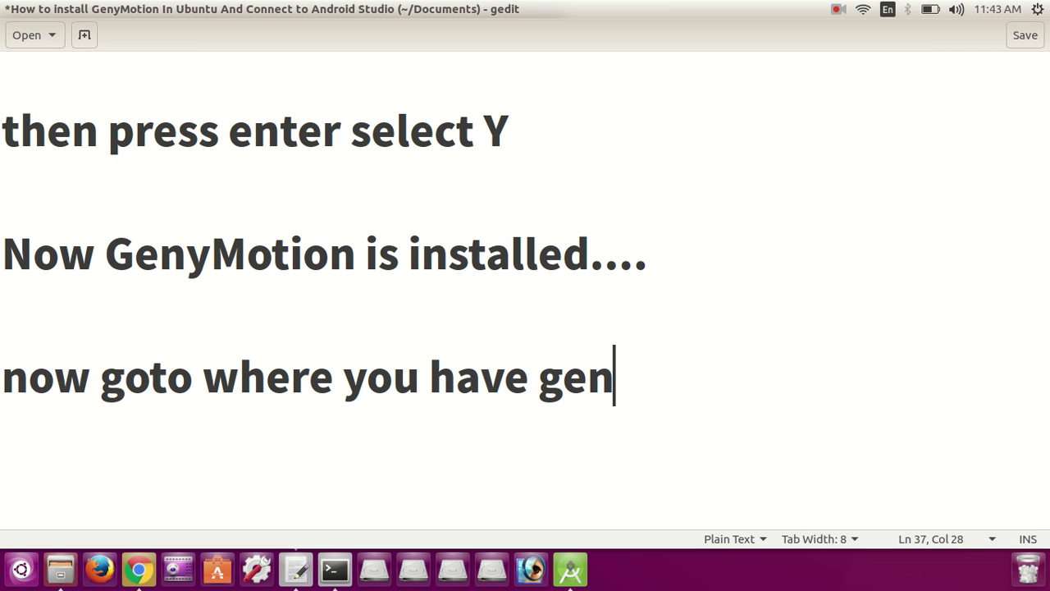
text(ymotion..)
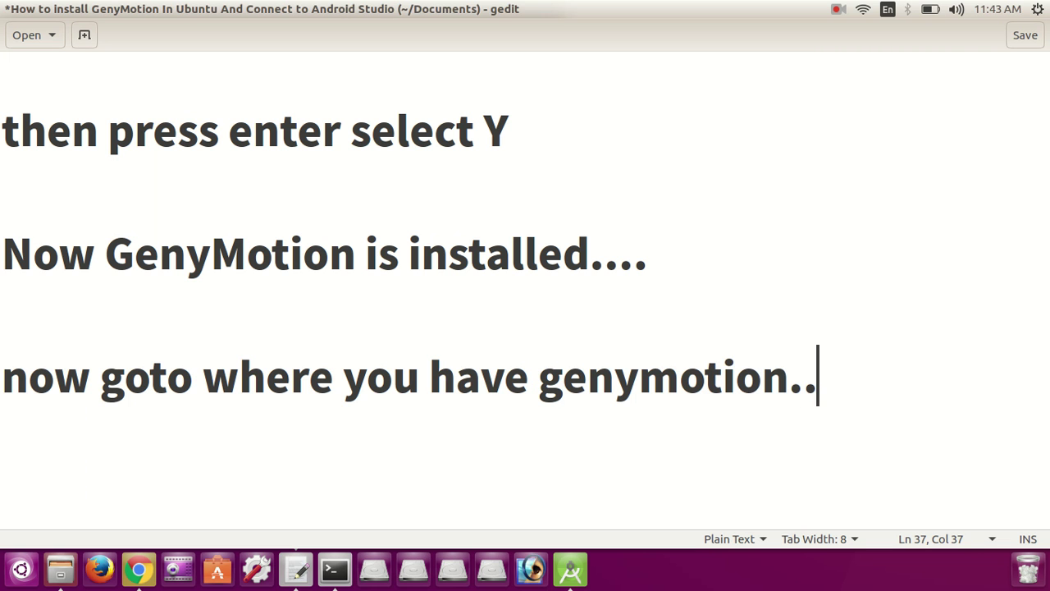
click(73, 567)
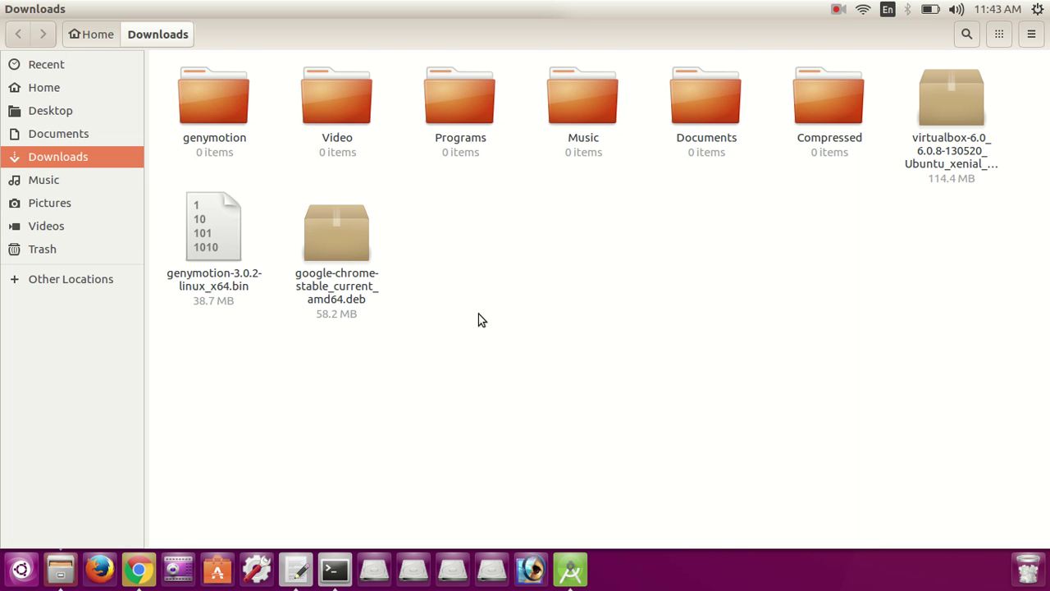
Step: Open the genymotion folder in Downloads and select its genymotion, genymotion-shell and gmtool files
double_click(219, 113)
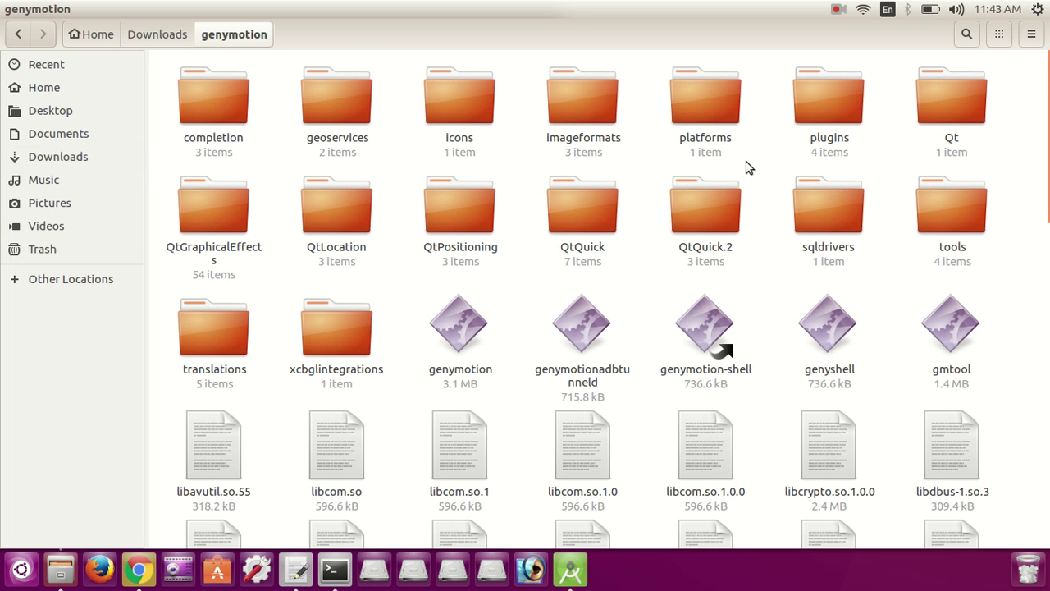
click(489, 342)
click(724, 355)
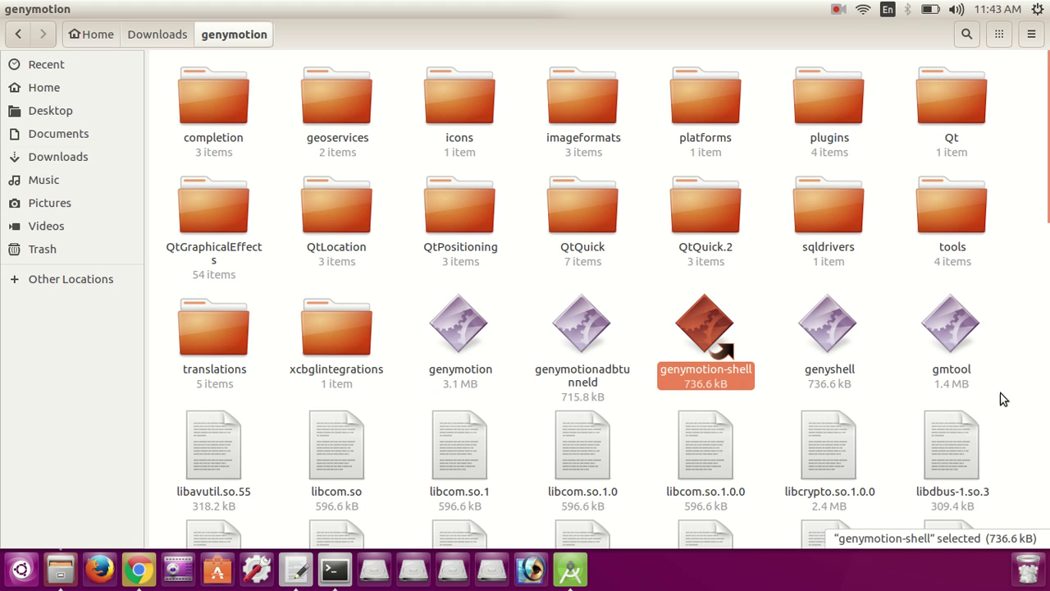
click(960, 308)
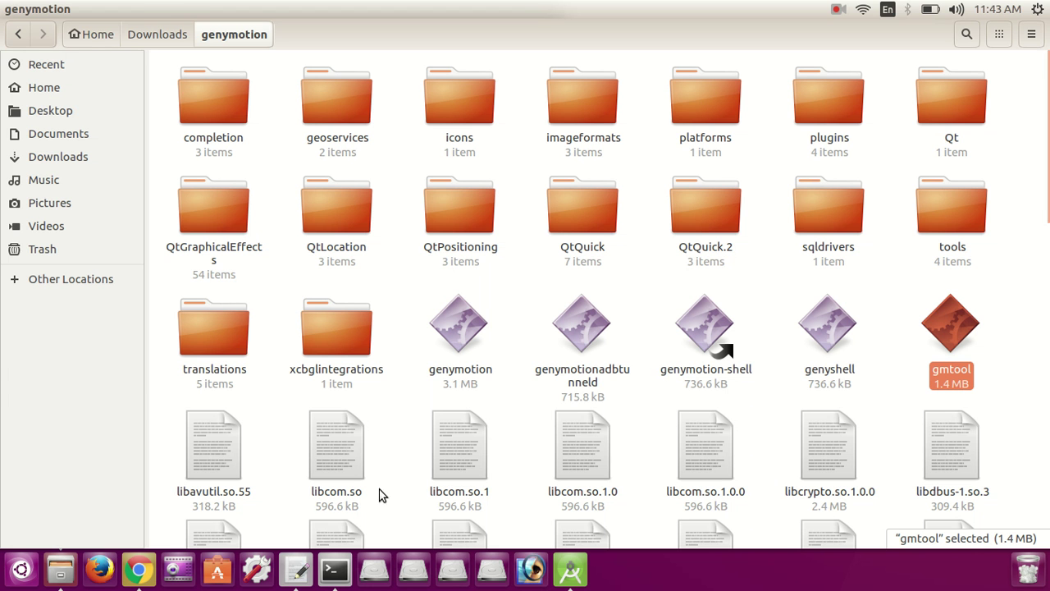
Step: Match genymotion and genymotion-shell against the tools listed in the Terminal install output
click(339, 572)
drag(21, 297, 100, 302)
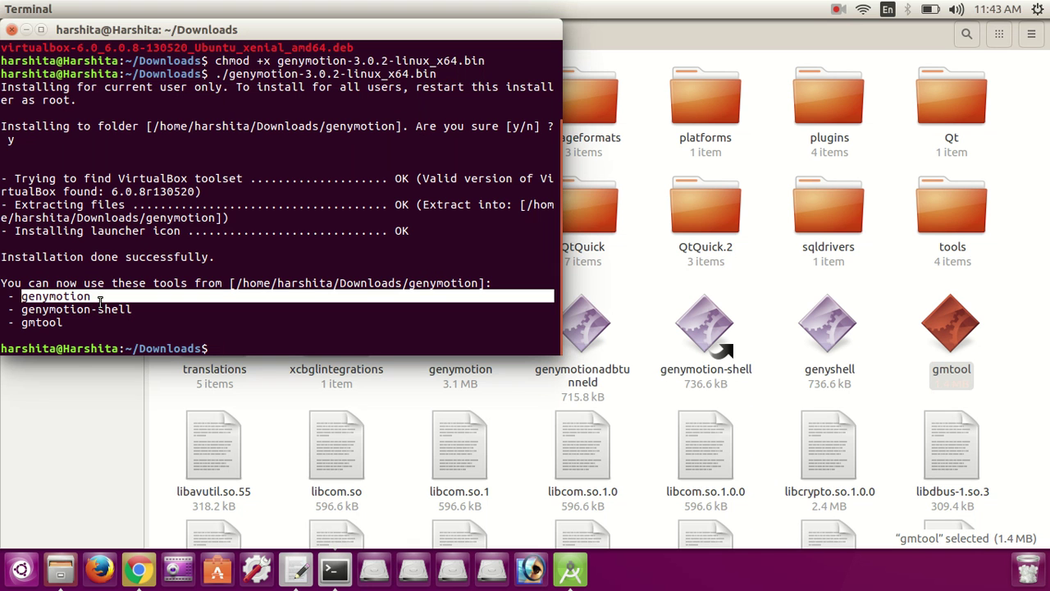
click(539, 344)
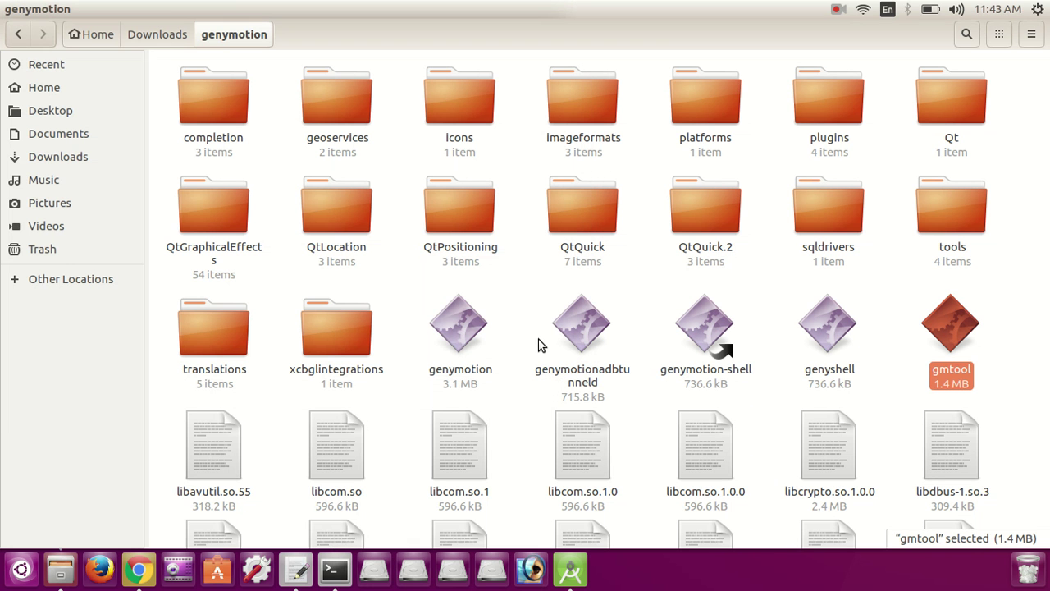
click(436, 326)
key(alt+Tab)
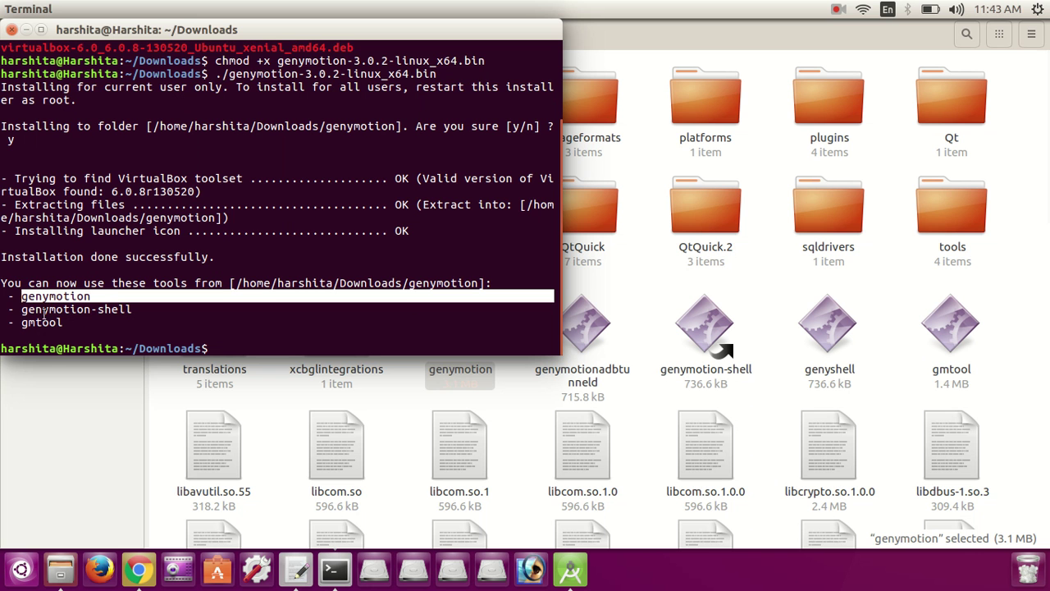
drag(21, 309, 137, 310)
key(alt+Tab)
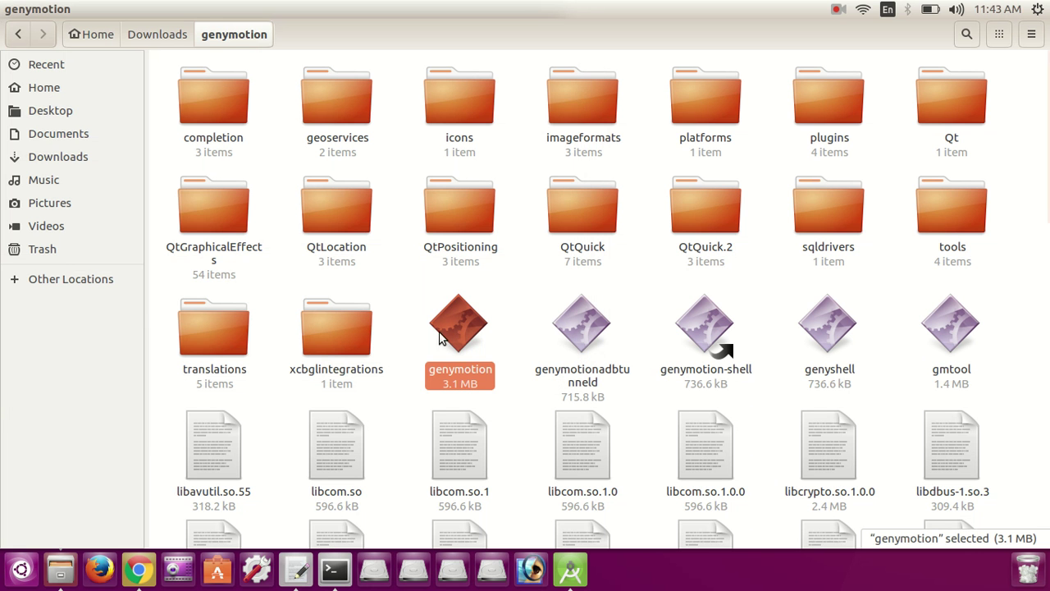
click(733, 355)
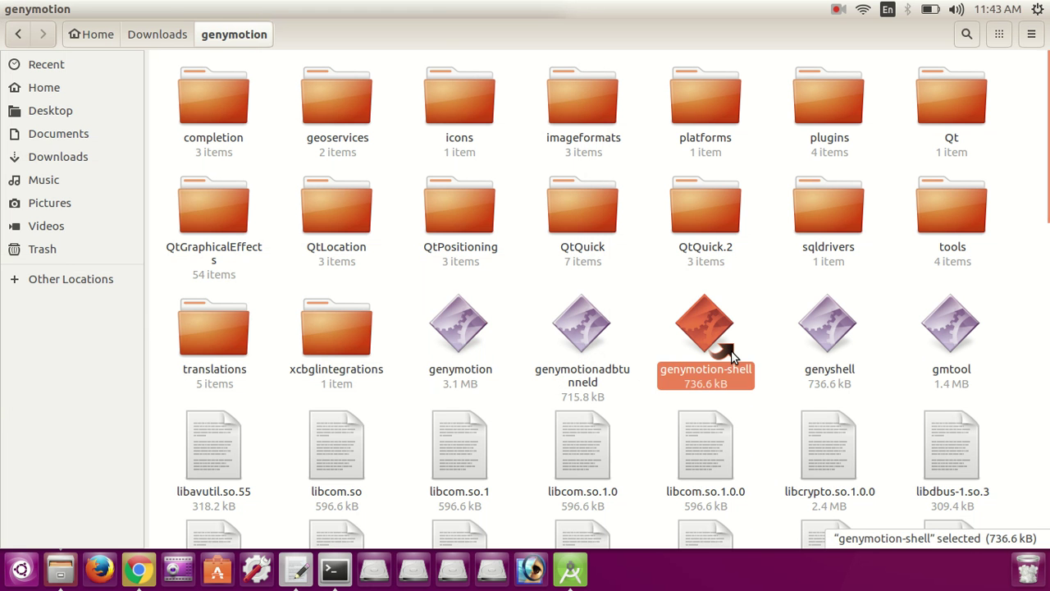
Step: Match gmtool against the install output and highlight the 'Installation done successfully' line
key(alt+Tab)
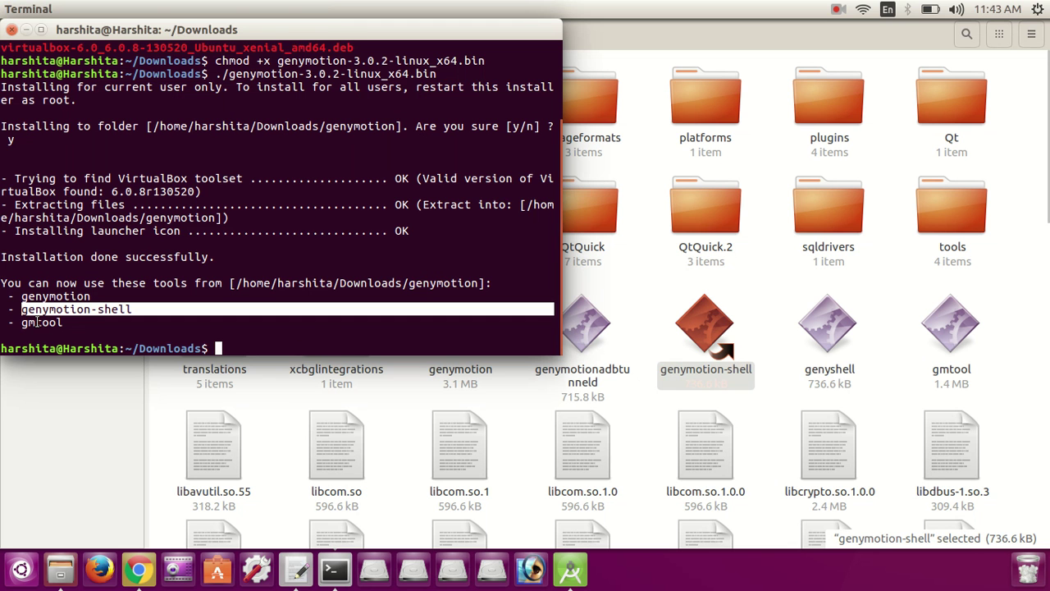
double_click(36, 322)
key(alt+Tab)
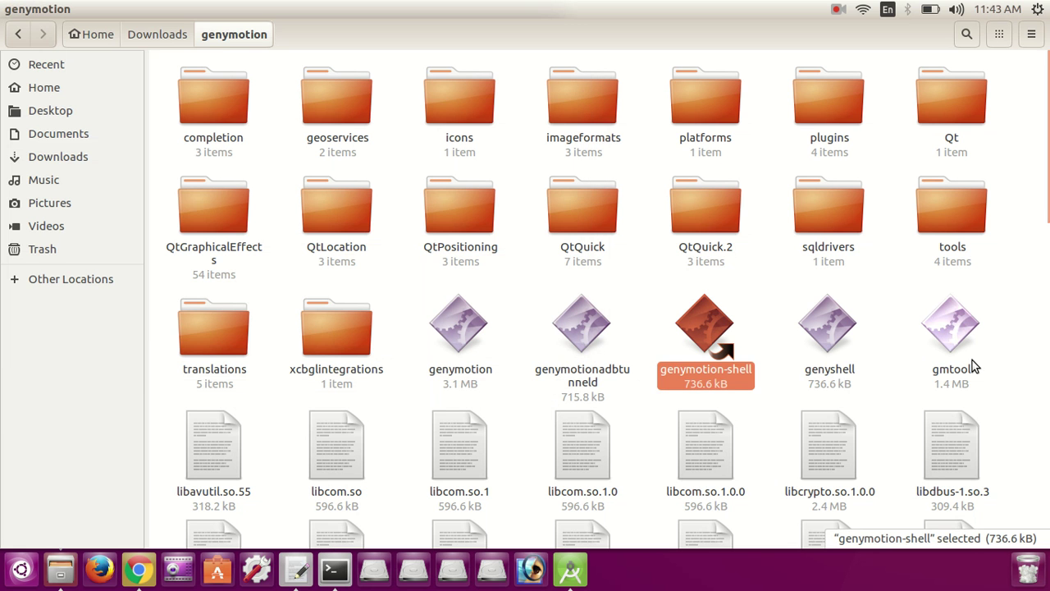
click(956, 356)
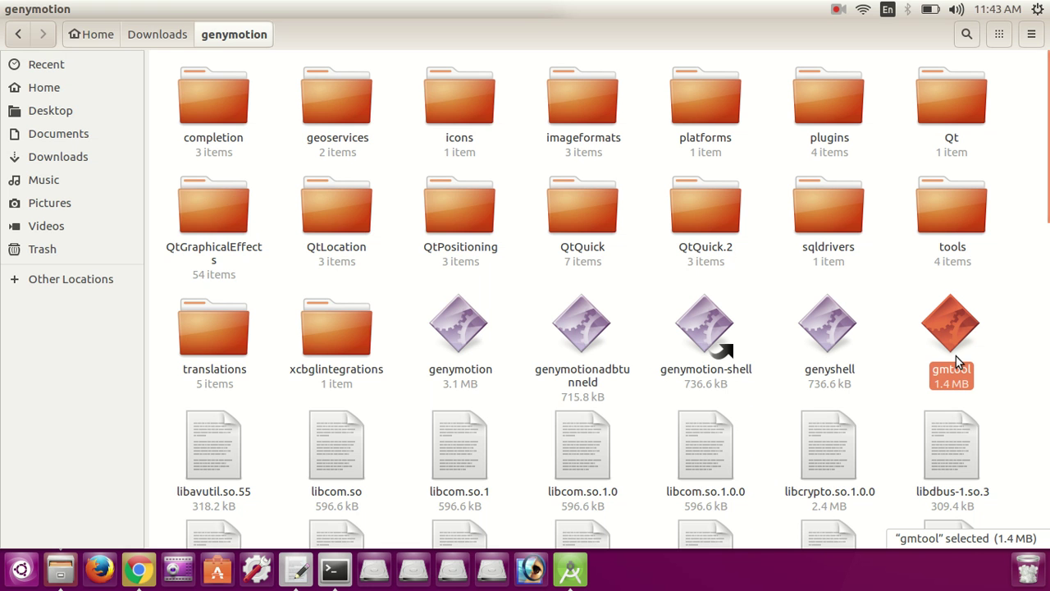
key(alt+Tab)
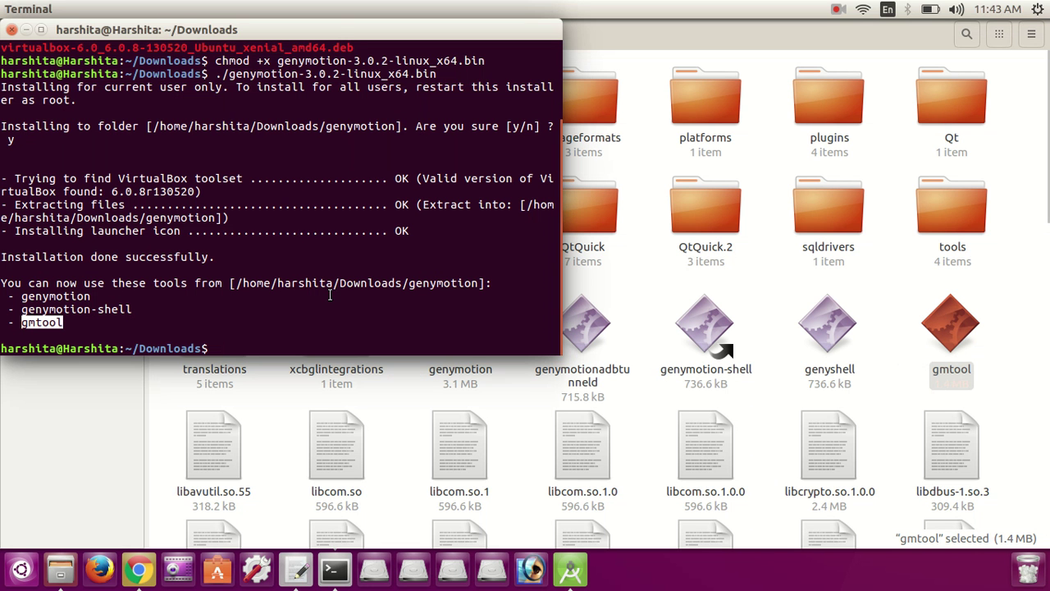
click(223, 256)
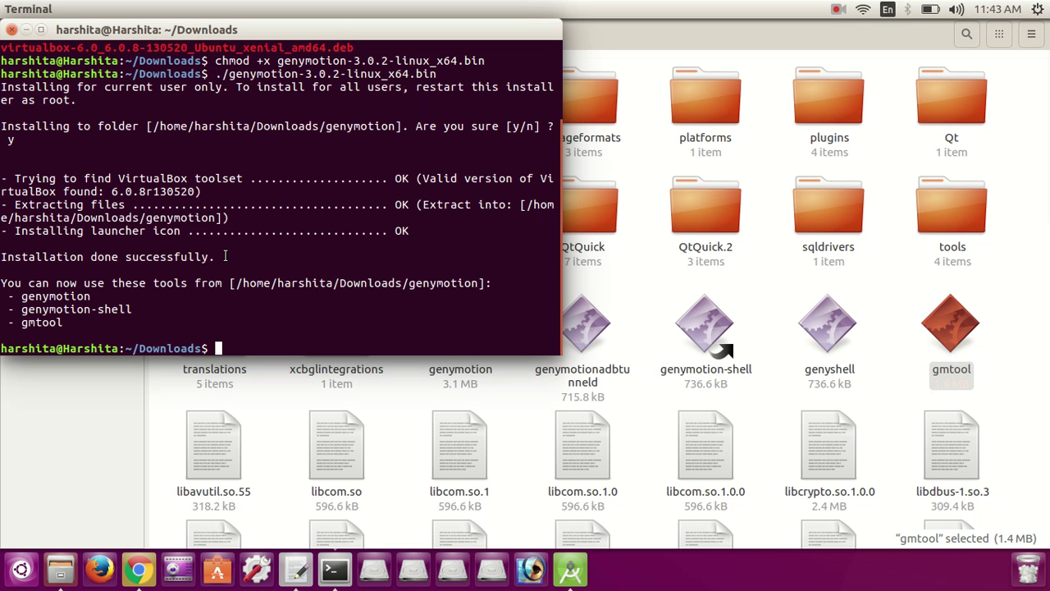
triple_click(224, 256)
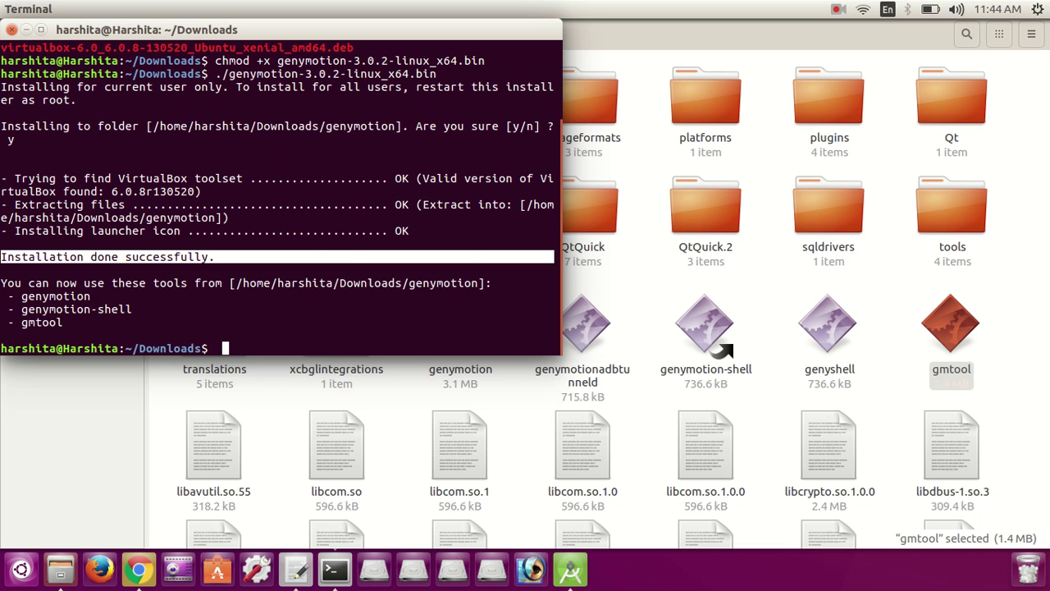
key(alt+Tab)
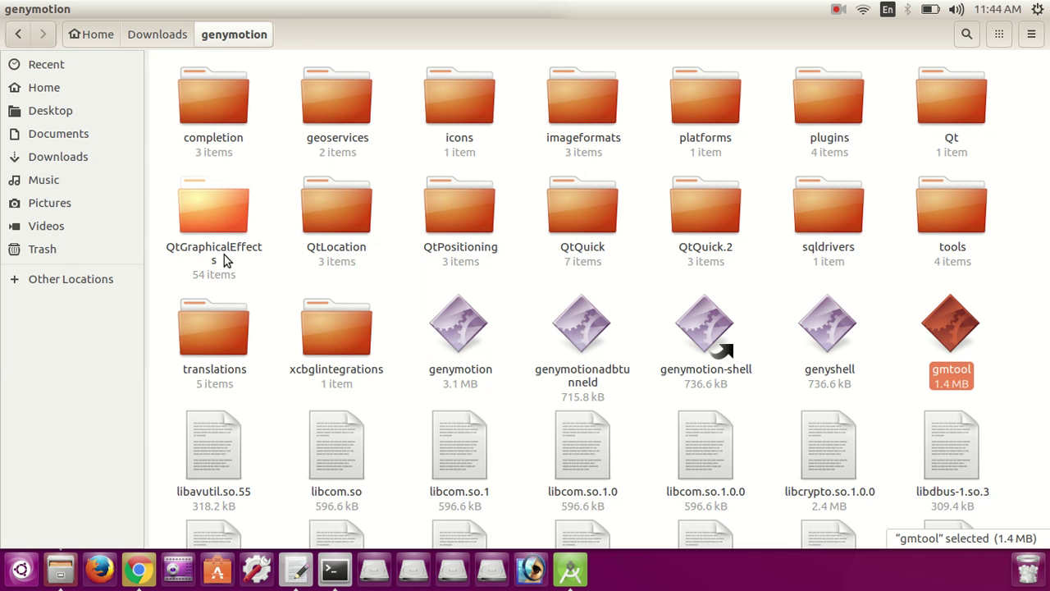
click(462, 313)
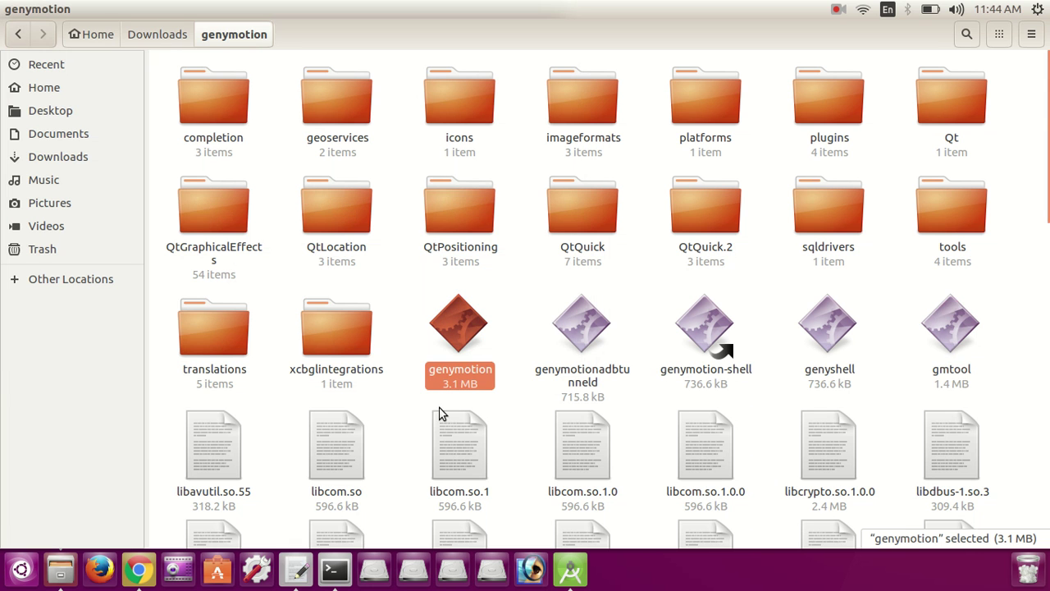
Step: Add the note 'now Double Clik on GenyMotion' below the previous gedit line
click(293, 572)
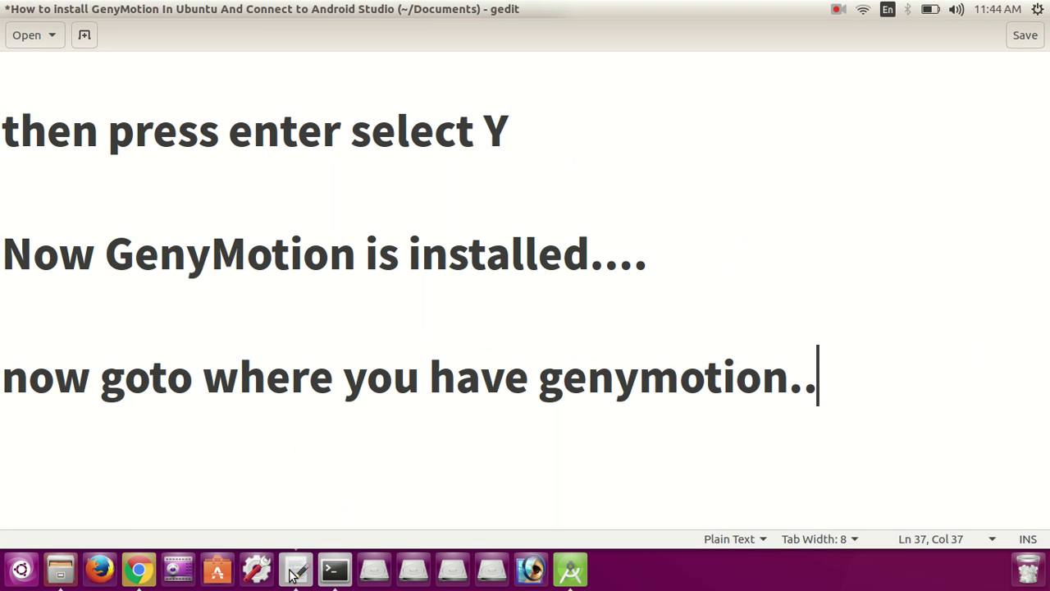
key(Return)
key(Return)
key(Return)
text(now Doubl)
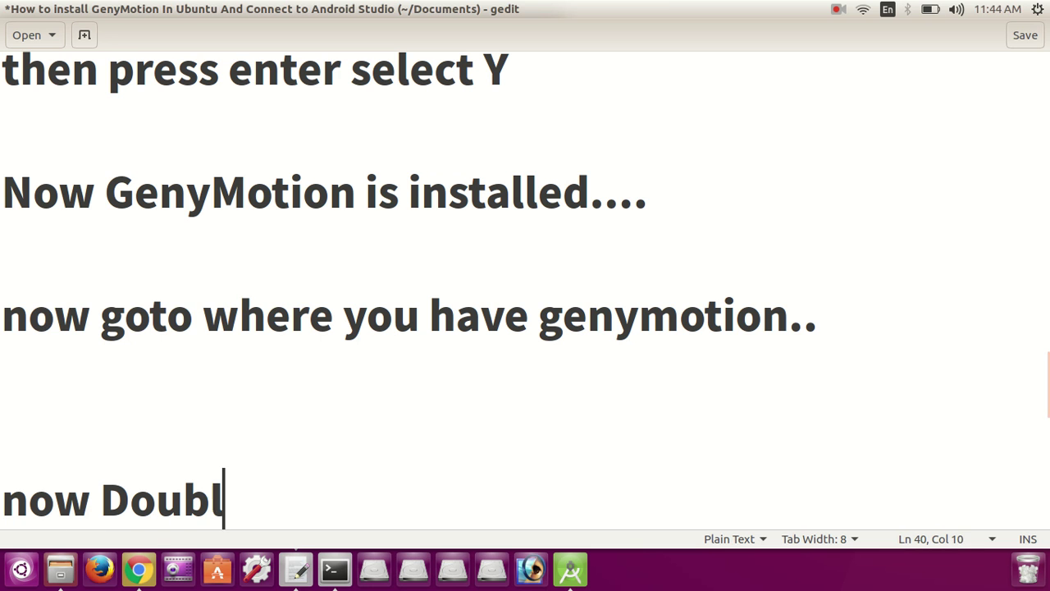
text(e Clik on )
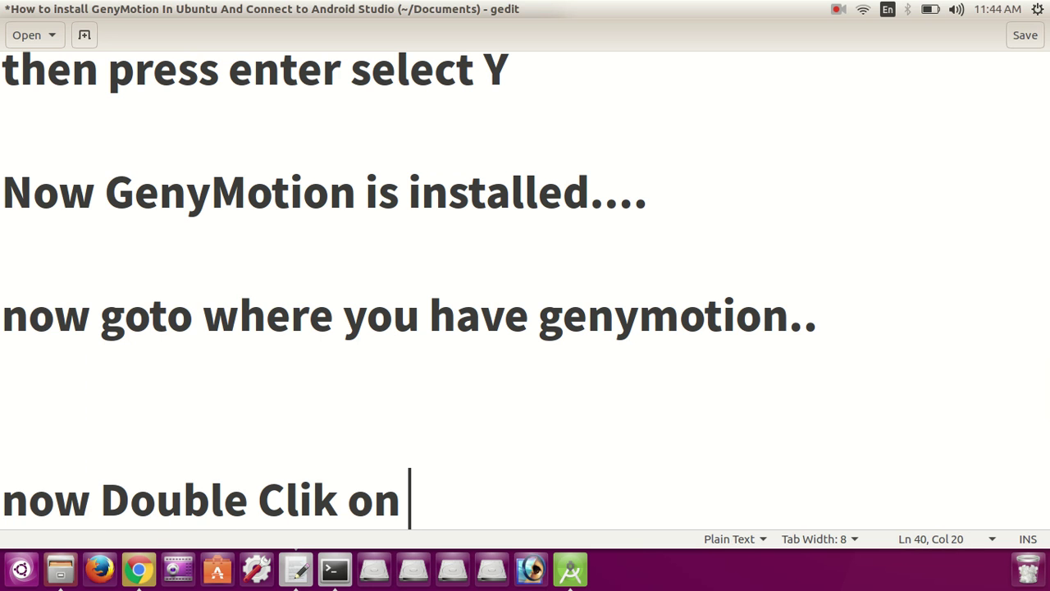
text(GenyMo)
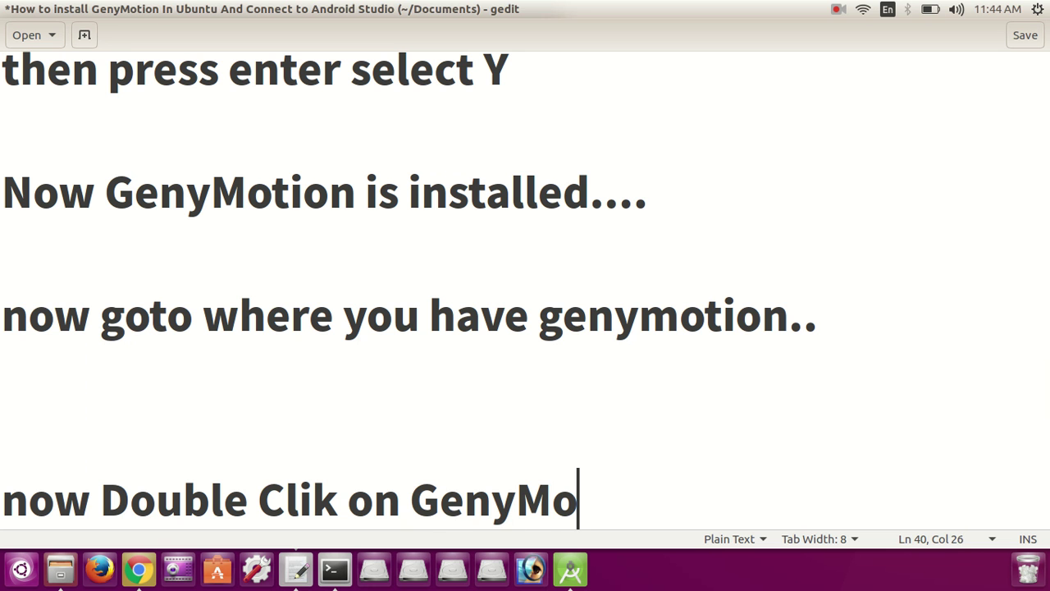
text(tion)
Step: Launch the genymotion executable and sign in with the account username and password
key(alt+Tab)
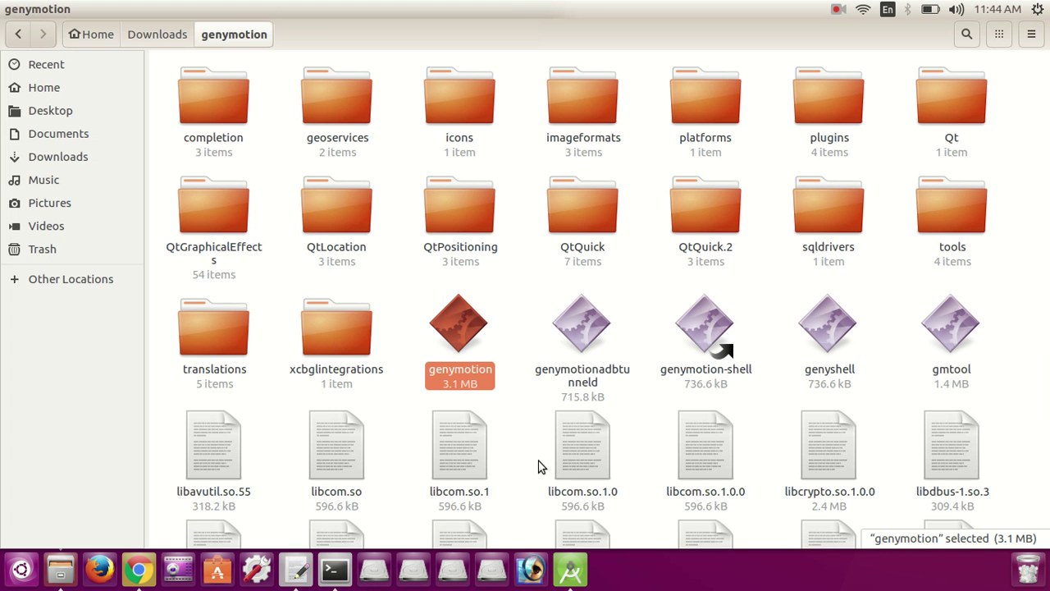
double_click(459, 320)
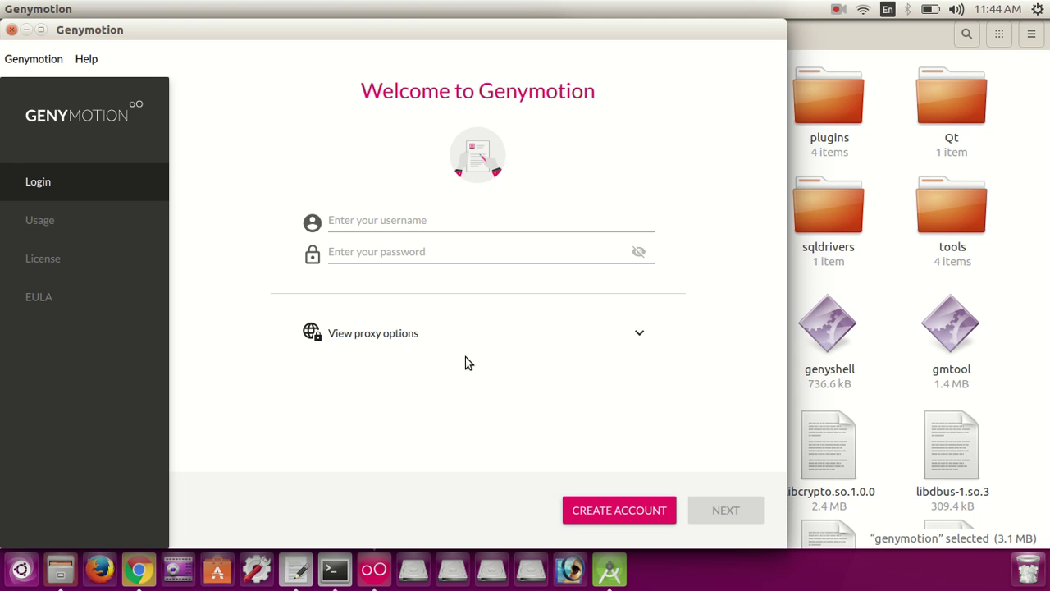
click(447, 221)
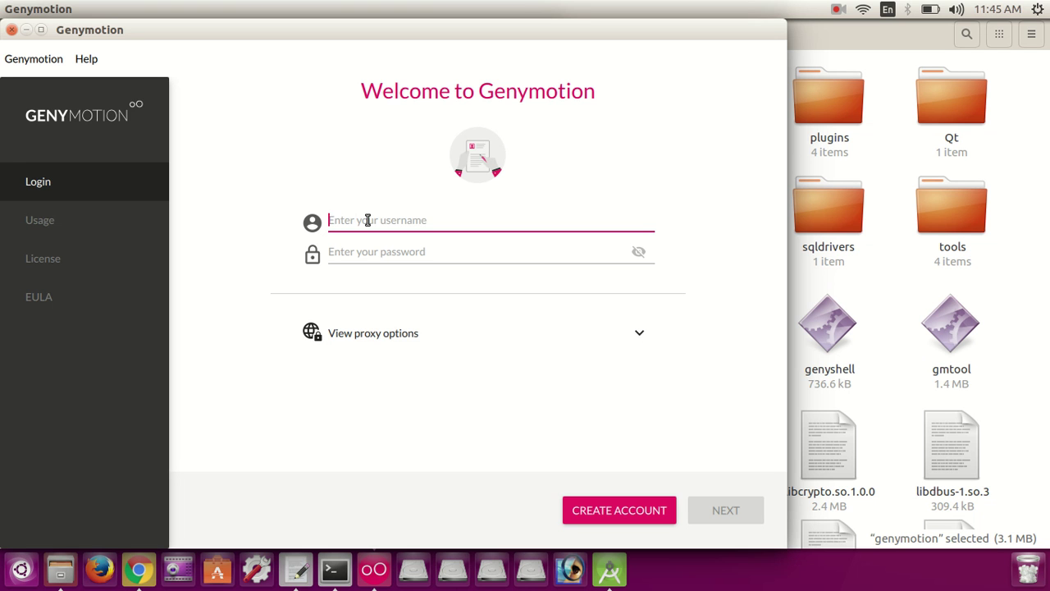
key(Tab)
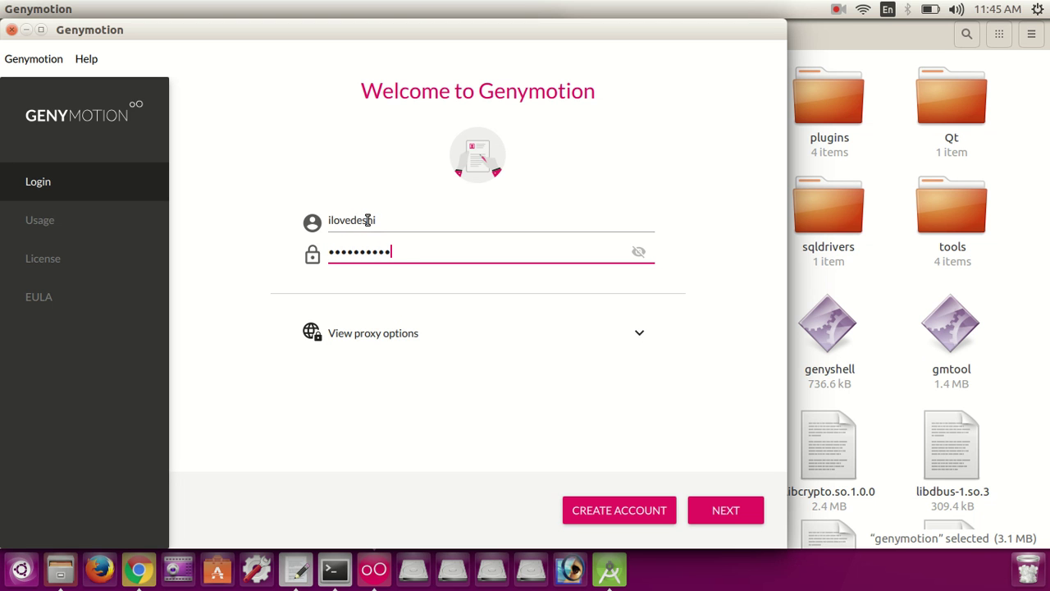
click(719, 514)
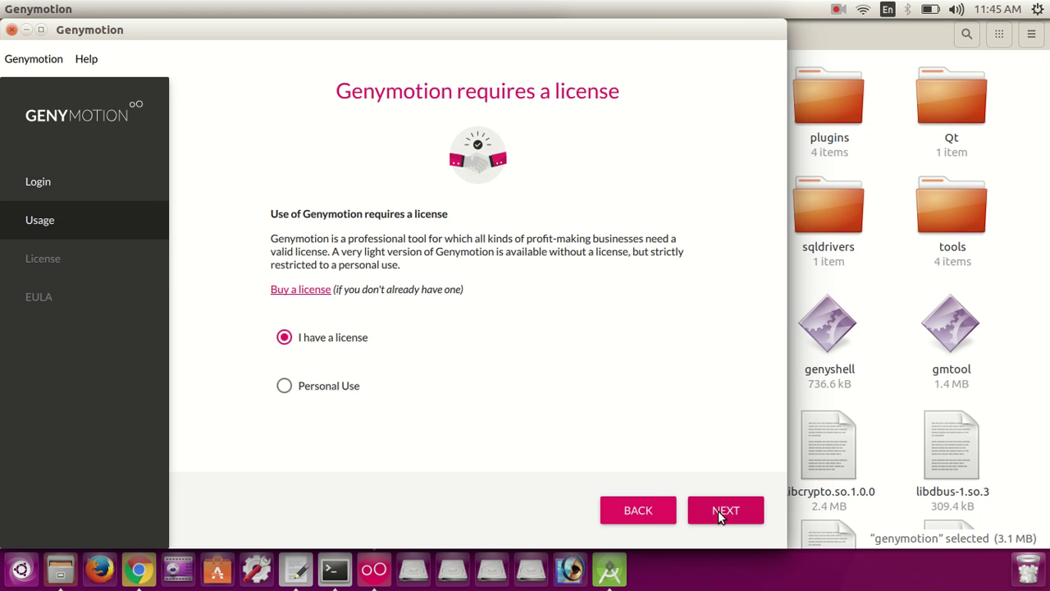
Step: Choose Personal Use and accept the end user licence agreement to finish setup
click(301, 394)
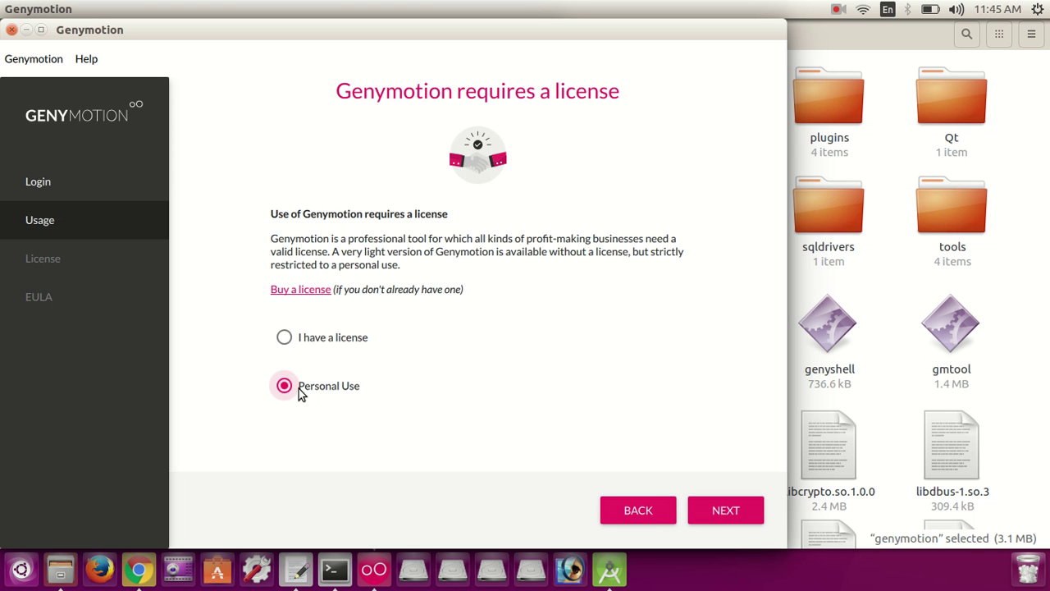
click(726, 511)
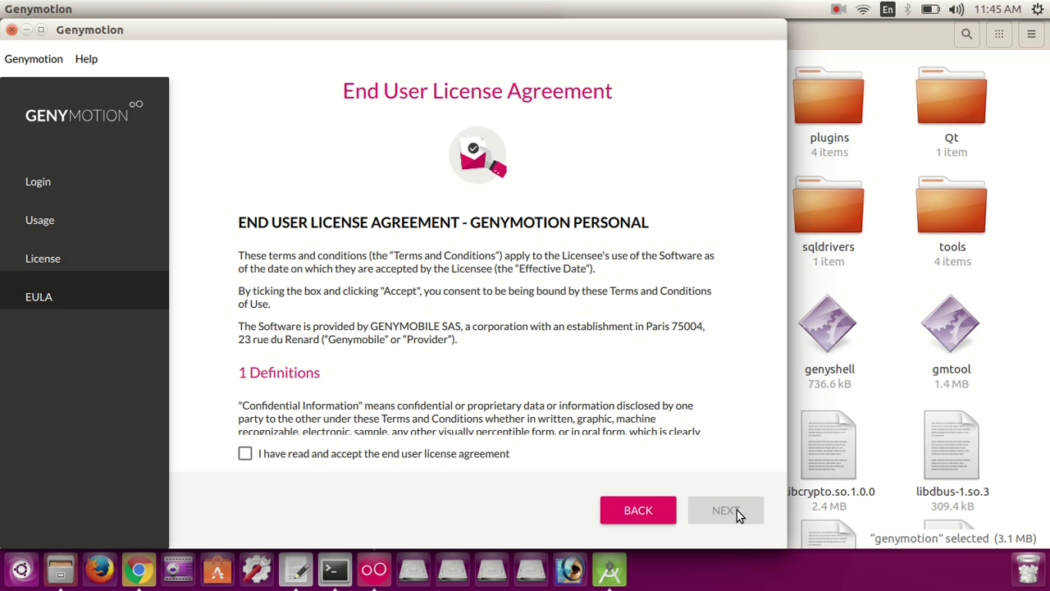
click(246, 455)
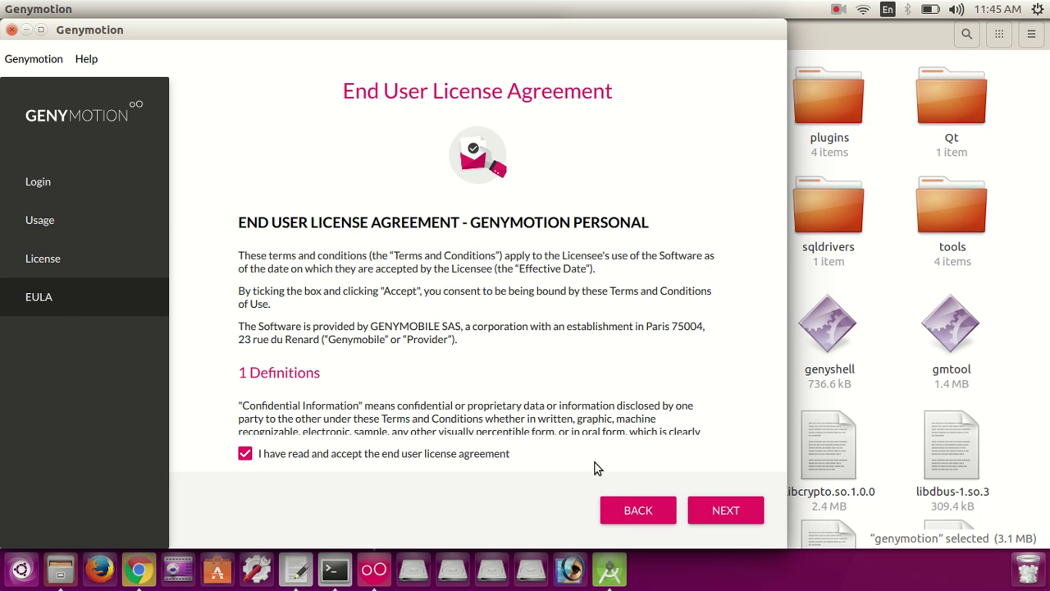
click(717, 520)
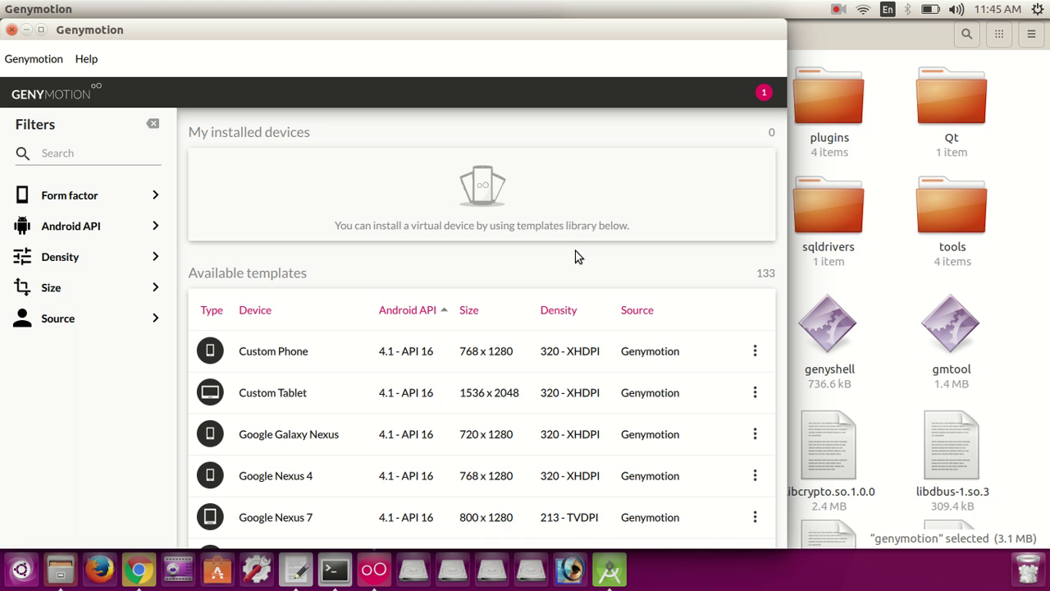
Step: Maximize Genymotion, sort templates by Android API, and scroll to Samsung Galaxy S7 (6.0 - API 23)
click(41, 30)
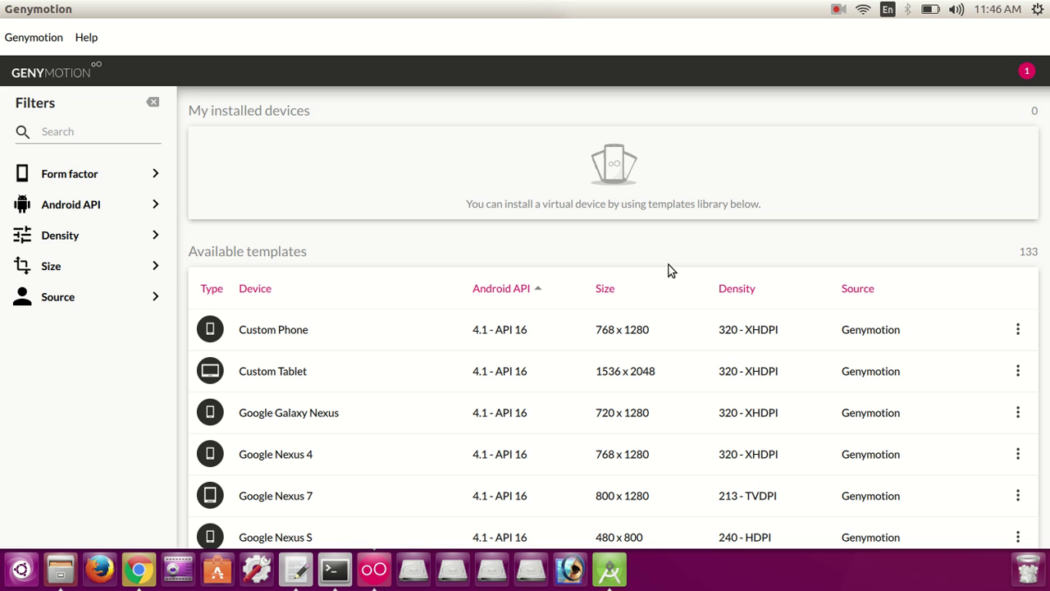
click(536, 296)
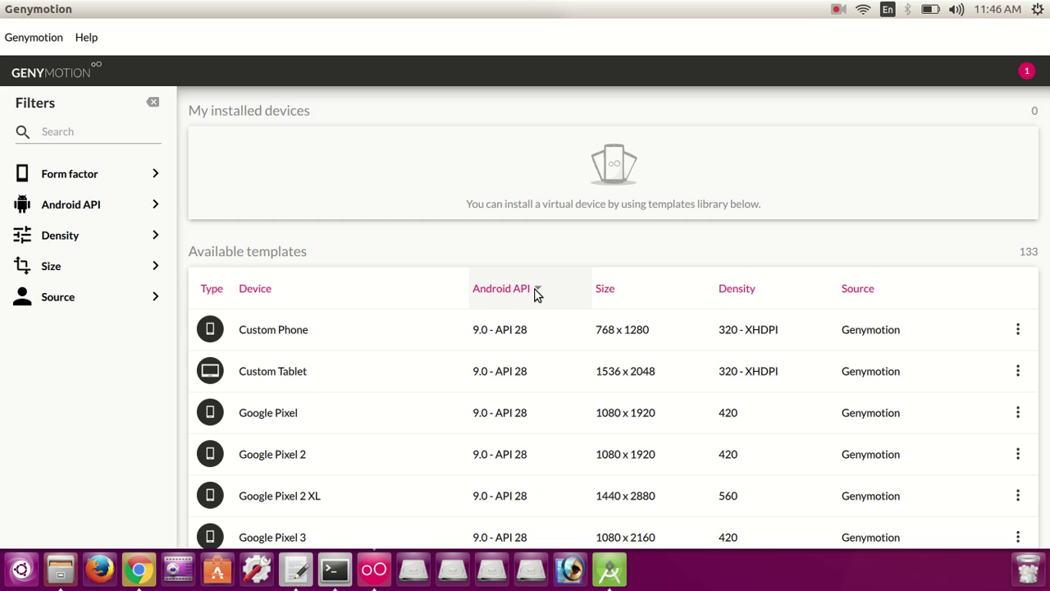
click(536, 296)
click(536, 294)
click(536, 293)
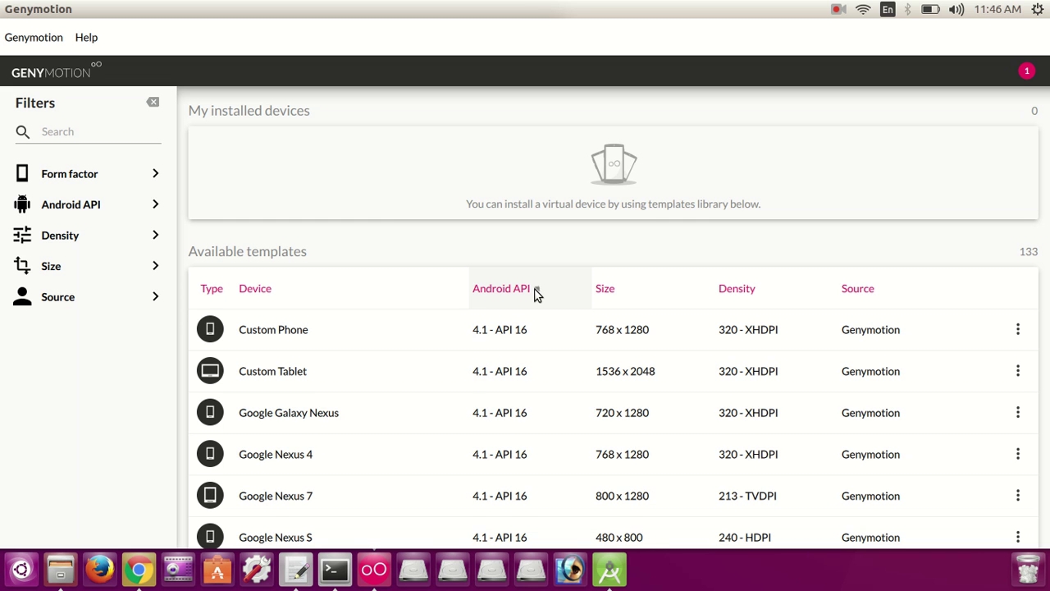
click(536, 294)
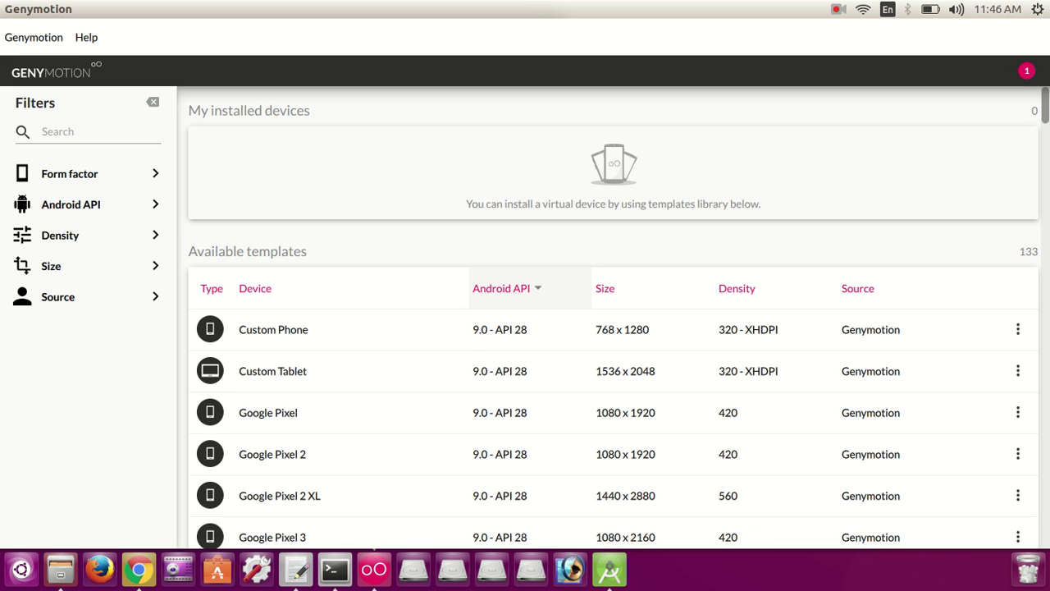
drag(1046, 103, 1046, 178)
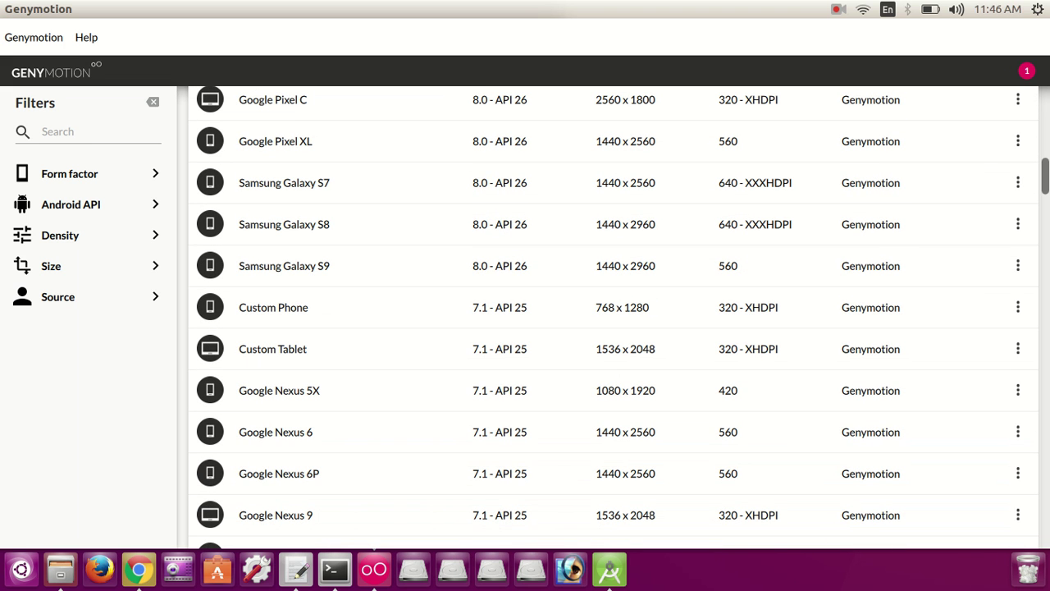
drag(1046, 178, 1046, 260)
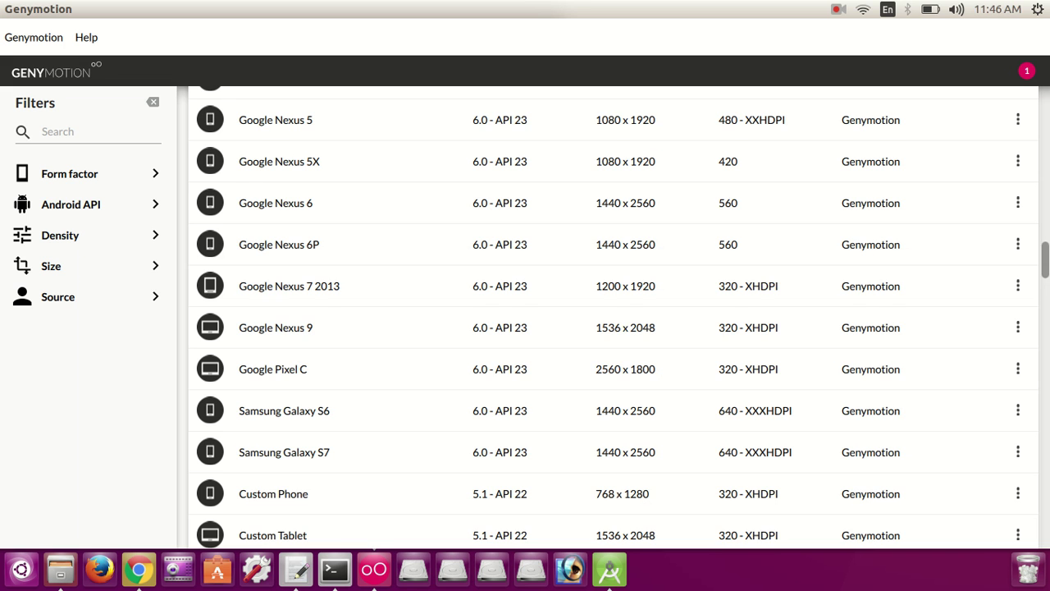
scroll(613, 317, down, 4)
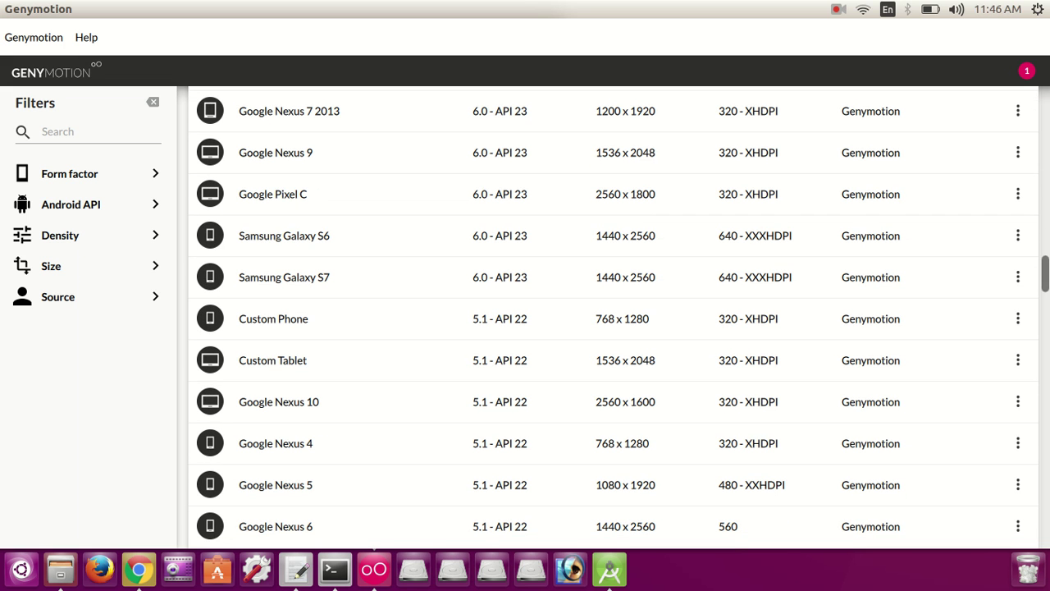
scroll(614, 317, up, 1)
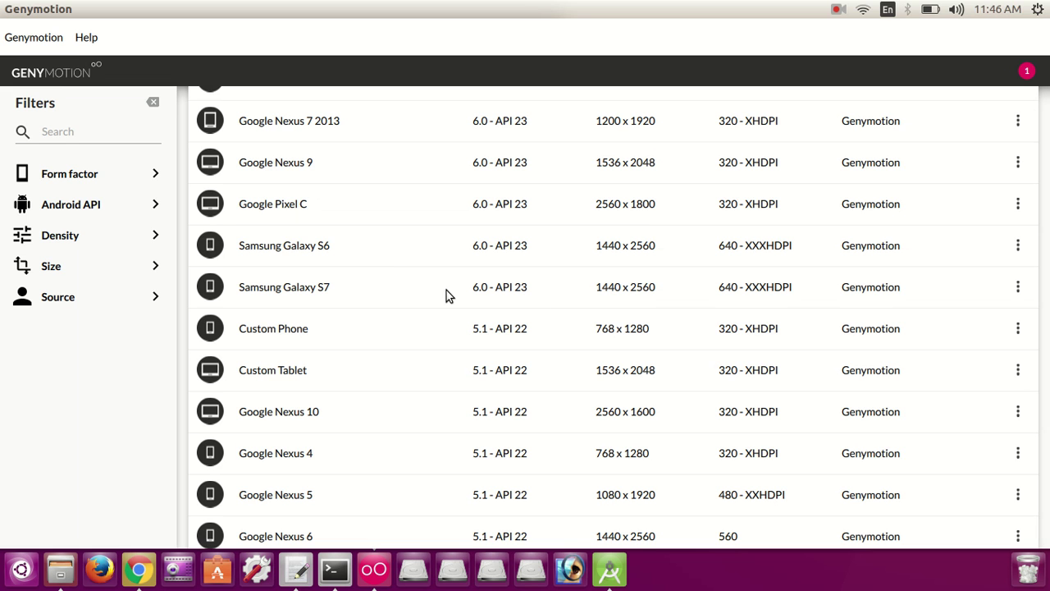
Step: Install the Samsung Galaxy S7 template, keeping its default name and Android 6.0
click(285, 293)
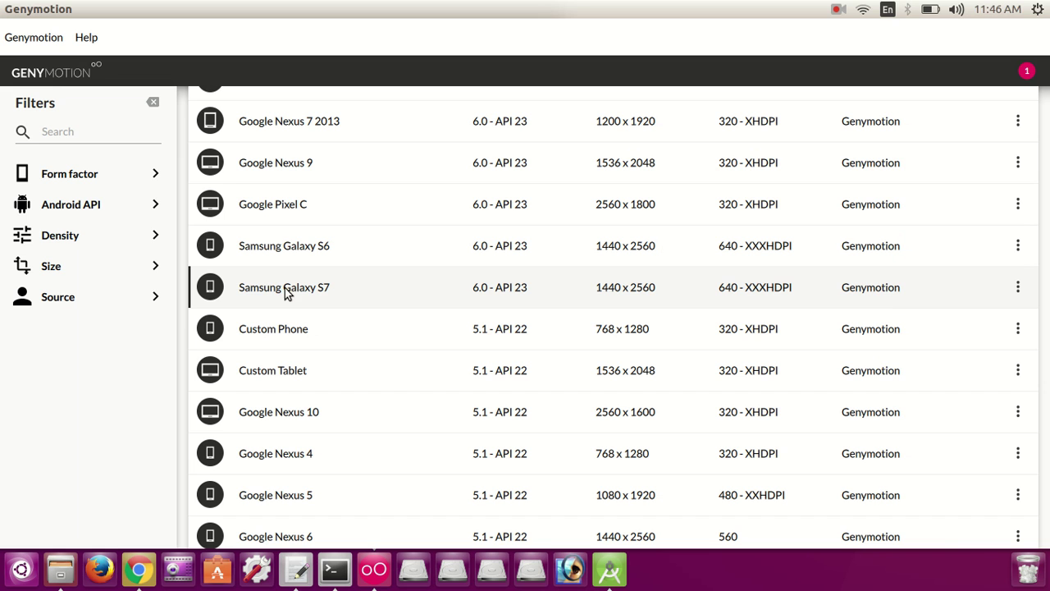
click(1017, 288)
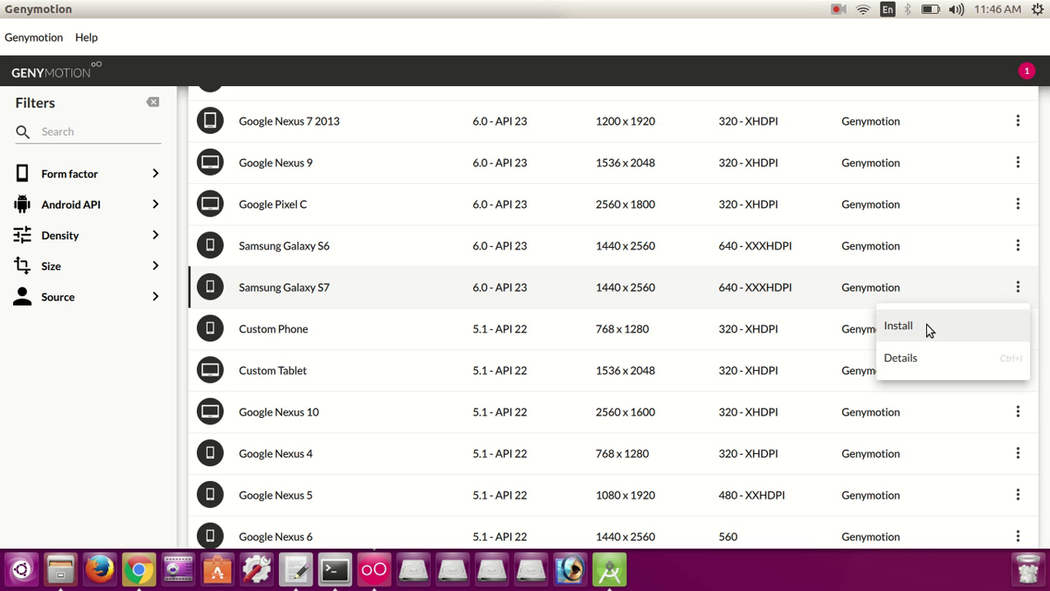
click(928, 327)
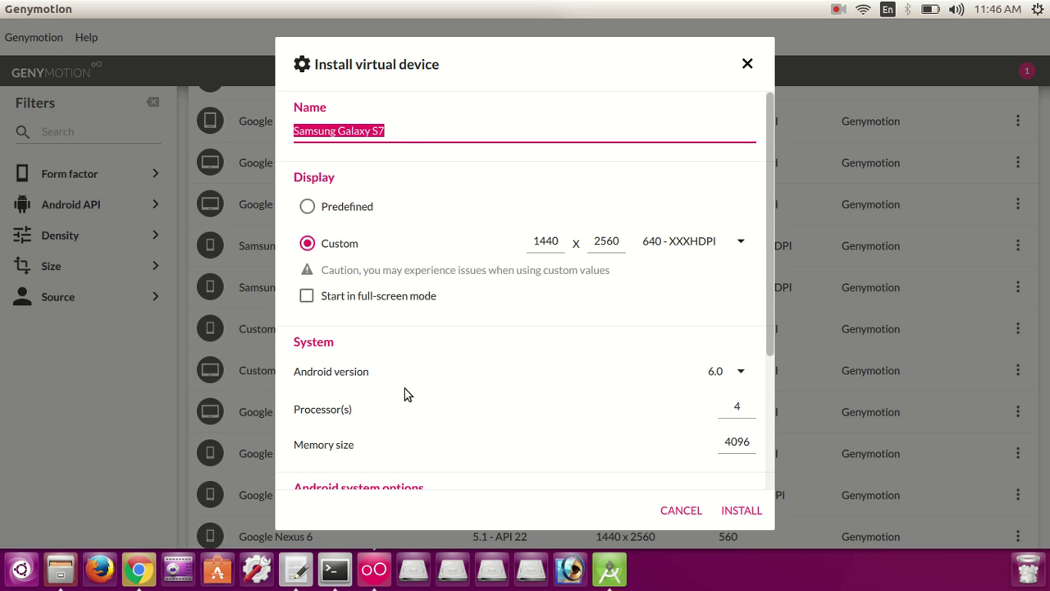
click(400, 124)
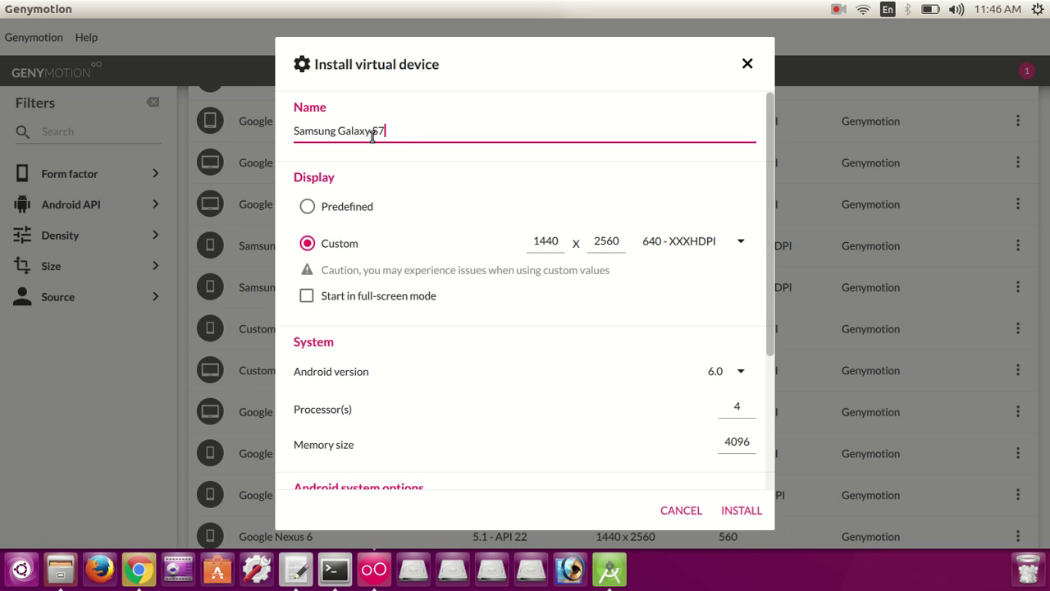
click(740, 376)
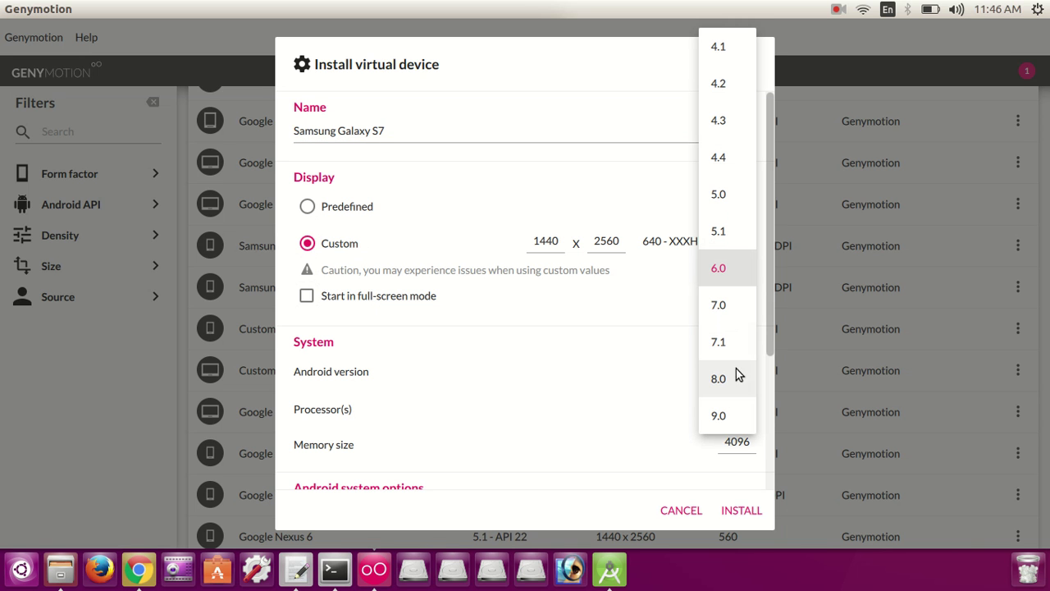
click(613, 395)
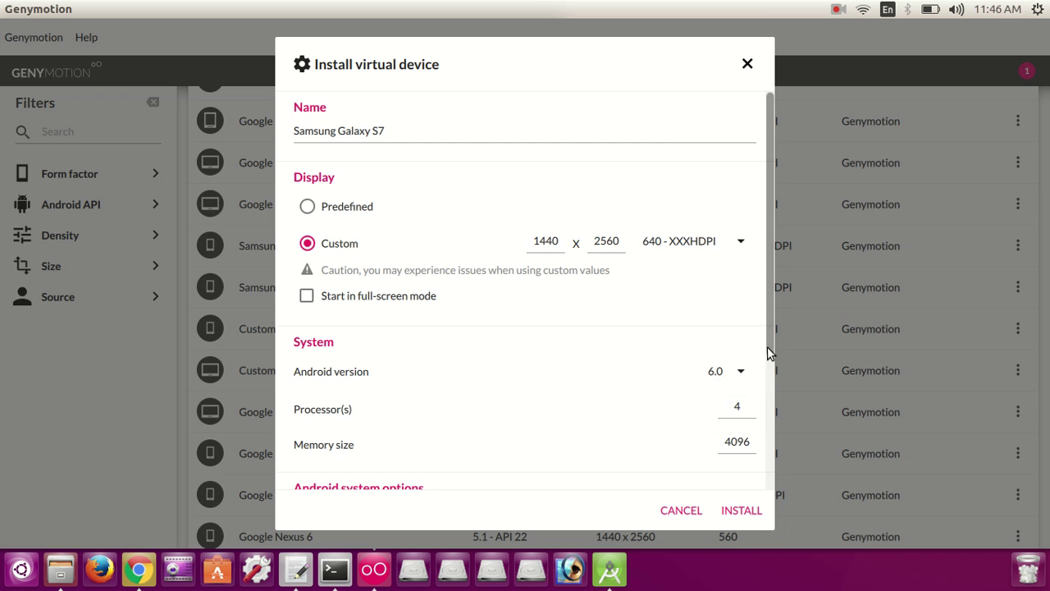
drag(769, 336, 774, 415)
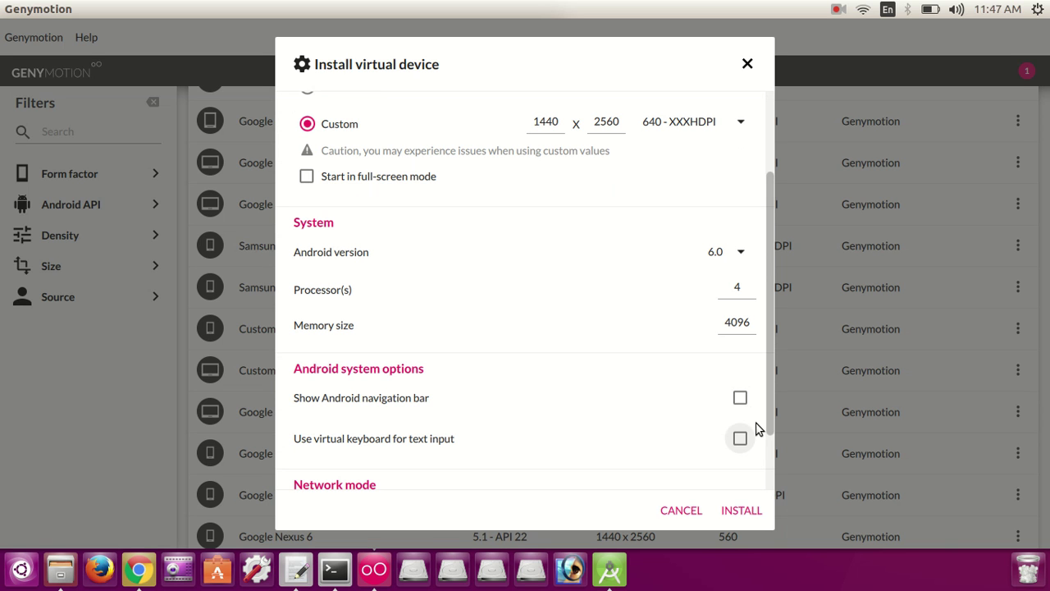
drag(769, 419, 770, 496)
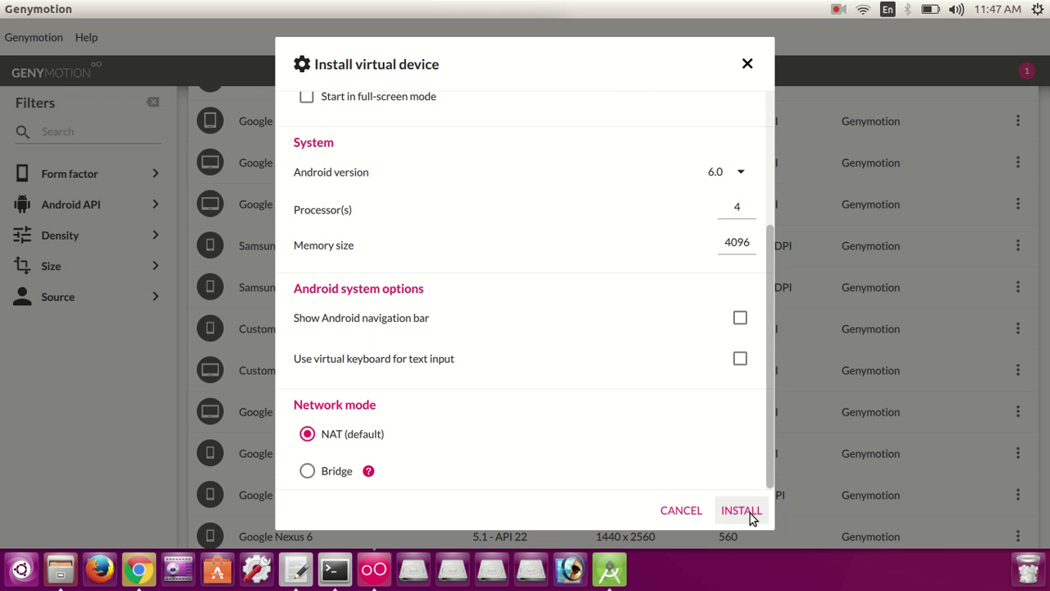
click(742, 511)
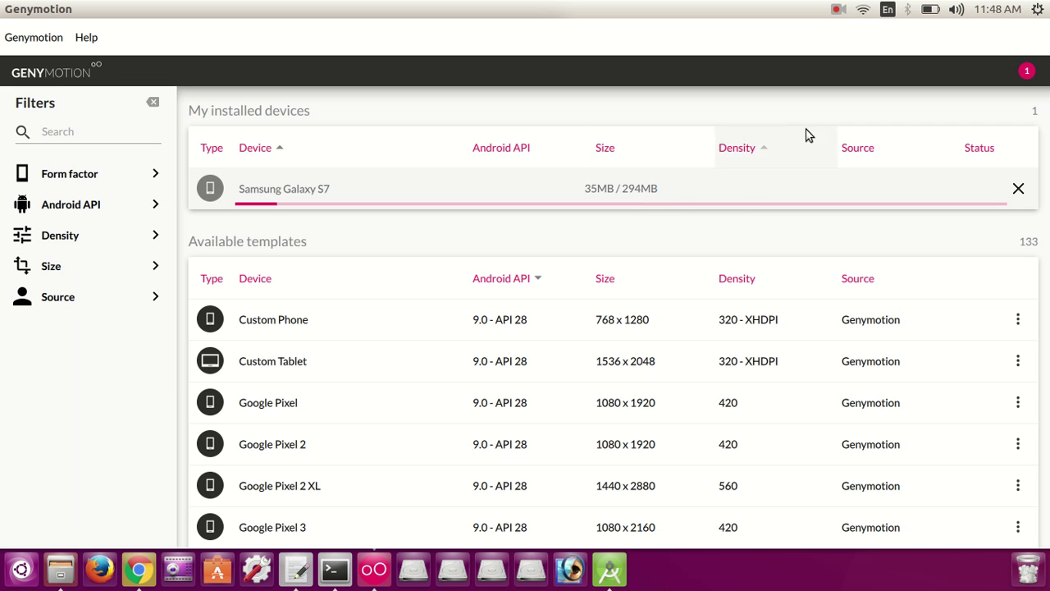
Step: Wait for the Galaxy S7 download, operating the top panel menu meanwhile
click(837, 10)
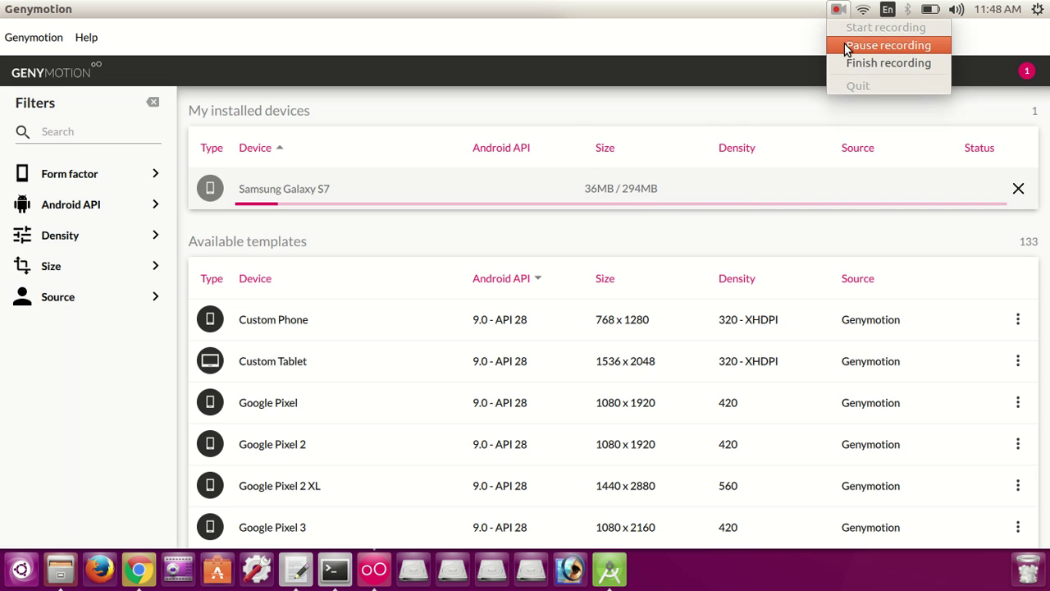
click(889, 46)
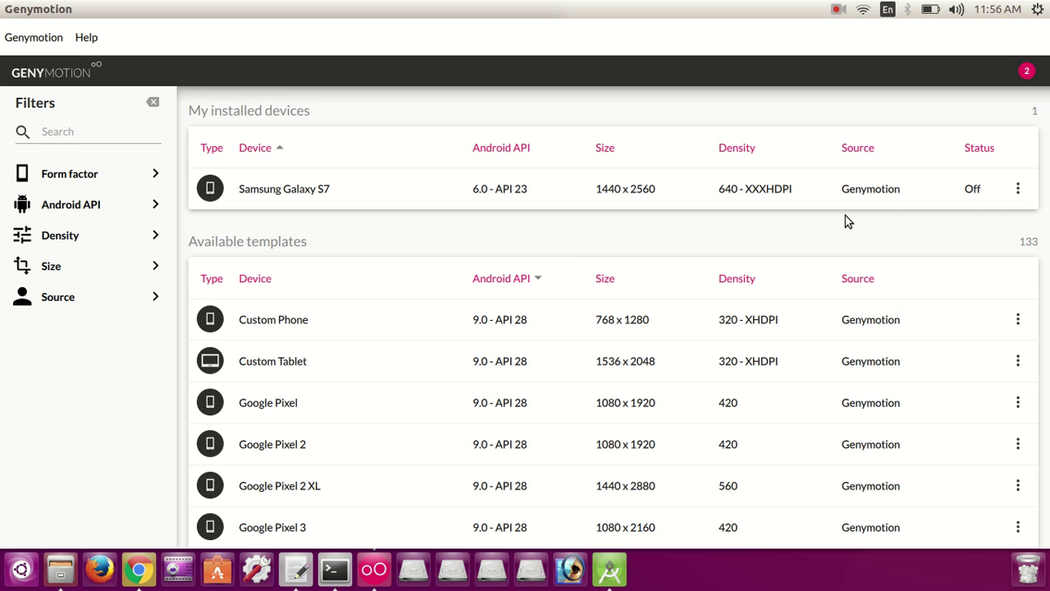
Step: Start the installed Samsung Galaxy S7 (6.0 - API 23) from its actions menu
click(1017, 190)
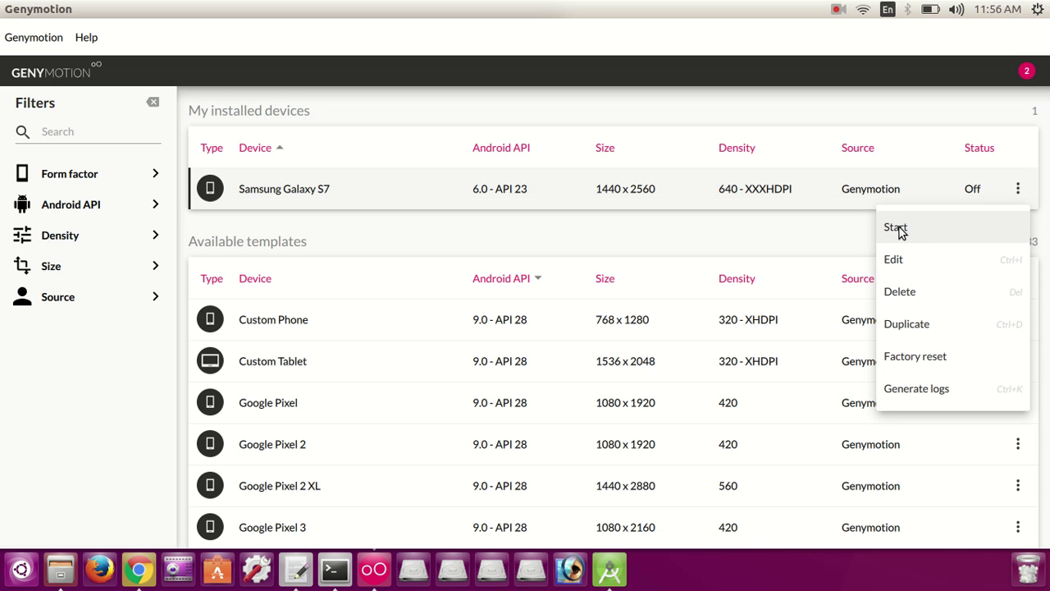
click(898, 231)
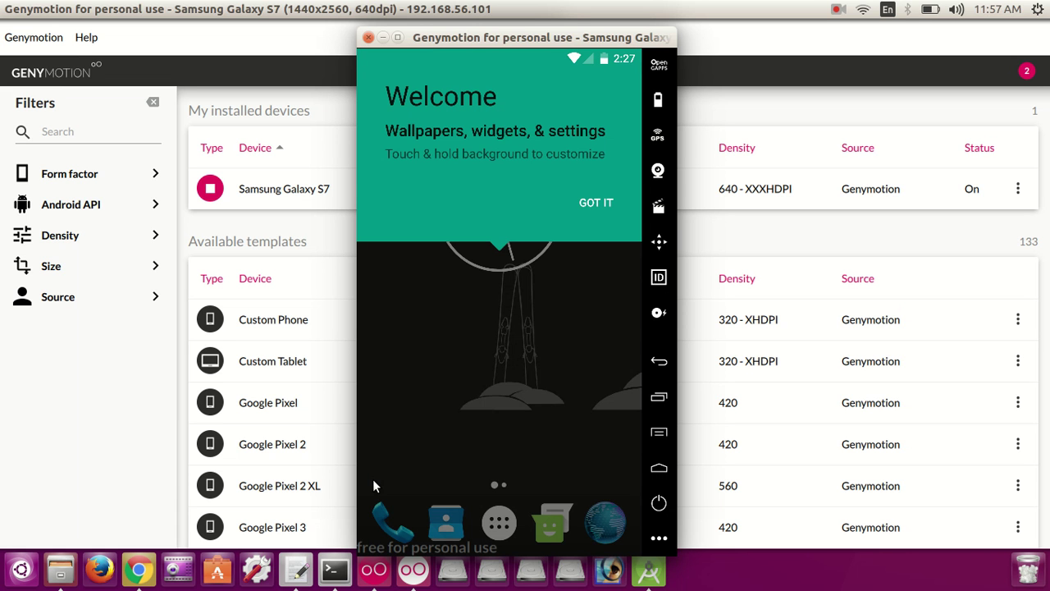
Step: Dismiss the Android welcome tip, scroll the Galaxy S7 app drawer, then close the emulator and return to gedit
click(606, 203)
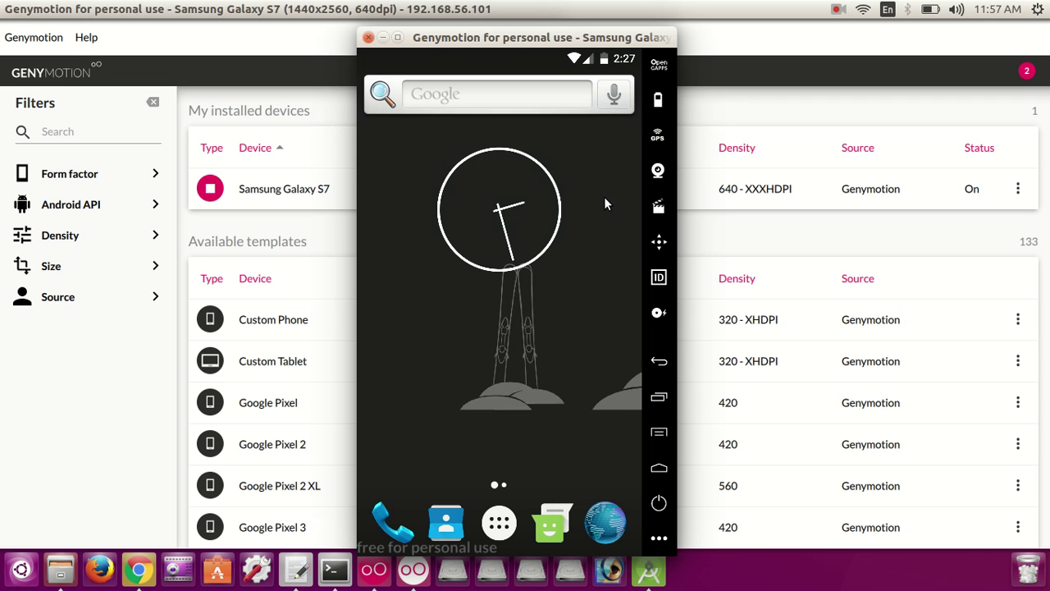
click(501, 523)
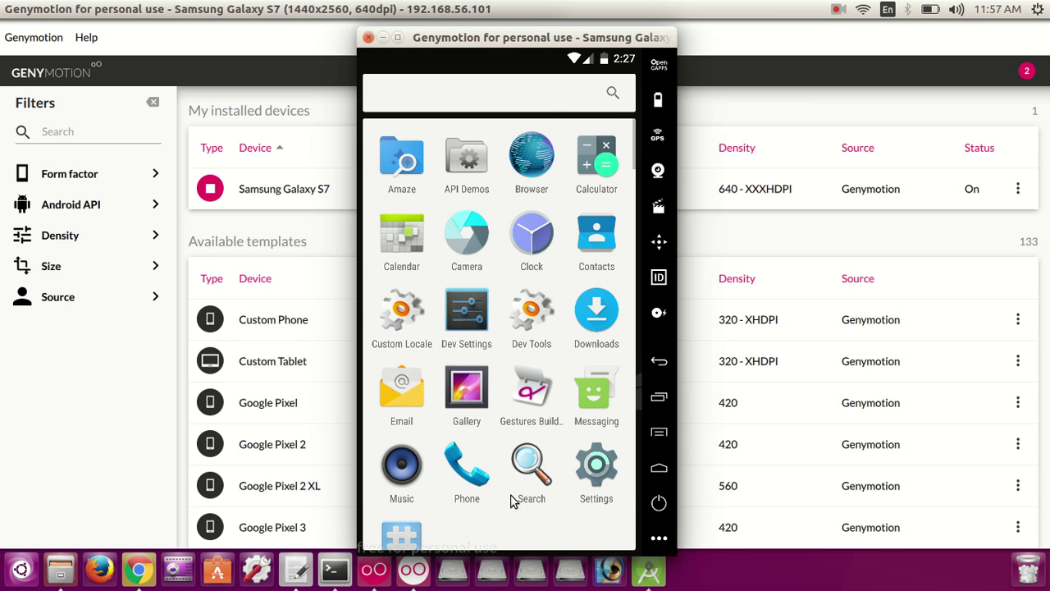
drag(511, 500, 551, 192)
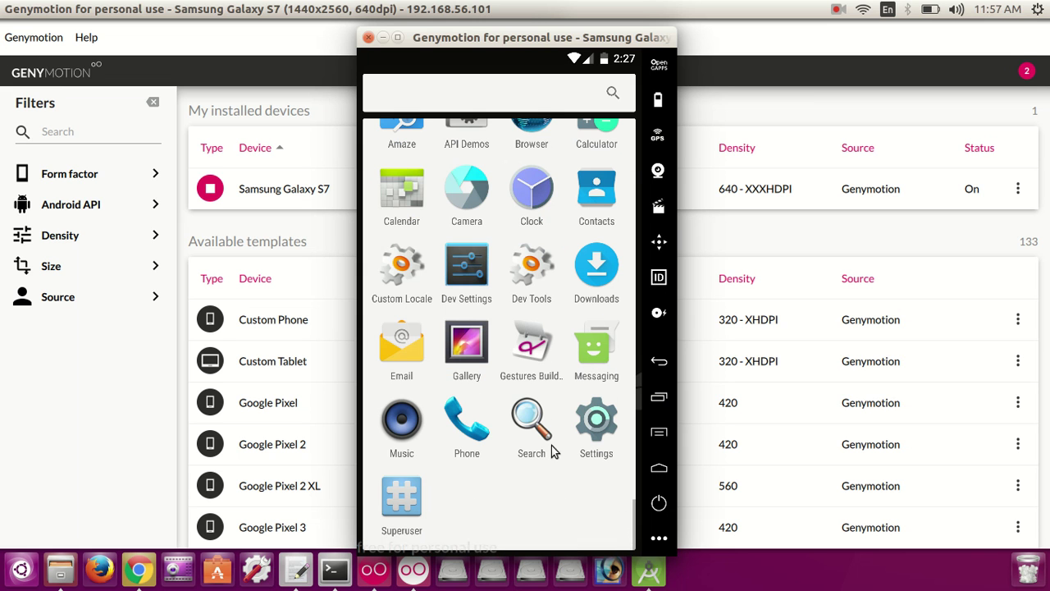
scroll(593, 234, up, 2)
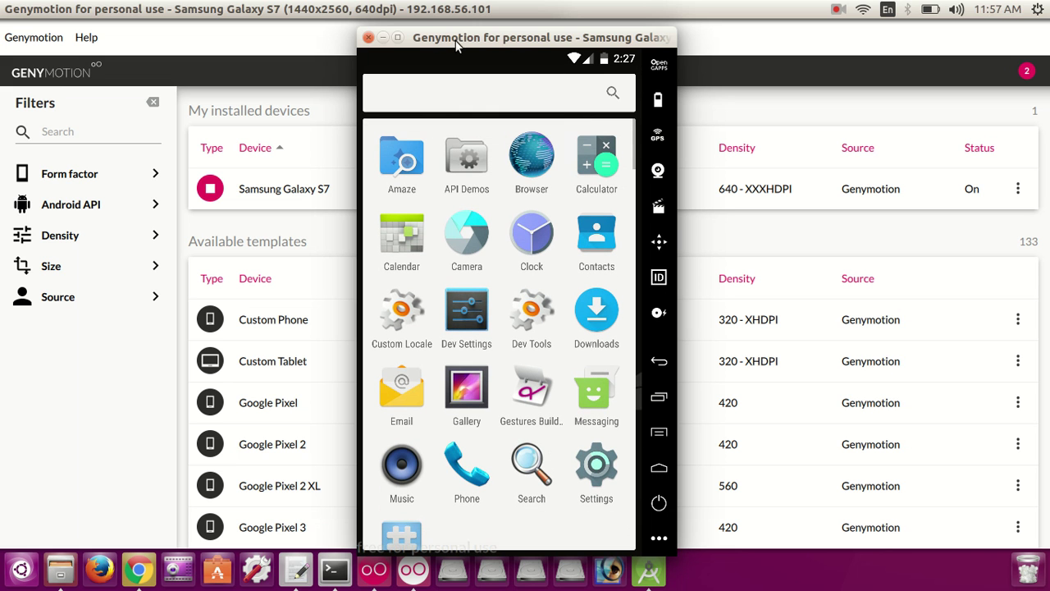
click(368, 39)
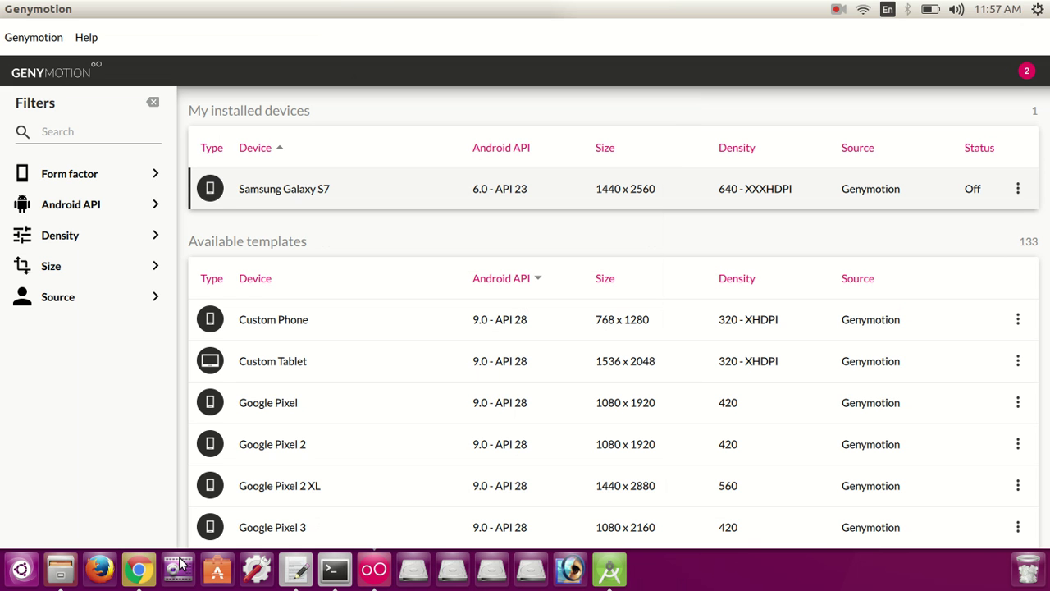
click(297, 572)
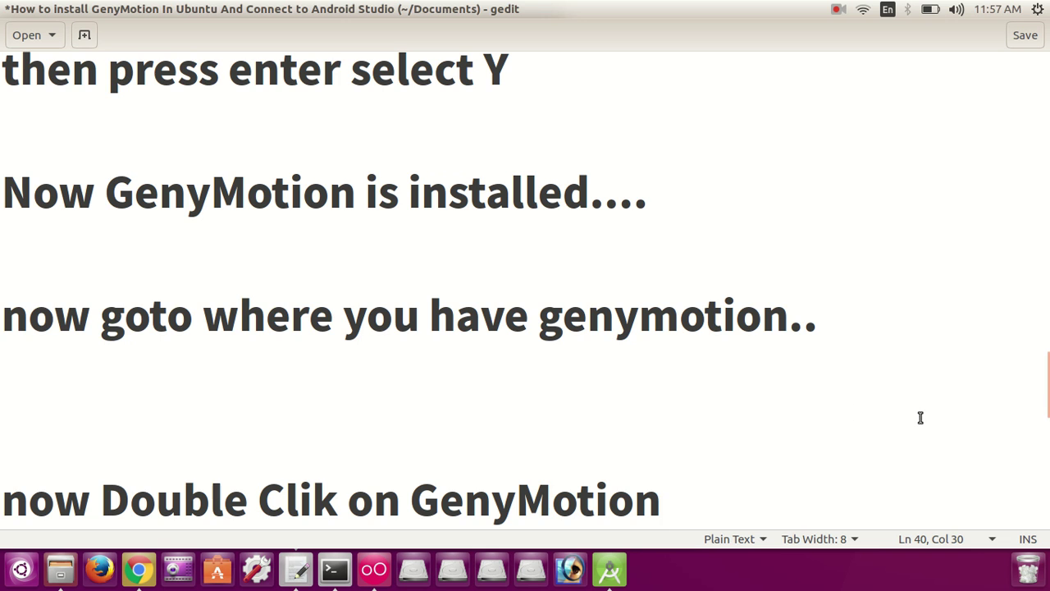
Step: Add blank lines after the last note, trying and undoing a paste over 'GenyMotion'
key(Return)
key(Return)
key(Return)
key(Return)
key(Return)
key(Return)
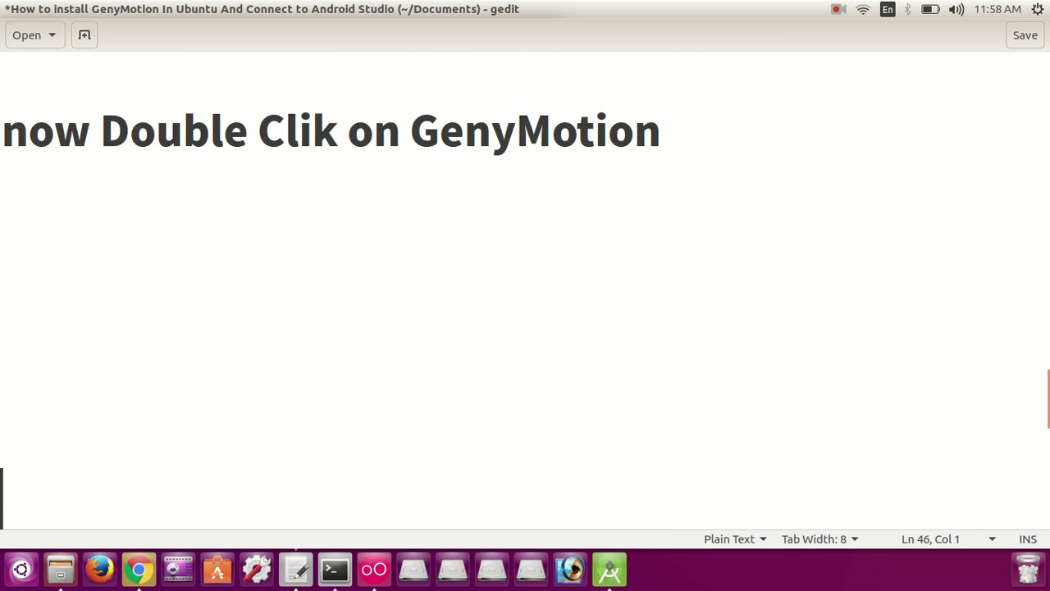
key(Up)
key(Up)
key(Up)
key(Up)
key(Up)
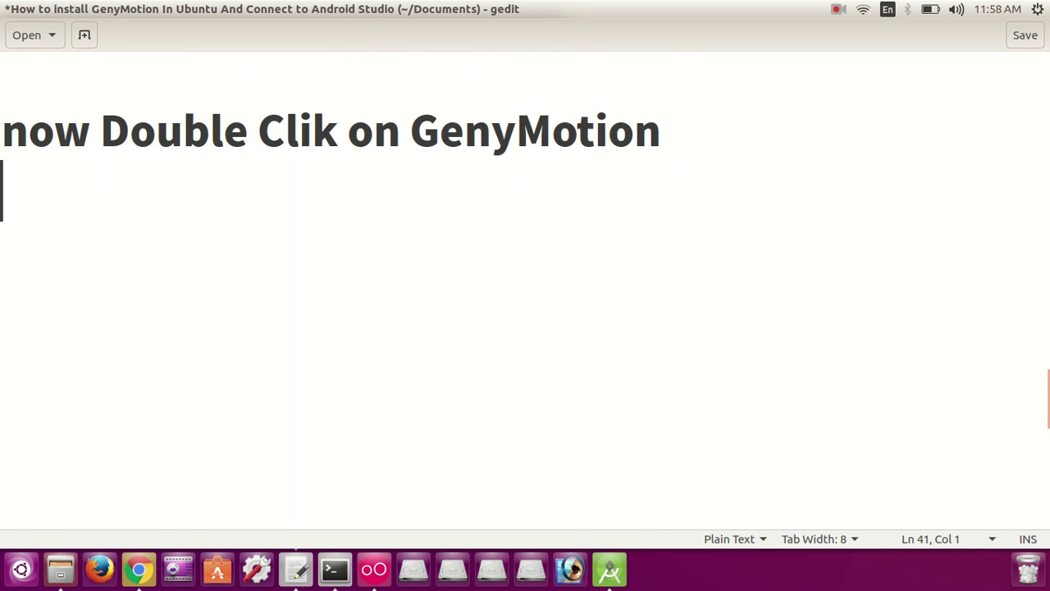
double_click(517, 137)
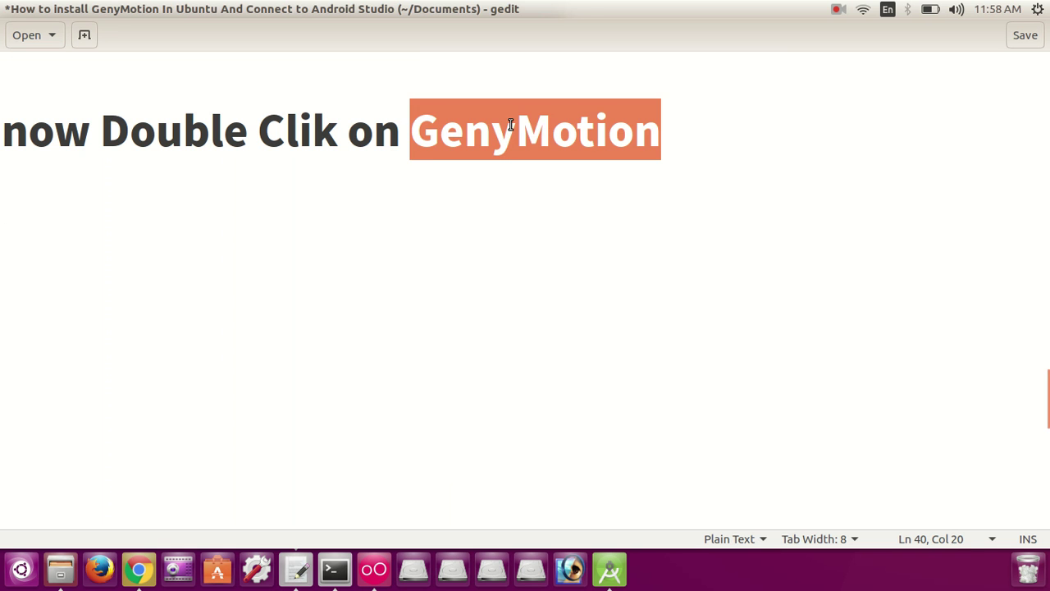
text(genymotion-3.0.2-linux_x64.bin)
key(ctrl+z)
click(661, 129)
Step: Add the note line 'Nowconfigure GenyMotion with Android Studio...' below the previous note
key(Return)
key(Return)
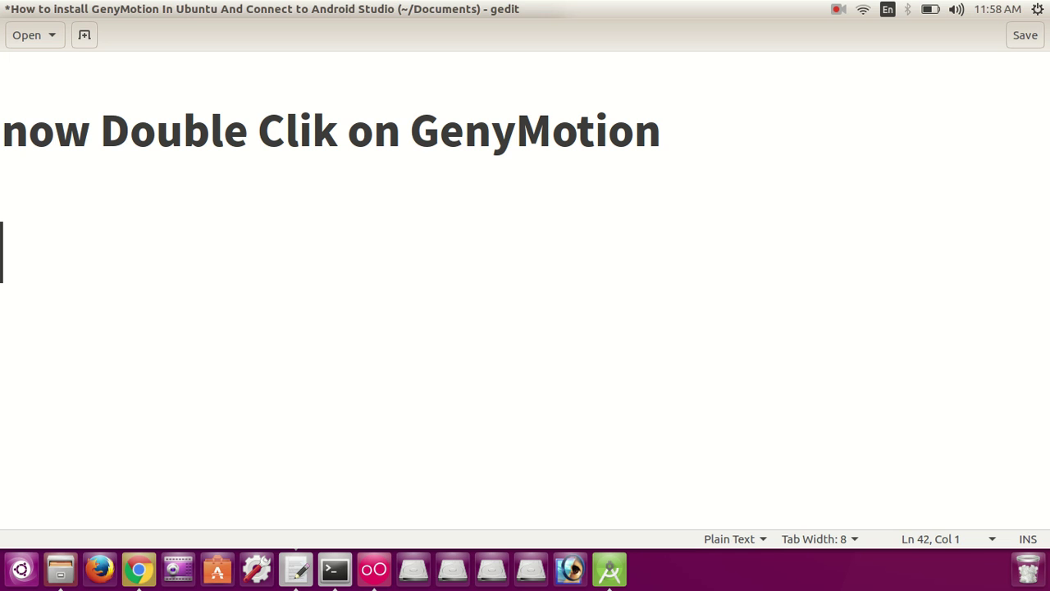
text(Now)
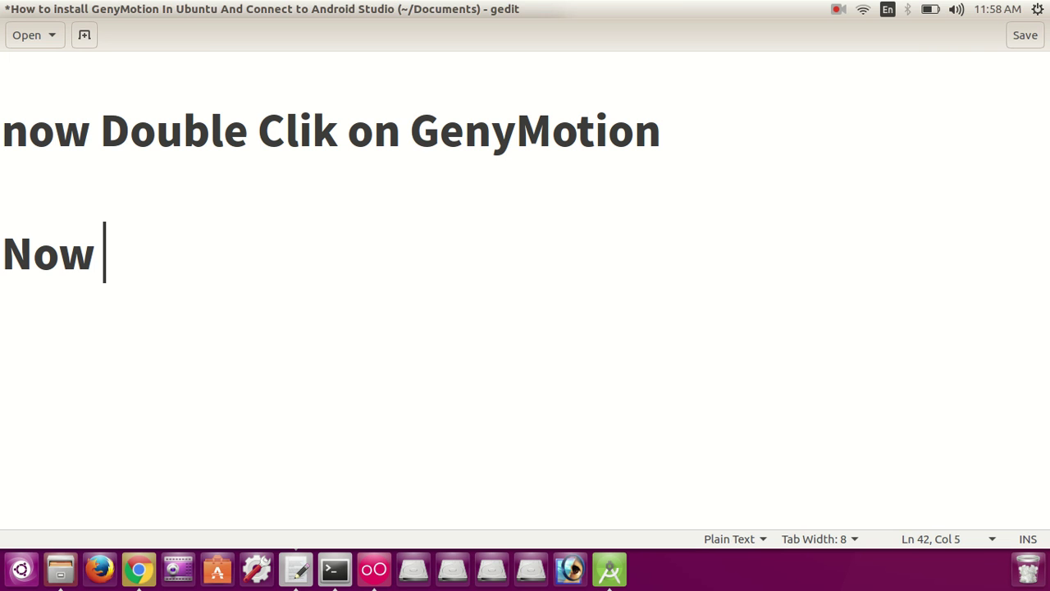
key(BackSpace)
text(con)
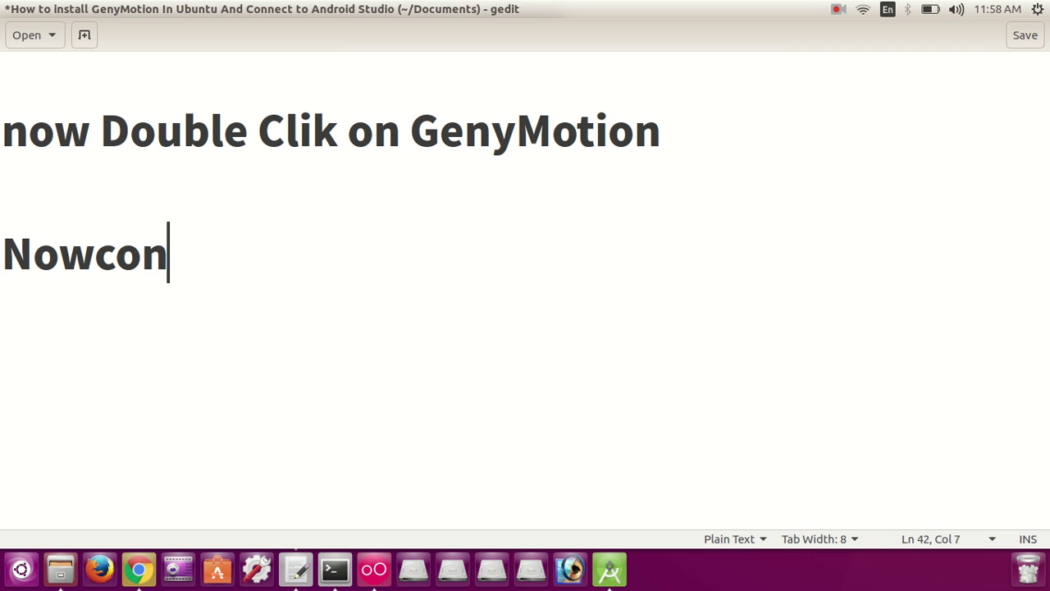
text(figure )
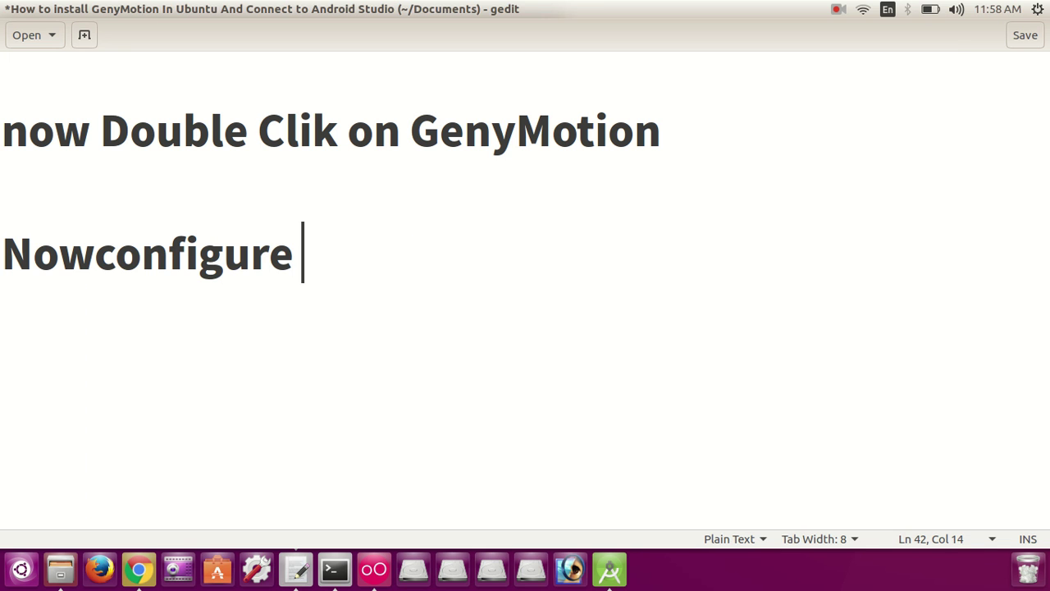
text(GenyMotion with )
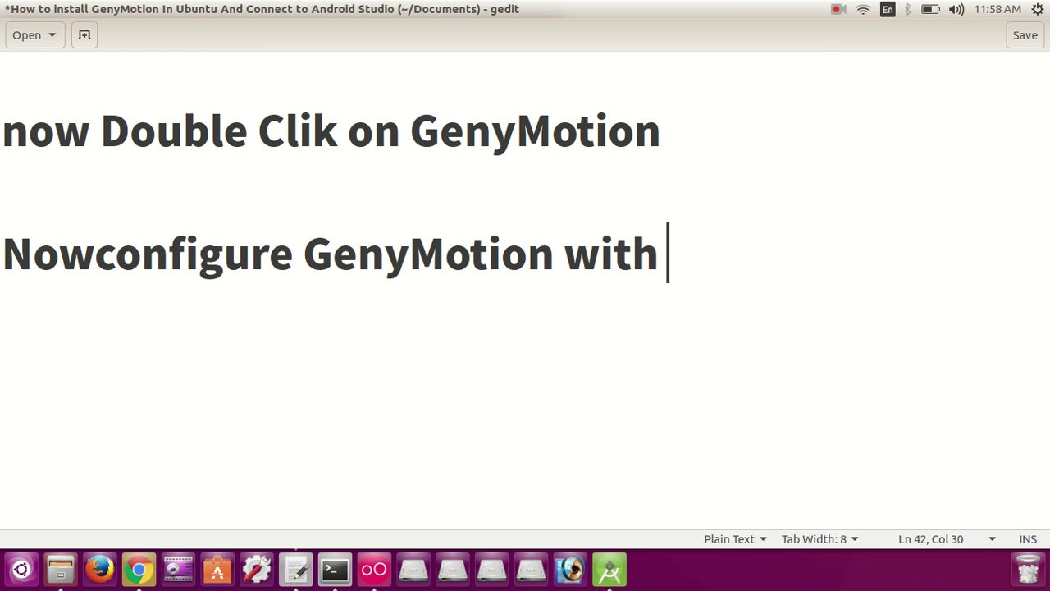
text(Android )
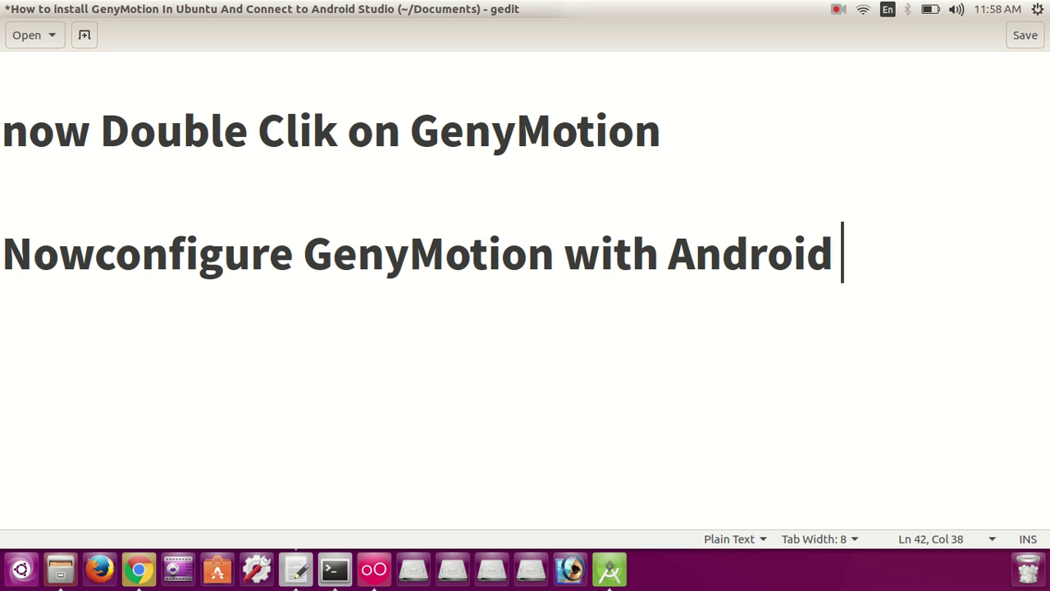
text(Studio)
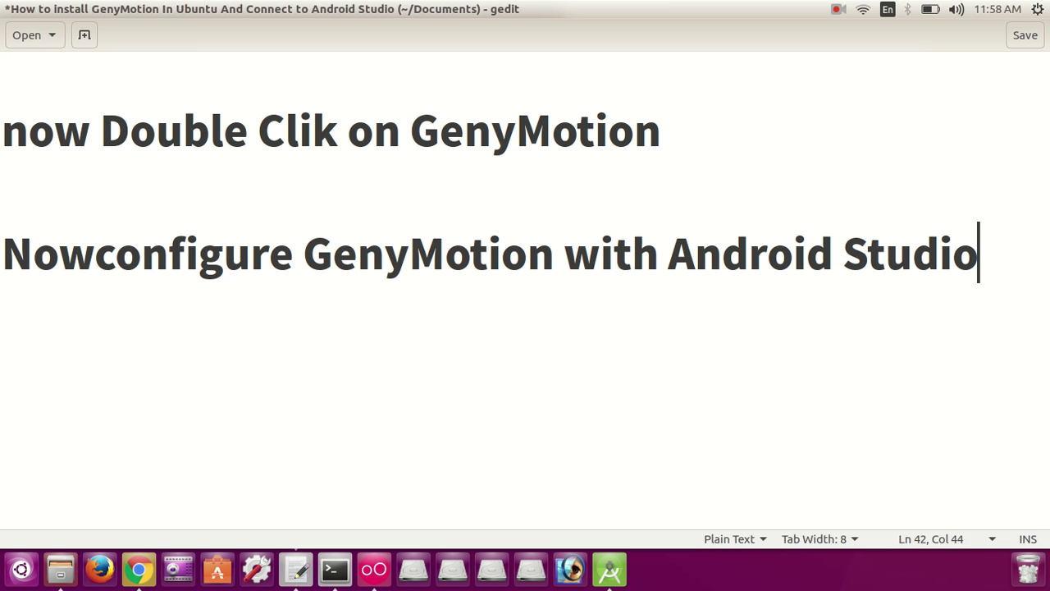
text(...)
key(Return)
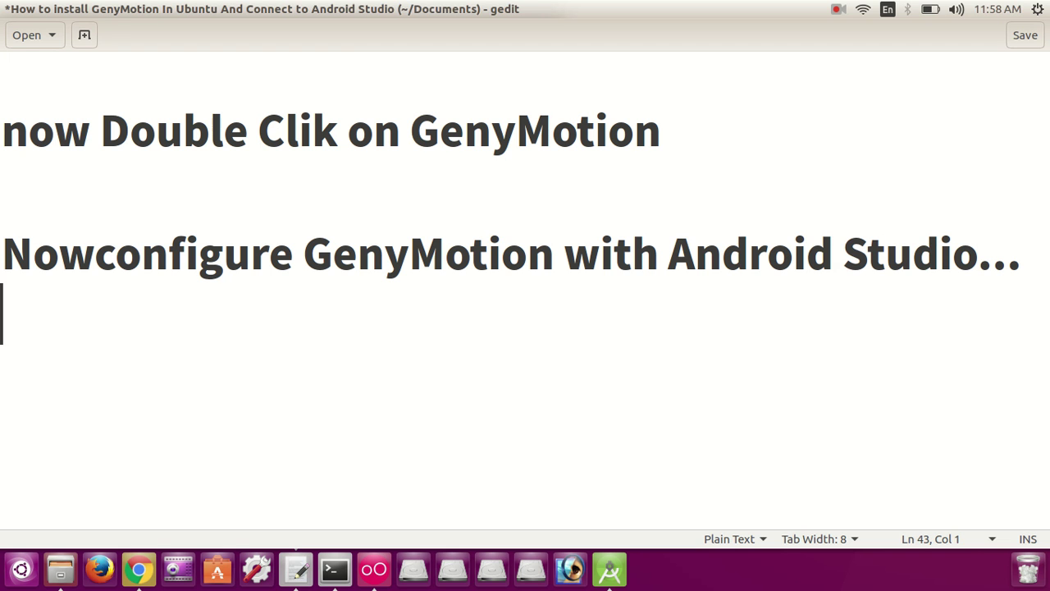
Step: Type the next line 'open Android Studio..', correcting the typos in 'Android'
text(open )
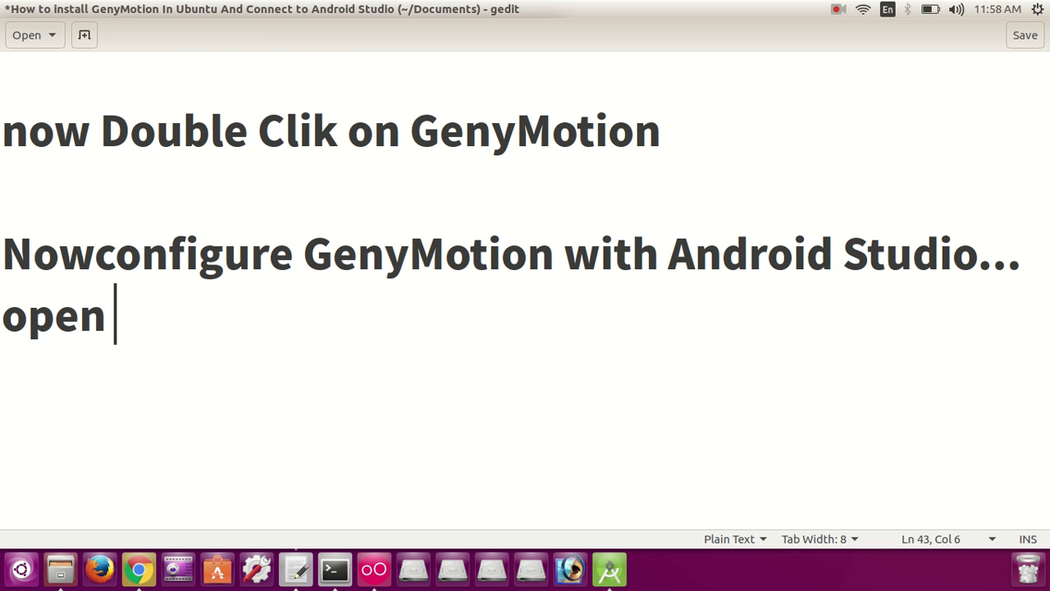
text(A)
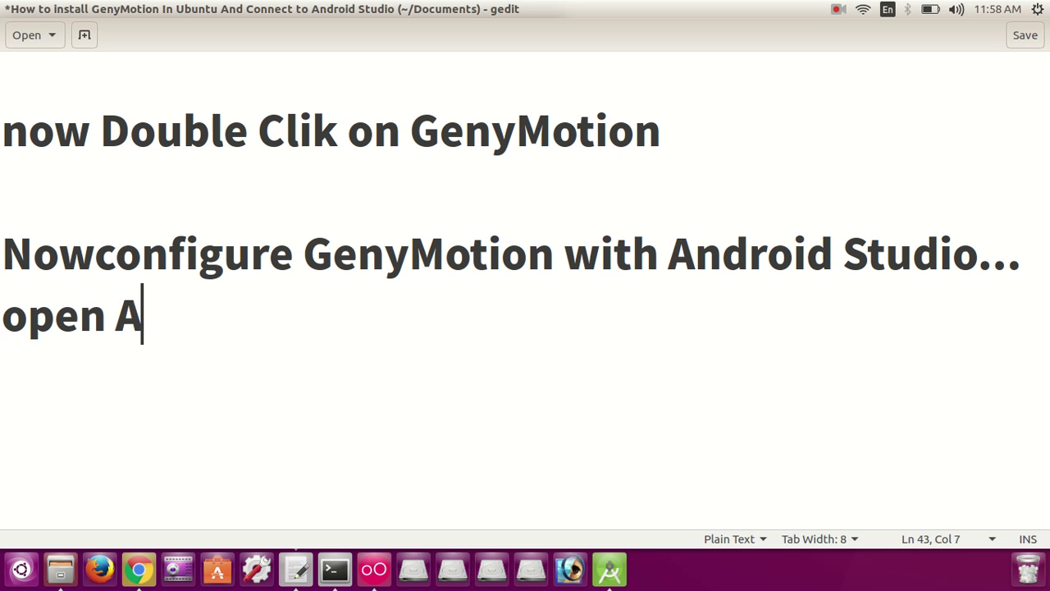
text(nr)
key(BackSpace)
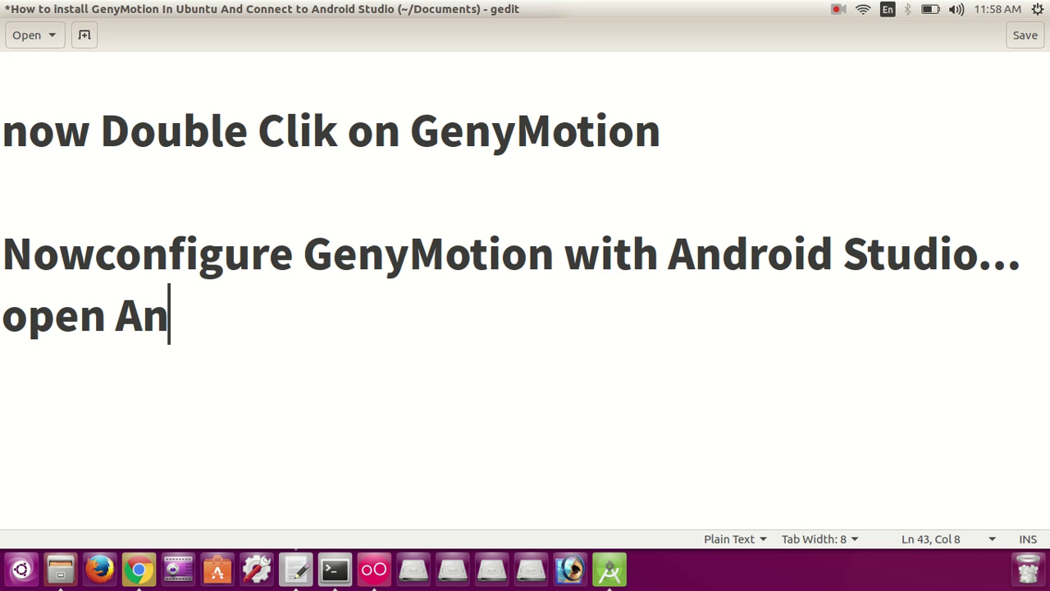
text(drid)
key(BackSpace)
key(BackSpace)
key(BackSpace)
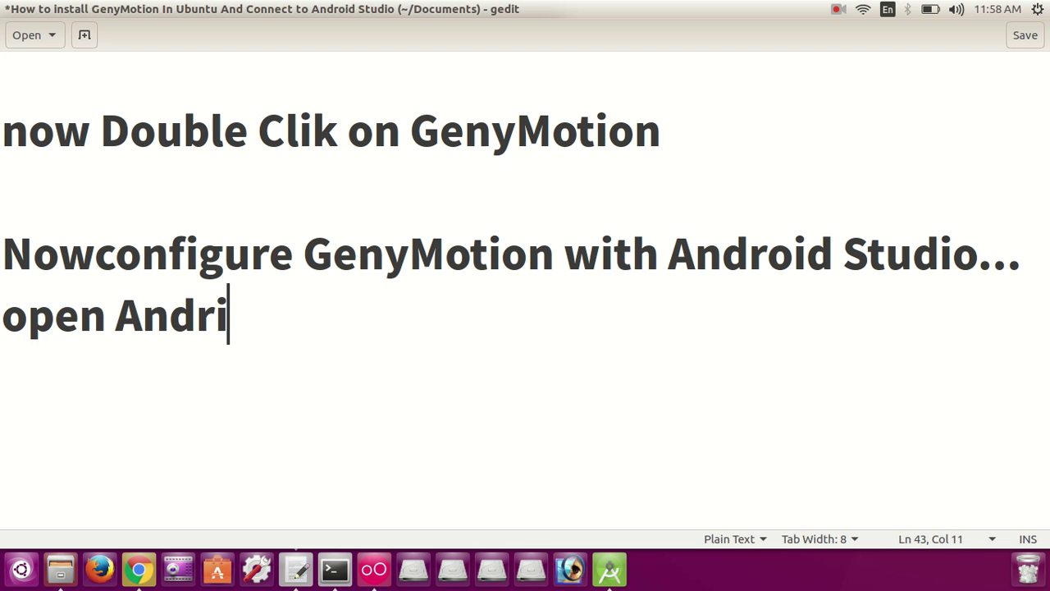
text(oi s)
key(BackSpace)
key(BackSpace)
text(droid)
key(BackSpace)
text(Studi)
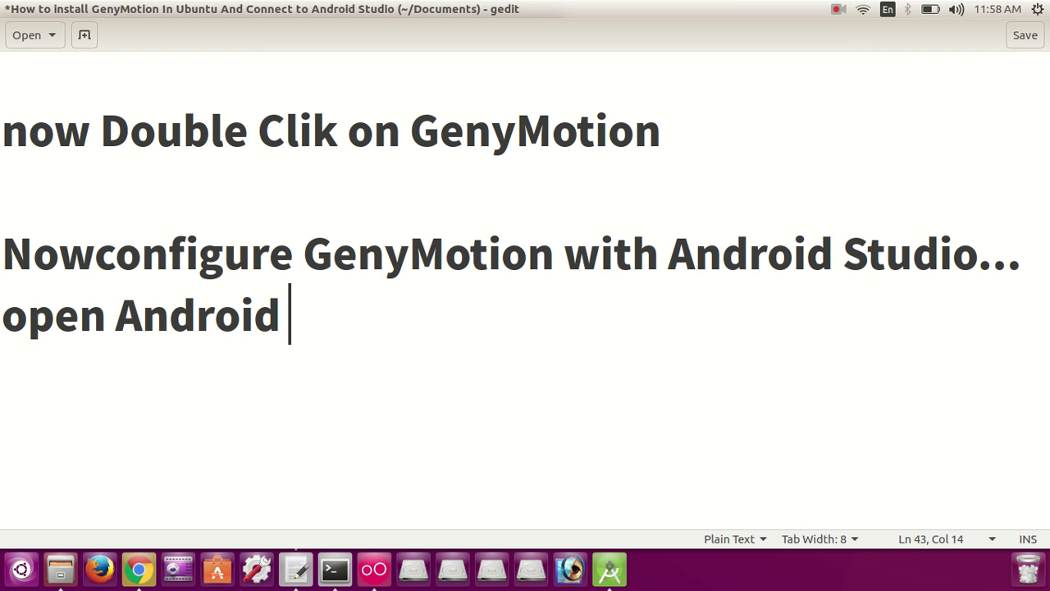
text(o..)
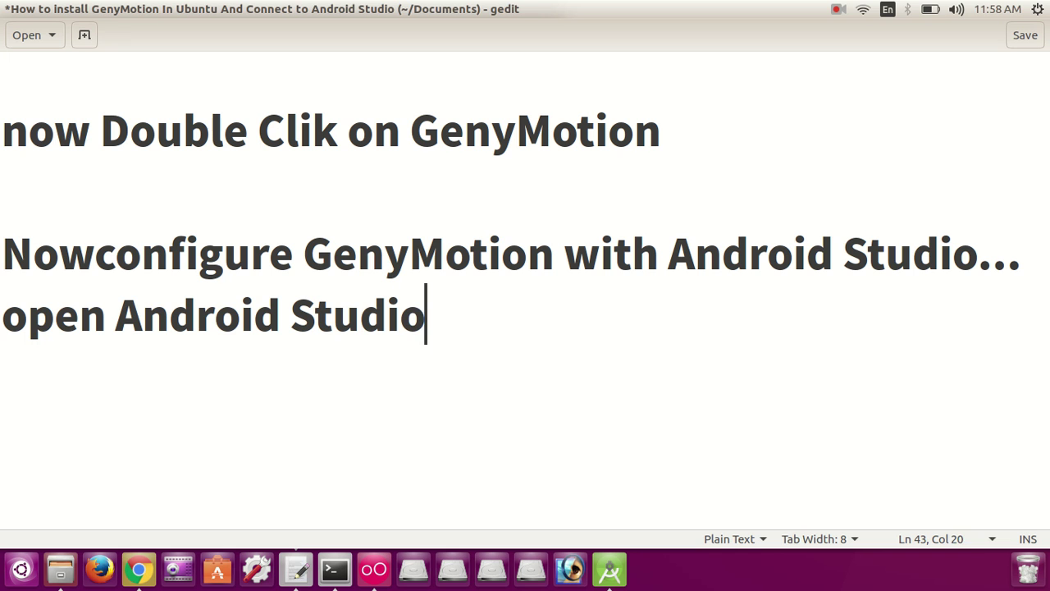
Step: Bring Android Studio forward and open File > Settings at the Plugins page
click(609, 574)
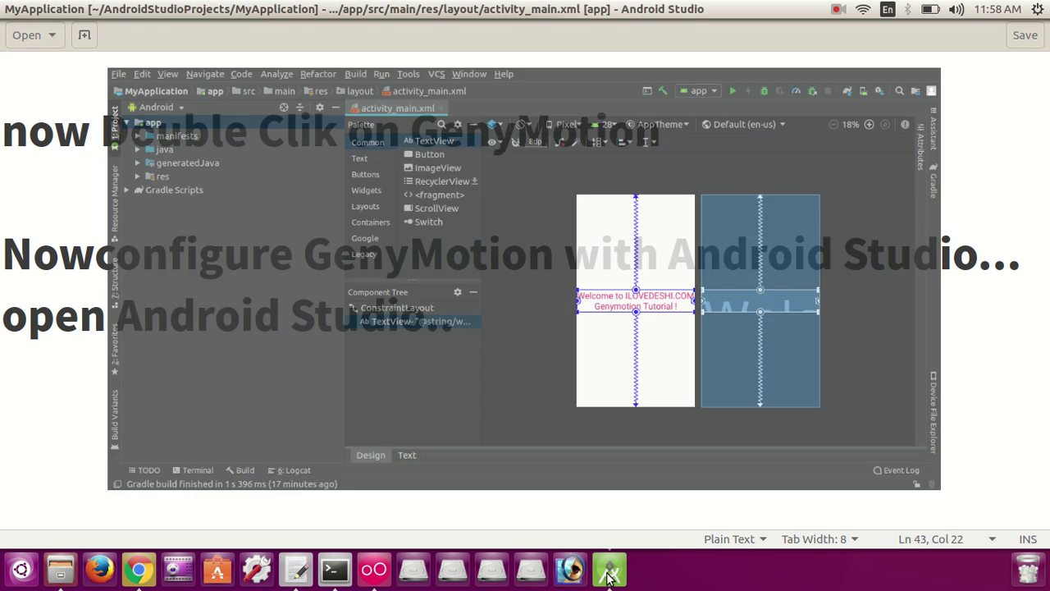
click(13, 33)
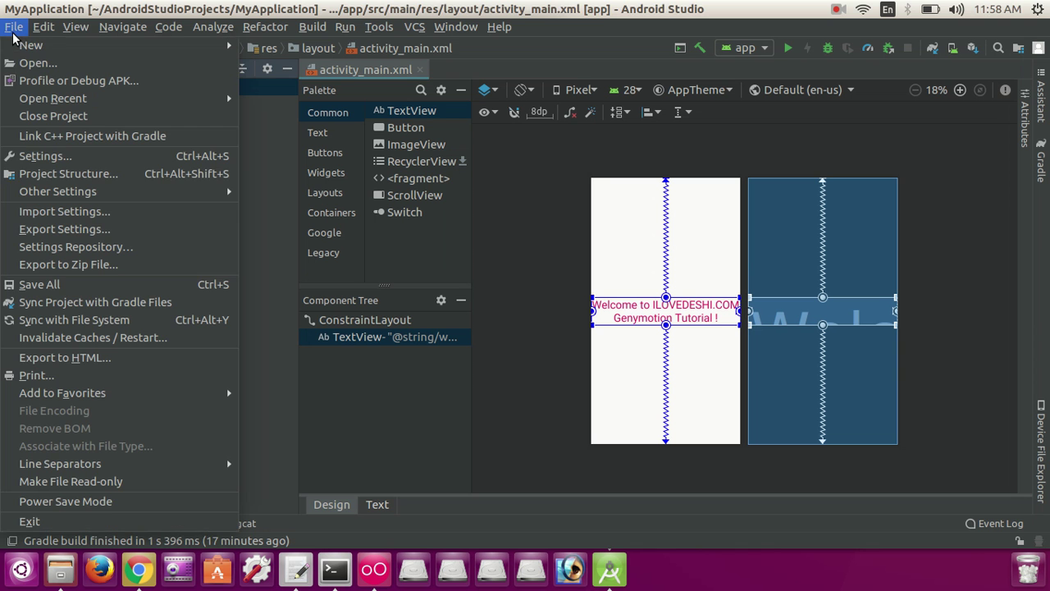
click(43, 157)
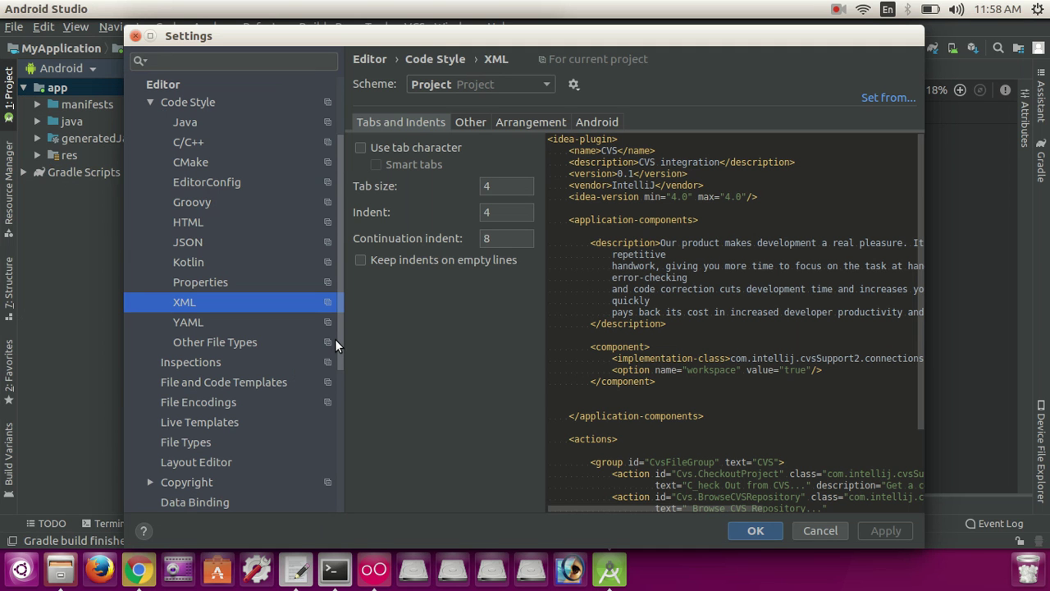
scroll(345, 353, down, 3)
drag(349, 362, 352, 469)
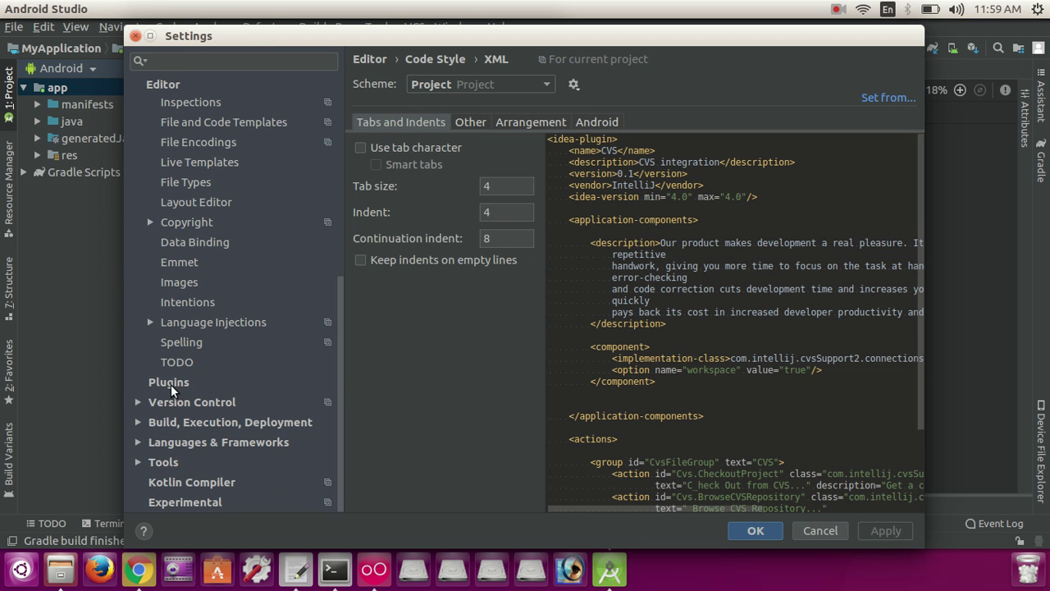
click(171, 391)
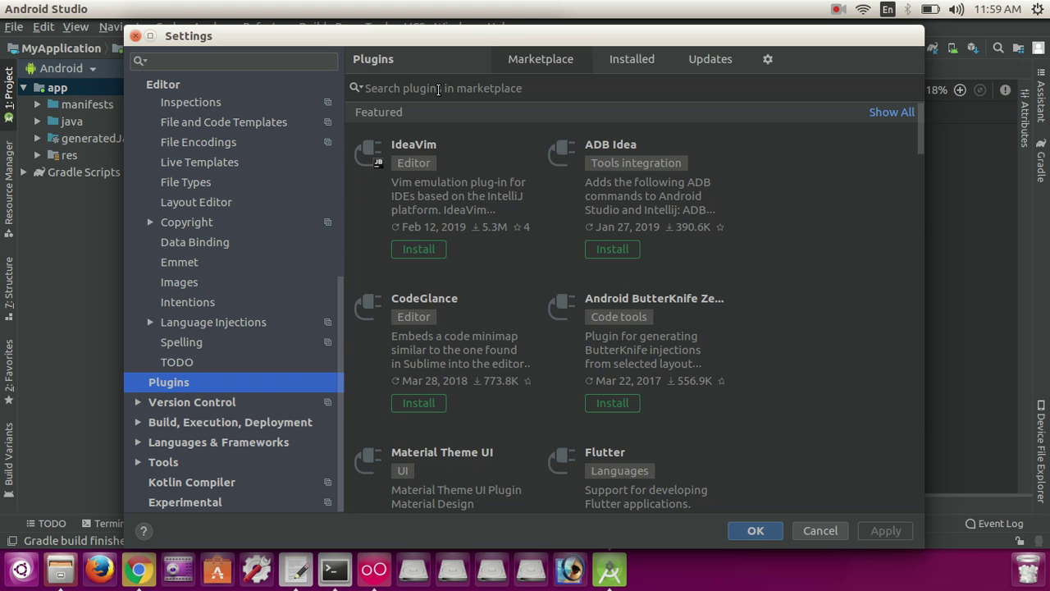
Step: Search the plugin Marketplace for 'genymotio' and install the Genymotion plugin
click(439, 88)
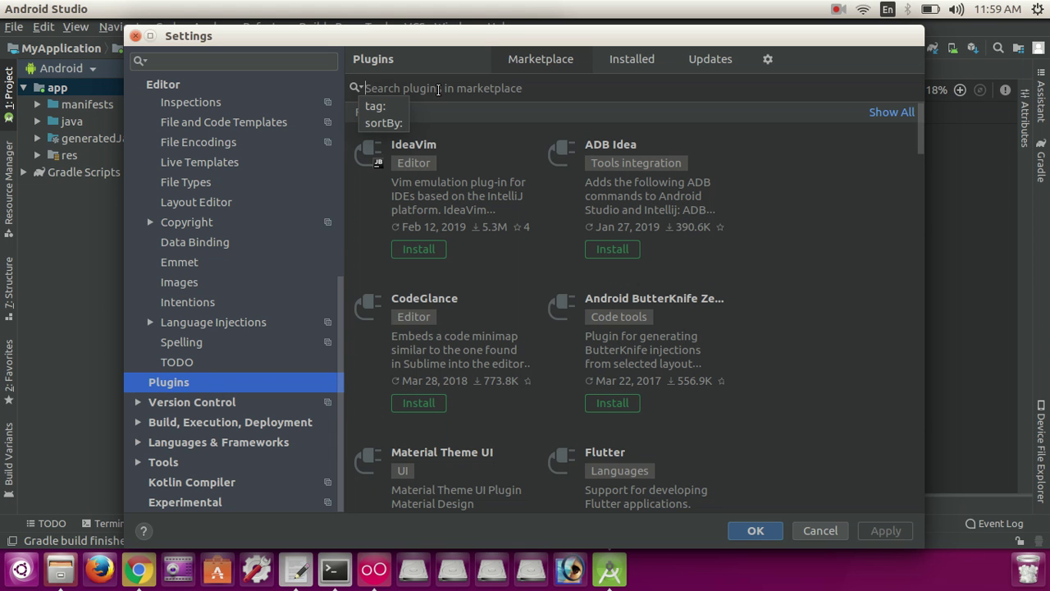
text(ge)
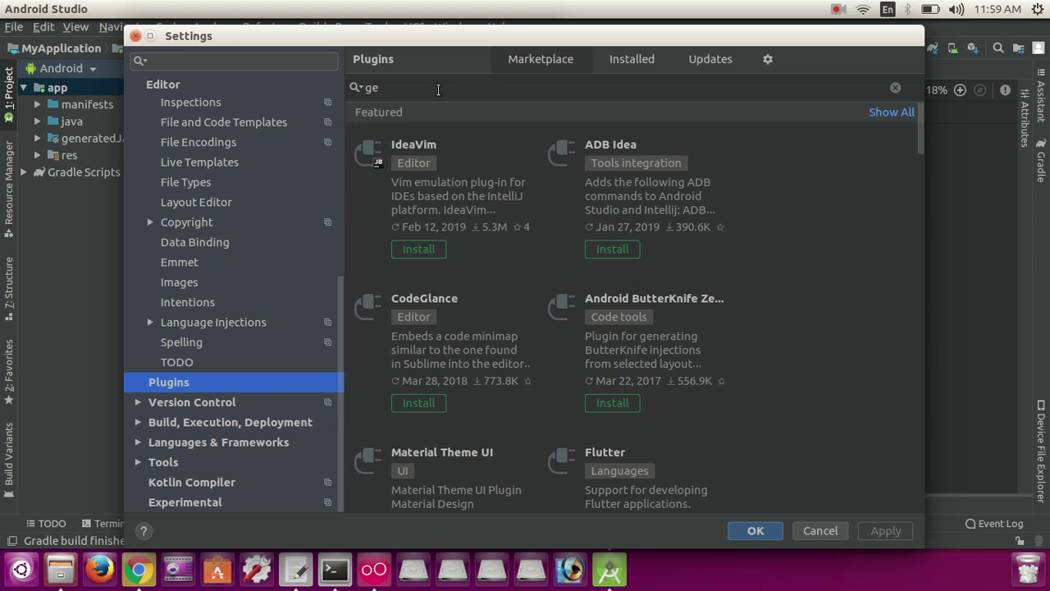
text(nymotio)
key(Return)
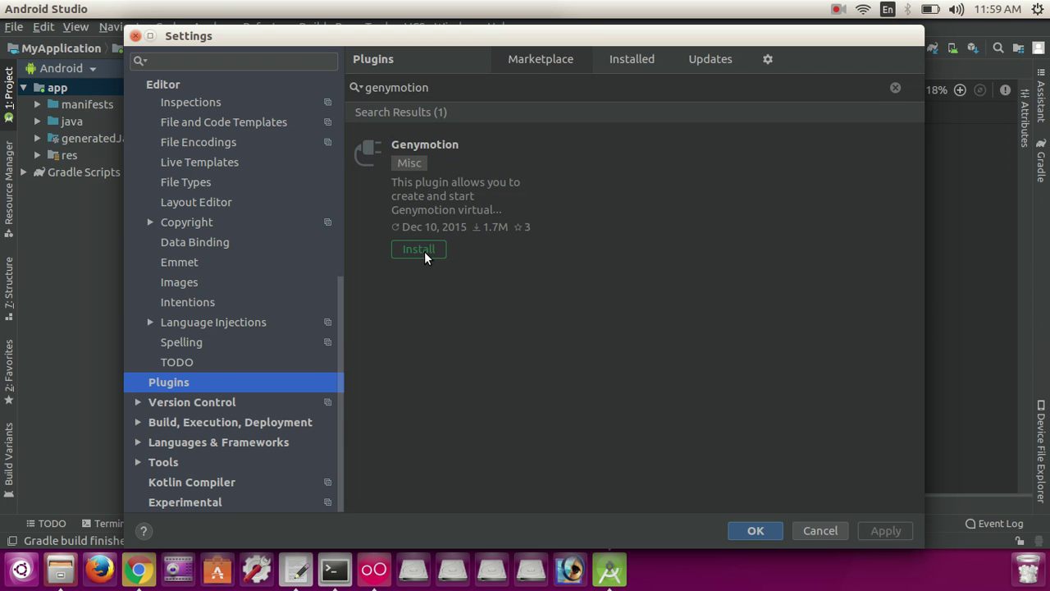
click(425, 257)
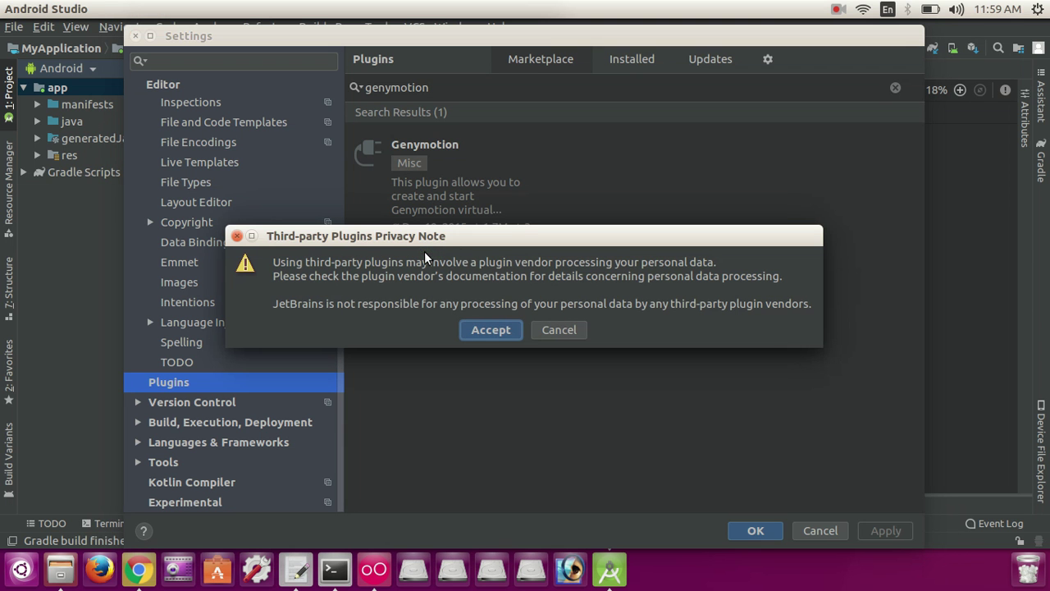
Step: Accept the third-party plugins privacy note so Genymotion downloads, then switch back to gedit
click(491, 330)
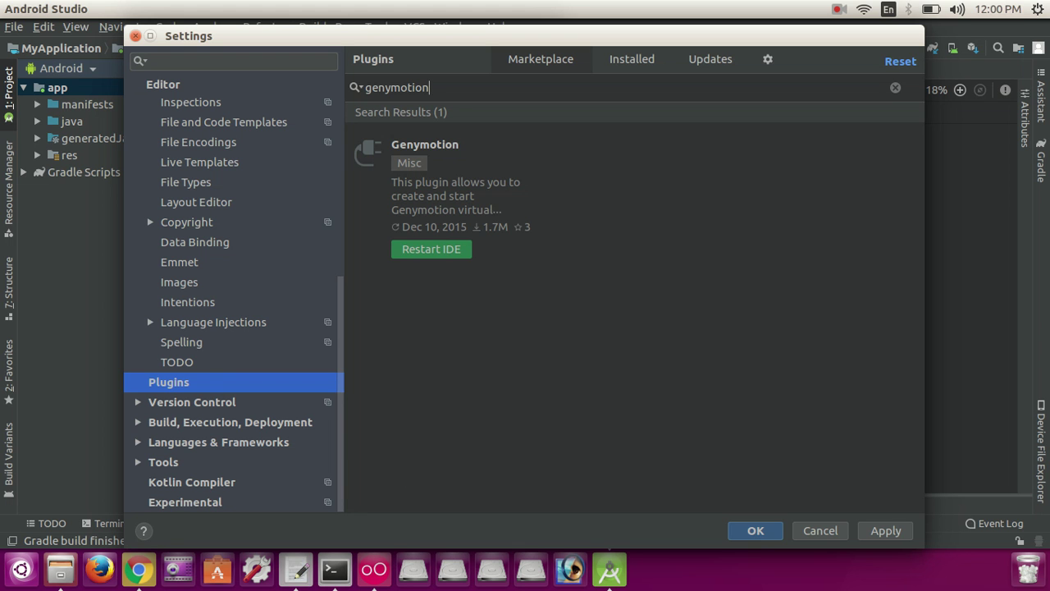
click(287, 576)
Step: Add the line 'now restart IDE' to the notes
key(Return)
key(Return)
text(no)
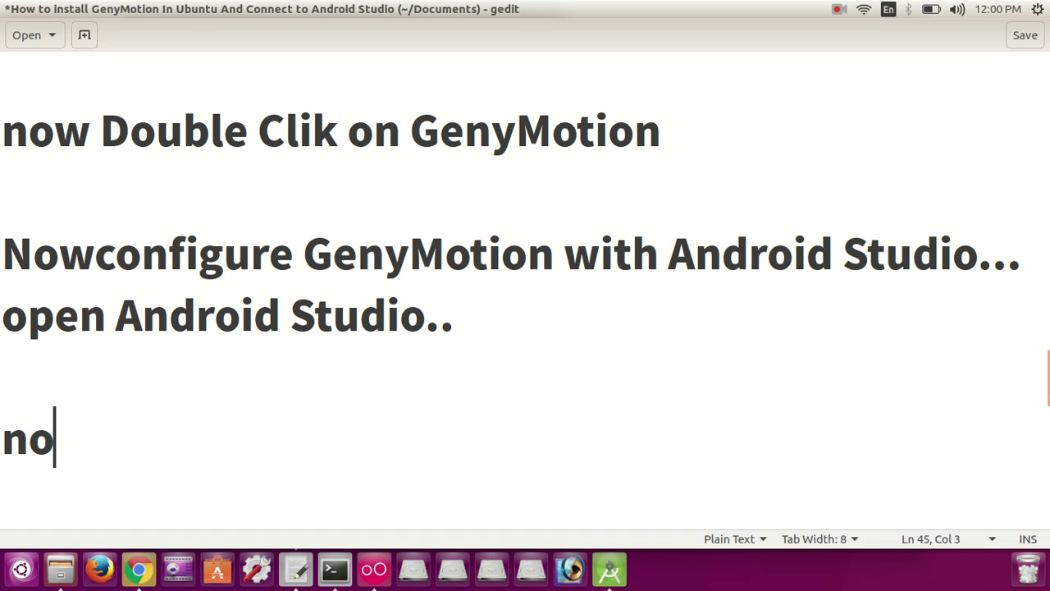
text(w r)
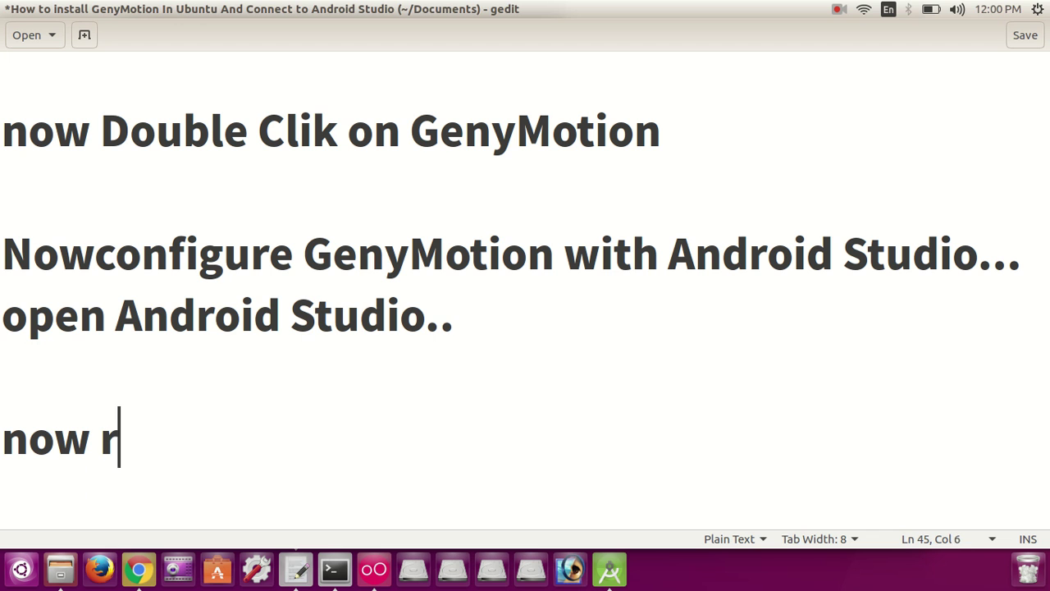
text(estart)
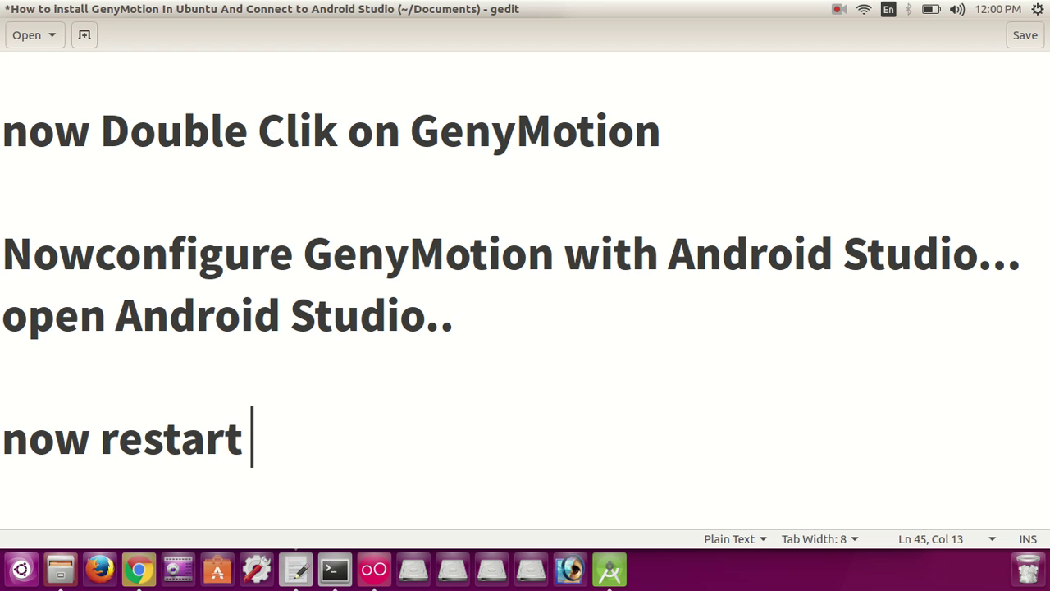
text( I)
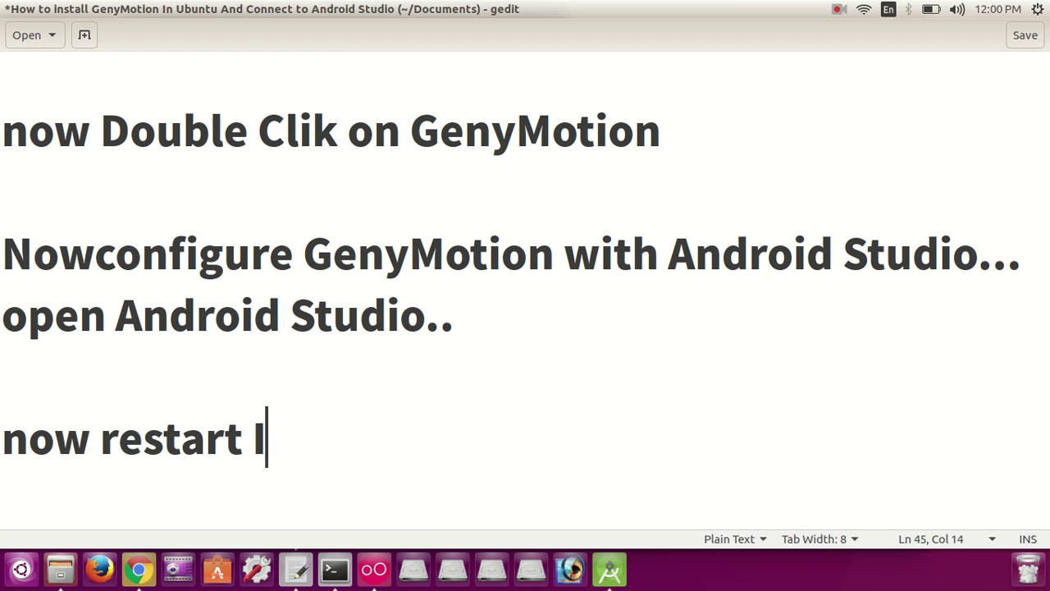
text(DE)
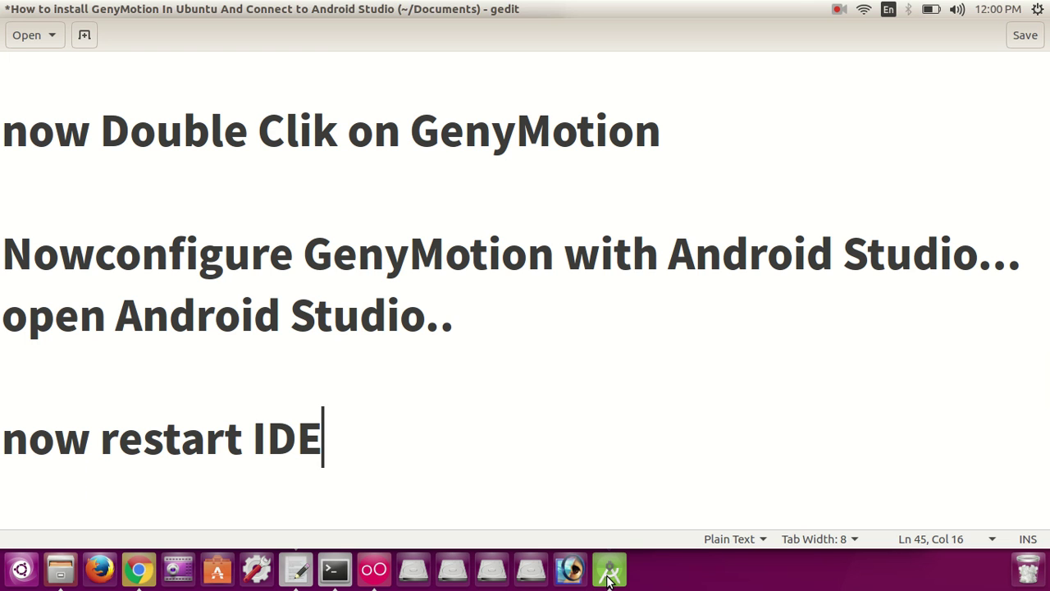
Step: Restart Android Studio to activate the Genymotion plugin, then Alt+Tab back to gedit
click(608, 579)
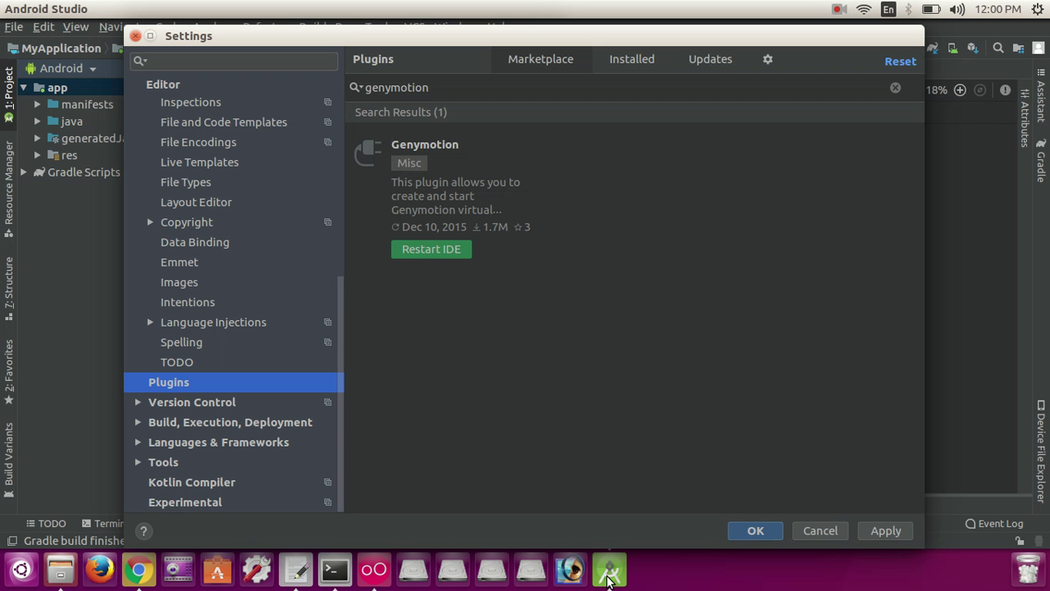
click(420, 251)
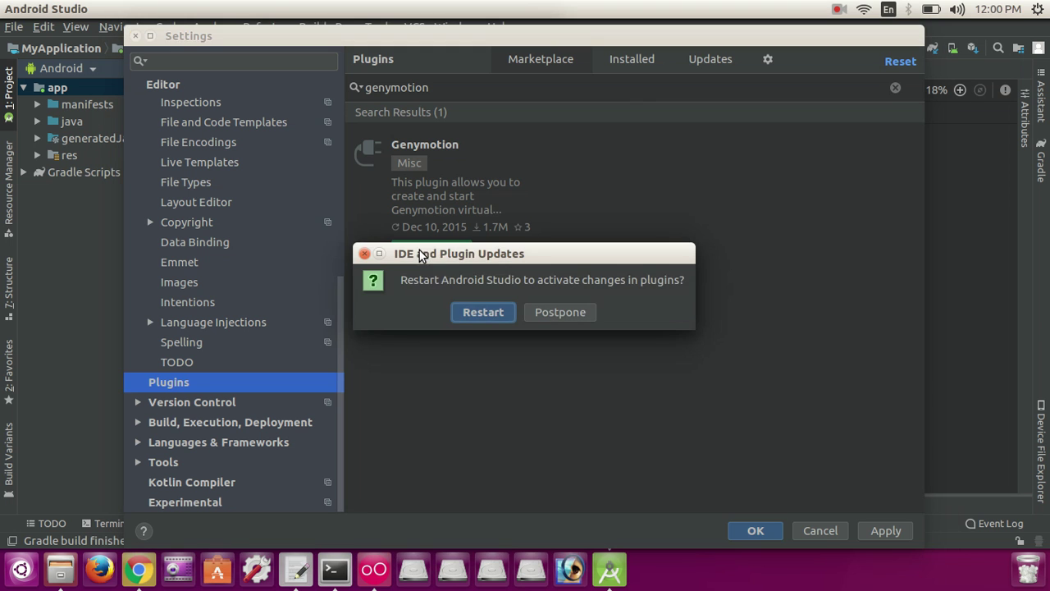
click(489, 318)
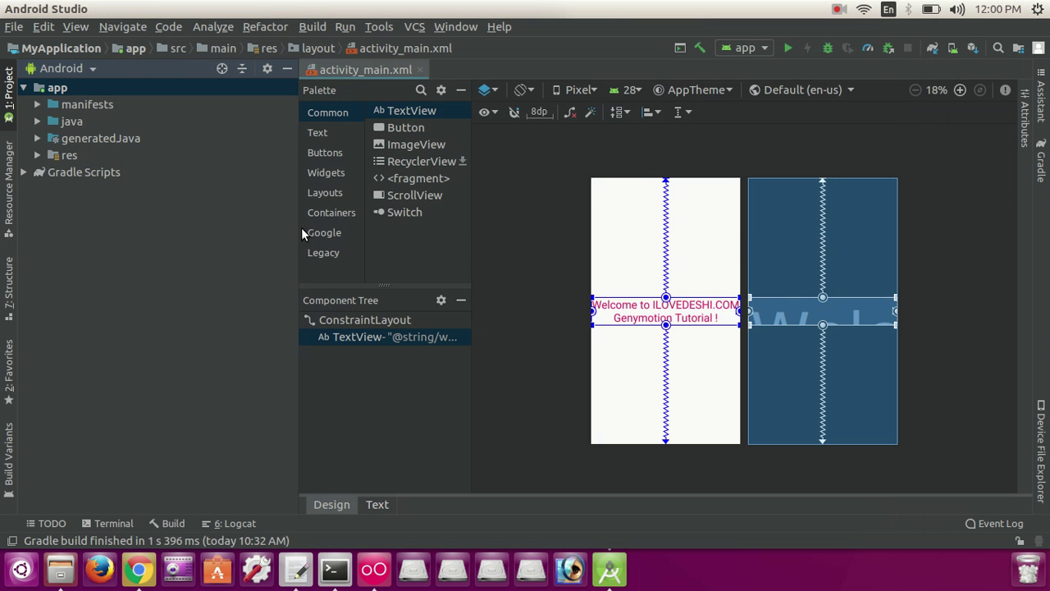
key(alt+Tab)
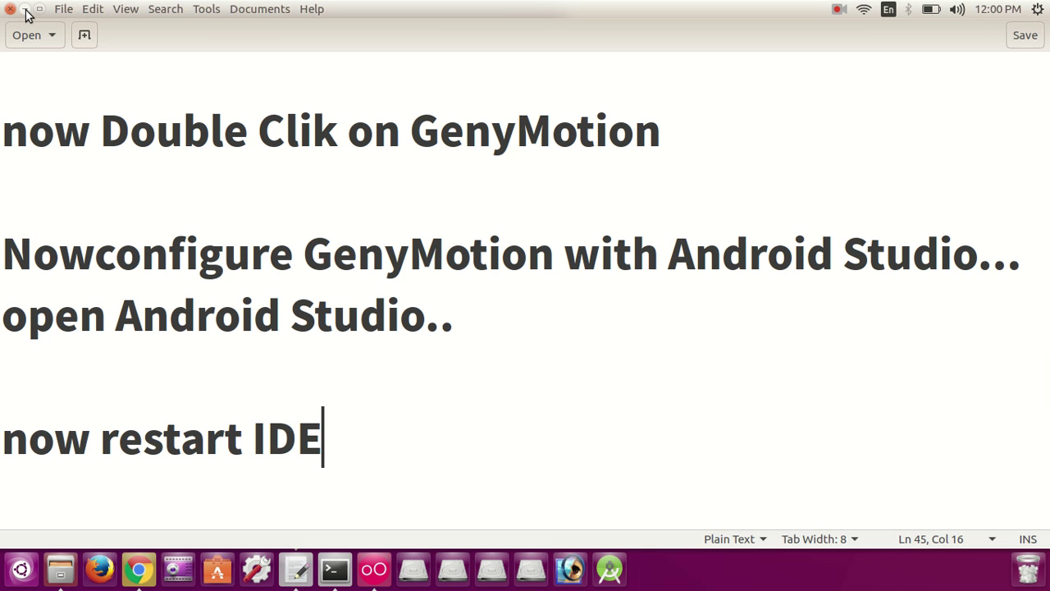
Step: Minimize the gedit, Genymotion, Files and Chrome windows and close the terminal
click(26, 9)
click(26, 9)
click(25, 10)
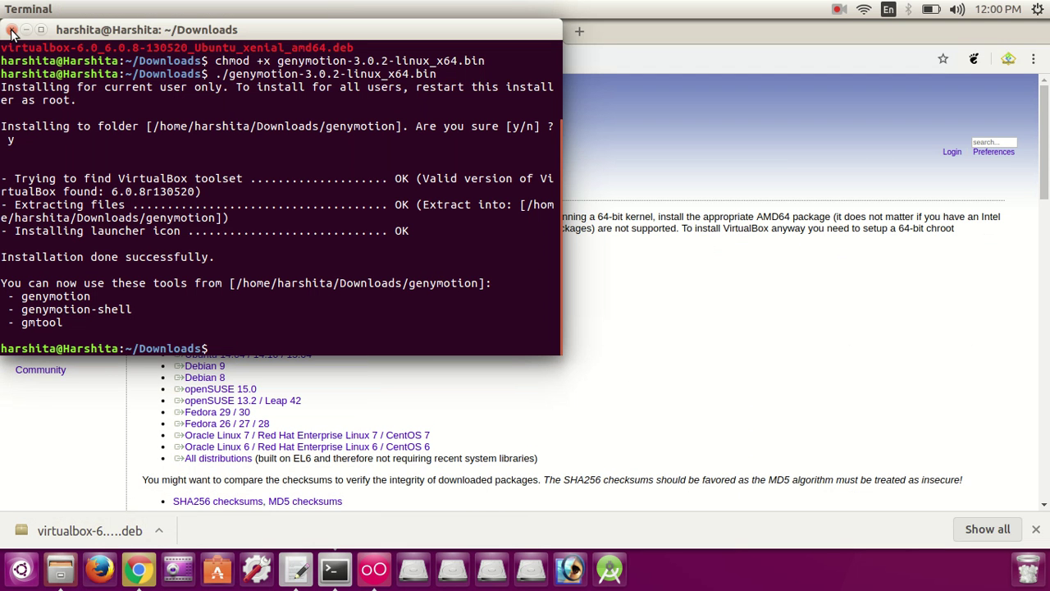
click(12, 29)
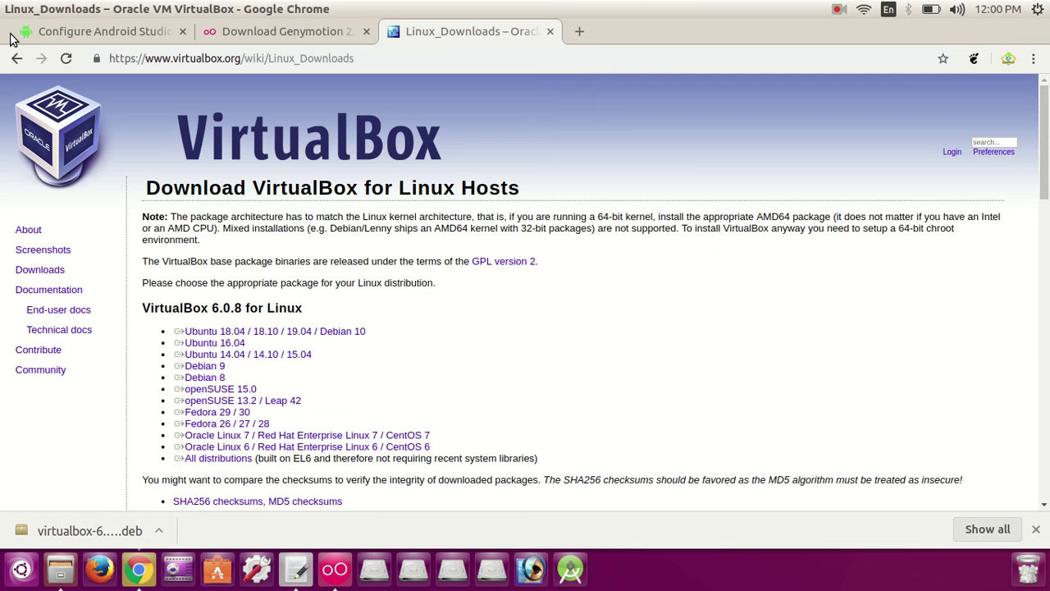
click(25, 11)
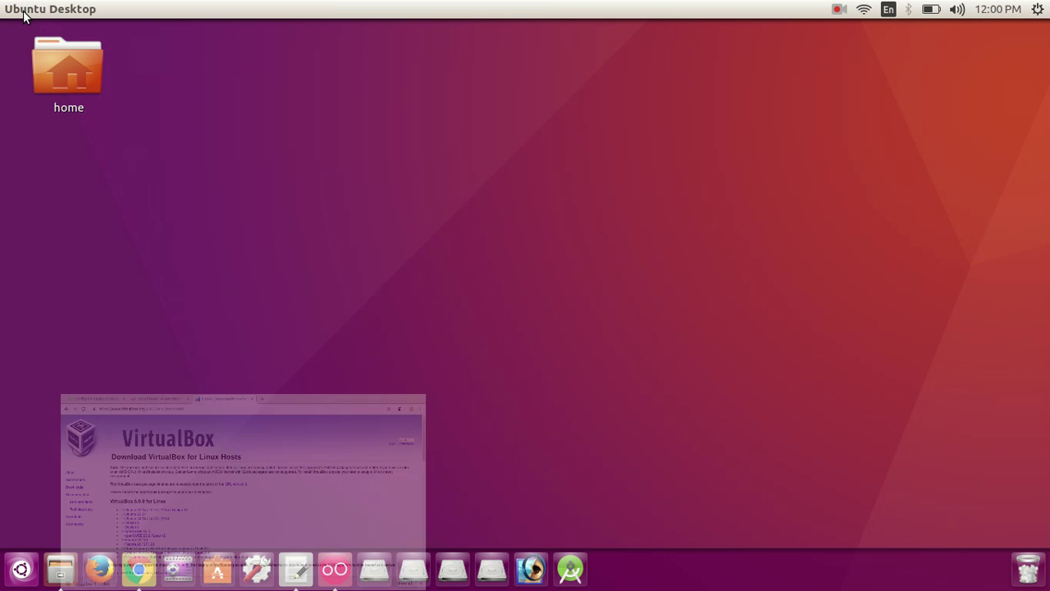
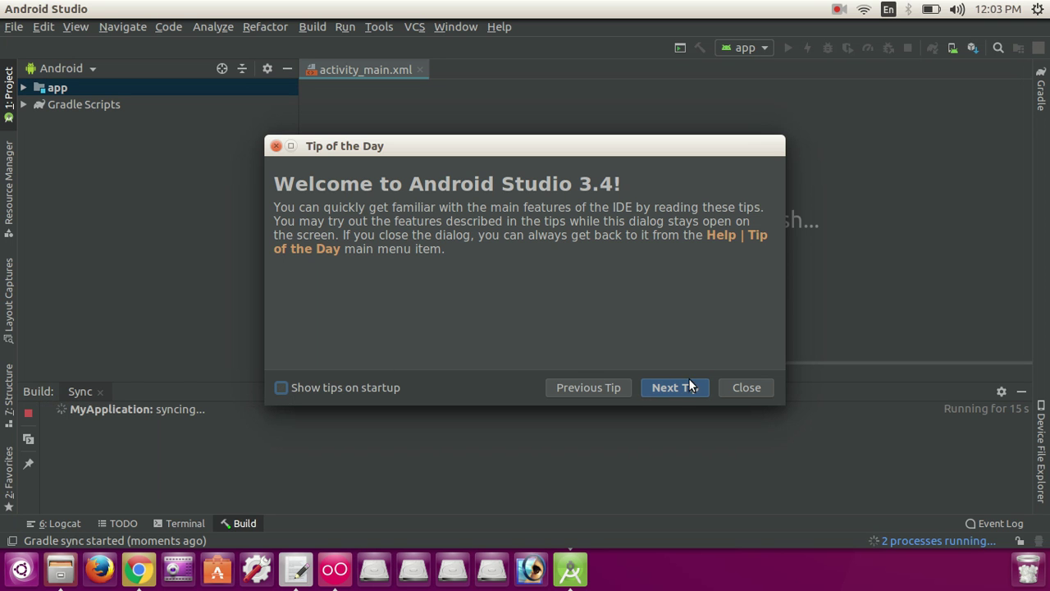
Step: Close the Tip of the Day dialog and minimize the Build tool window
click(746, 387)
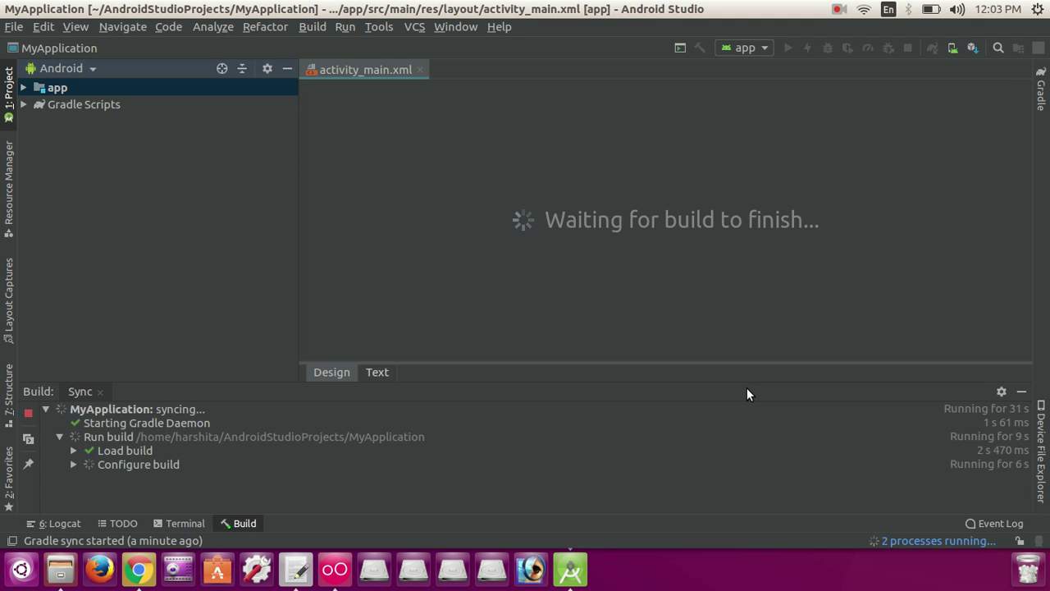
click(1021, 392)
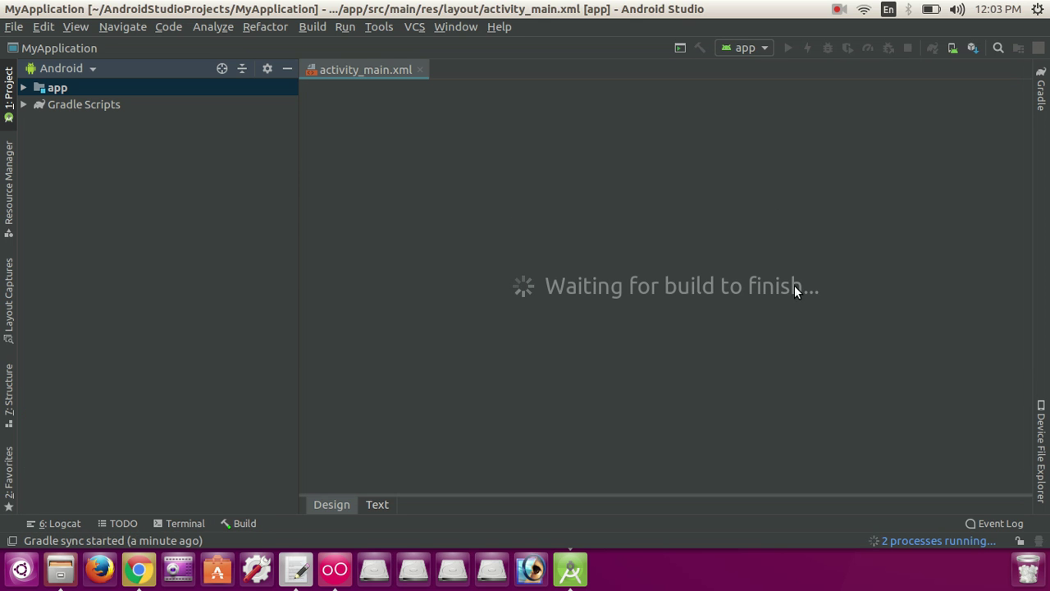
Step: Show the Genymotion page under File > Settings > Other Settings, then bring up the gedit notes
click(14, 27)
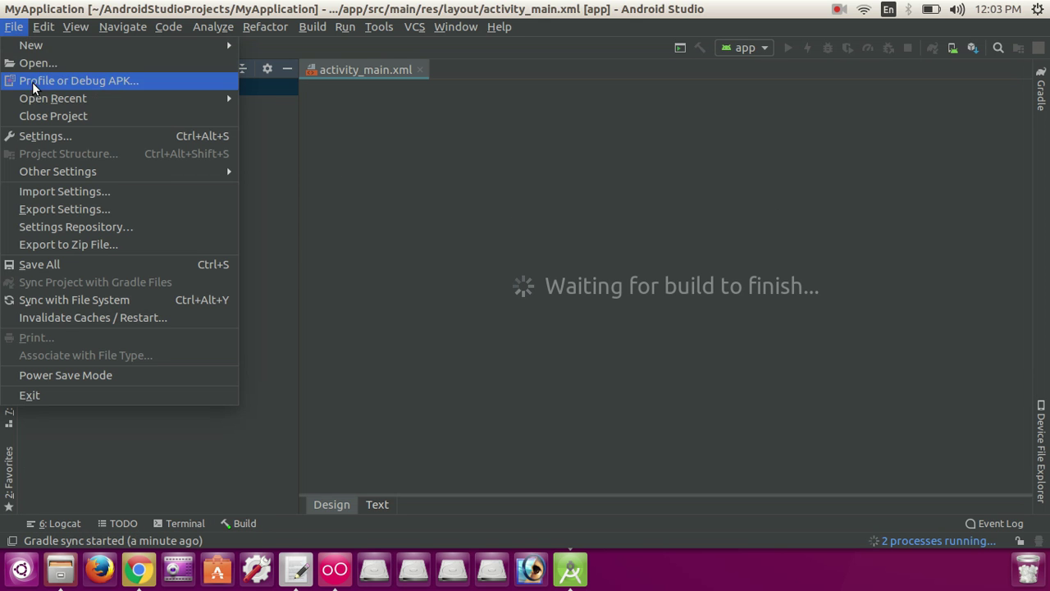
click(50, 138)
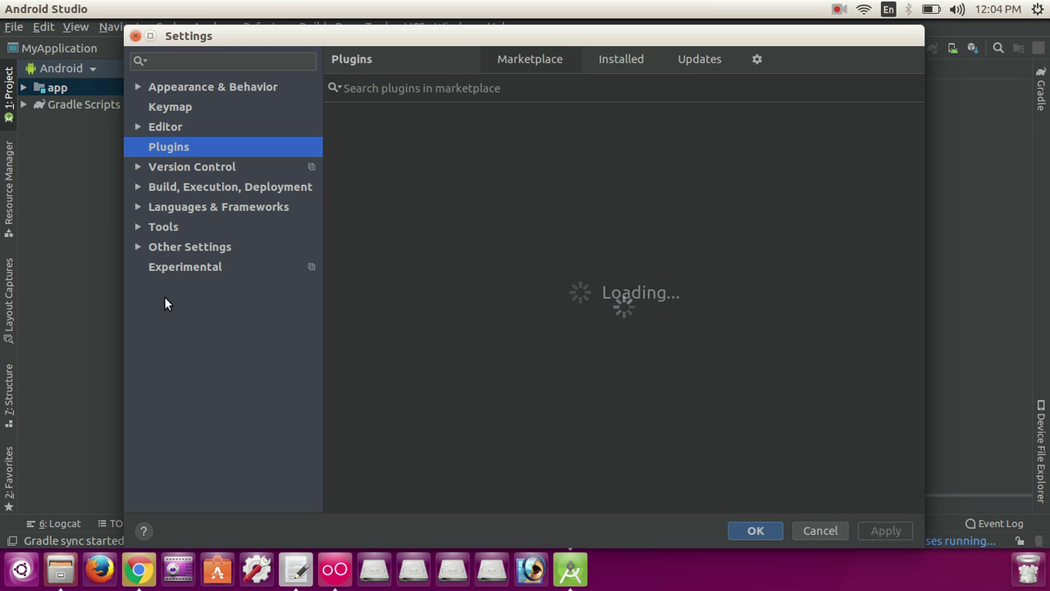
click(138, 247)
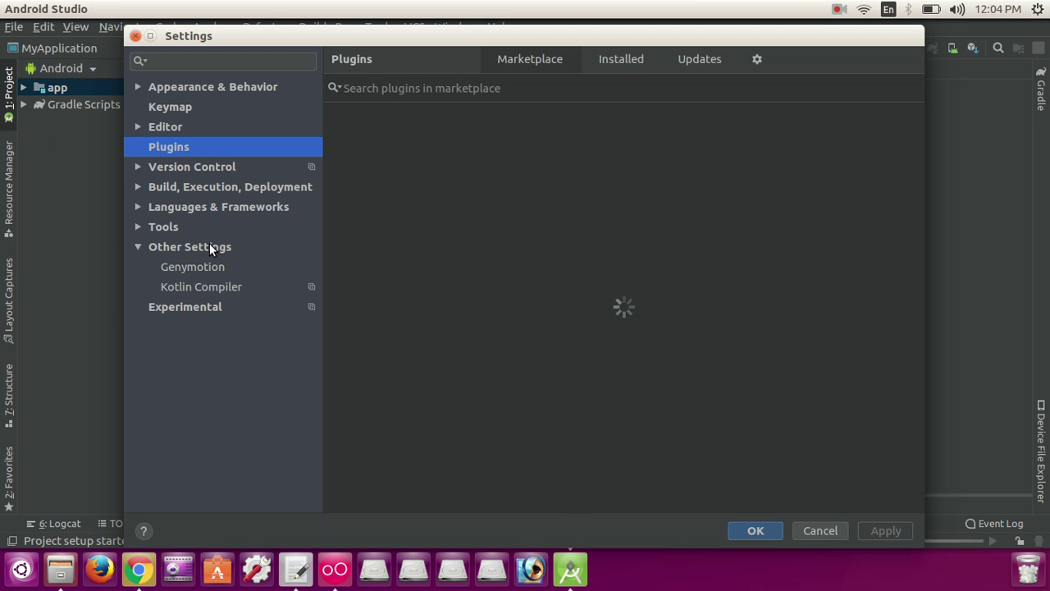
click(209, 244)
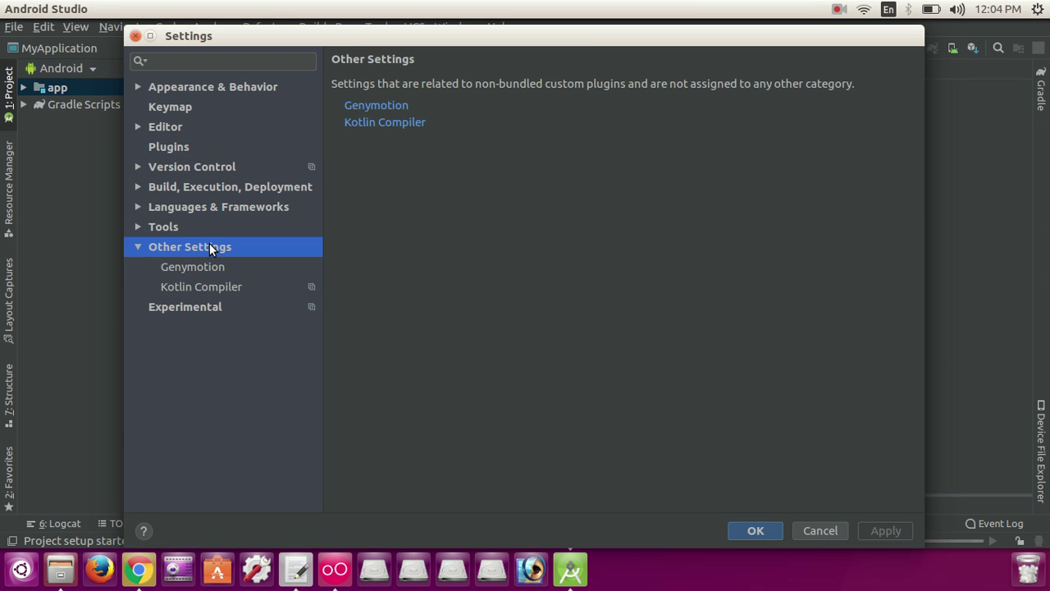
click(400, 108)
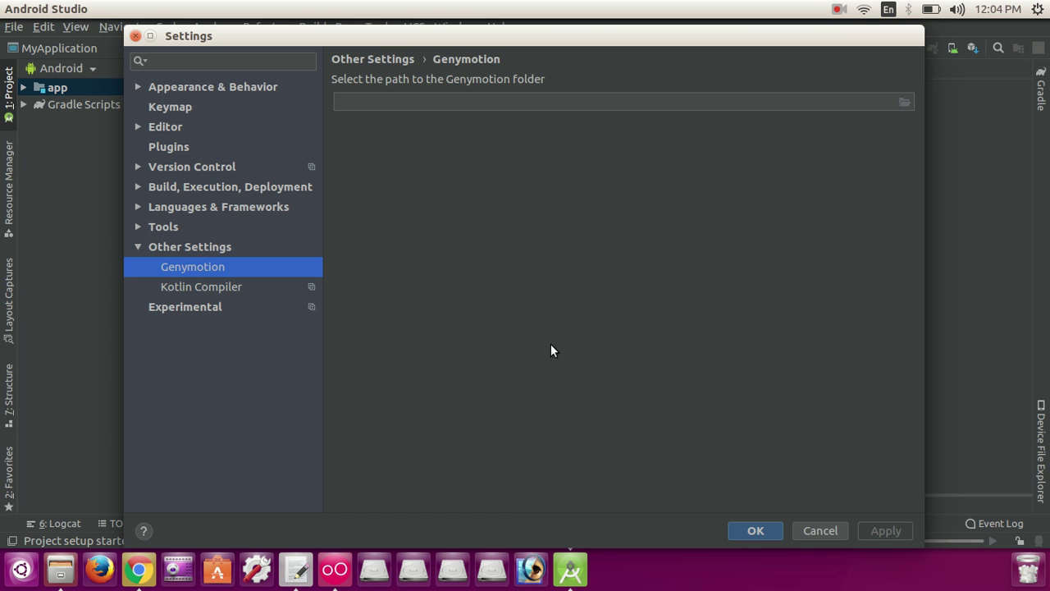
click(297, 570)
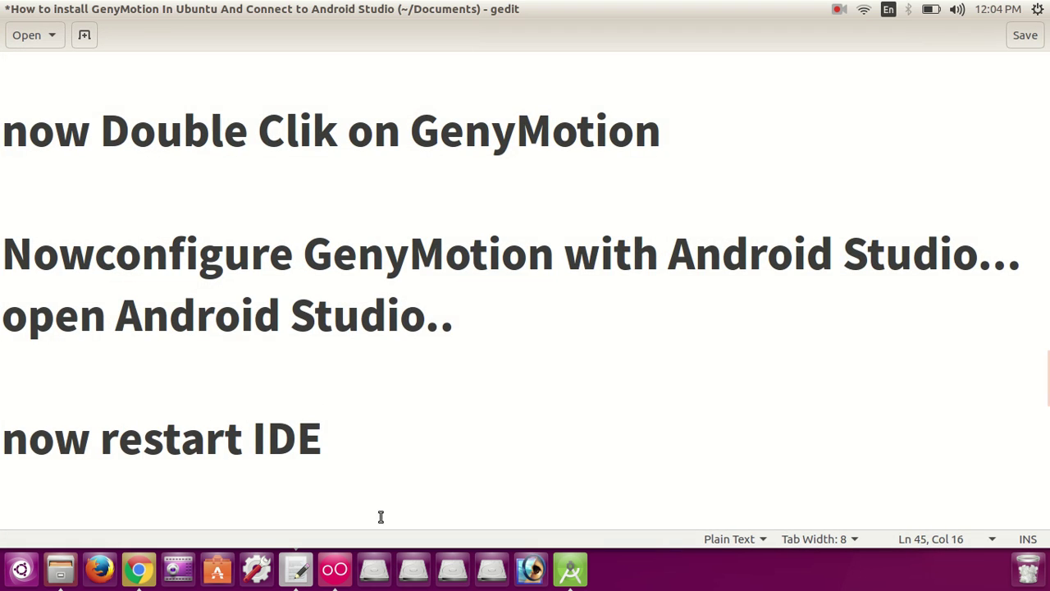
Step: Add the note 'Now select GenyMotion path' and switch back to Android Studio
key(Return)
key(Return)
key(Return)
text(No)
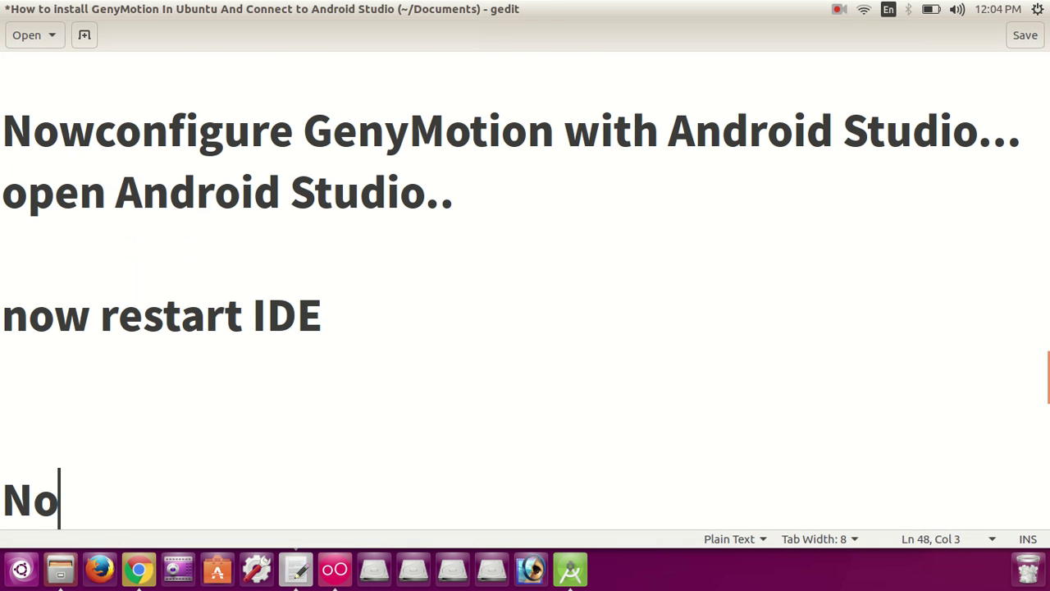
text(w selct)
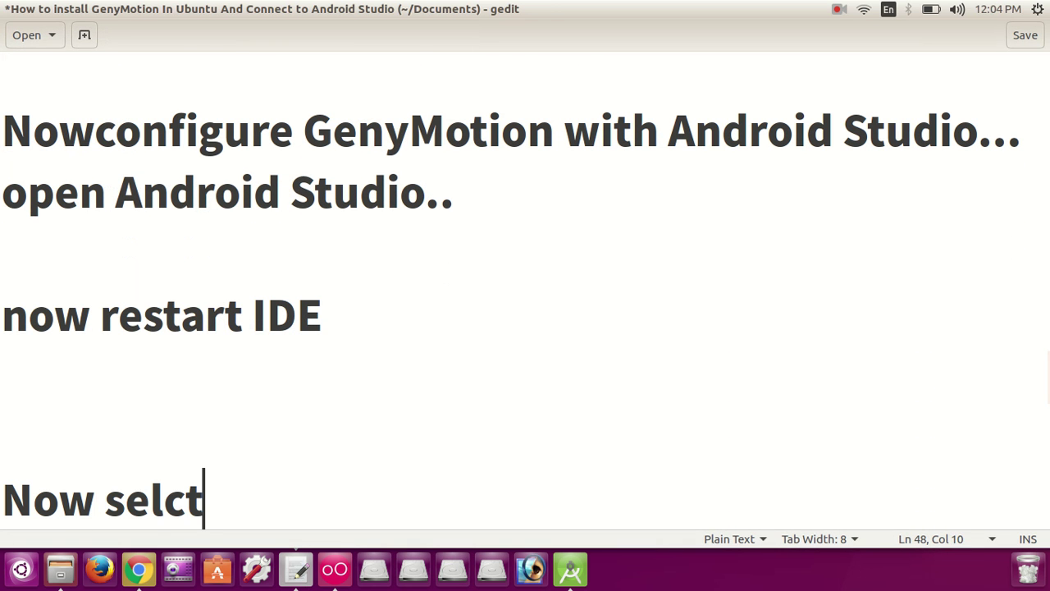
key(BackSpace)
key(BackSpace)
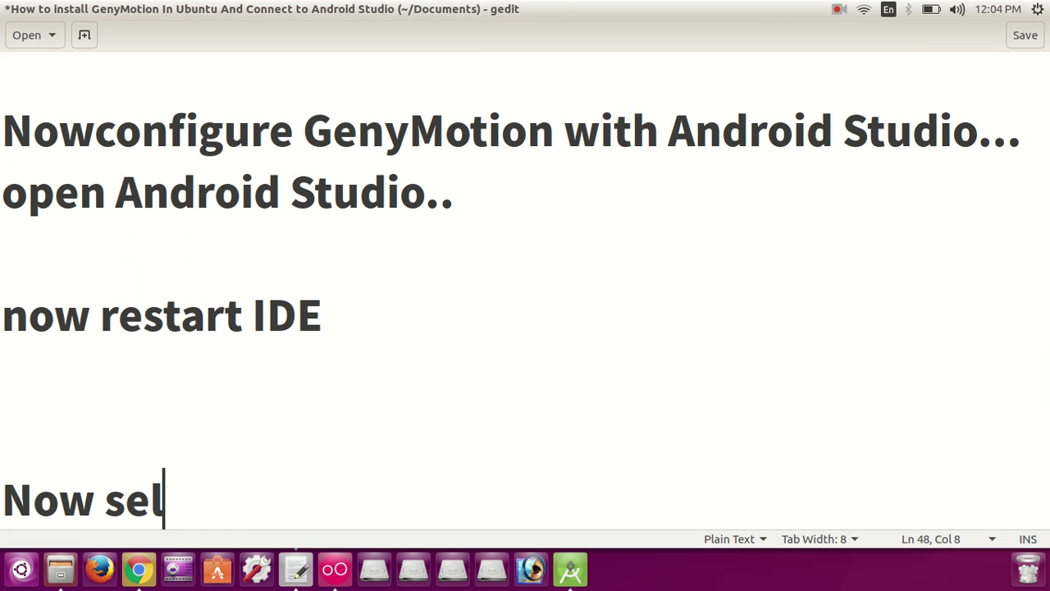
text(ect )
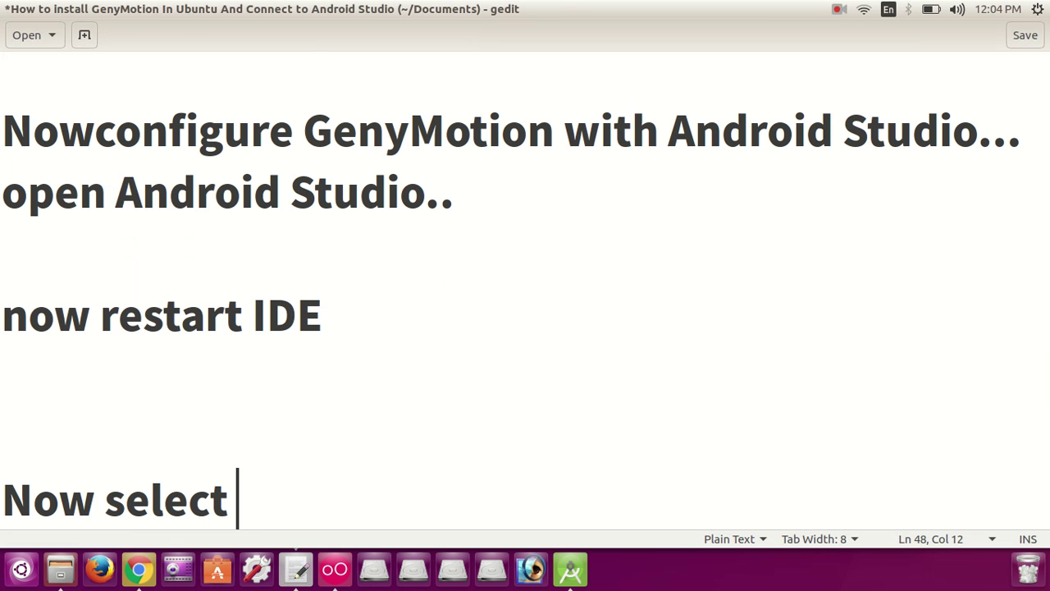
text(GenyMotion )
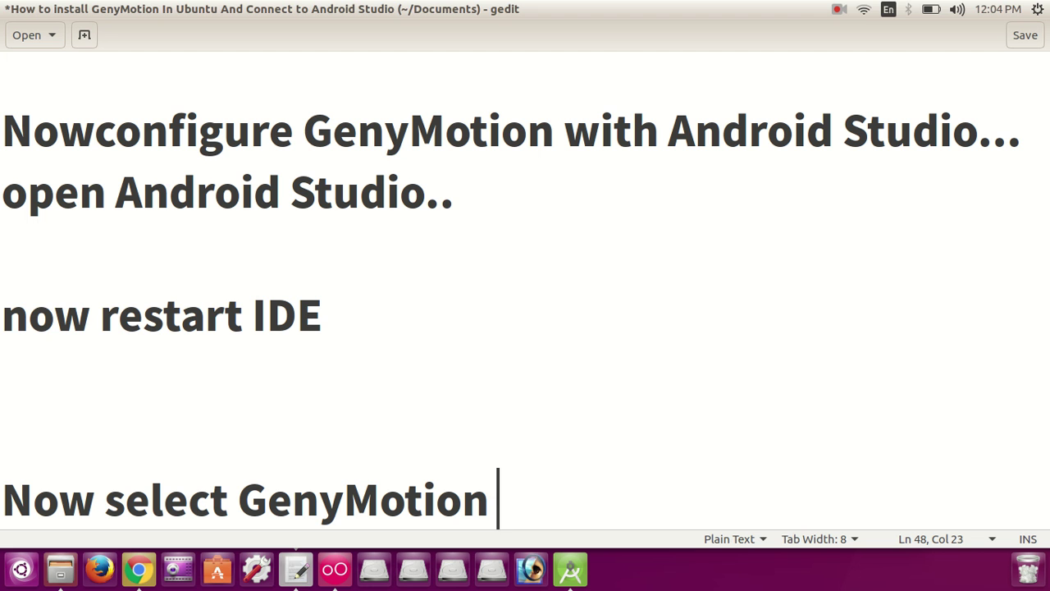
text(path)
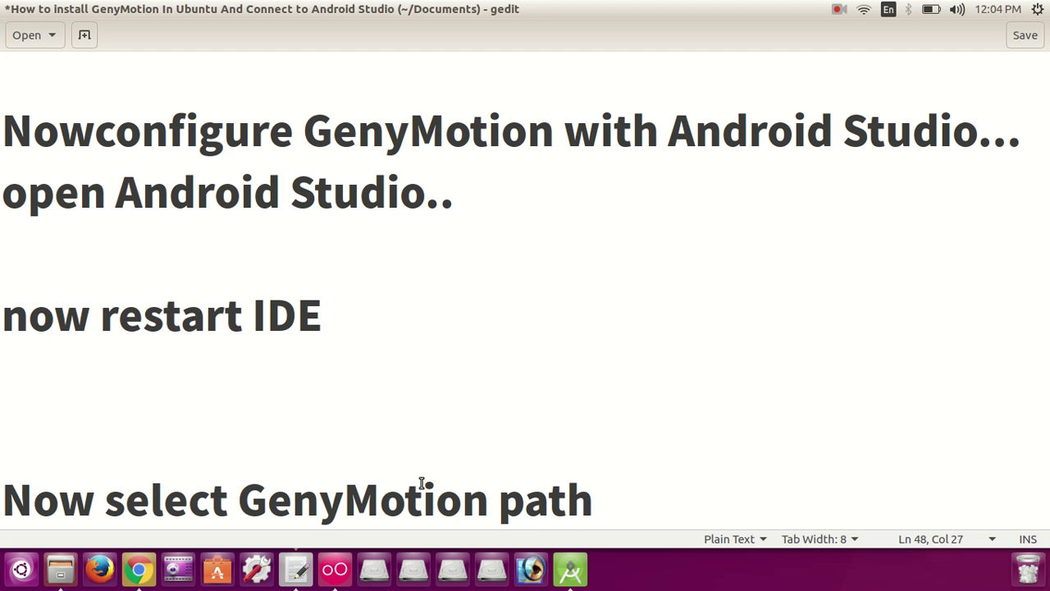
key(alt+Tab)
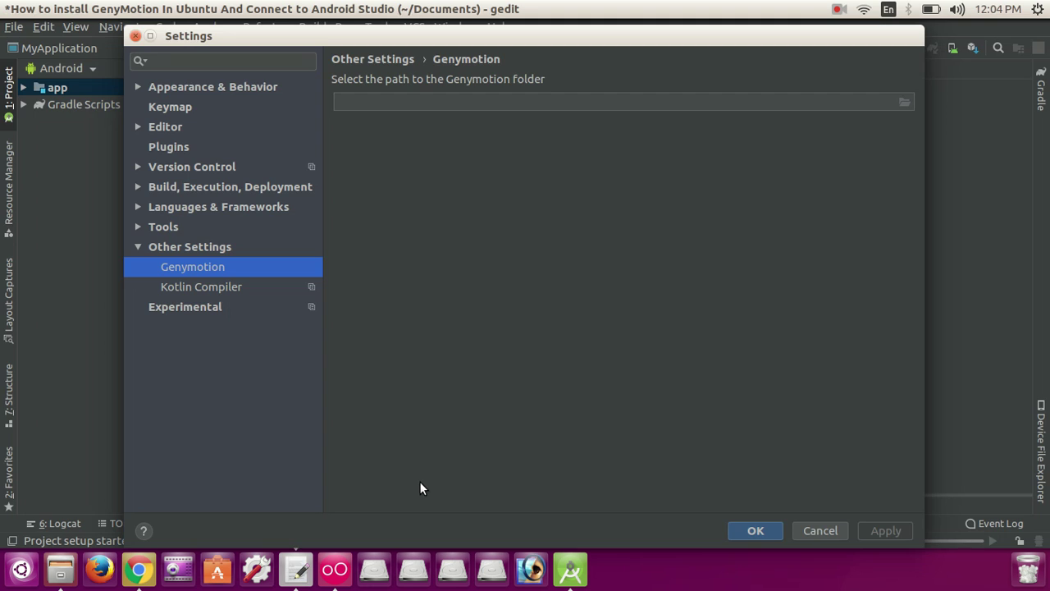
Step: Open the folder chooser for the Genymotion path and expand the home folder
click(904, 106)
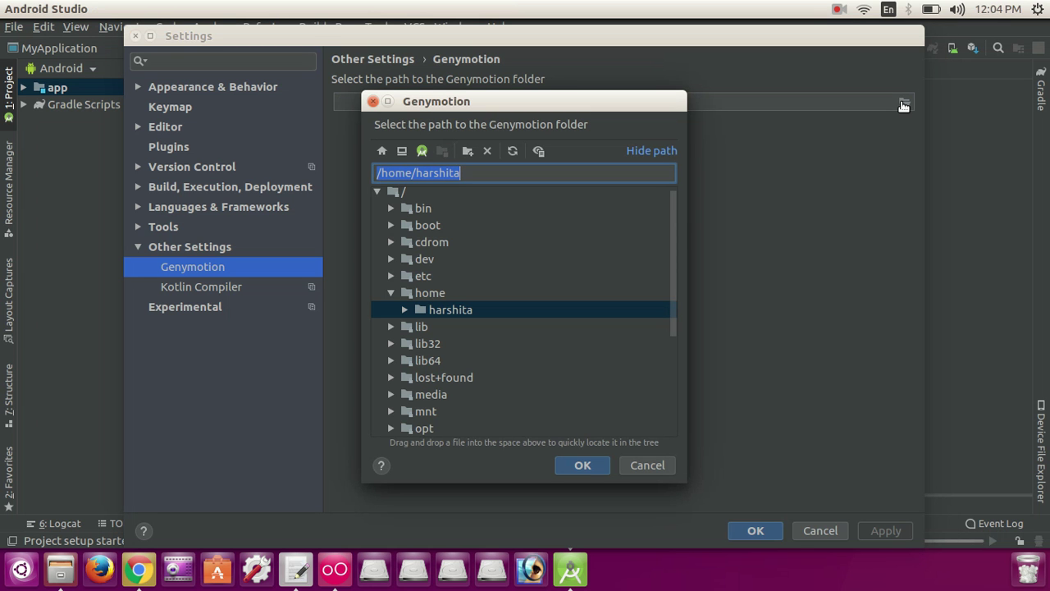
click(405, 315)
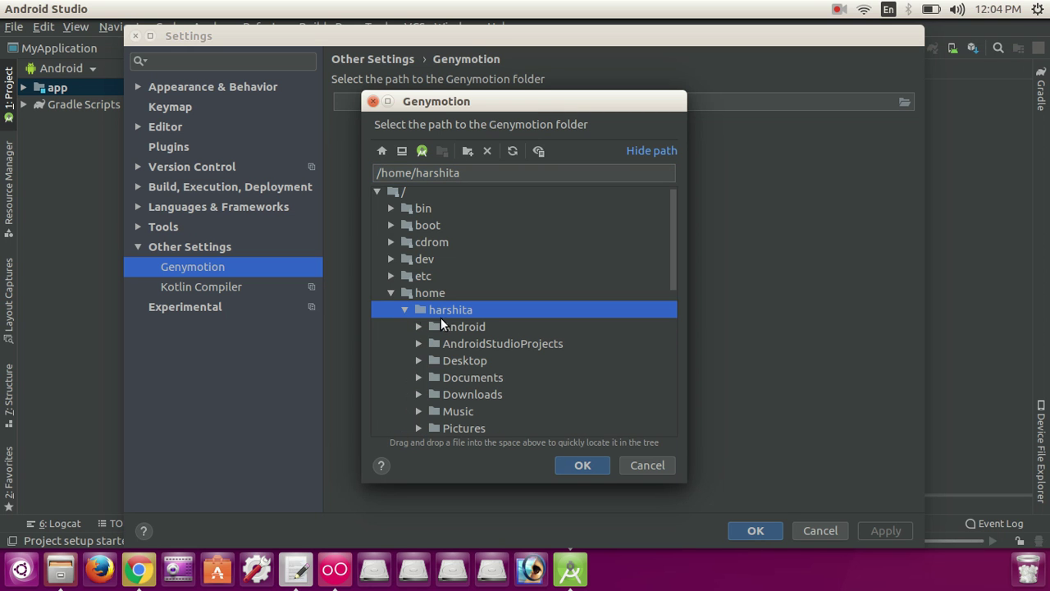
drag(670, 268, 677, 304)
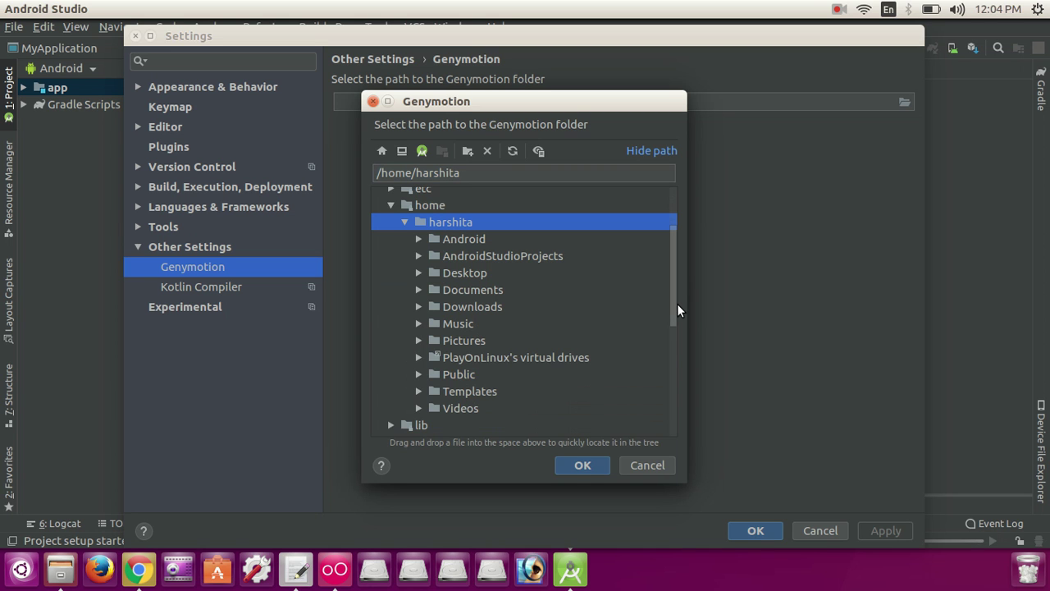
drag(676, 304, 674, 252)
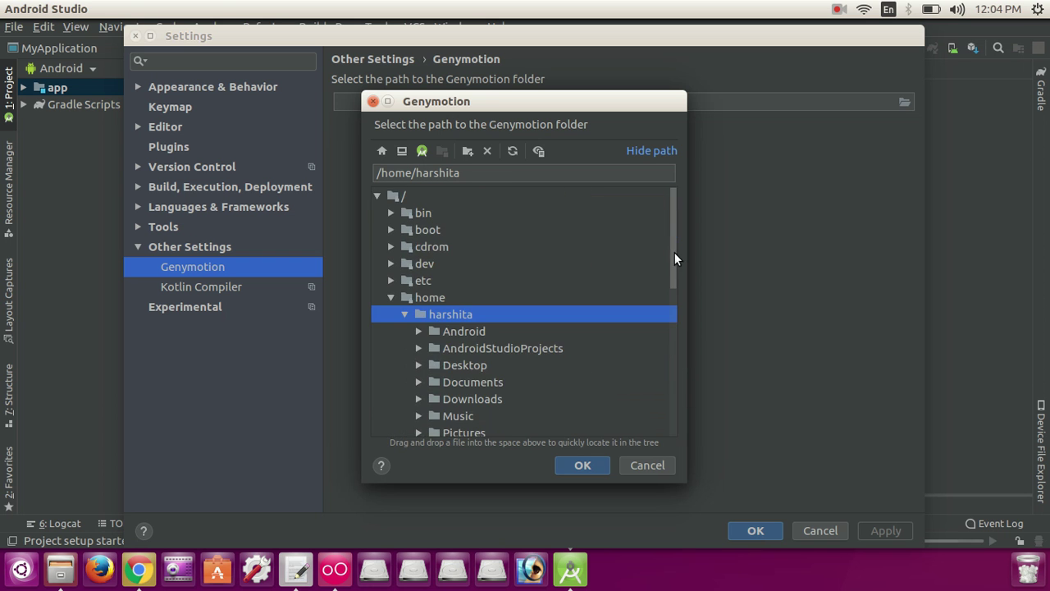
click(839, 10)
click(849, 48)
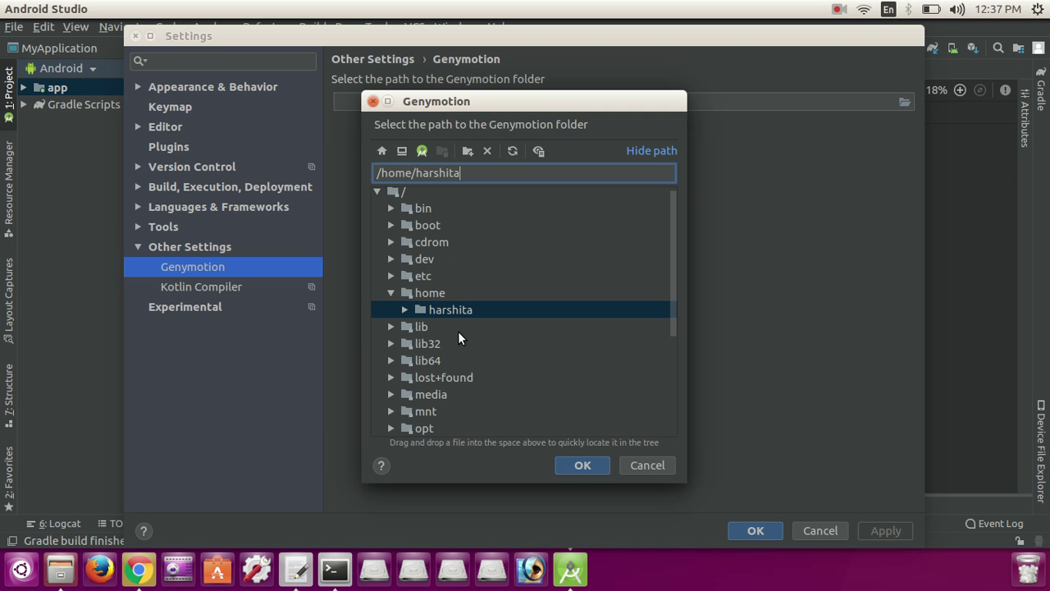
Step: Choose Downloads/genymotion as the Genymotion folder, then apply and save the settings
click(405, 309)
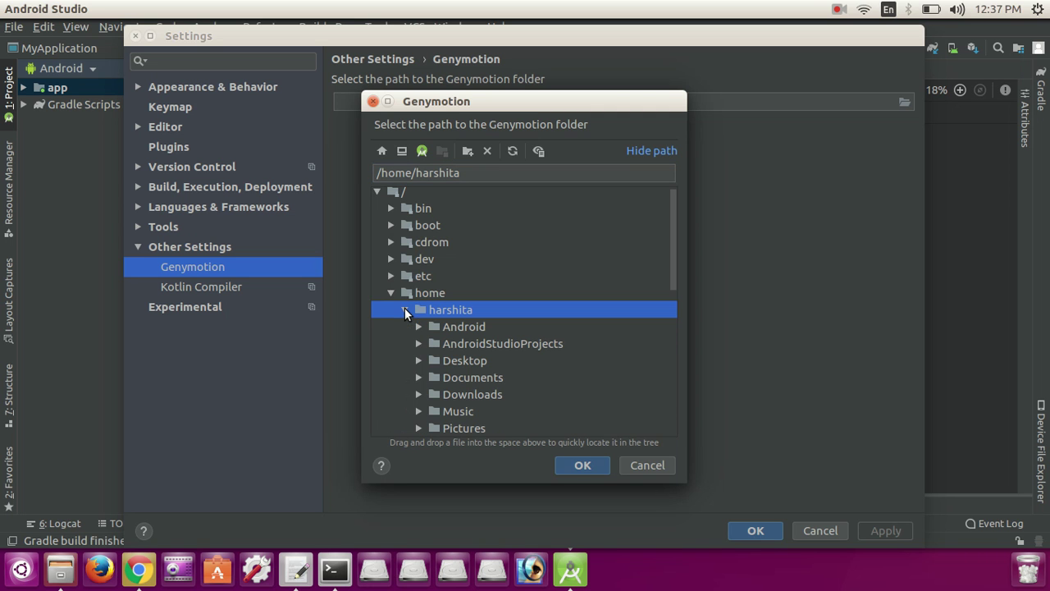
click(419, 395)
drag(674, 240, 679, 281)
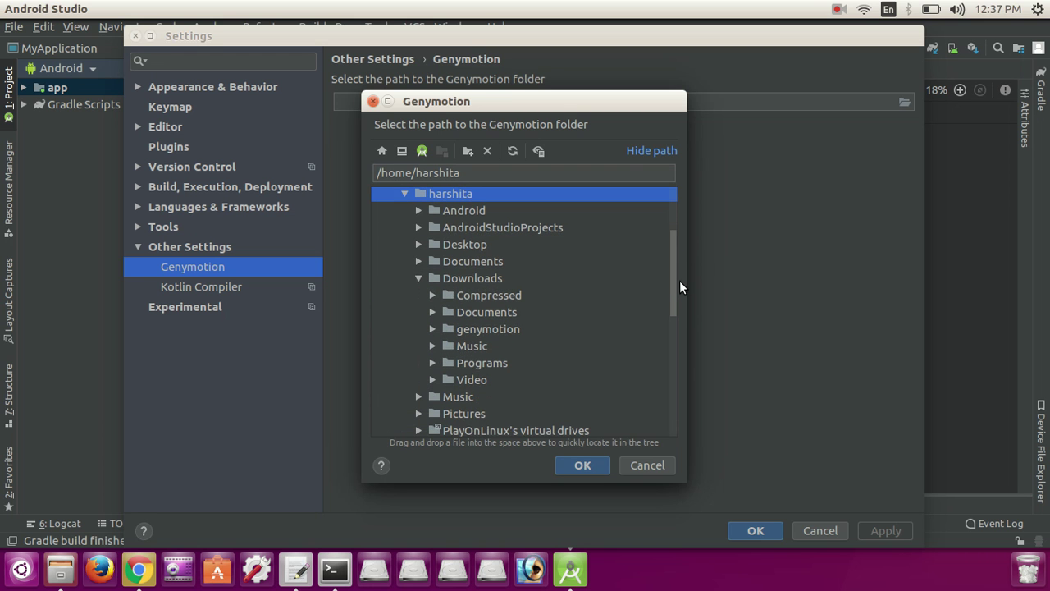
click(432, 328)
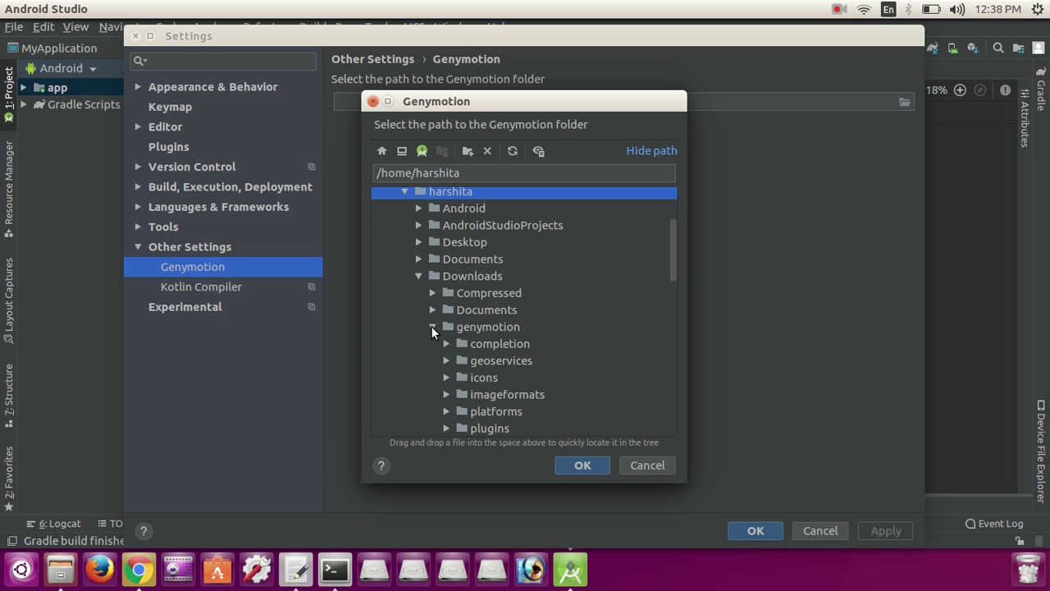
click(479, 326)
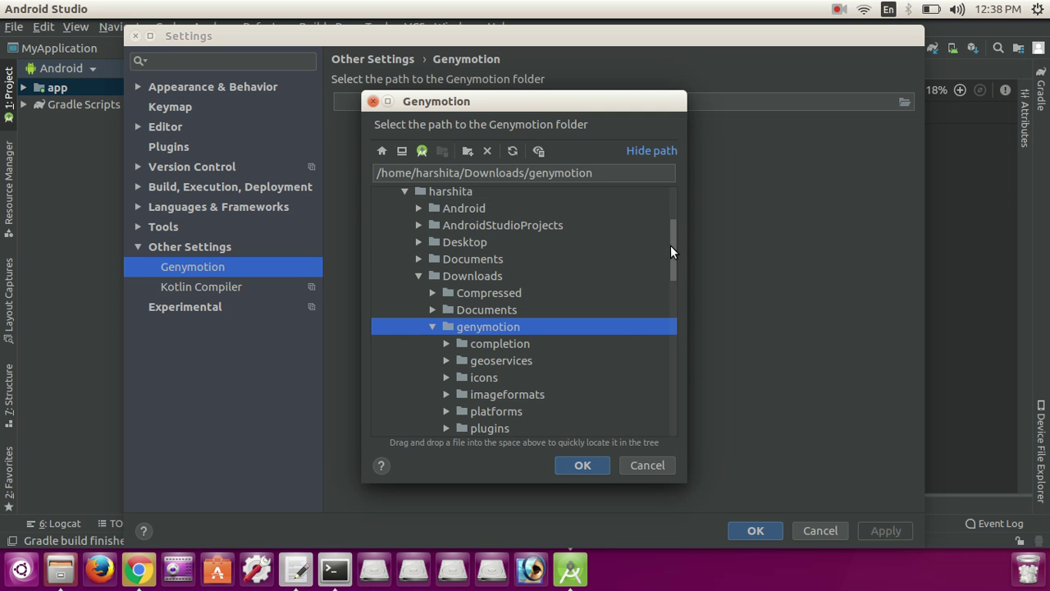
drag(670, 245, 673, 260)
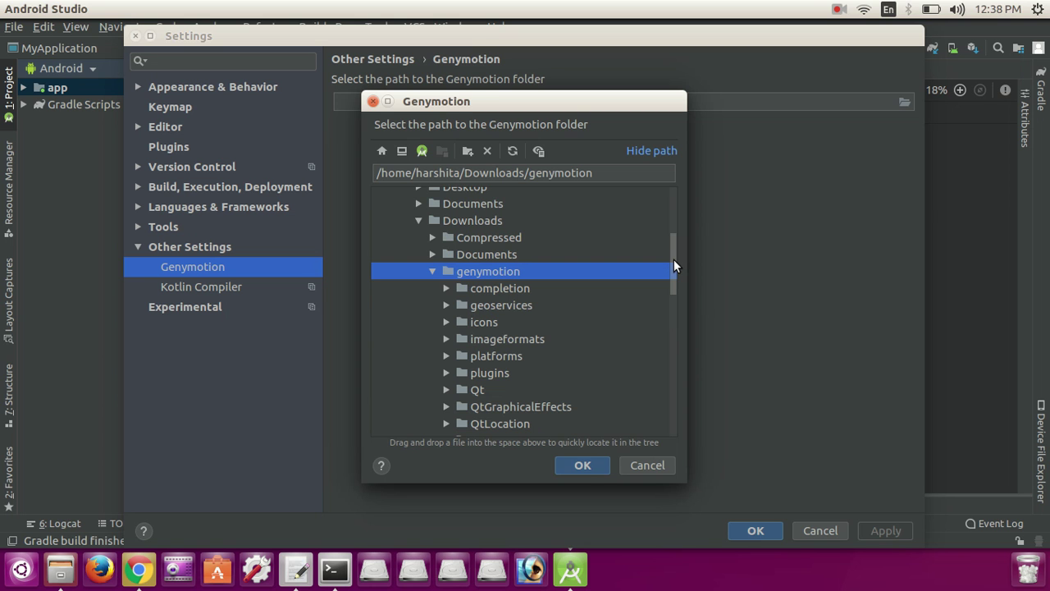
click(582, 465)
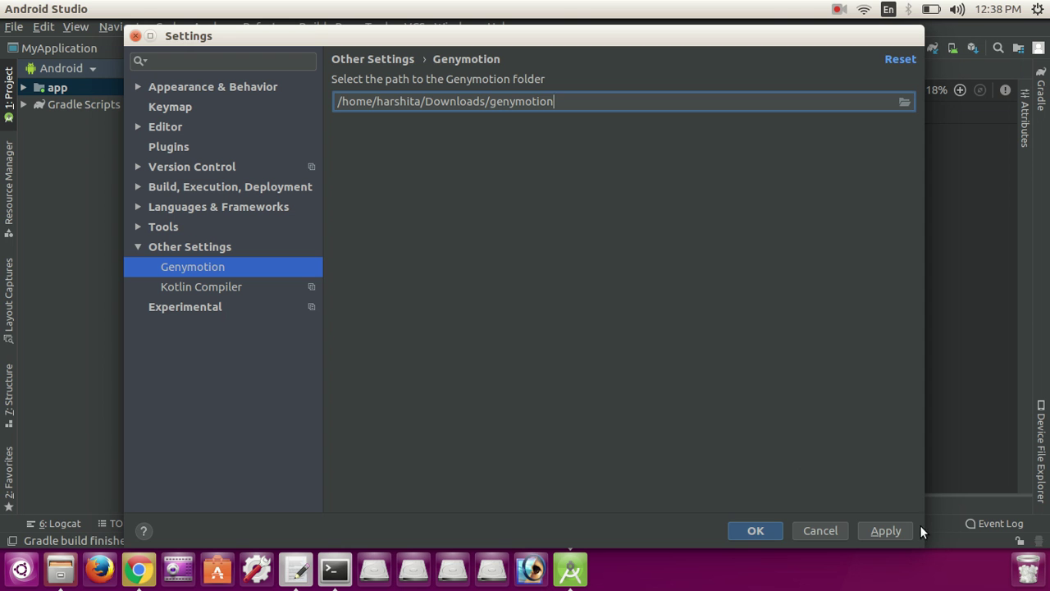
click(895, 530)
click(760, 530)
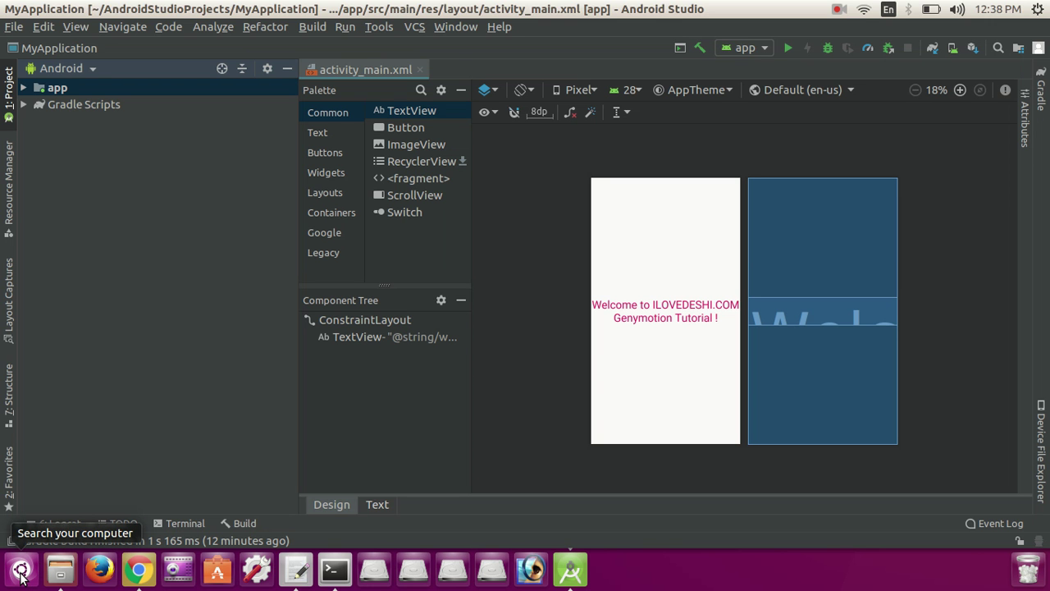
Step: Open and dismiss the Dash, then switch to the tutorial notes in the text editor
click(21, 570)
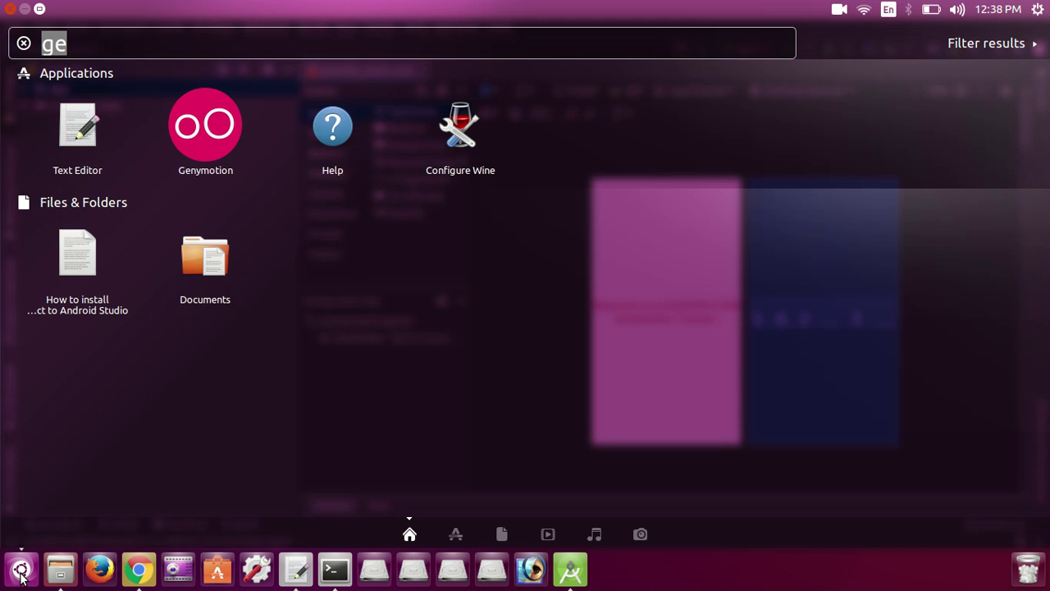
click(20, 571)
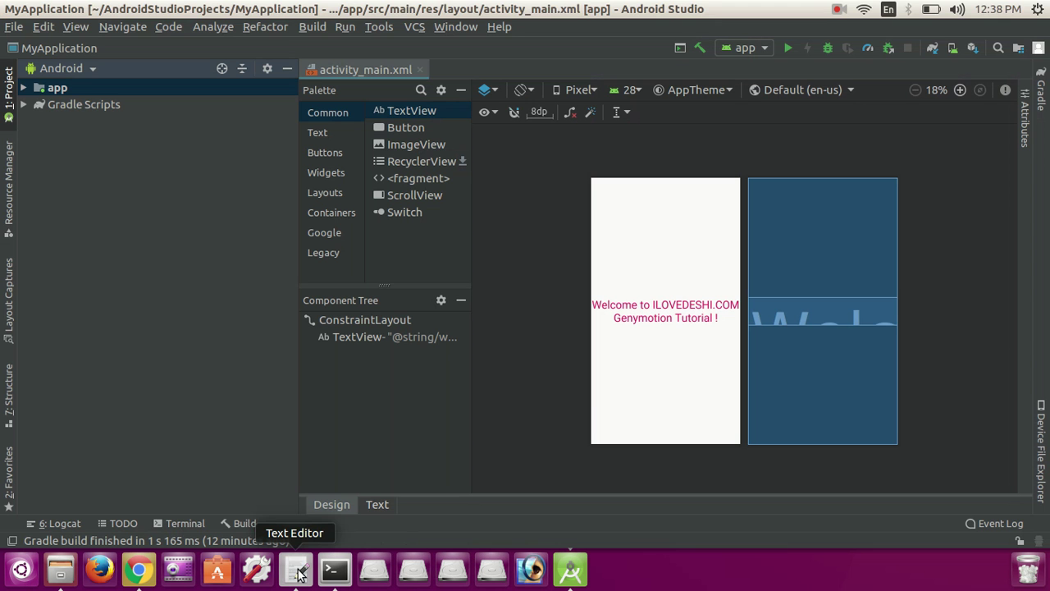
click(296, 569)
Step: Tidy the blank lines and begin a new line 'Now start' below 'Now select GenyMotion path'
key(Return)
key(Return)
key(Return)
key(Return)
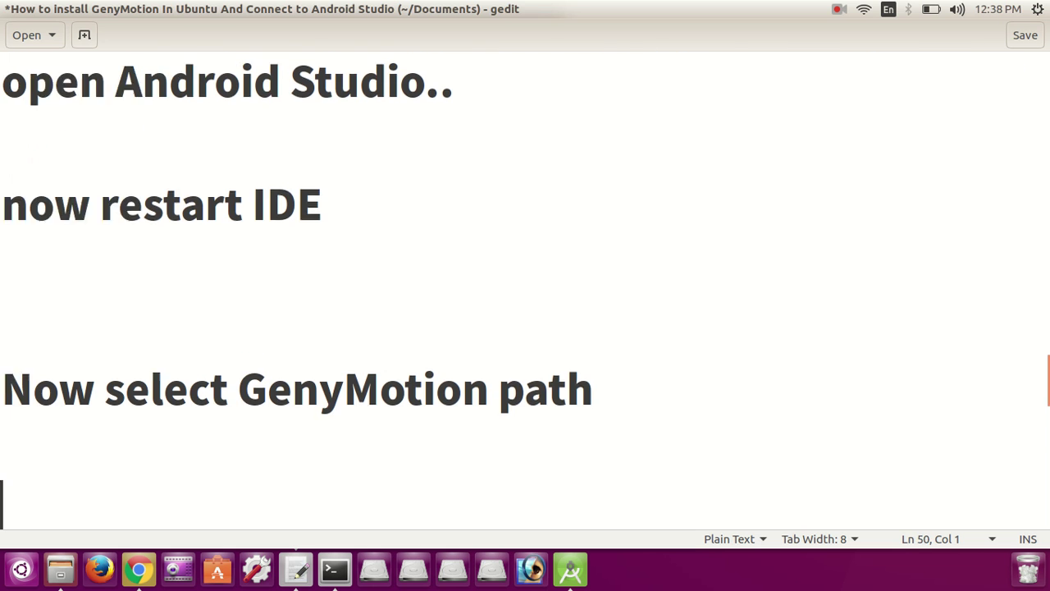
key(BackSpace)
key(BackSpace)
key(BackSpace)
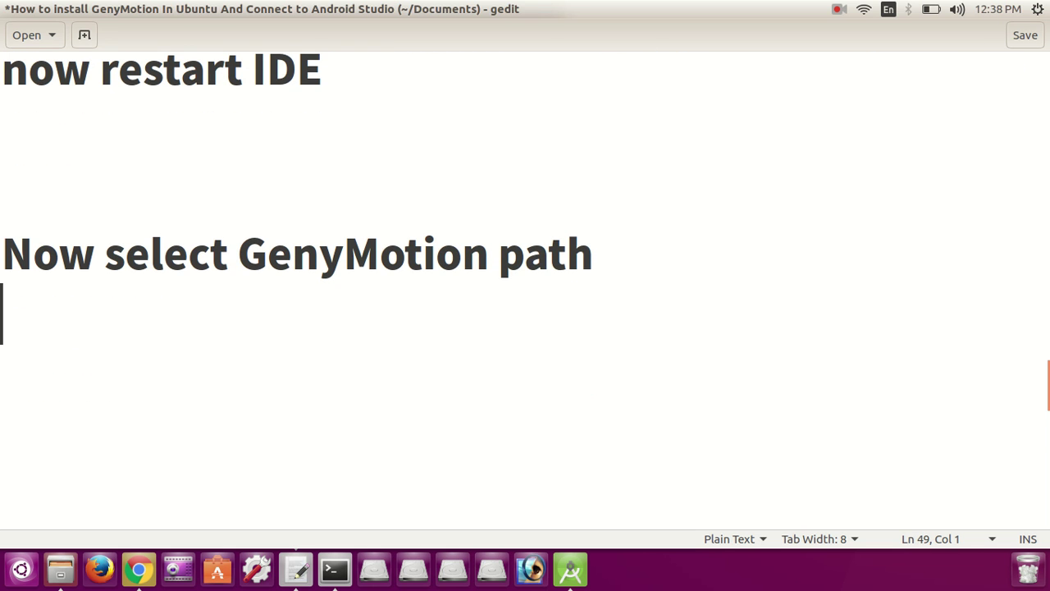
key(Return)
text(No)
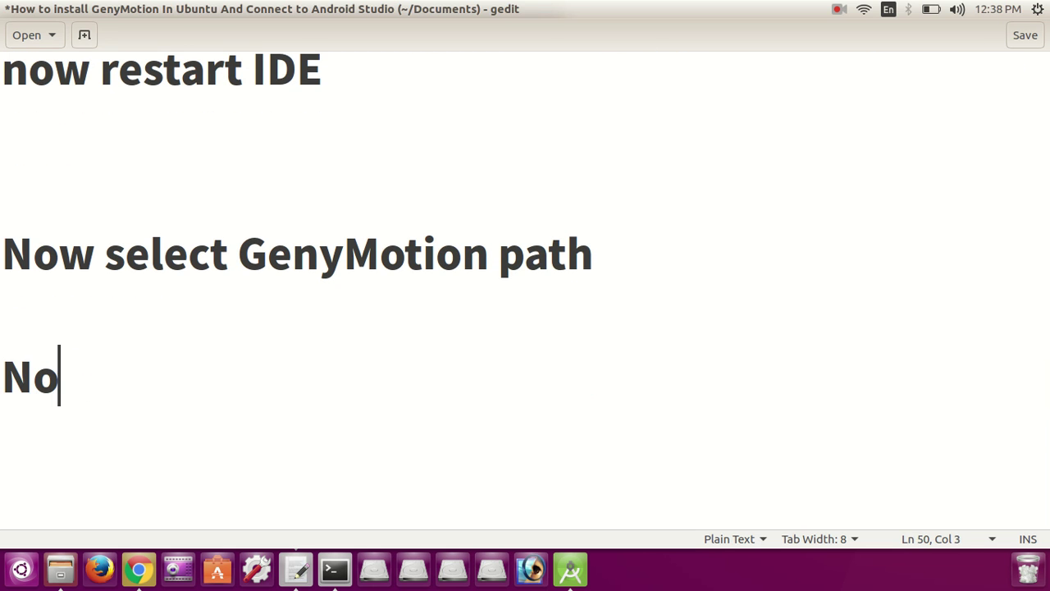
text(w r)
key(BackSpace)
text(sta)
key(Return)
text(rt)
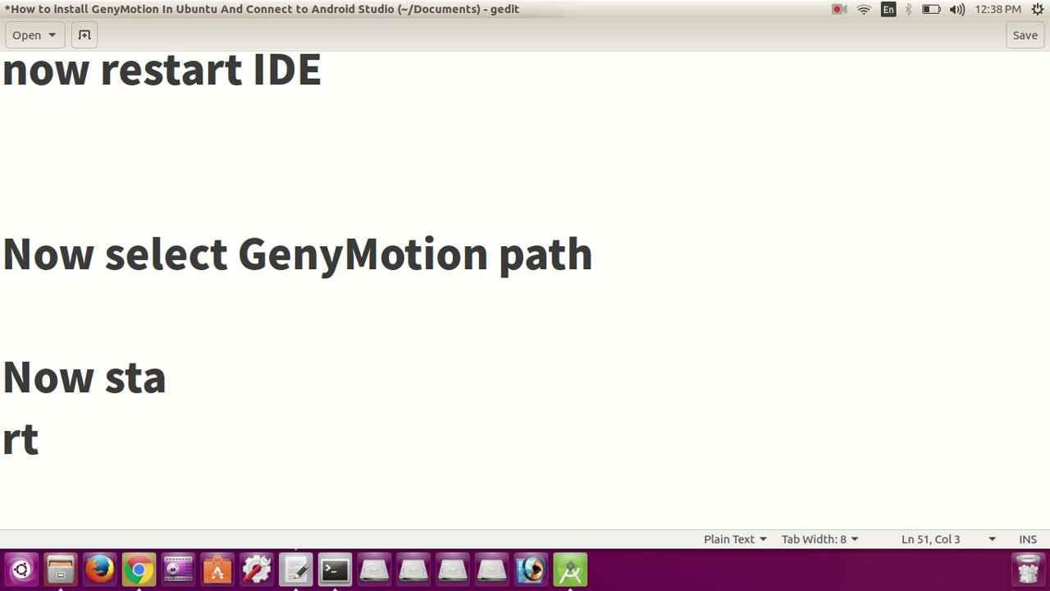
key(BackSpace)
key(BackSpace)
key(BackSpace)
key(BackSpace)
text(rt )
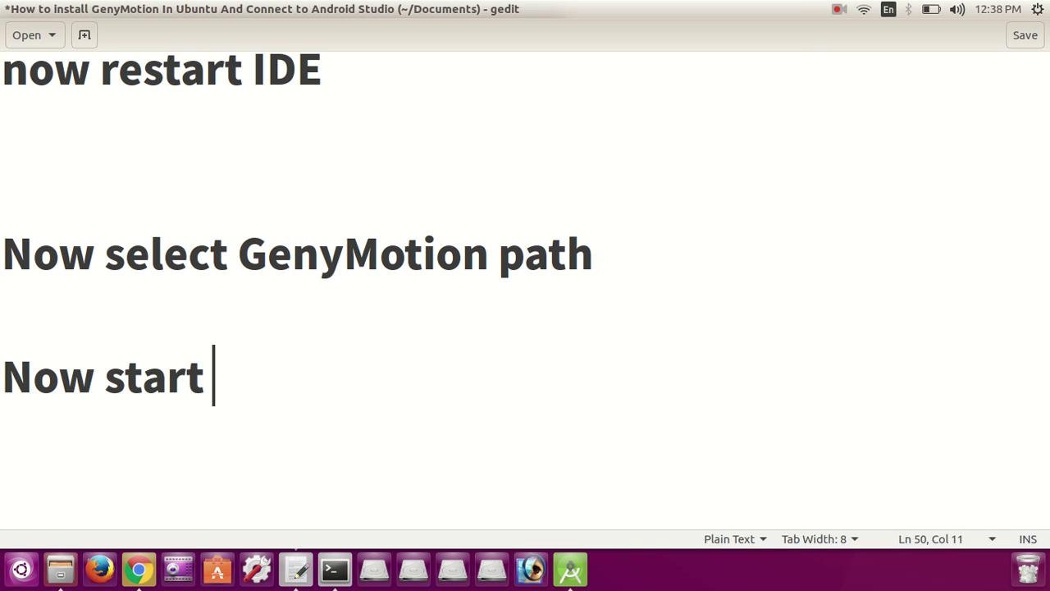
text(applications)
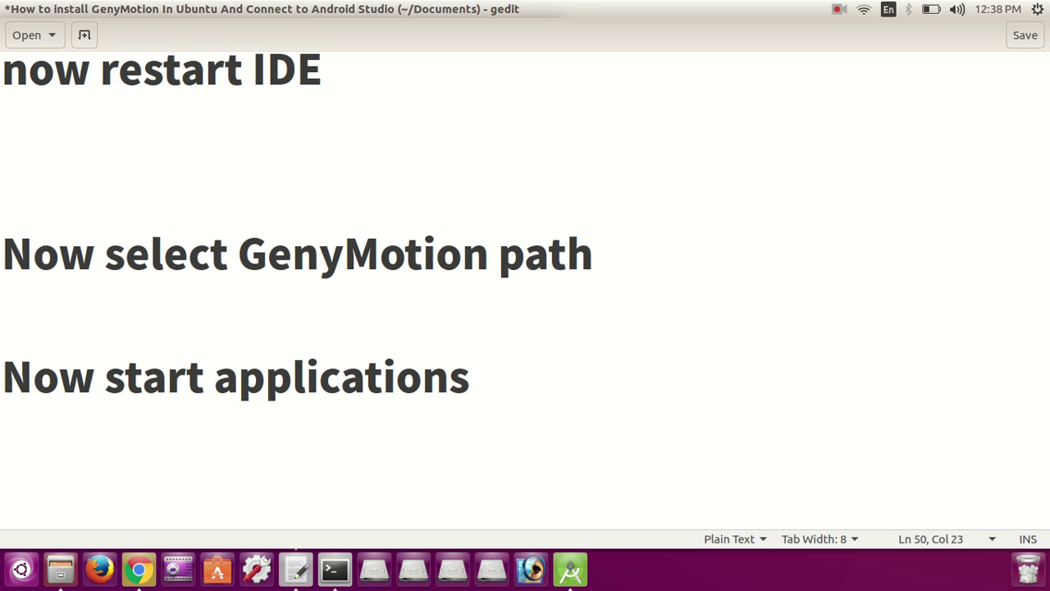
Step: Replace 'applications' with 'geny motion', fixing typos, so the line reads 'Now start geny motion'
key(ctrl+BackSpace)
text(geny)
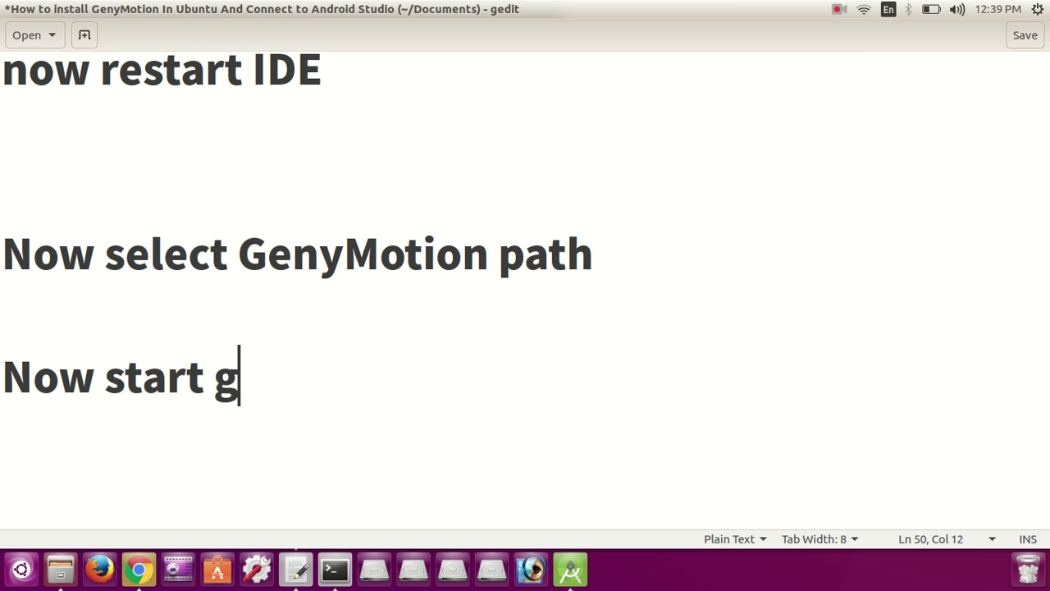
text(m)
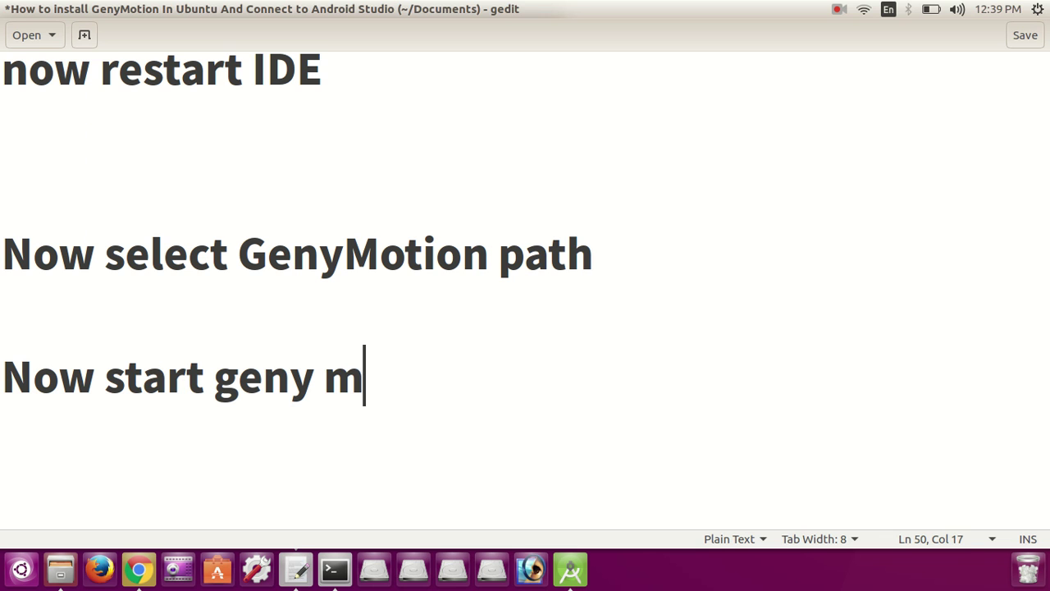
text(t)
key(Return)
text(ion)
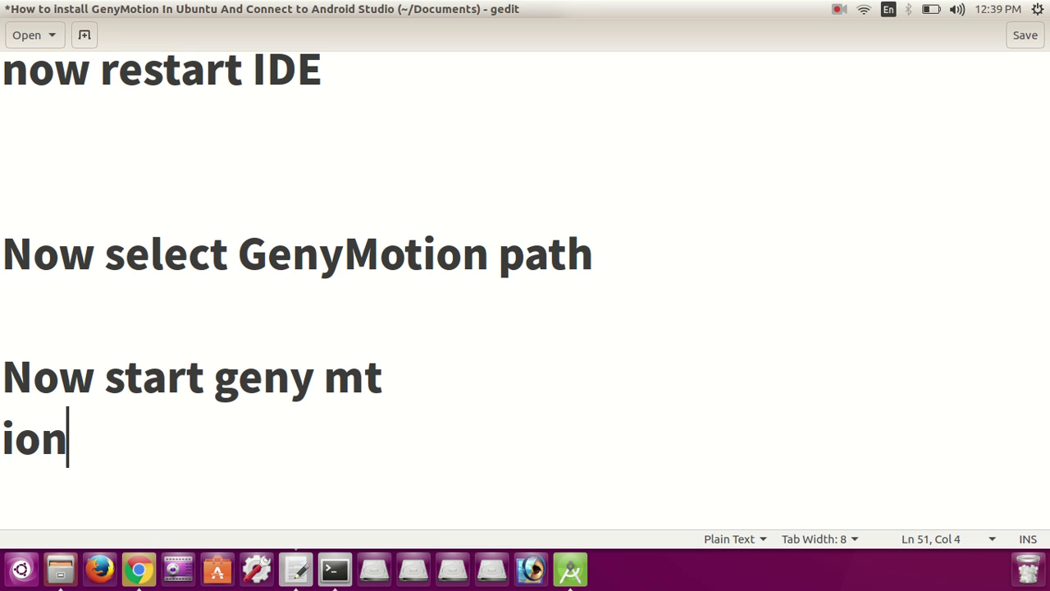
key(BackSpace)
key(BackSpace)
key(BackSpace)
key(BackSpace)
key(BackSpace)
text(o)
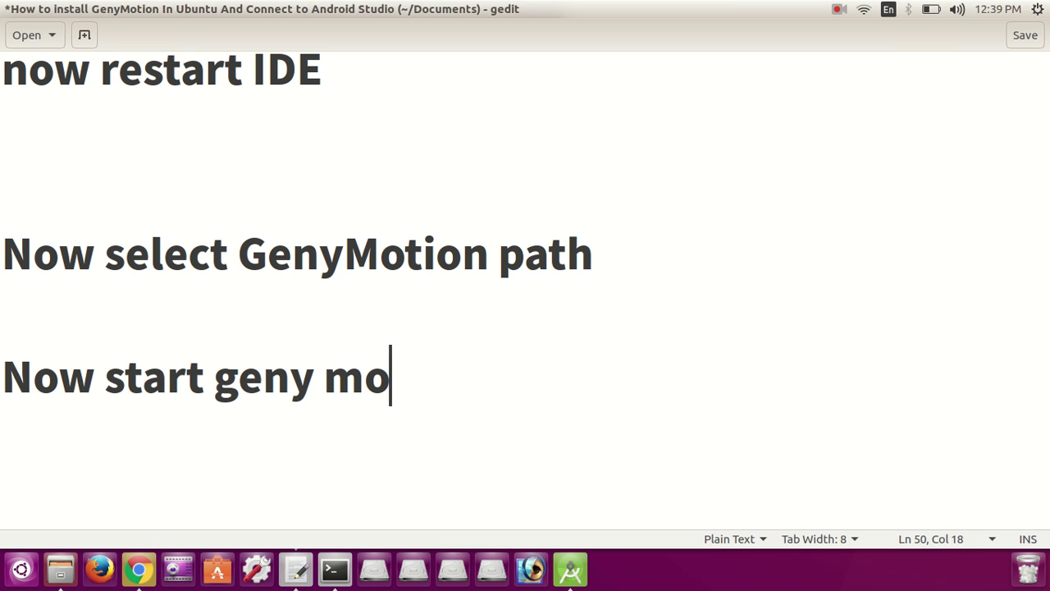
text(tion)
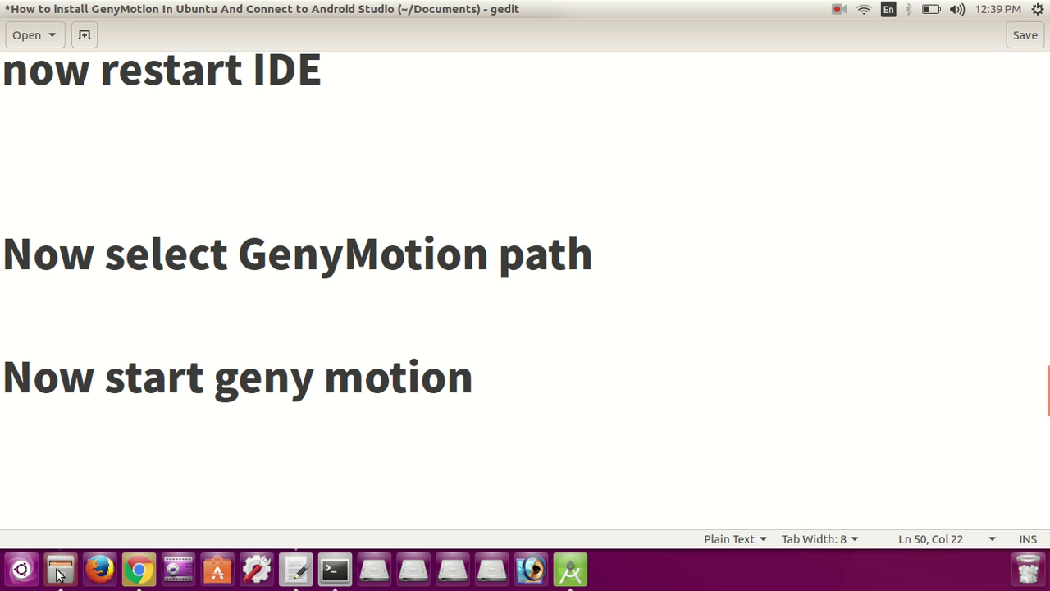
Step: Search 'geny' in the Dash, dismiss the search, and close the terminal window
click(21, 569)
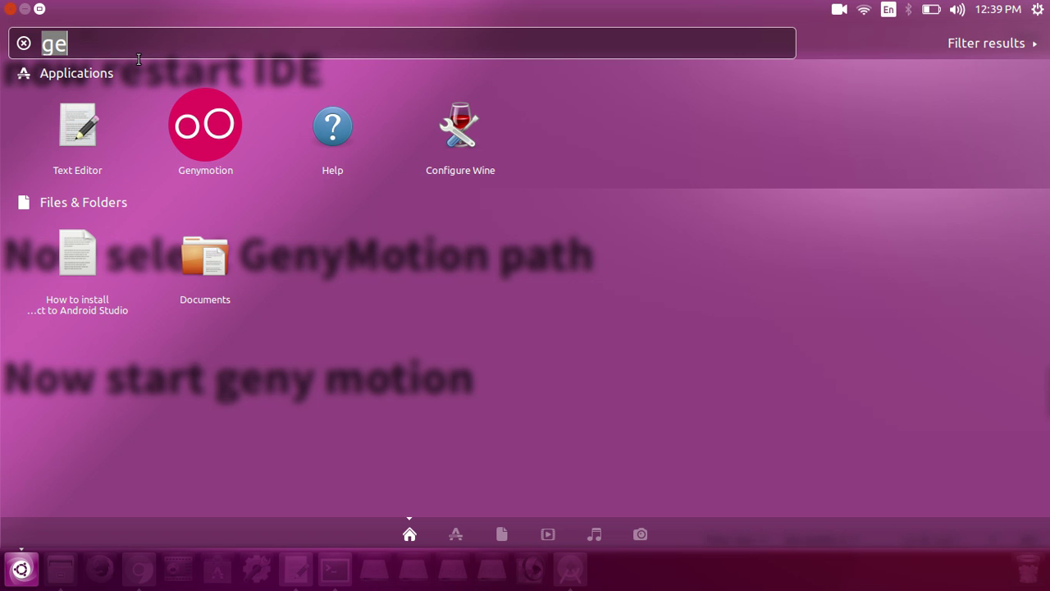
key(BackSpace)
text(geny)
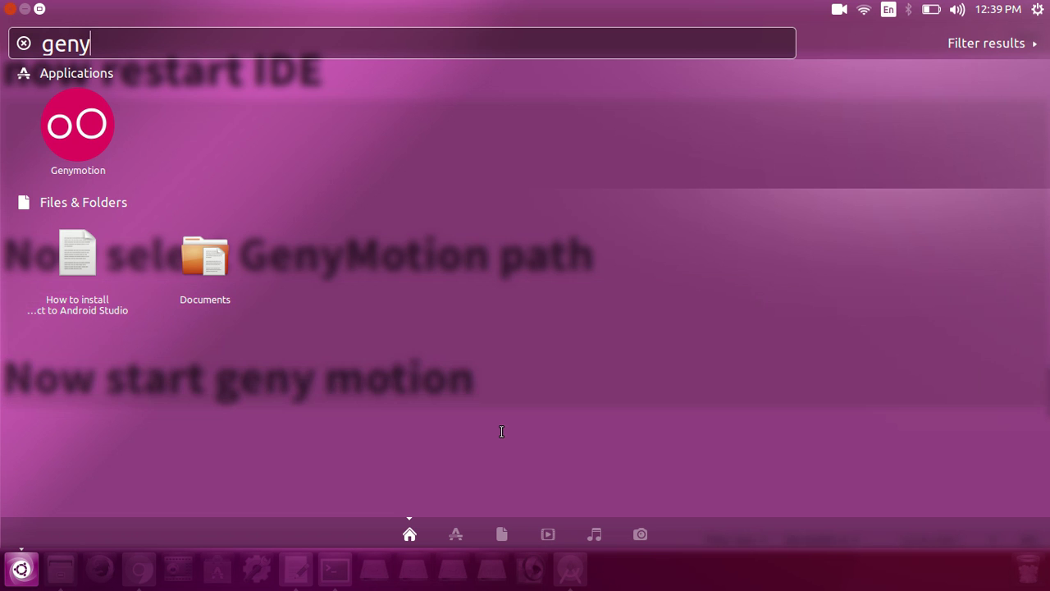
key(Escape)
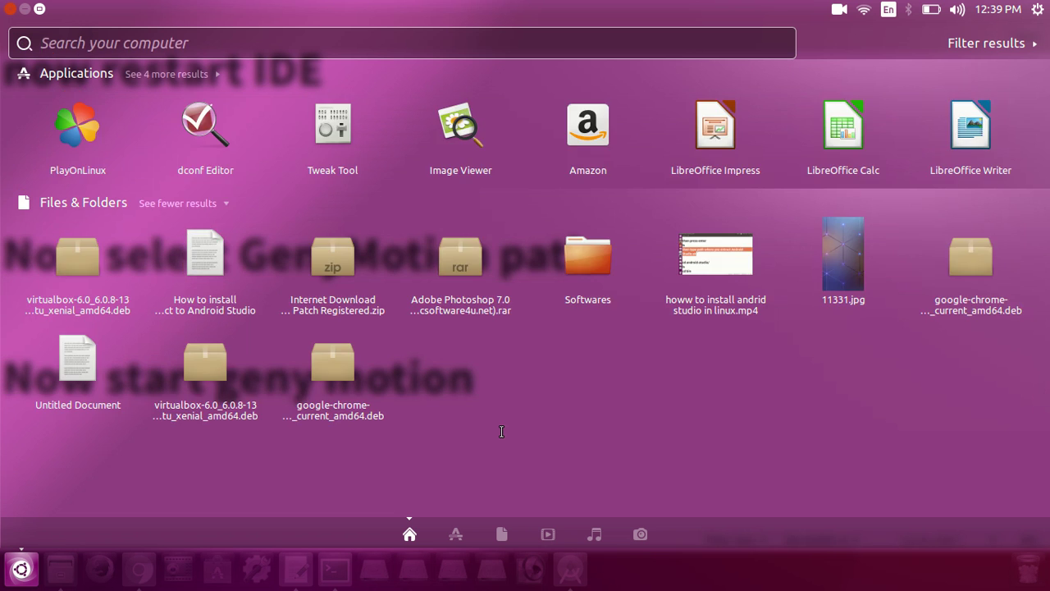
key(Escape)
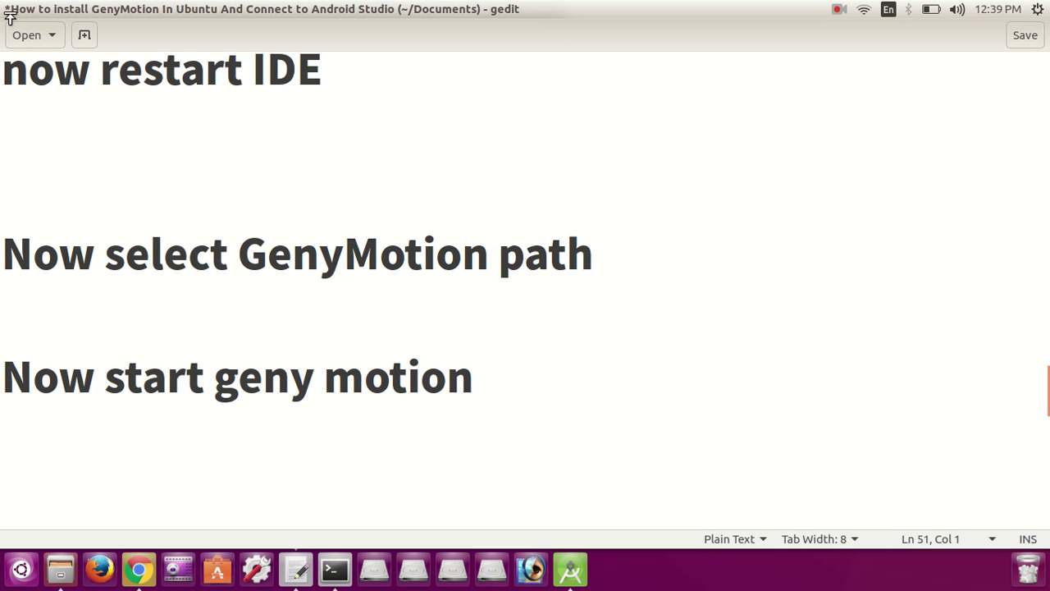
mouse_move(24, 12)
key(alt+Tab)
key(alt+Tab)
key(alt+Tab)
key(alt+Tab)
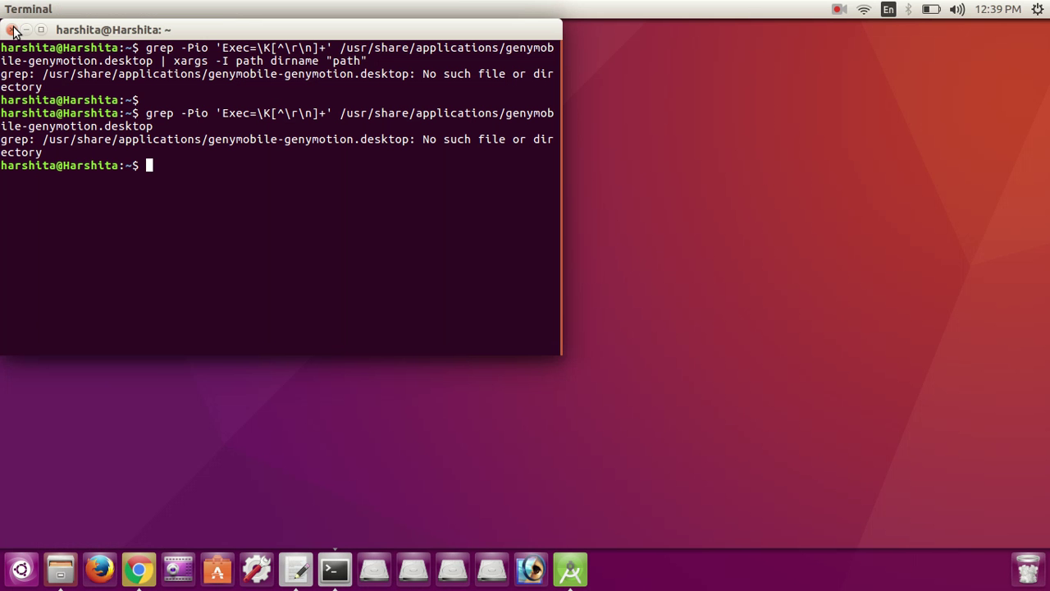
click(11, 29)
Step: Launch Genymotion from a Dash search for 'ge'
right_click(450, 231)
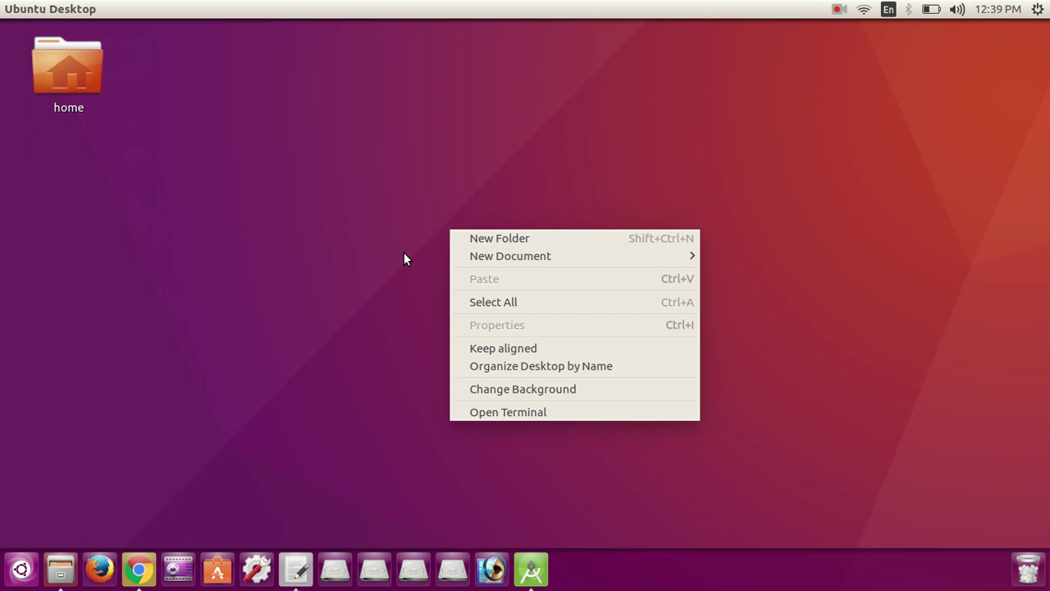
click(404, 252)
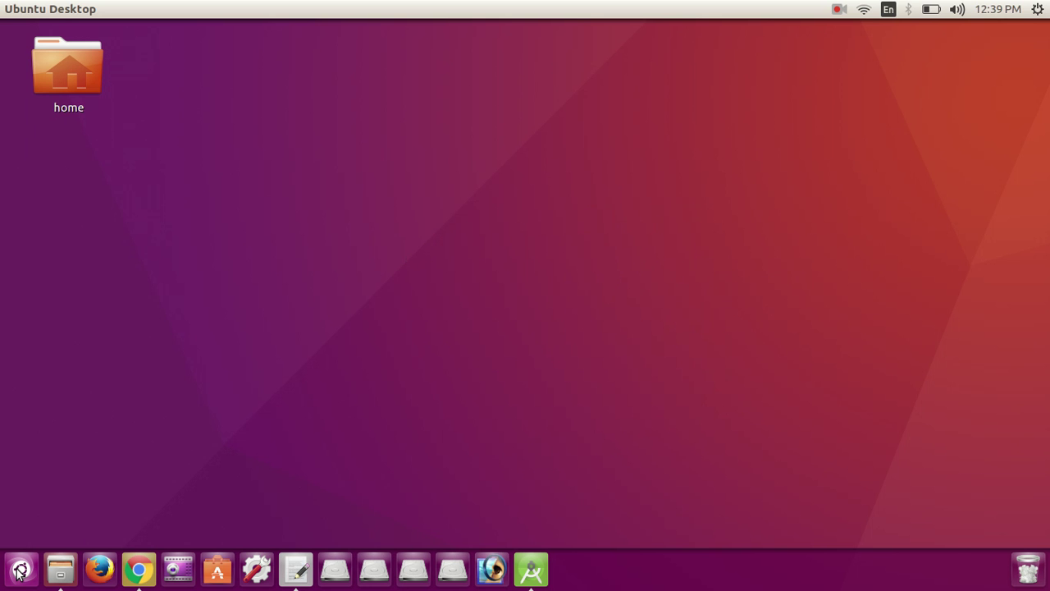
click(21, 568)
text(ge)
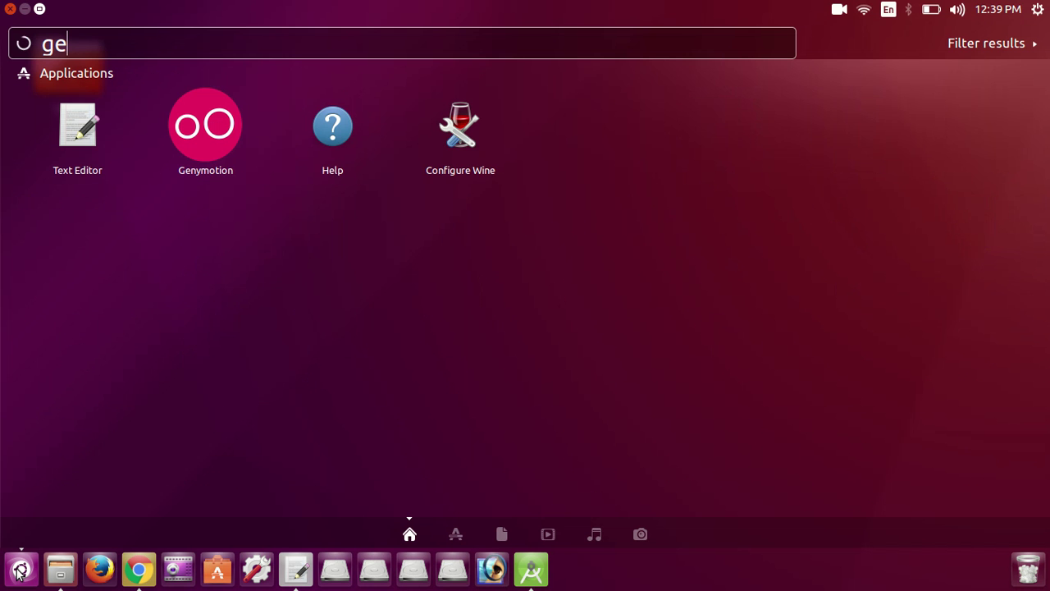
click(215, 127)
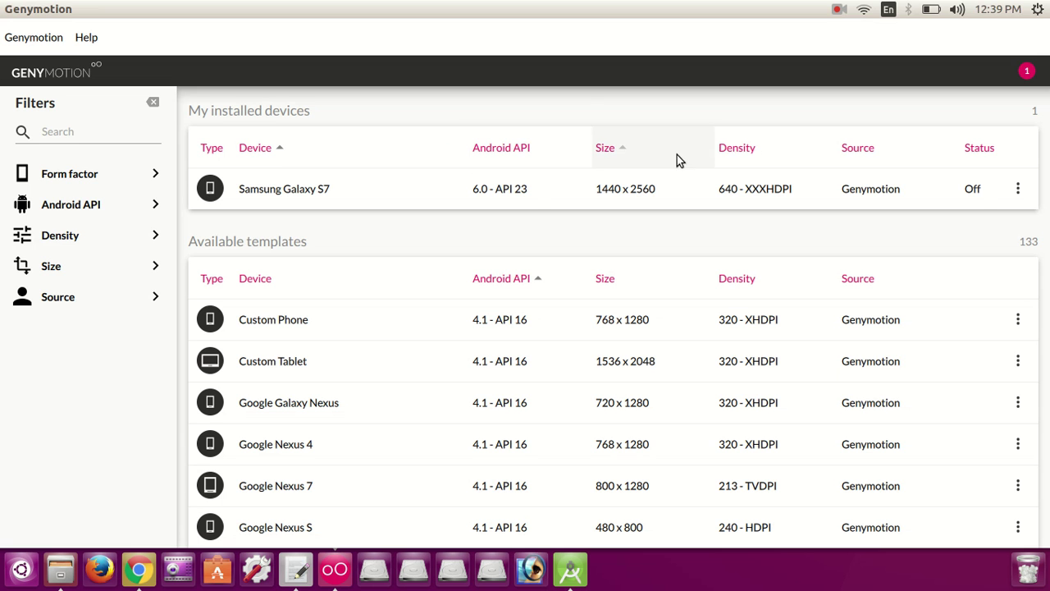
Step: Start the Samsung Galaxy S7 virtual device from its row's options menu
click(1018, 189)
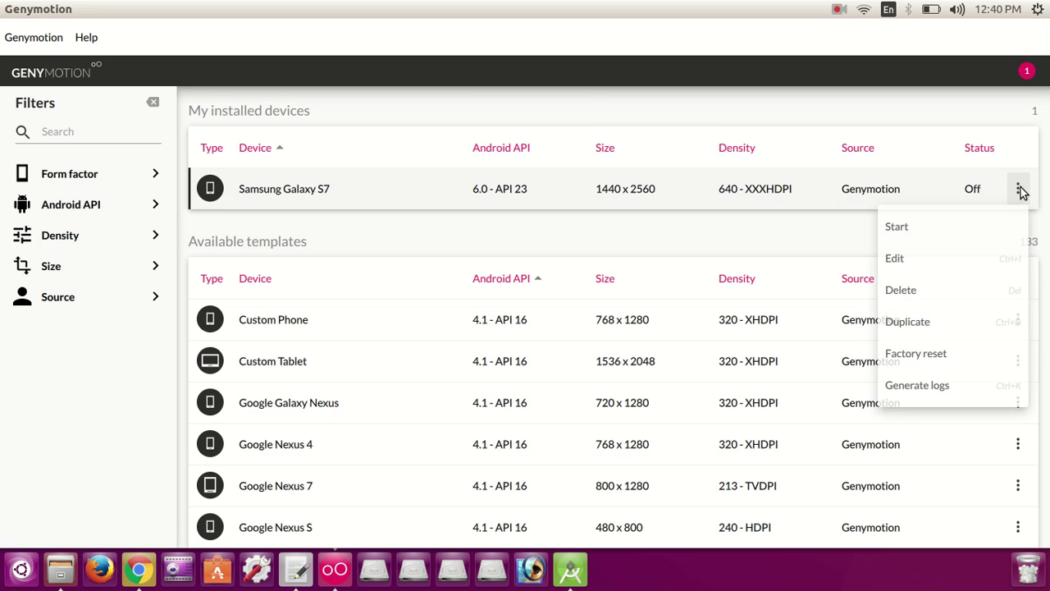
click(896, 227)
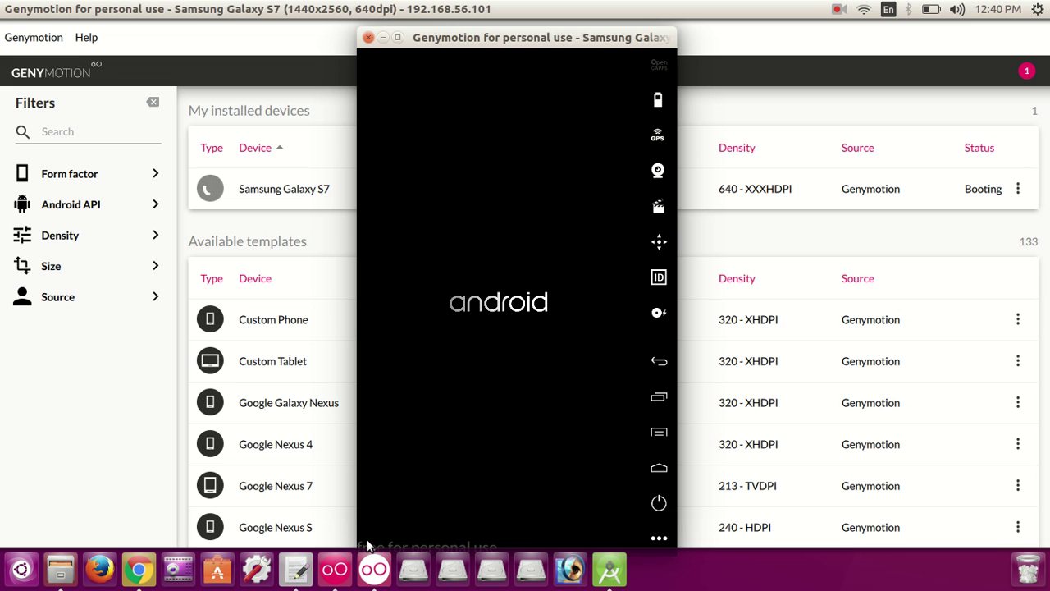
Step: In gedit, type 'now run your app in geny motion from android studio....', removing the stray 'w'
click(296, 568)
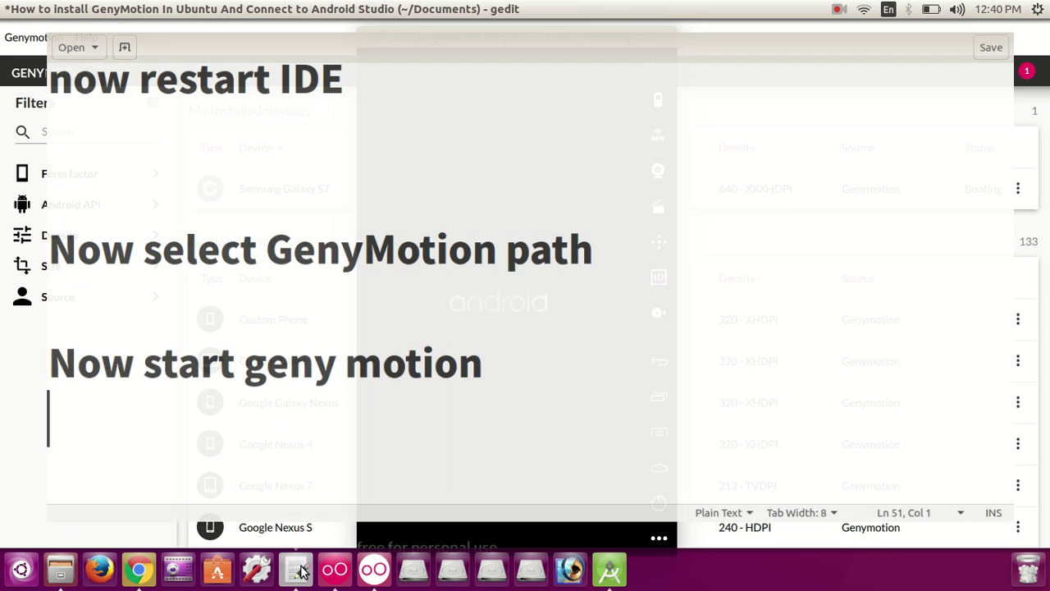
text(now)
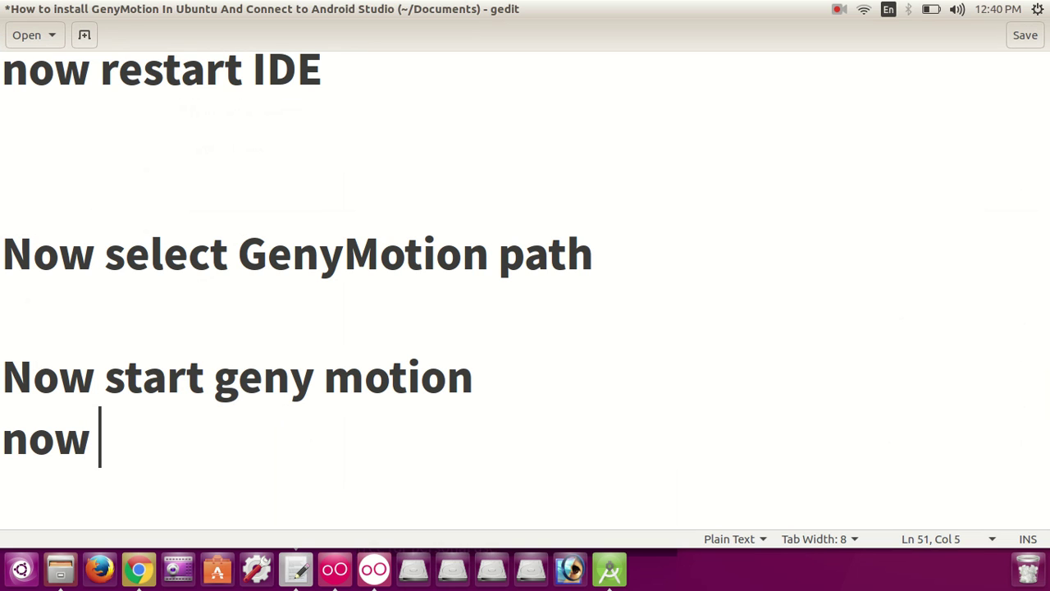
text( run )
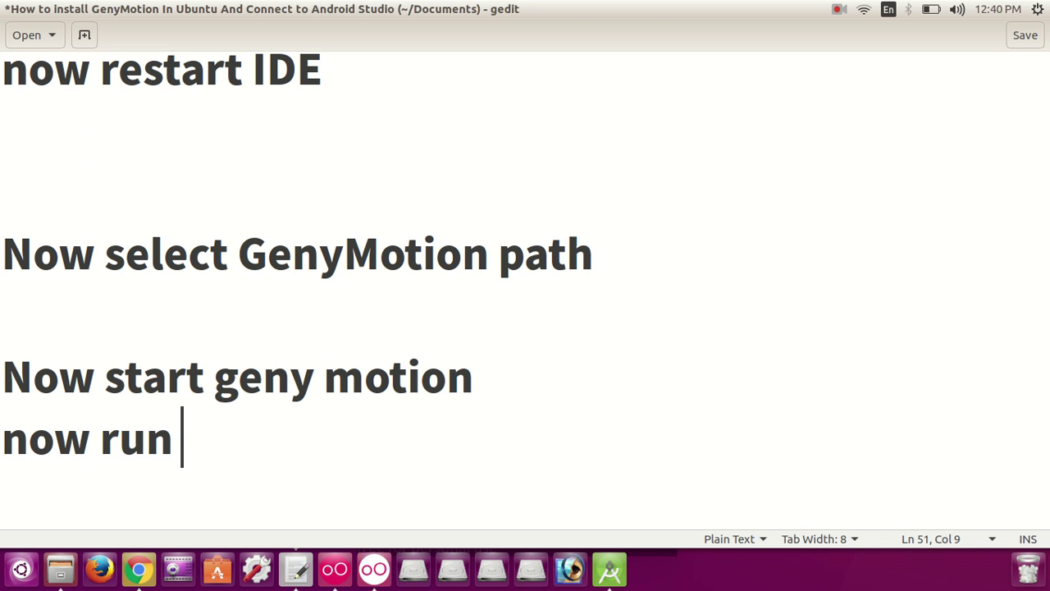
text(you)
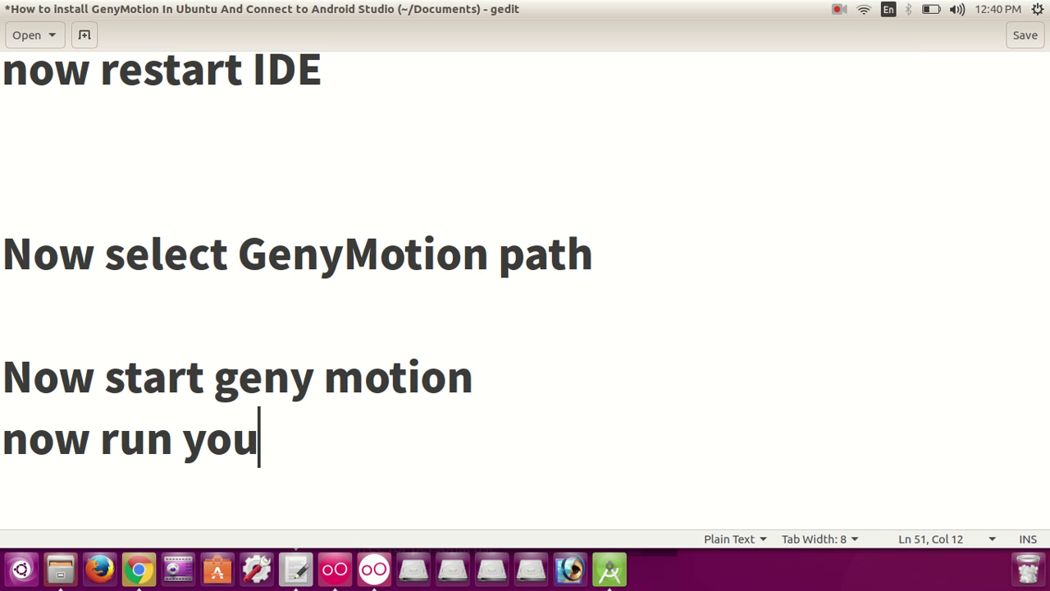
text(r app )
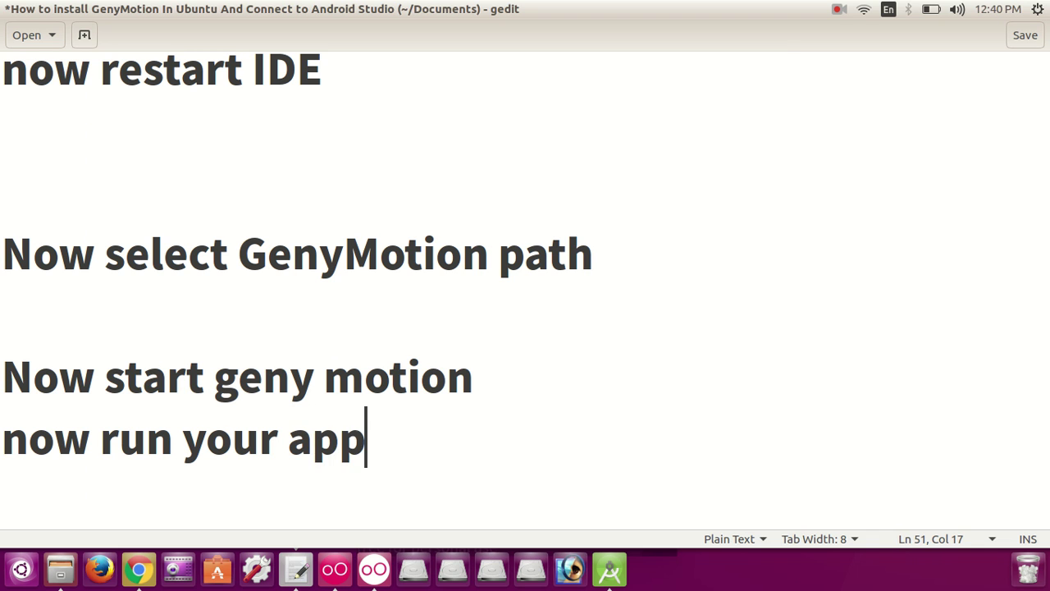
text(in g)
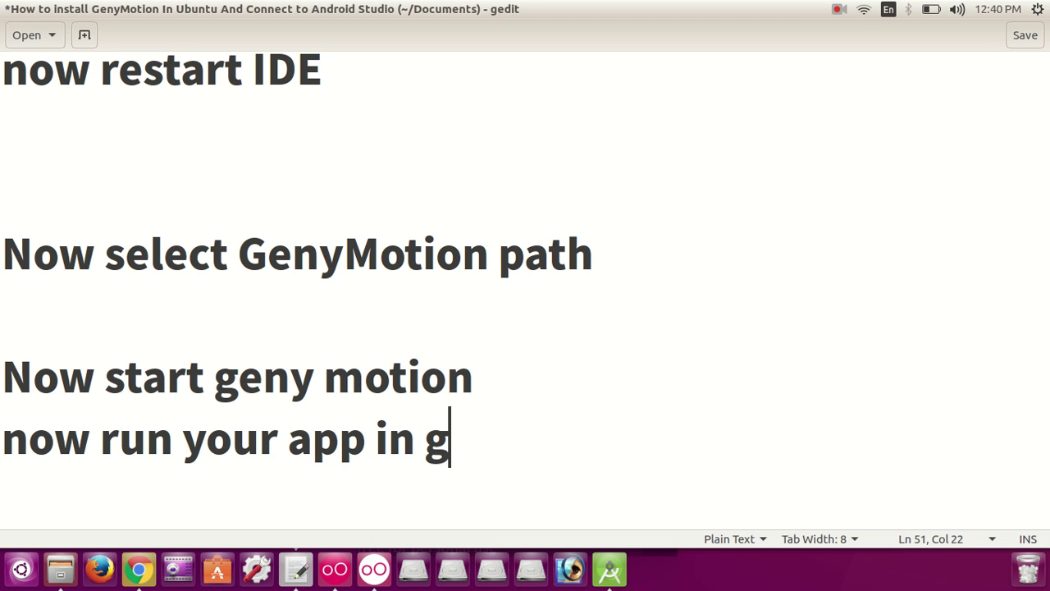
text(eny mo)
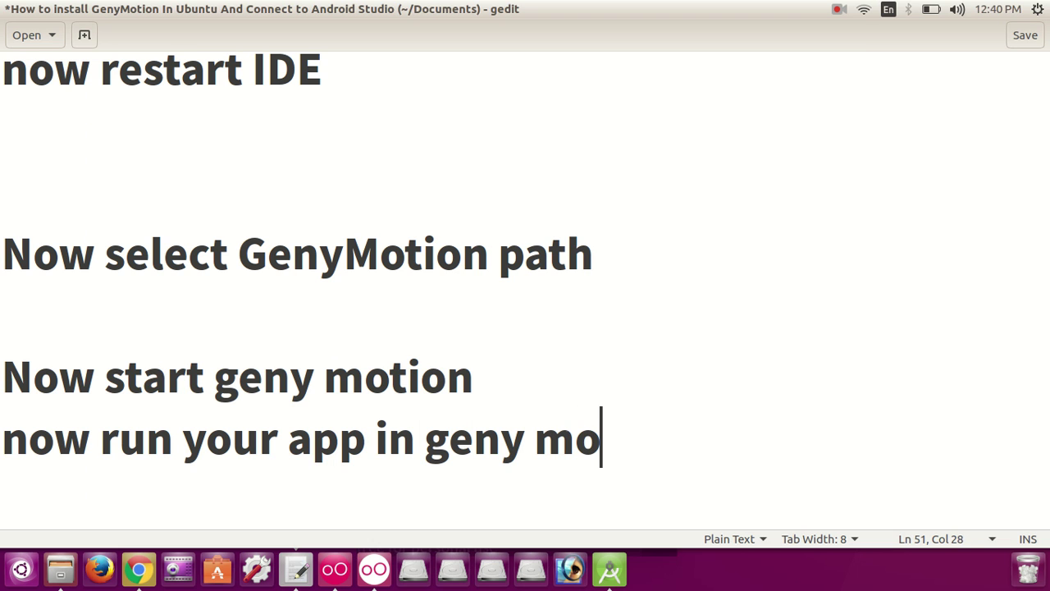
text(tion)
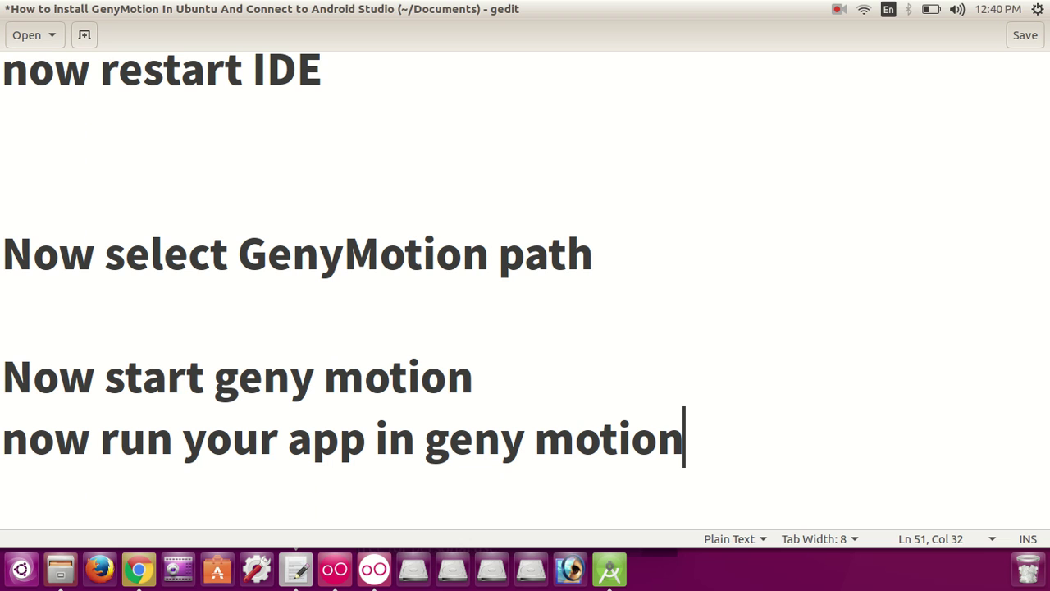
text( w)
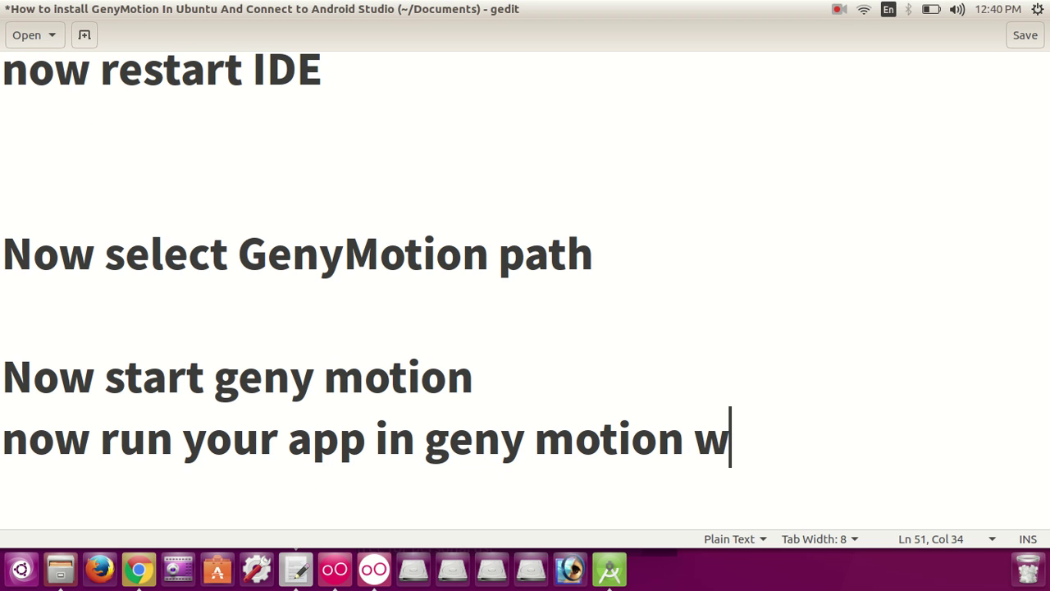
key(BackSpace)
text(fr)
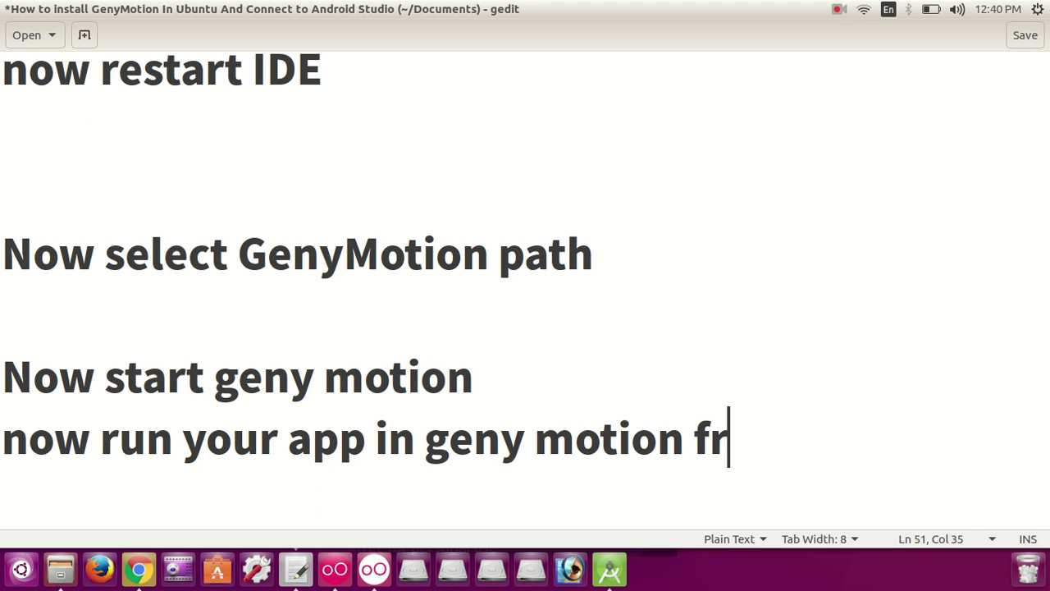
text(om an)
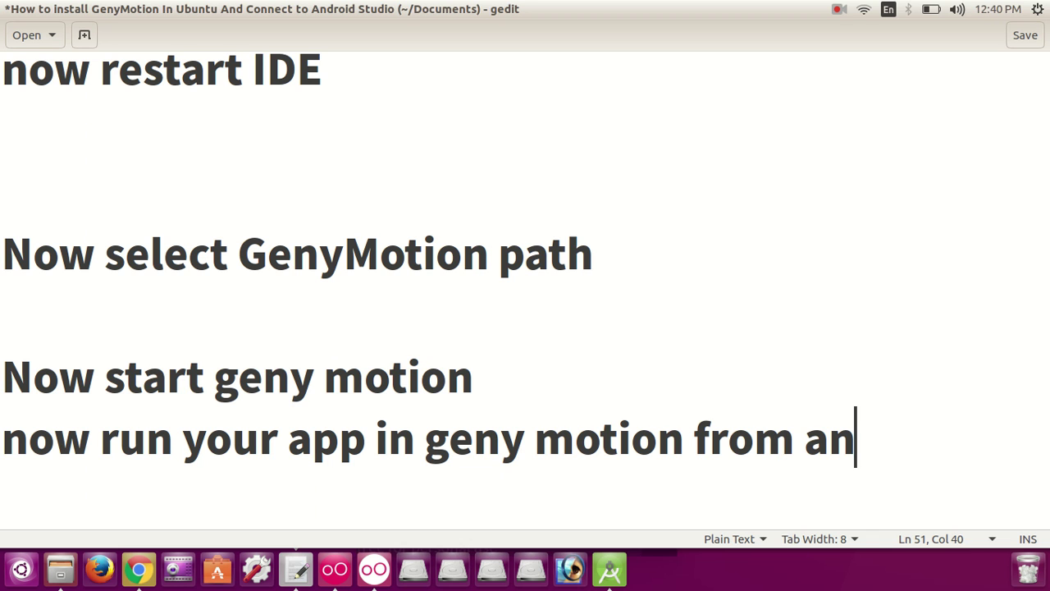
text(droid )
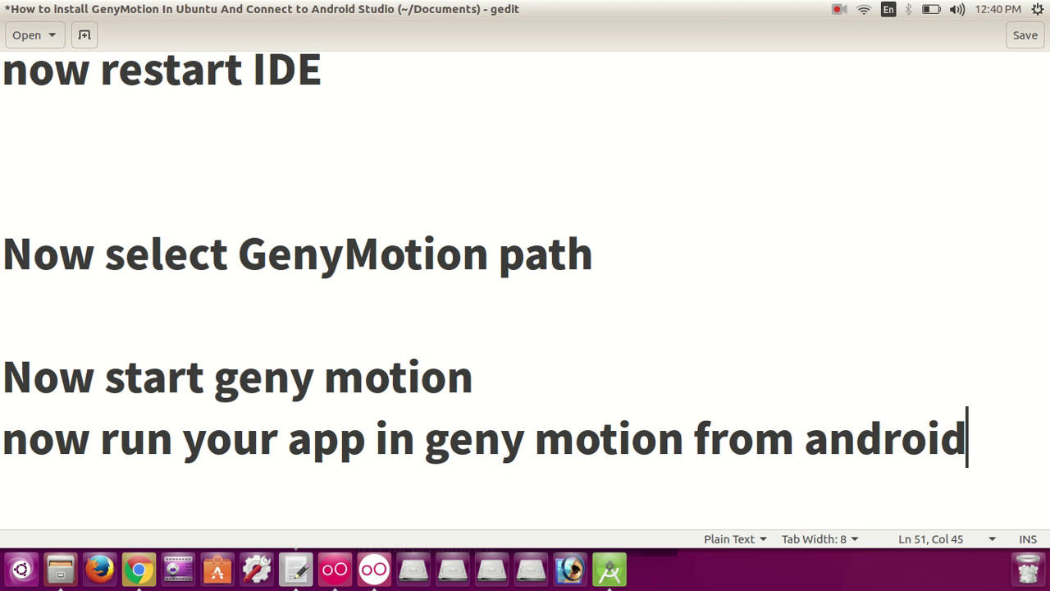
text(studio)
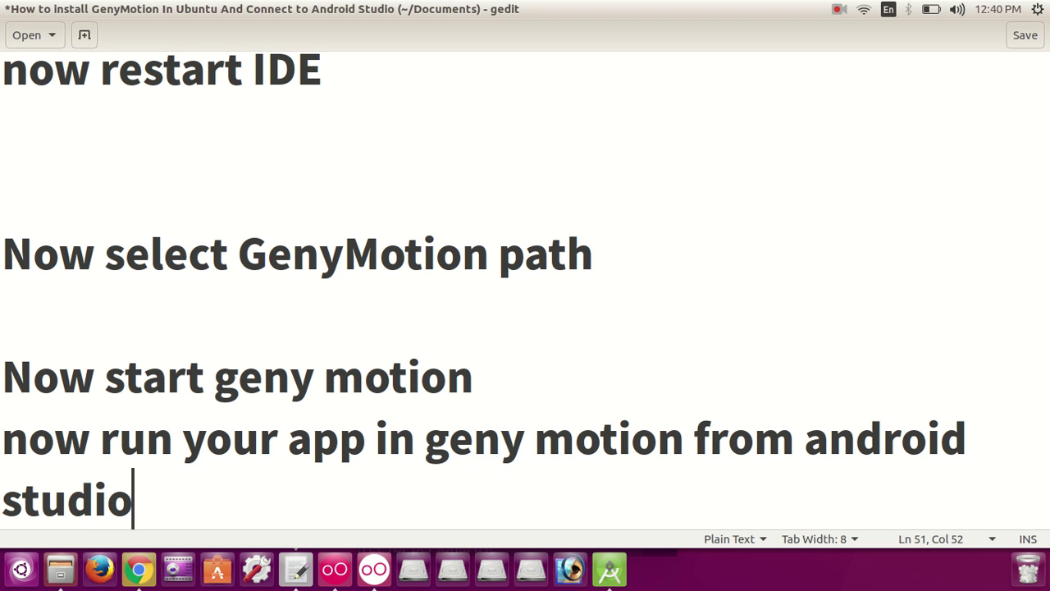
text(....)
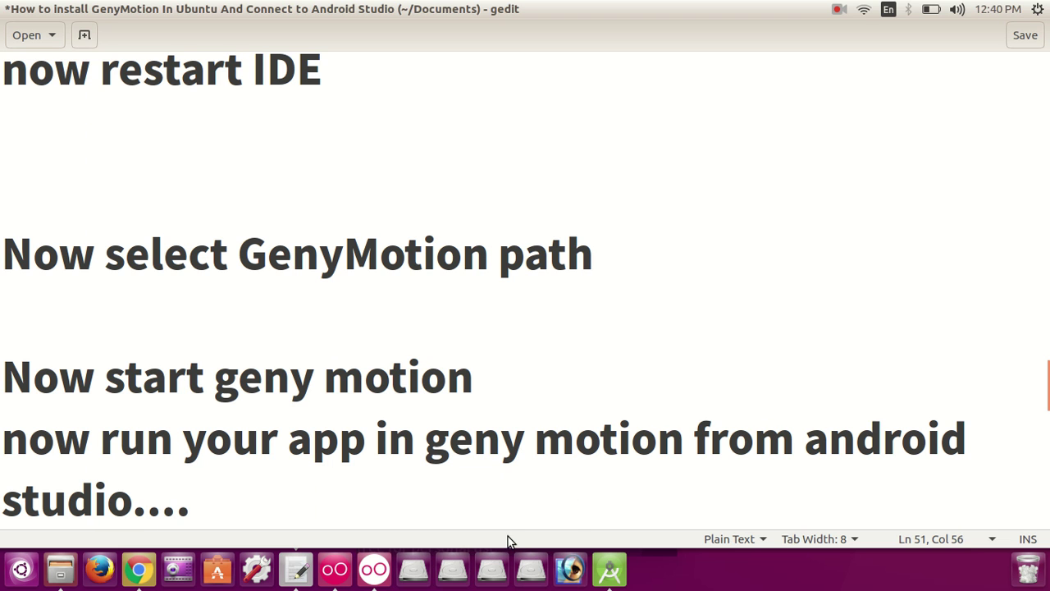
Step: Switch to Android Studio and run MyApplication, opening the Select Deployment Target dialog
click(611, 568)
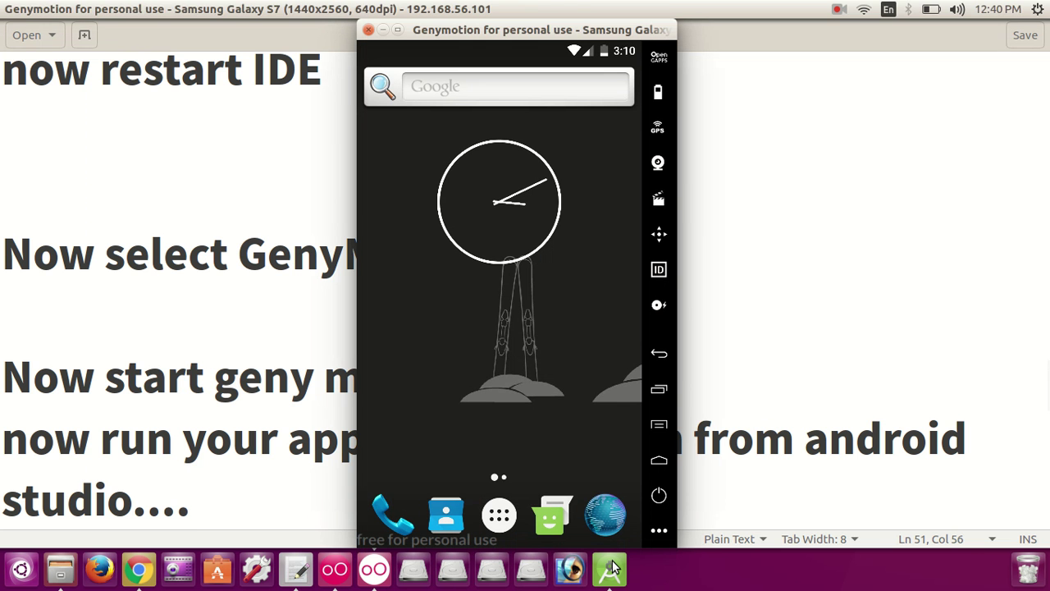
click(613, 570)
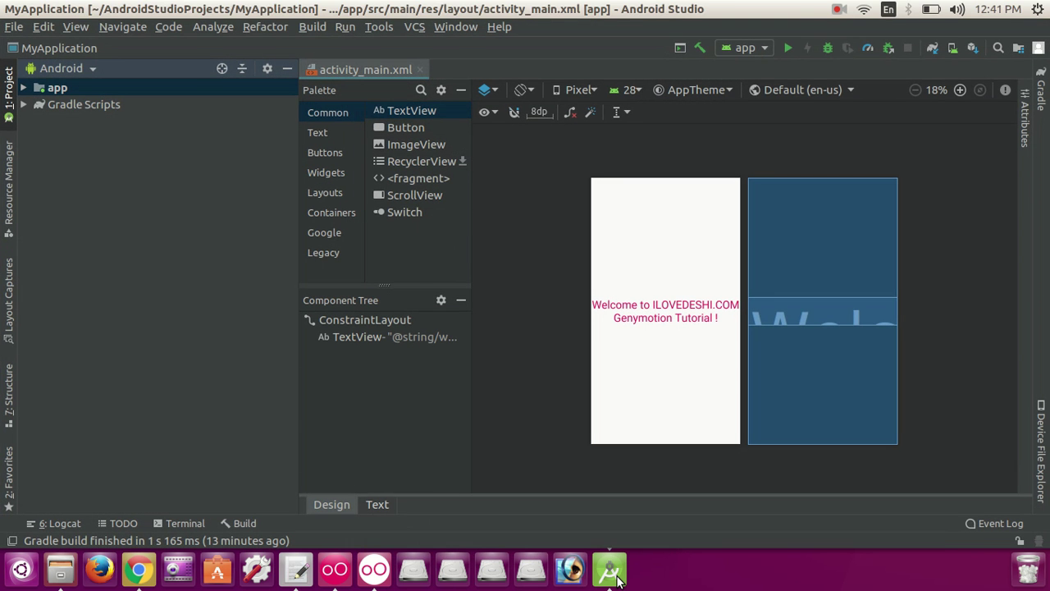
click(787, 48)
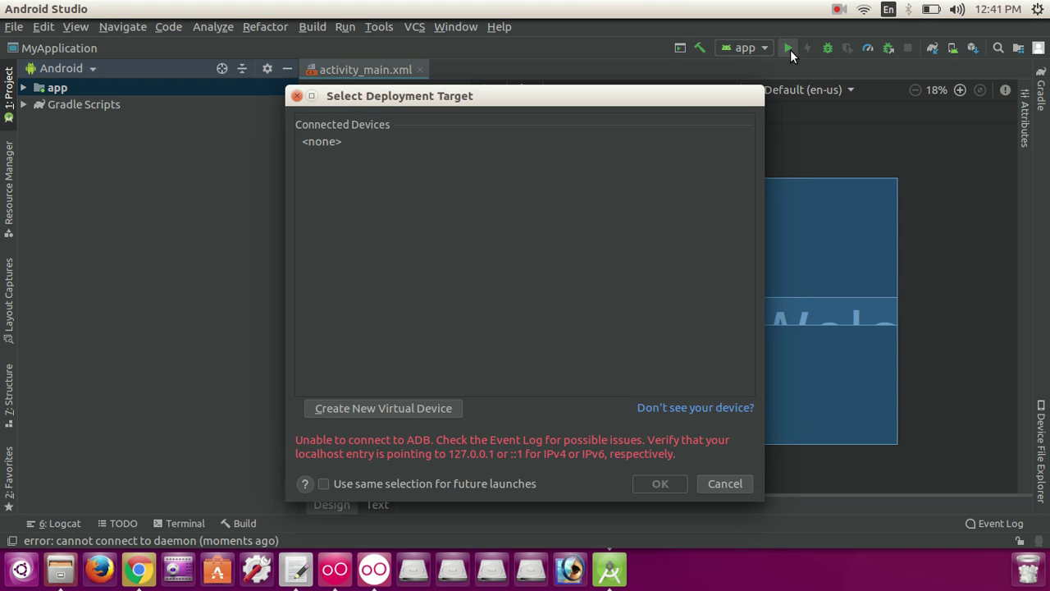